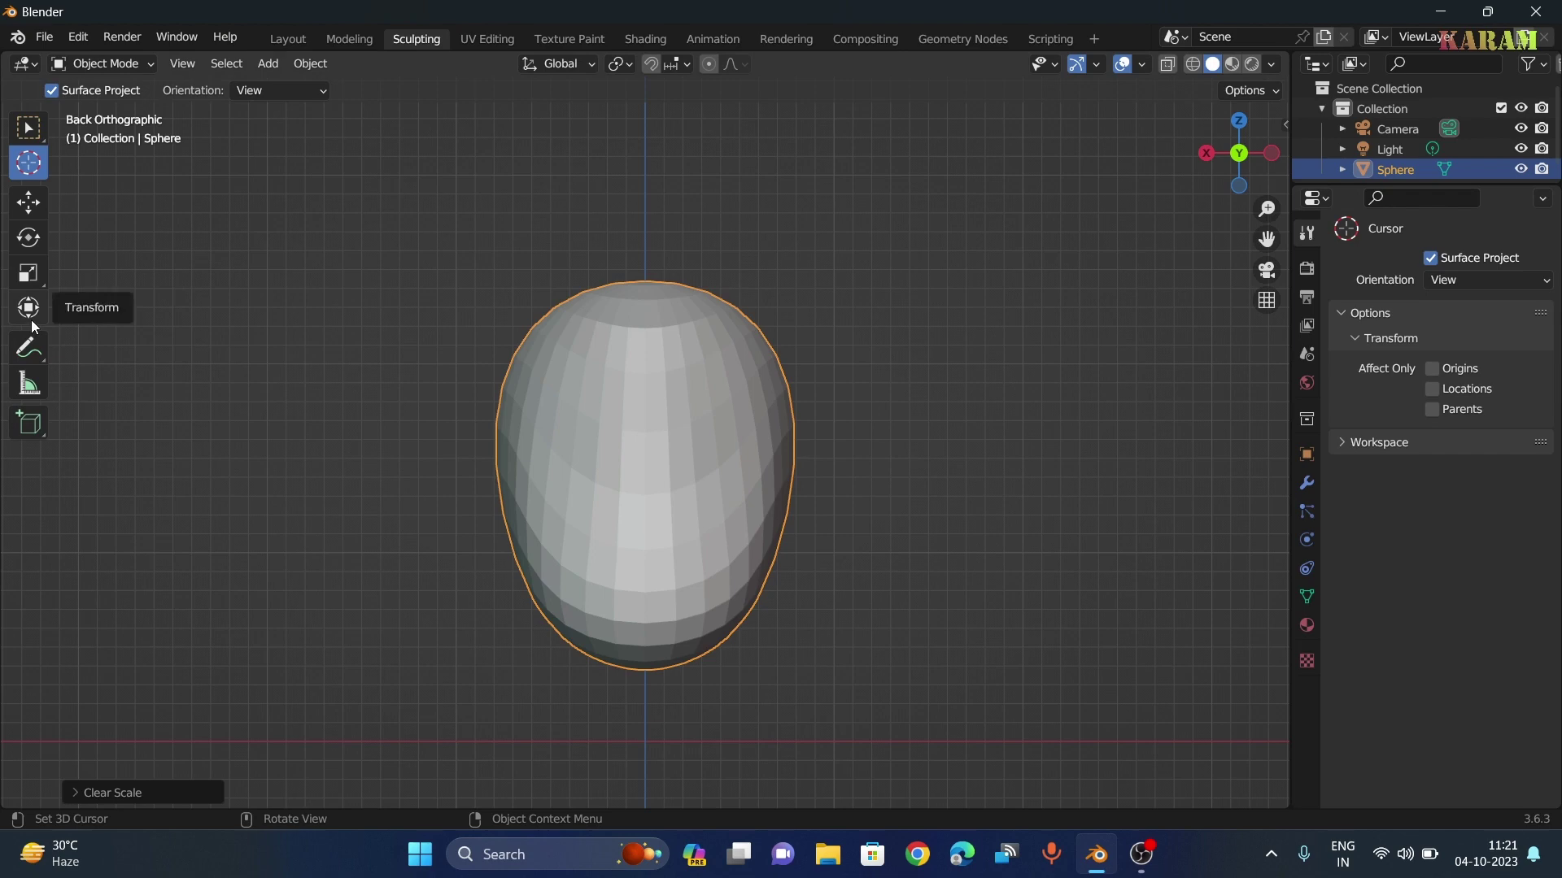
Add a NURBS path curve and scale it down to a short horizontal line
key("shift+a")
mouse_move(214, 345)
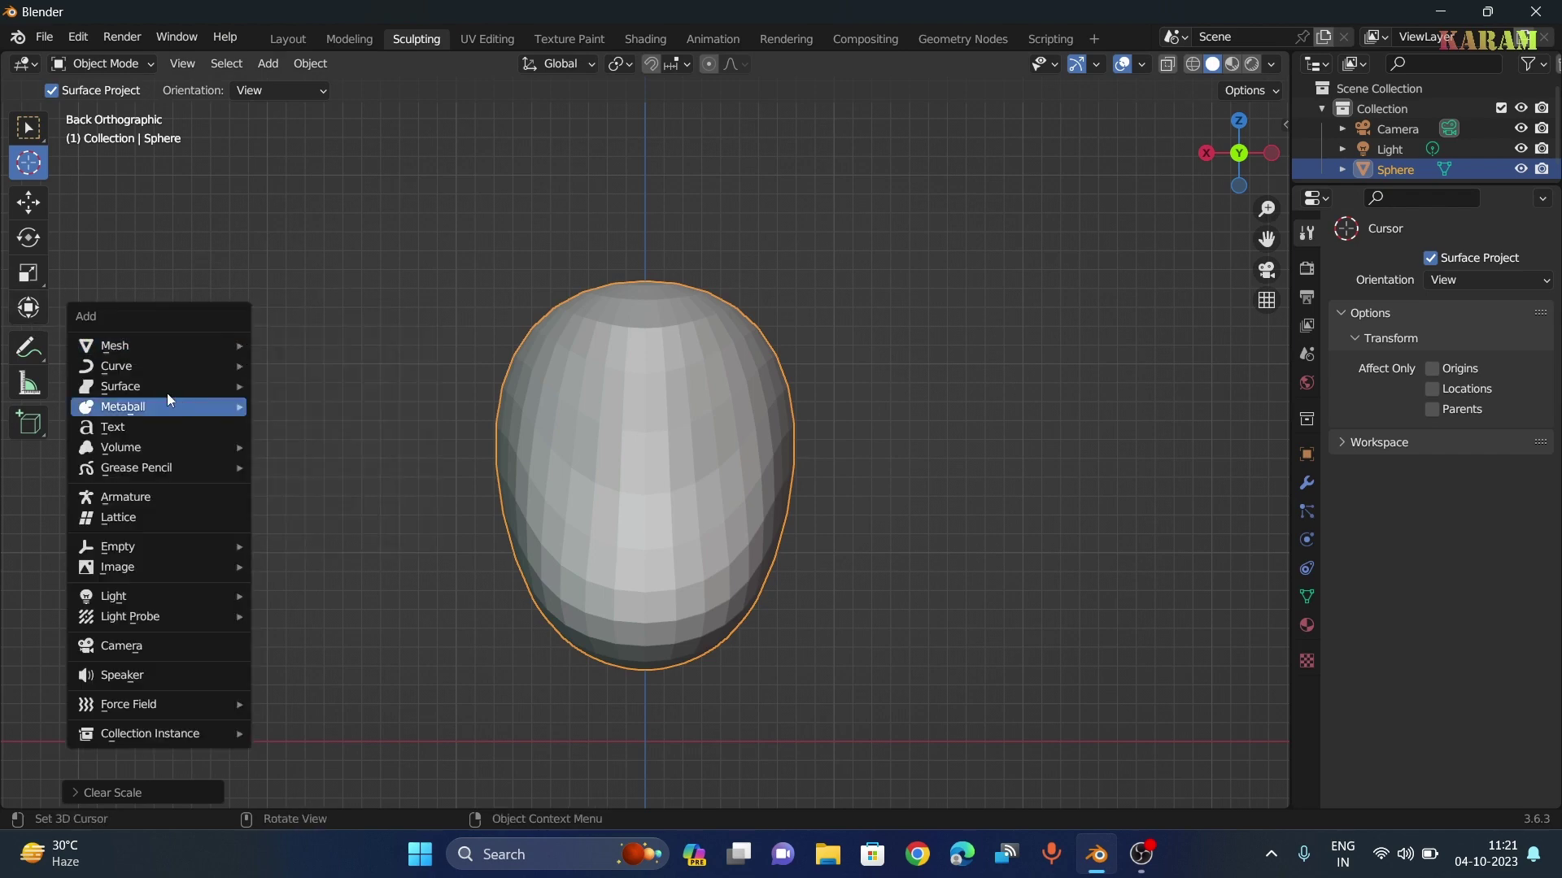
mouse_move(182, 367)
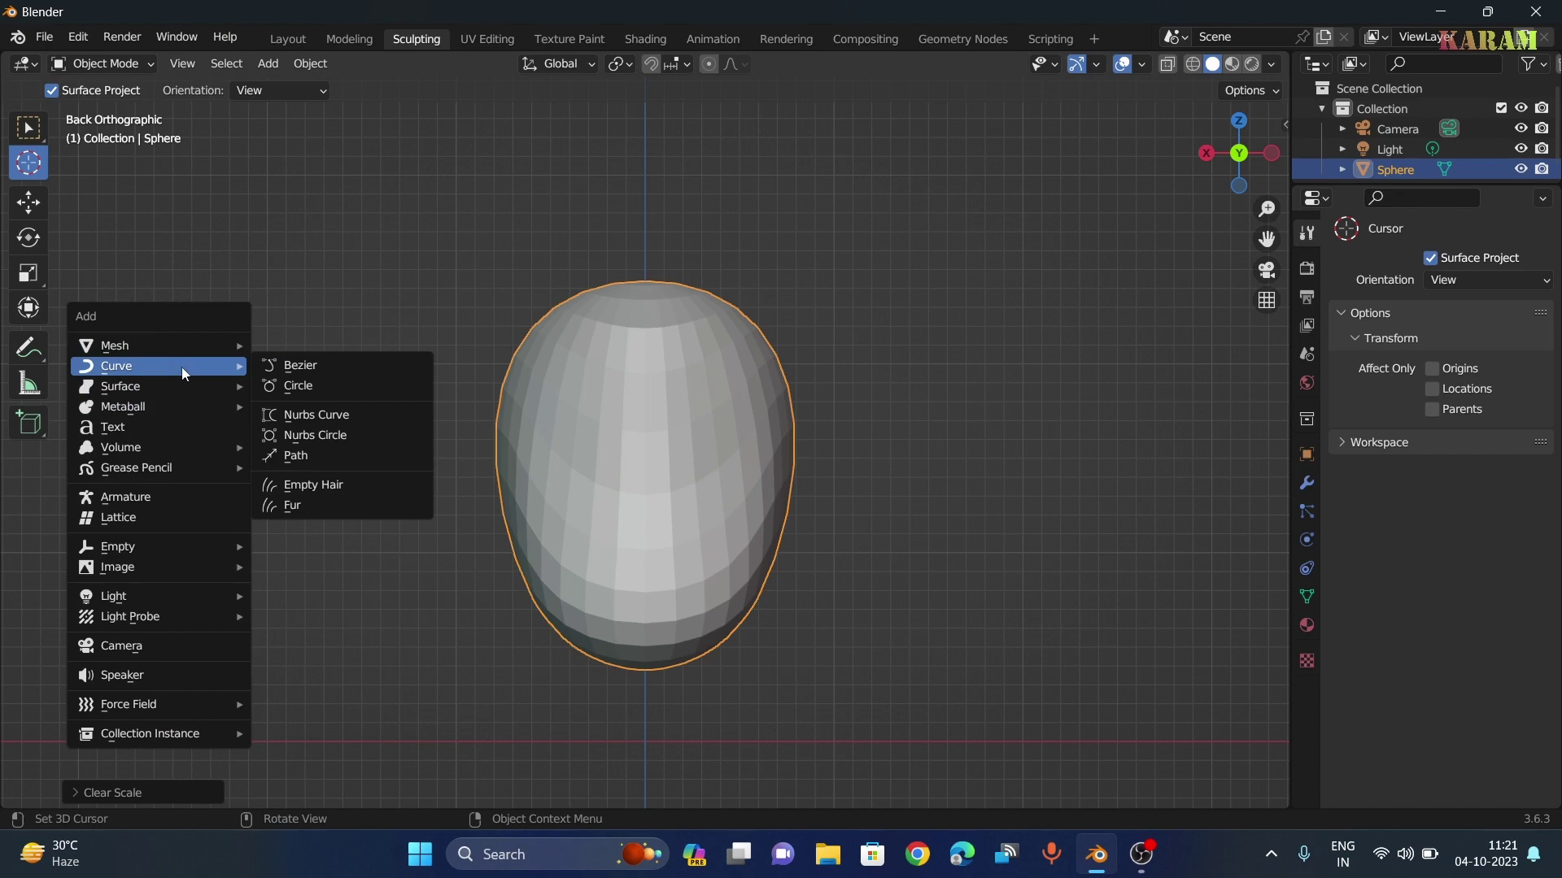
left_click(329, 459)
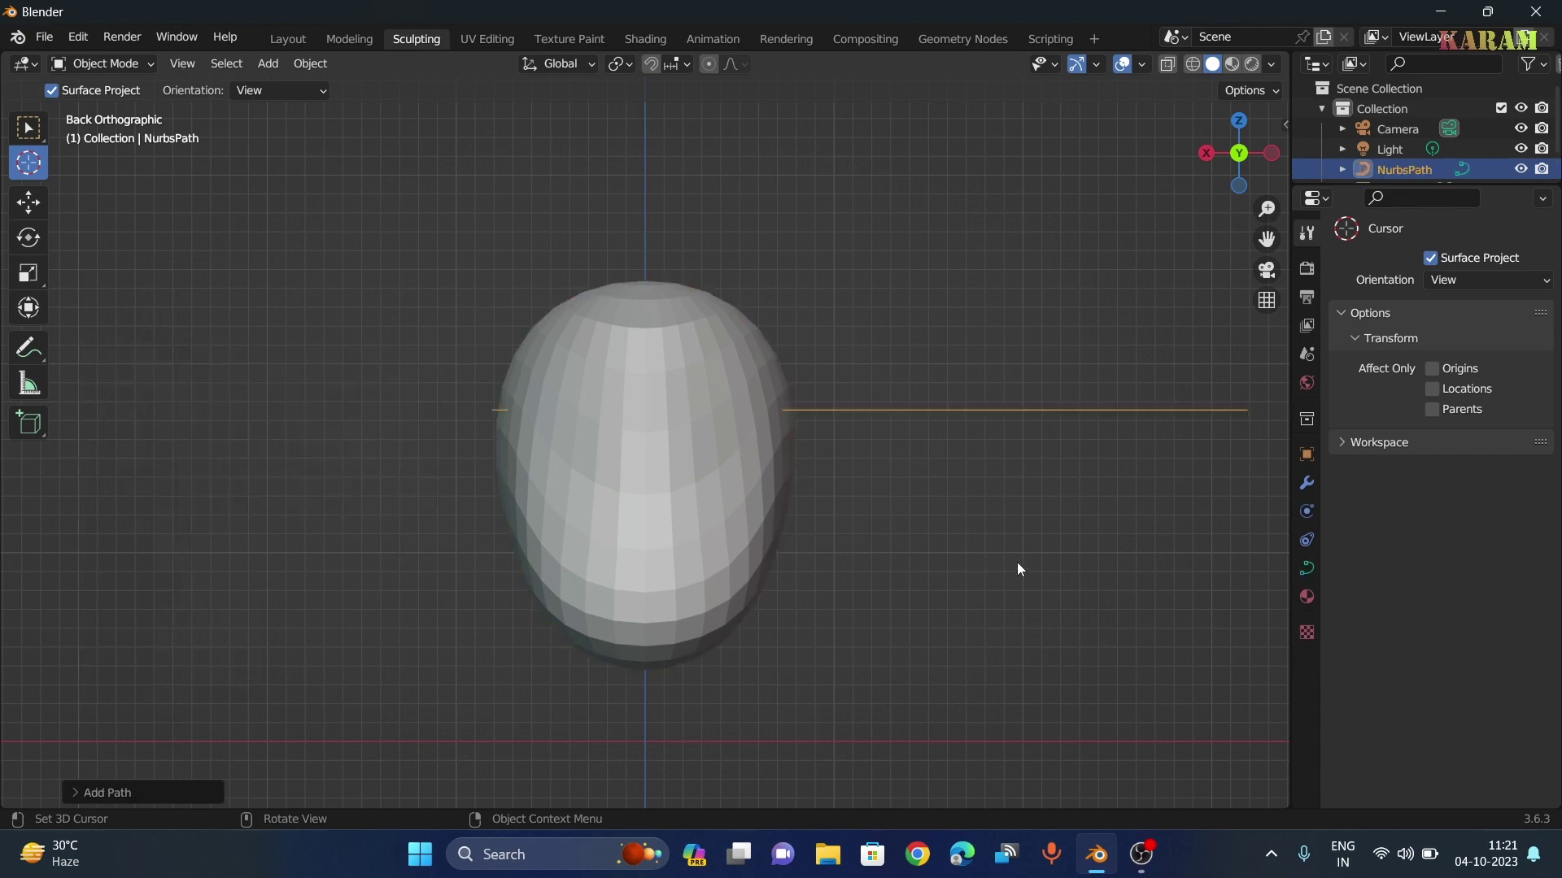
key("s")
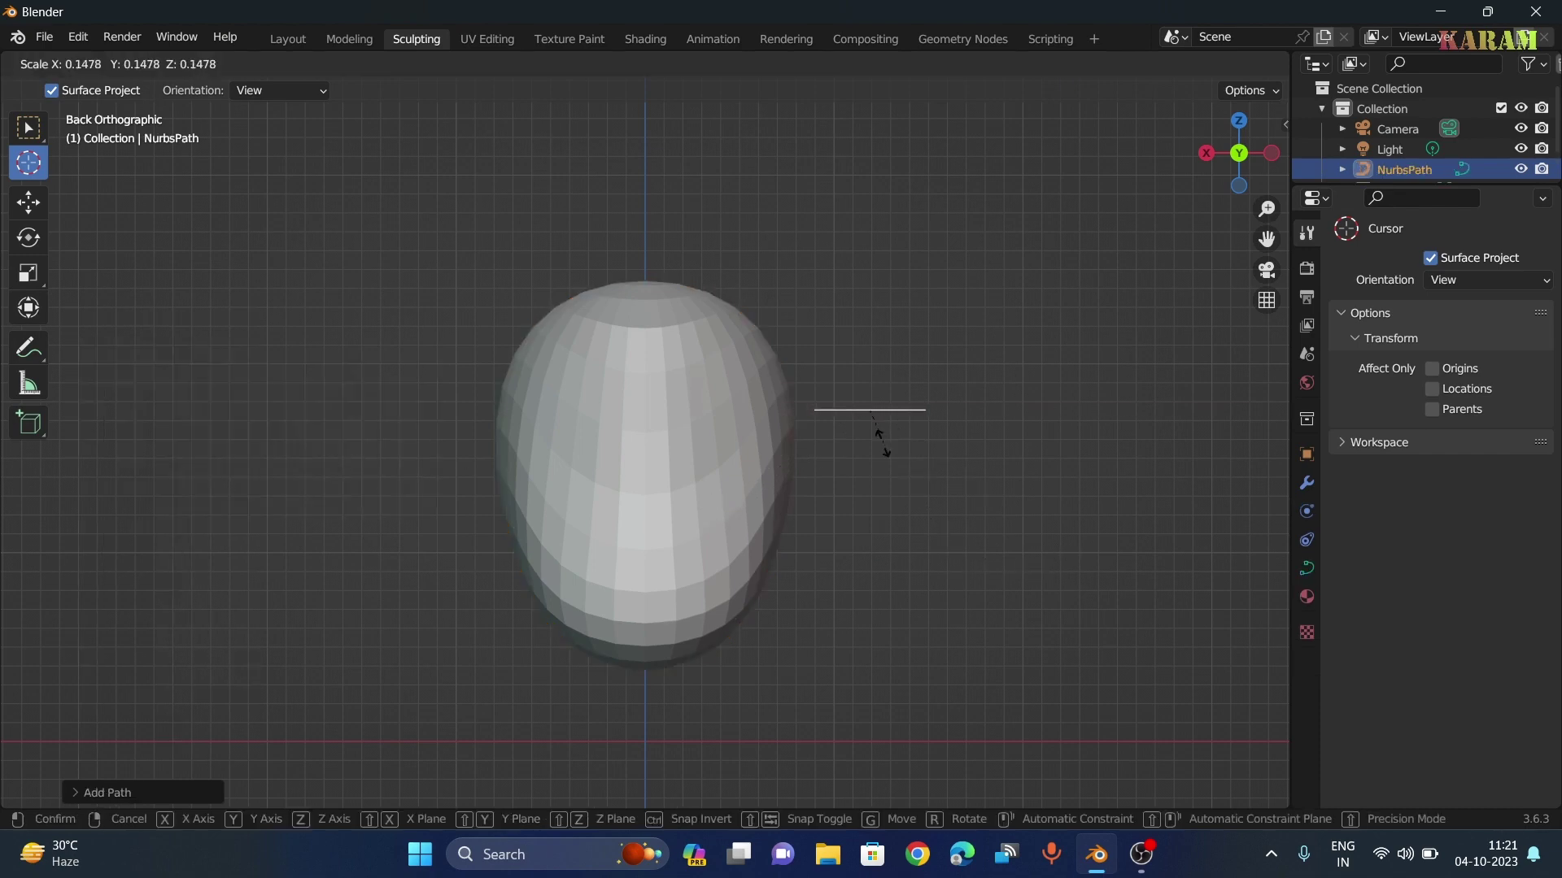
left_click(949, 451)
key("g")
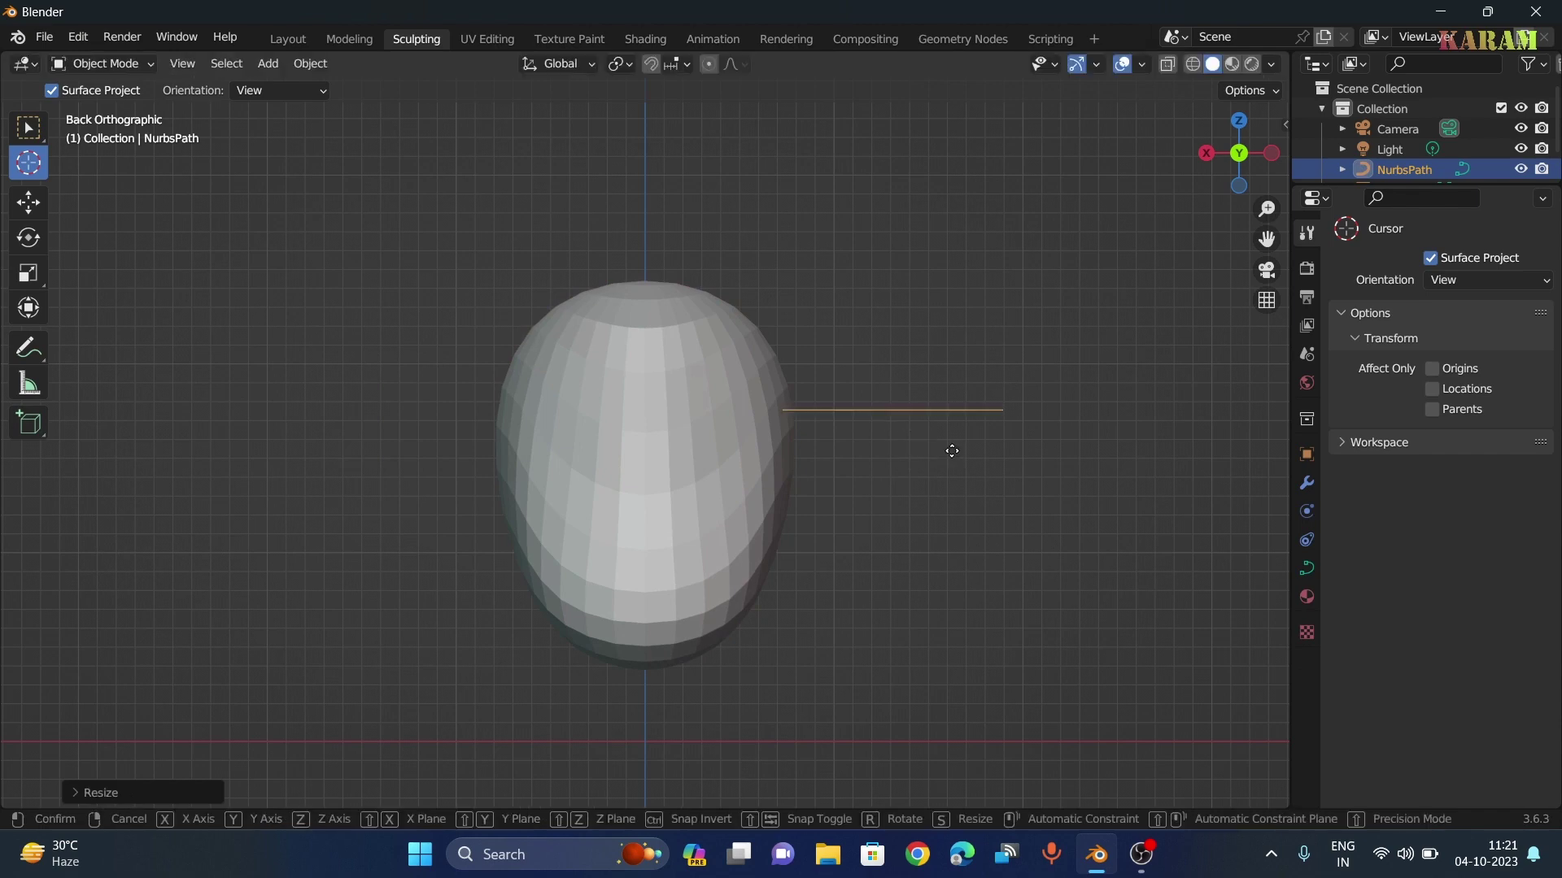
left_click(1108, 458)
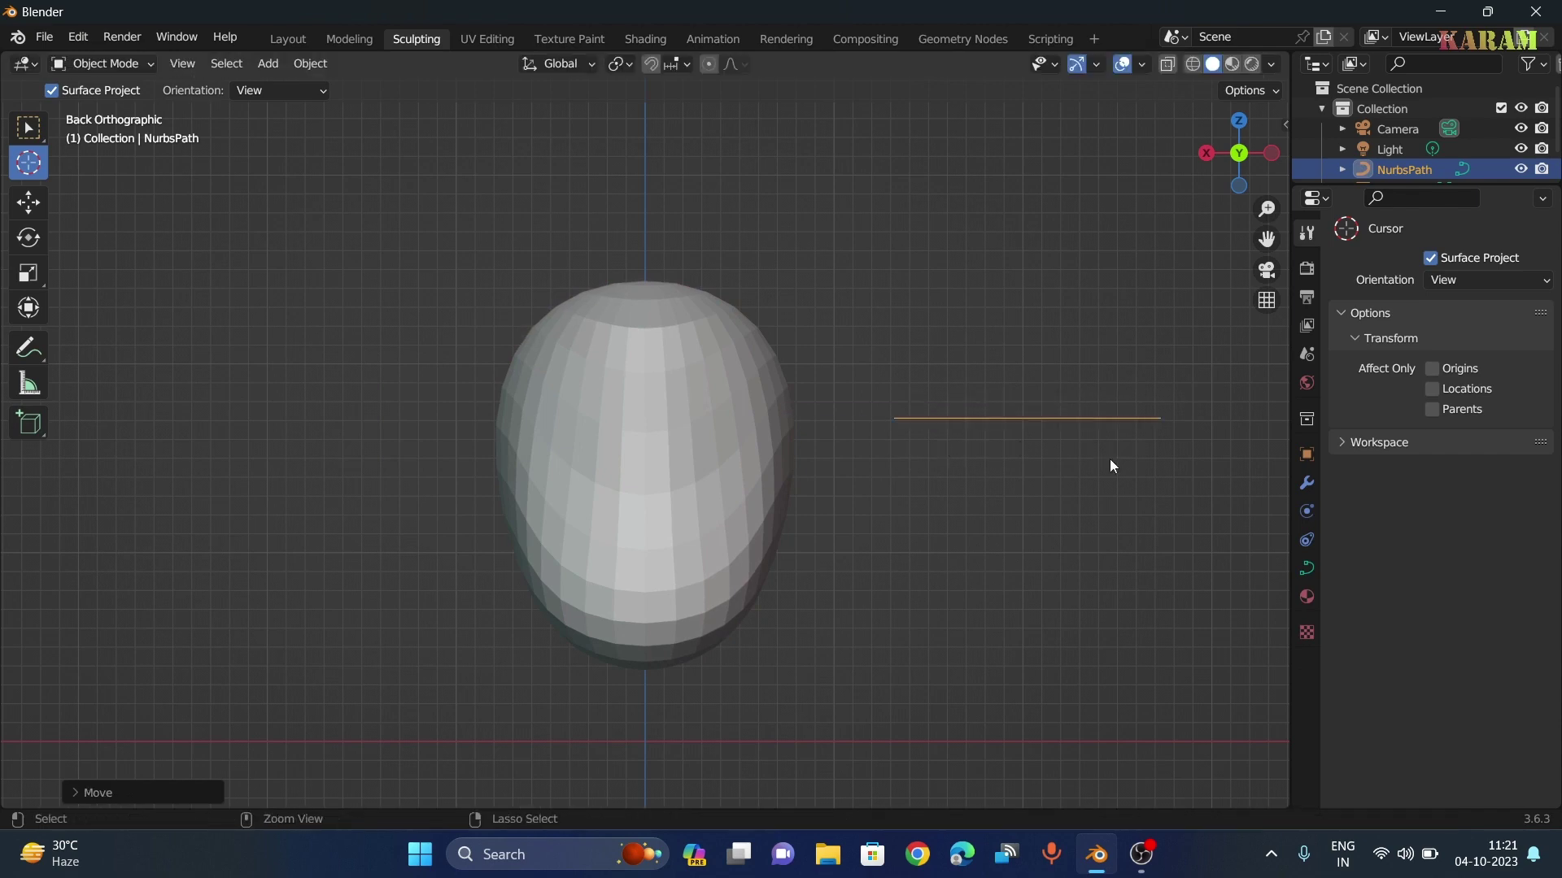
key("ctrl+z")
Move the path along the global X axis until it sits clear of the sphere, in the empty space beside it
key("g")
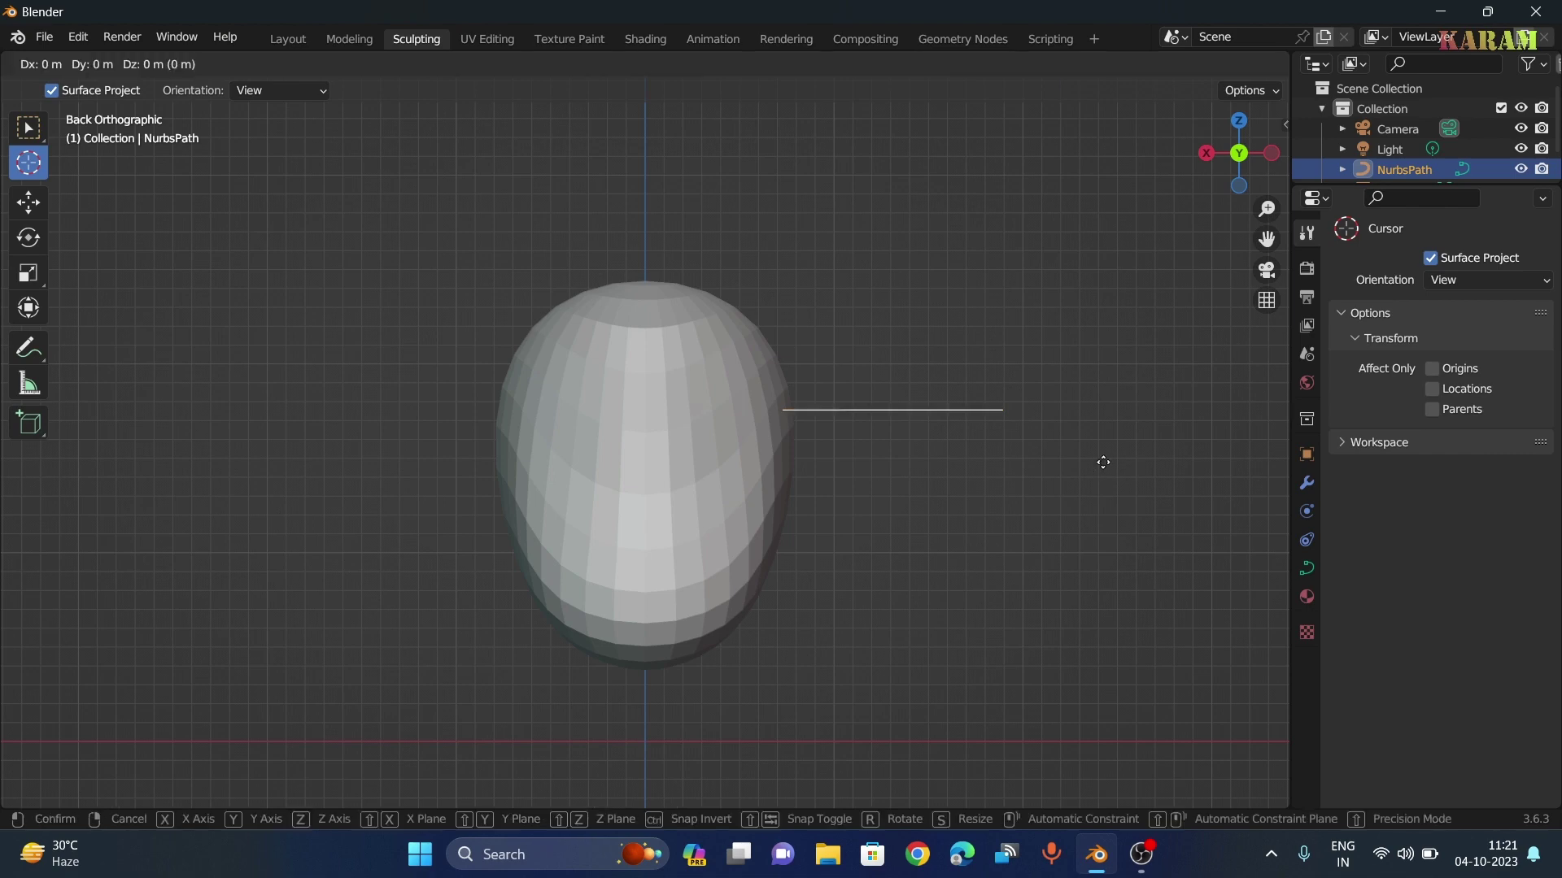
key("x")
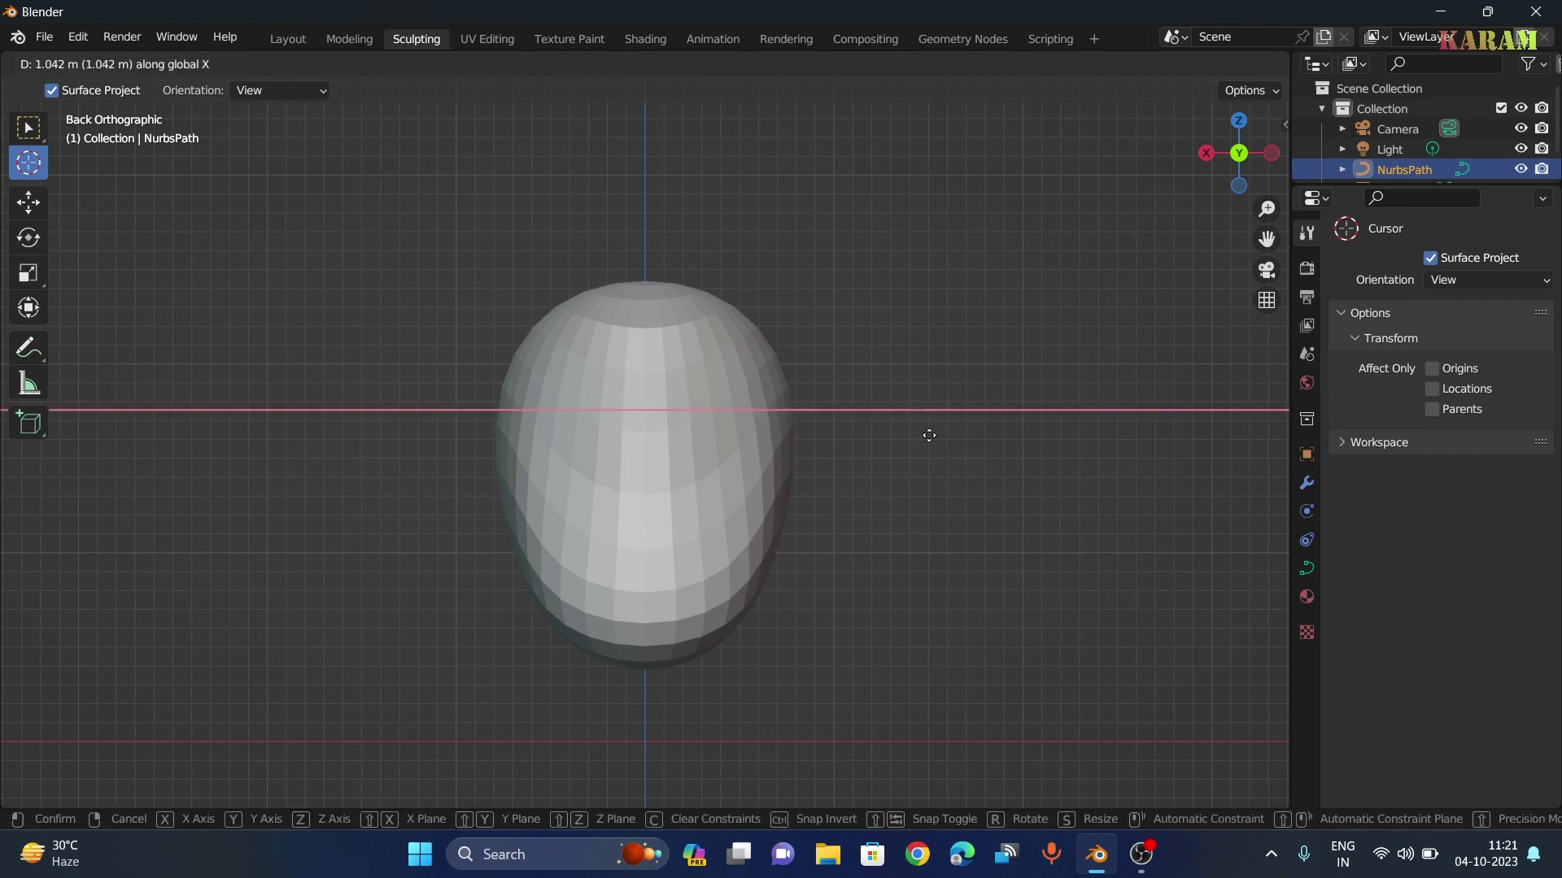
left_click(1174, 435)
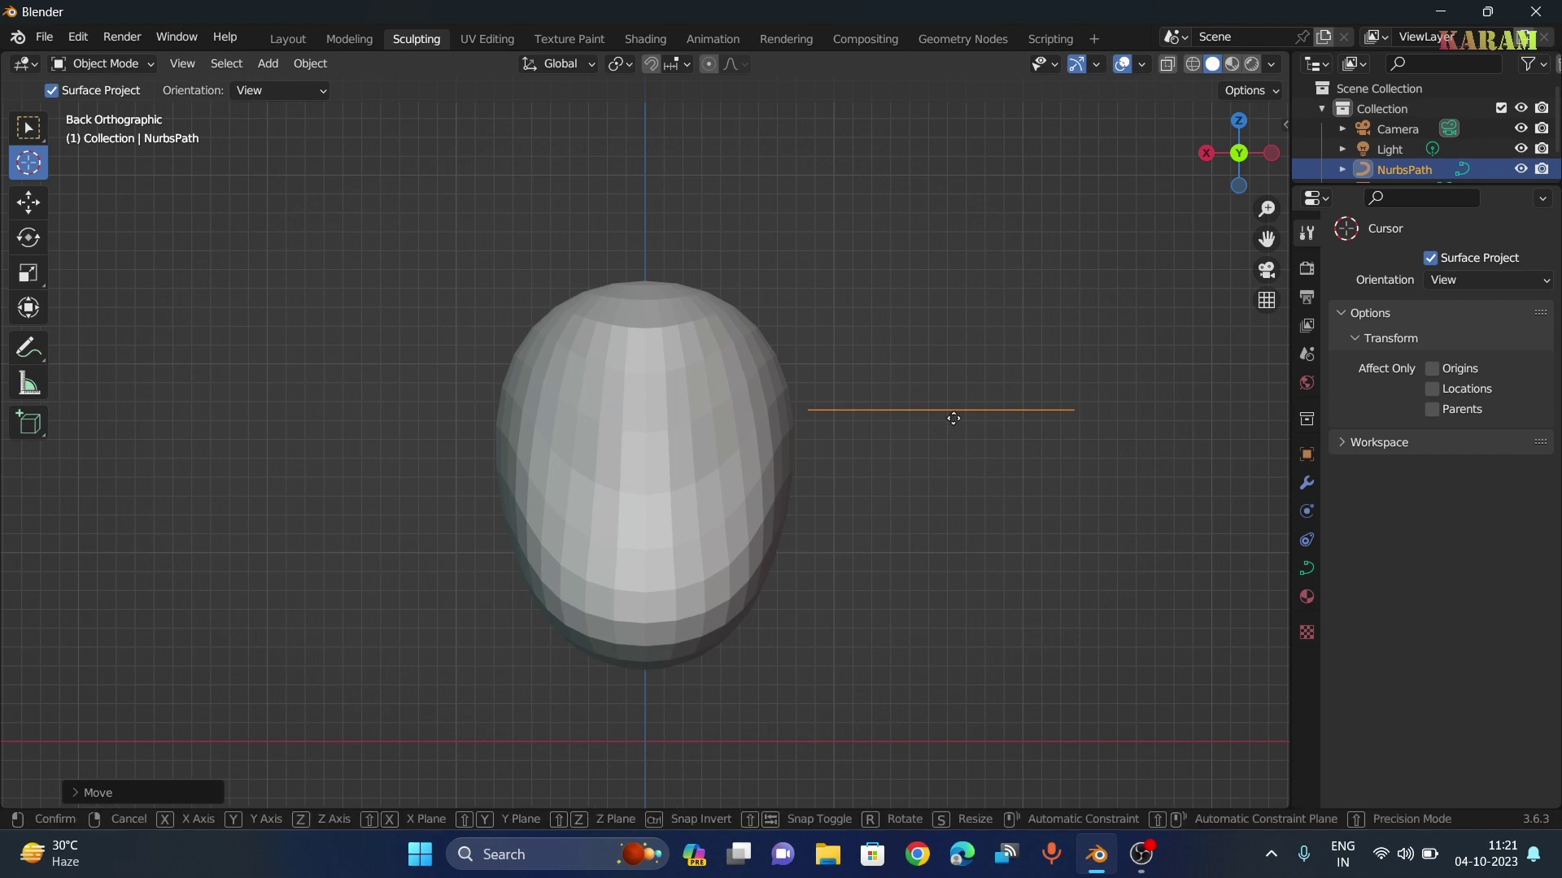
key("g")
key("x")
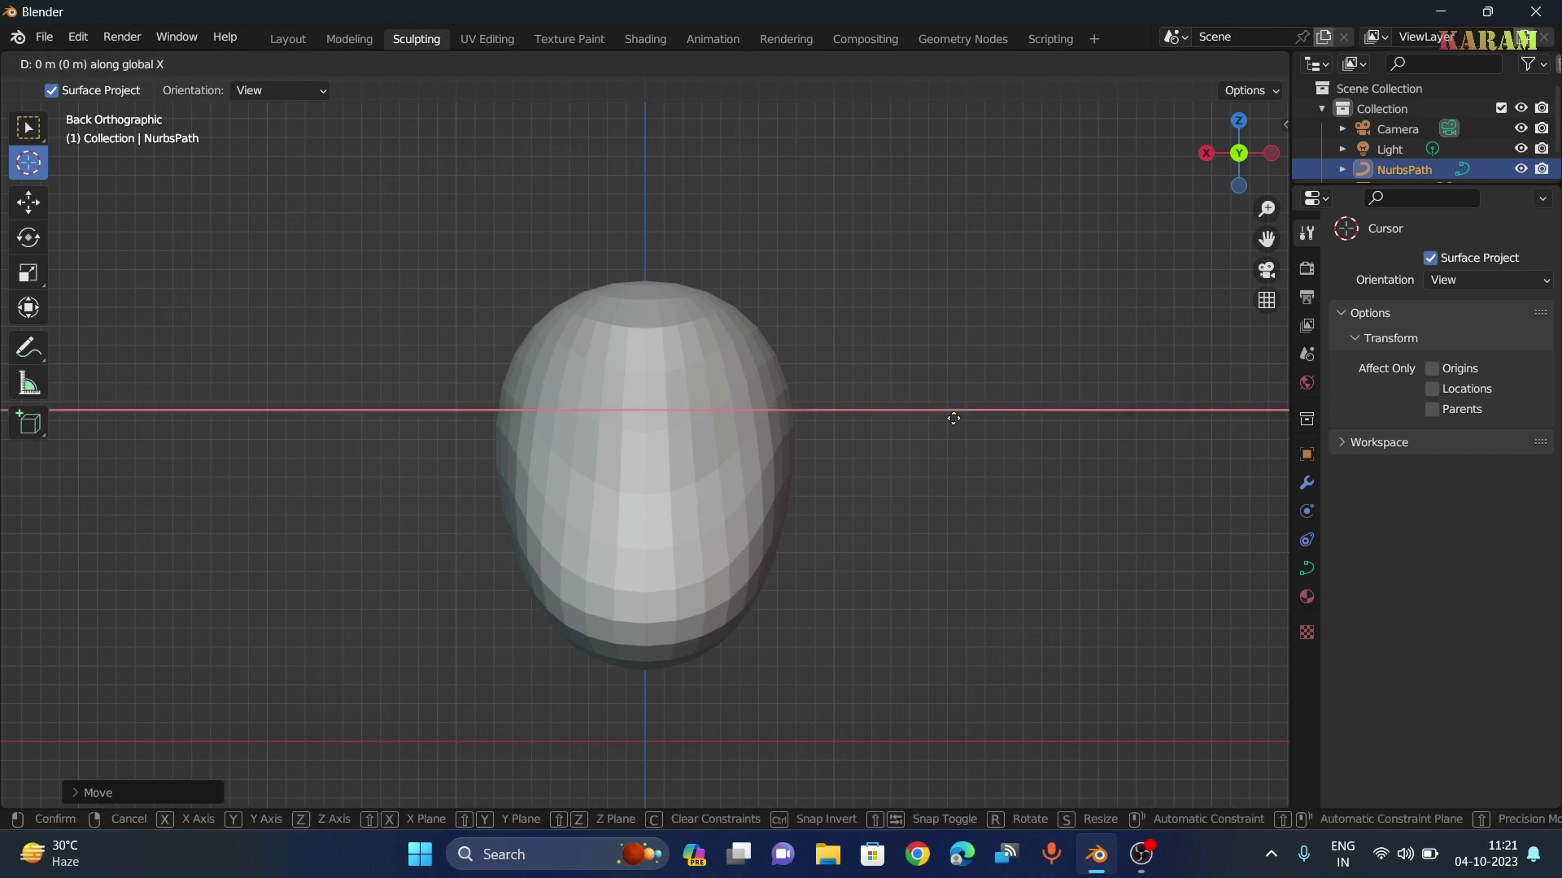
left_click(1047, 431)
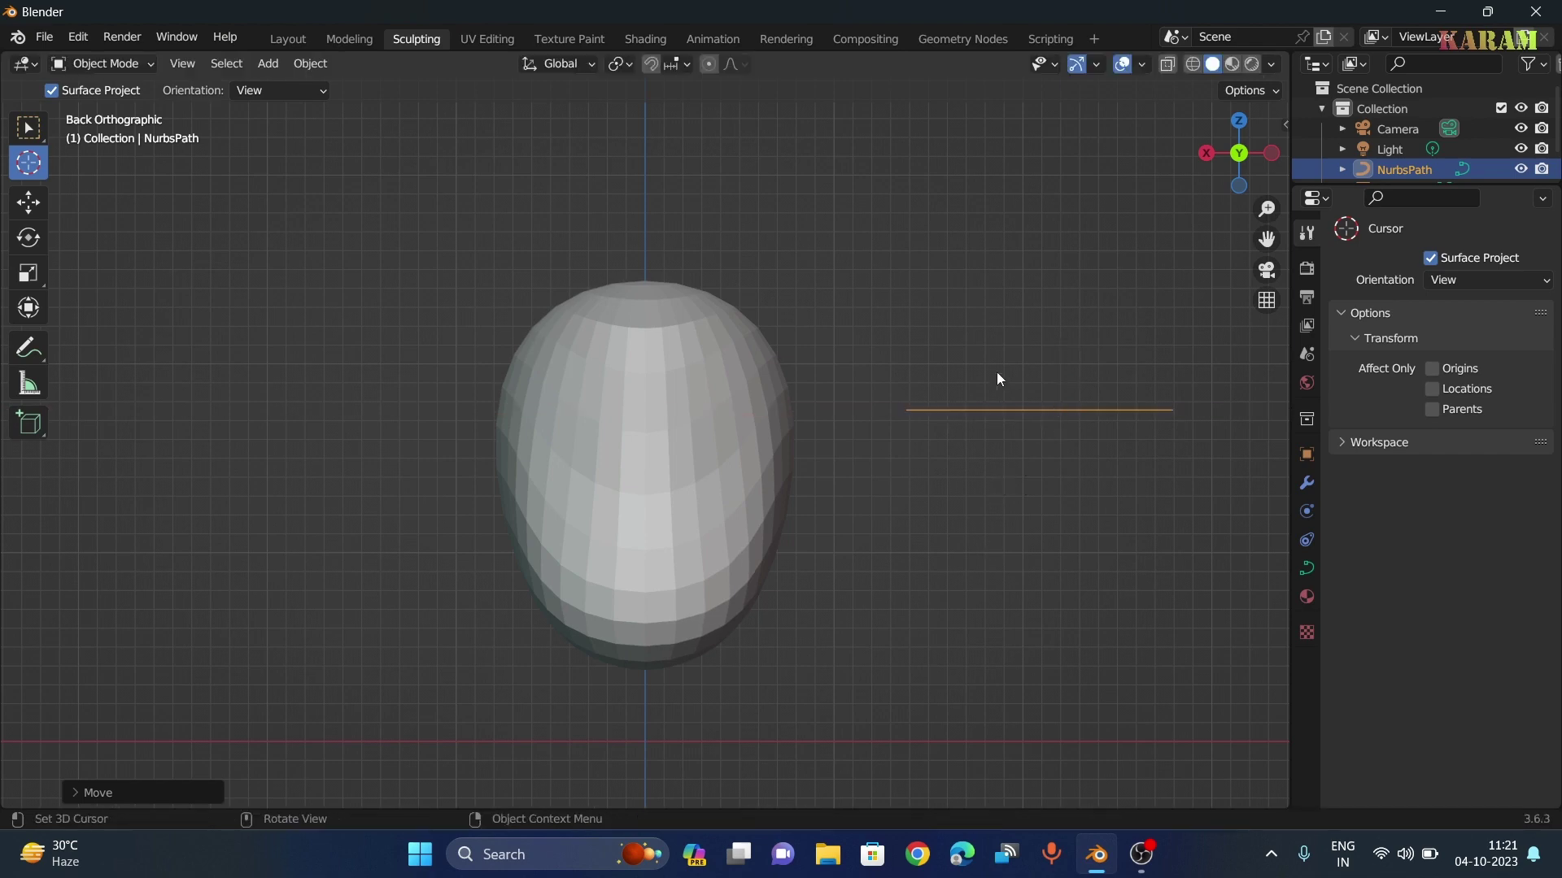
Add a NURBS circle and set its rotation to 90° on both X and Y
key("shift+a")
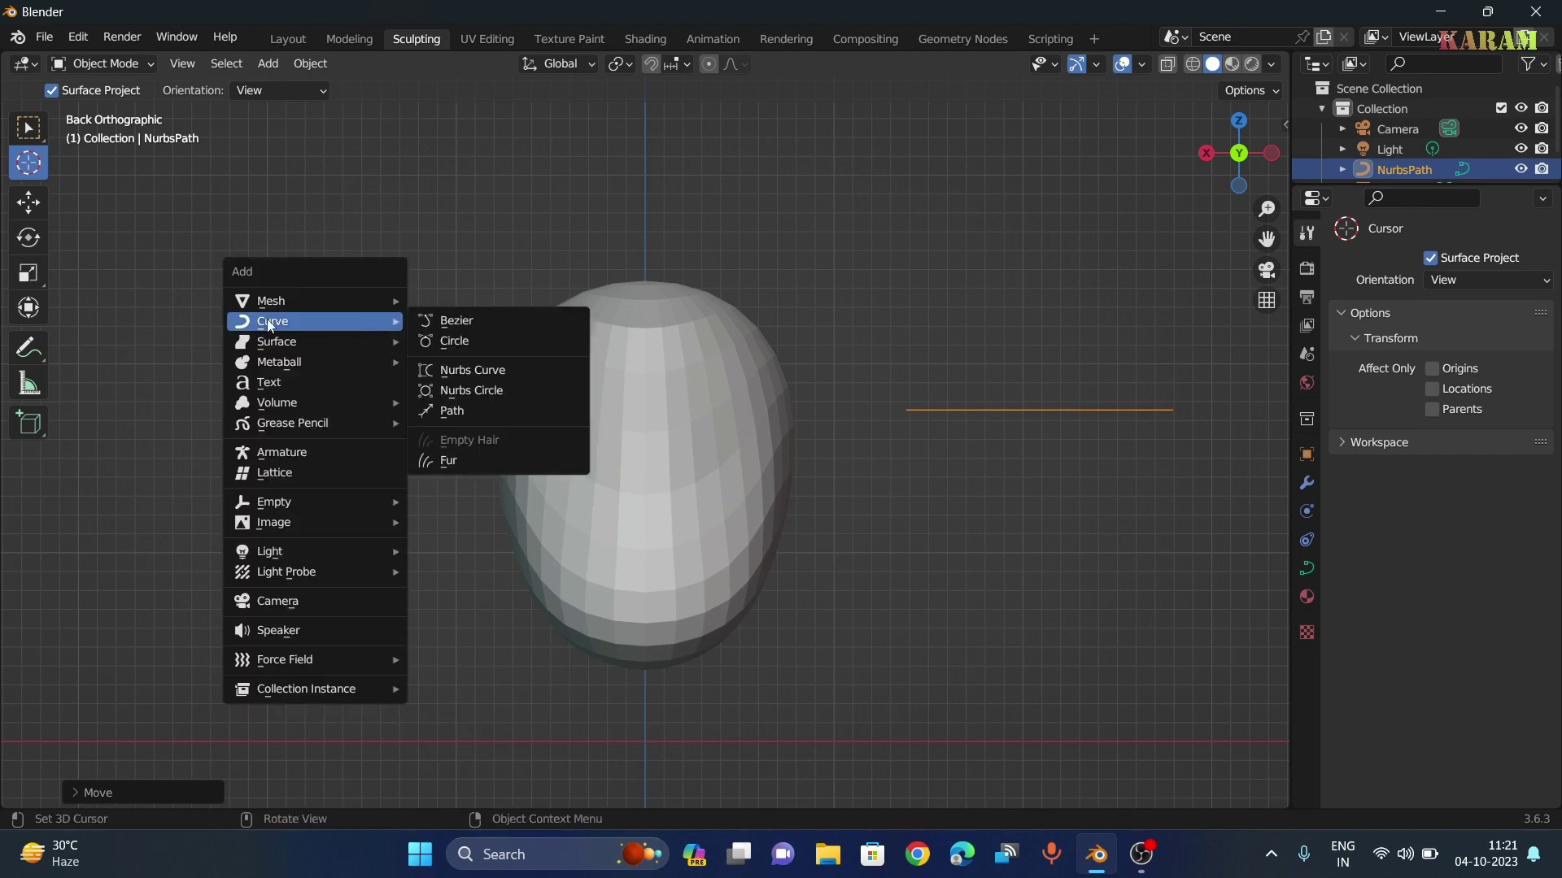
left_click(457, 392)
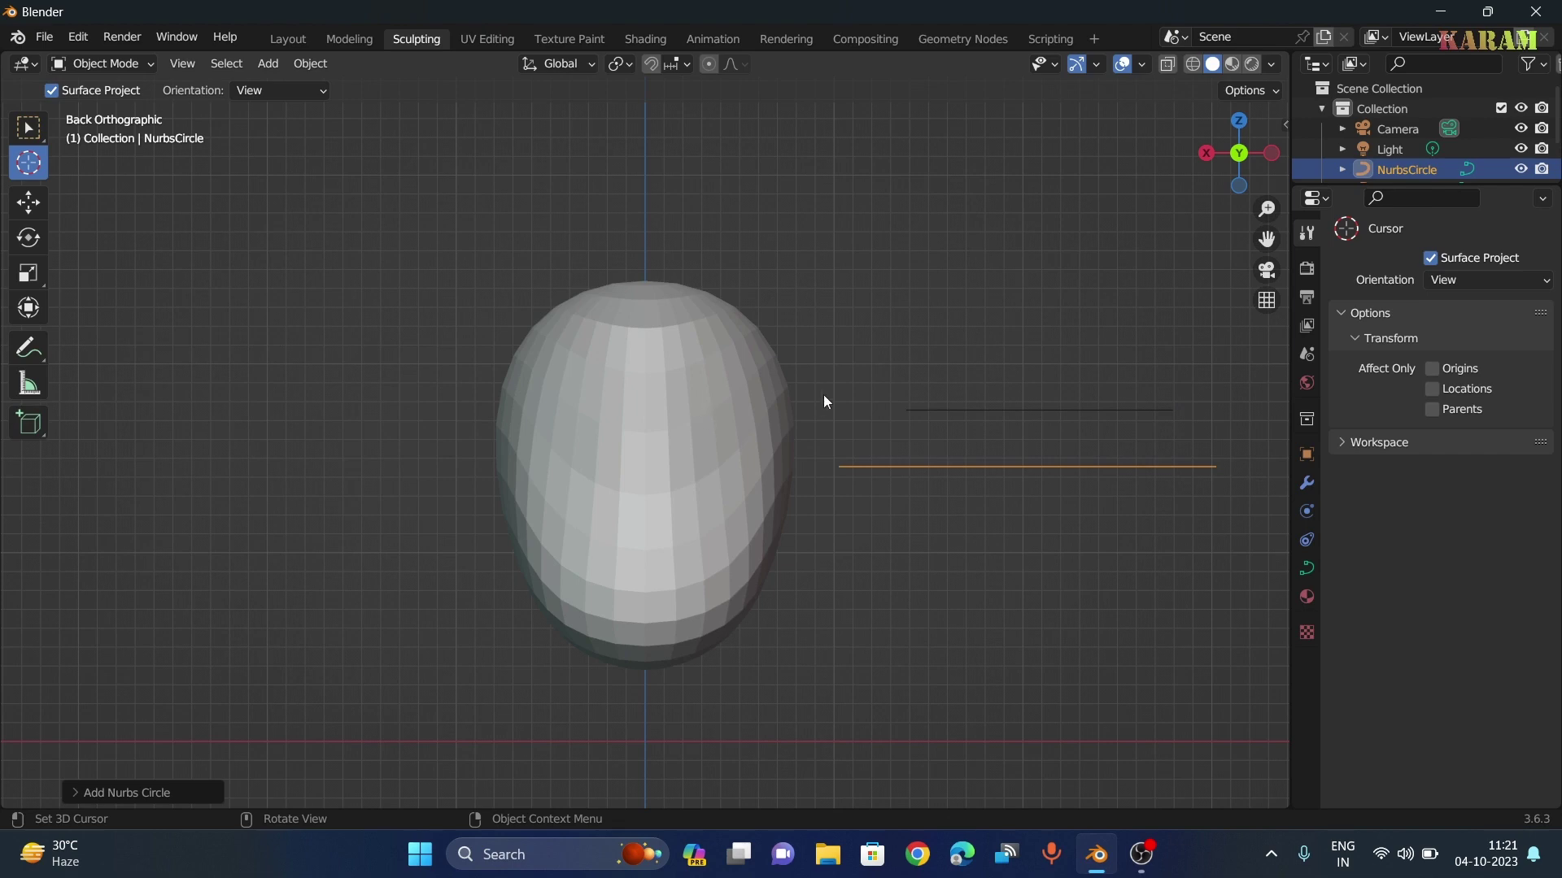
left_click(80, 792)
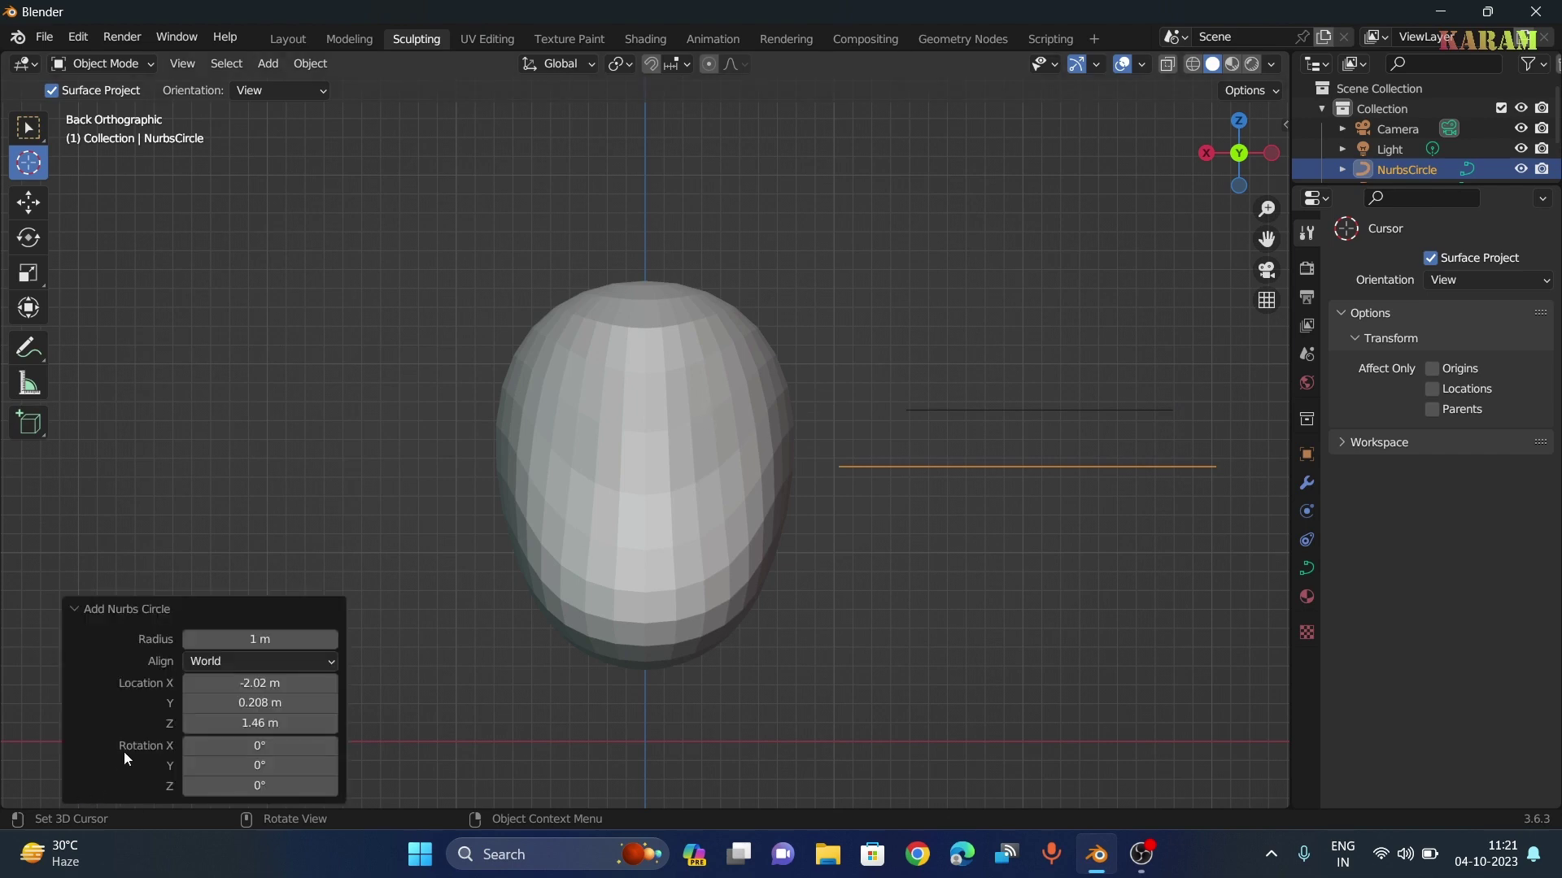
left_click(260, 763)
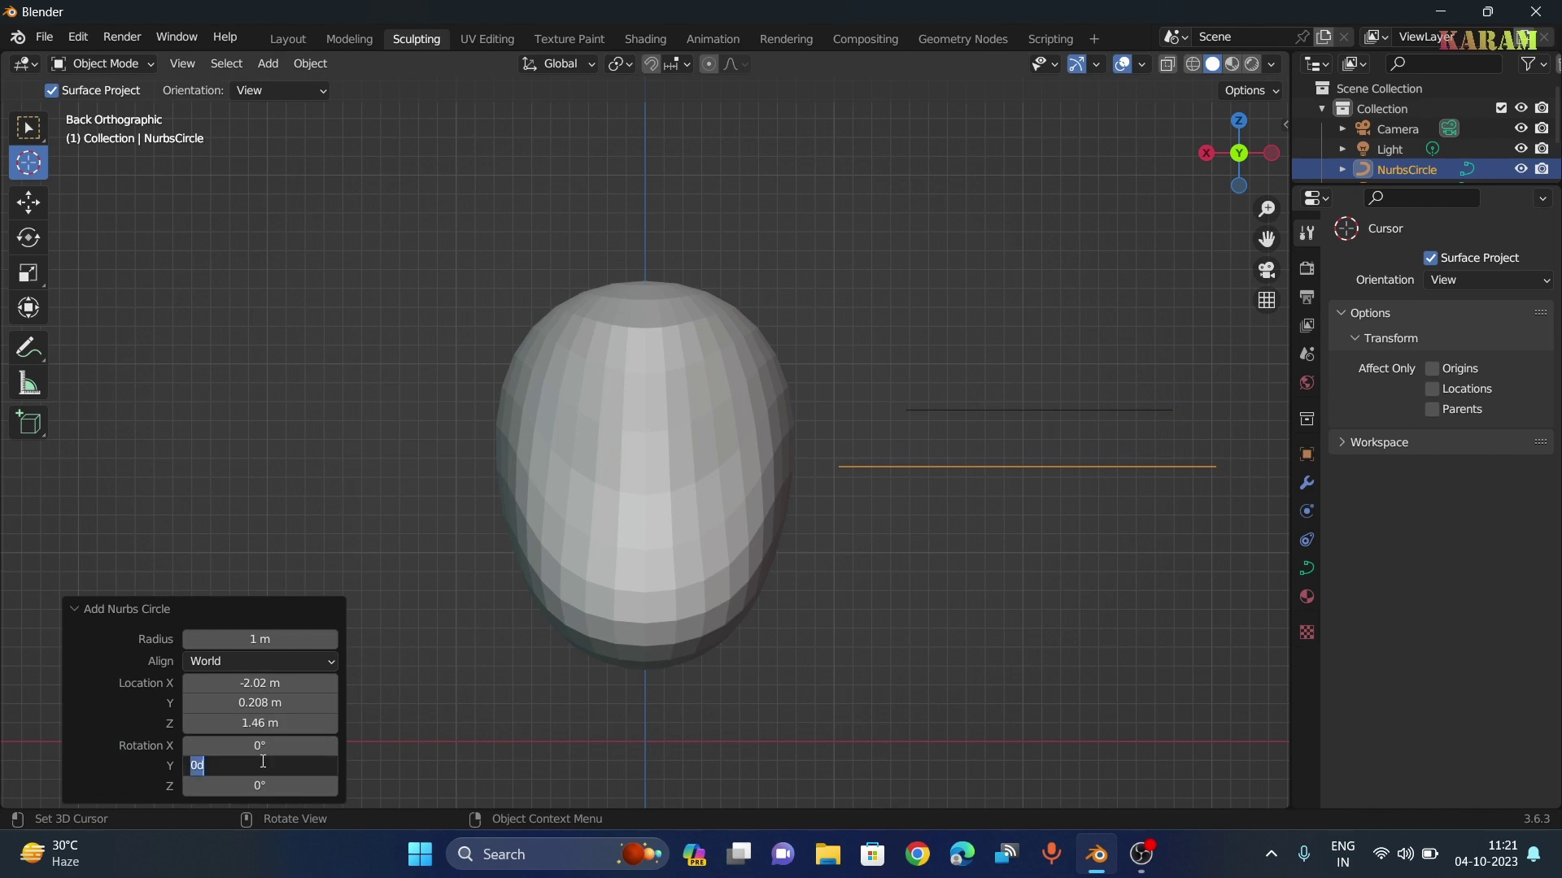
type("90")
key("Return")
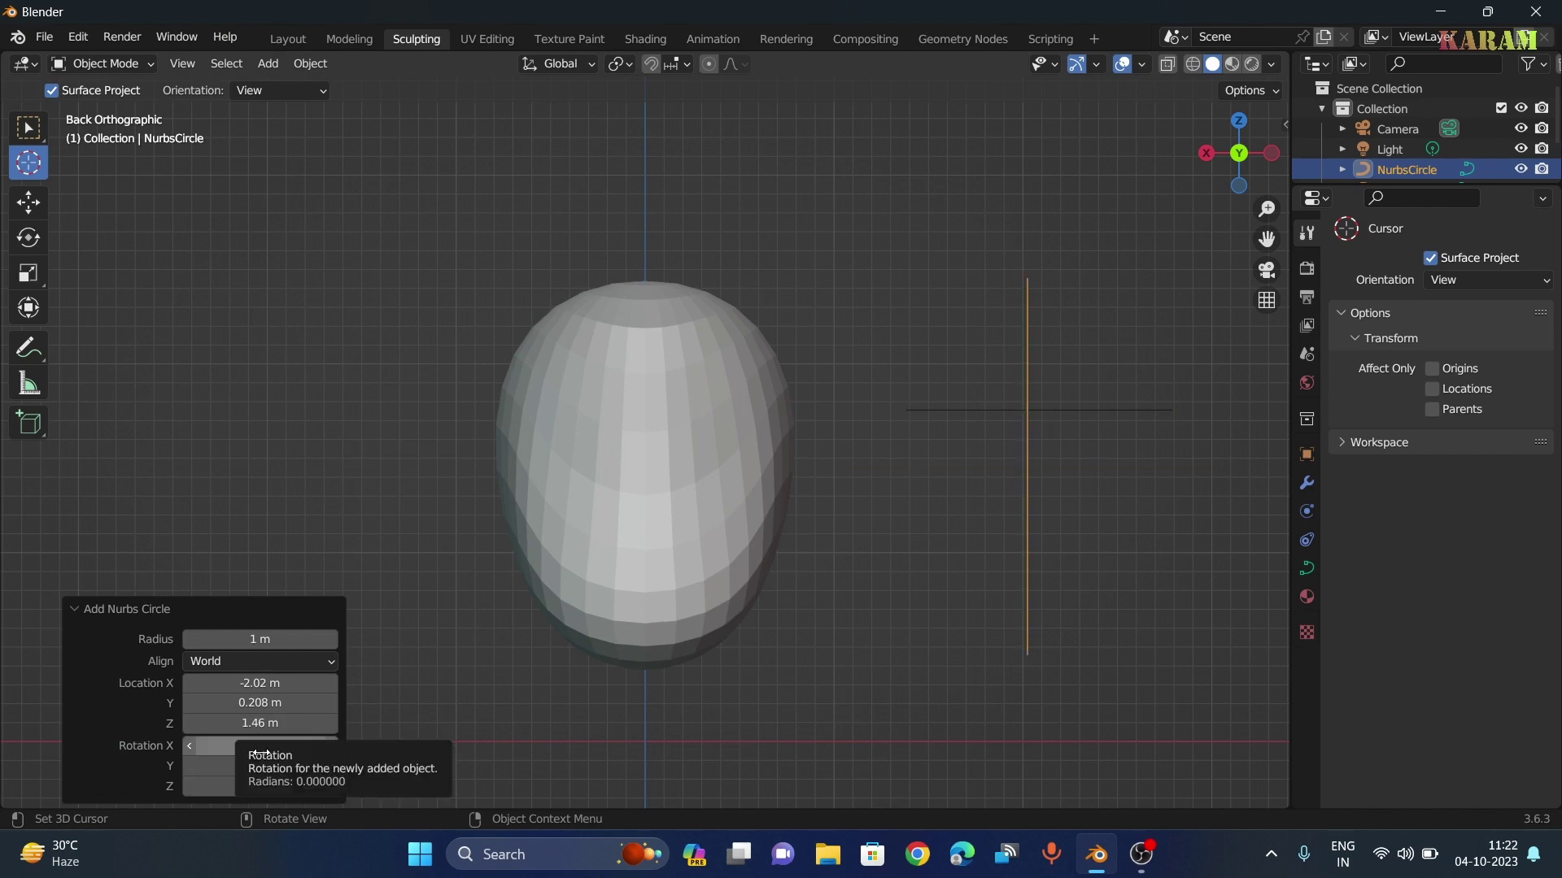
left_click(260, 753)
type("90")
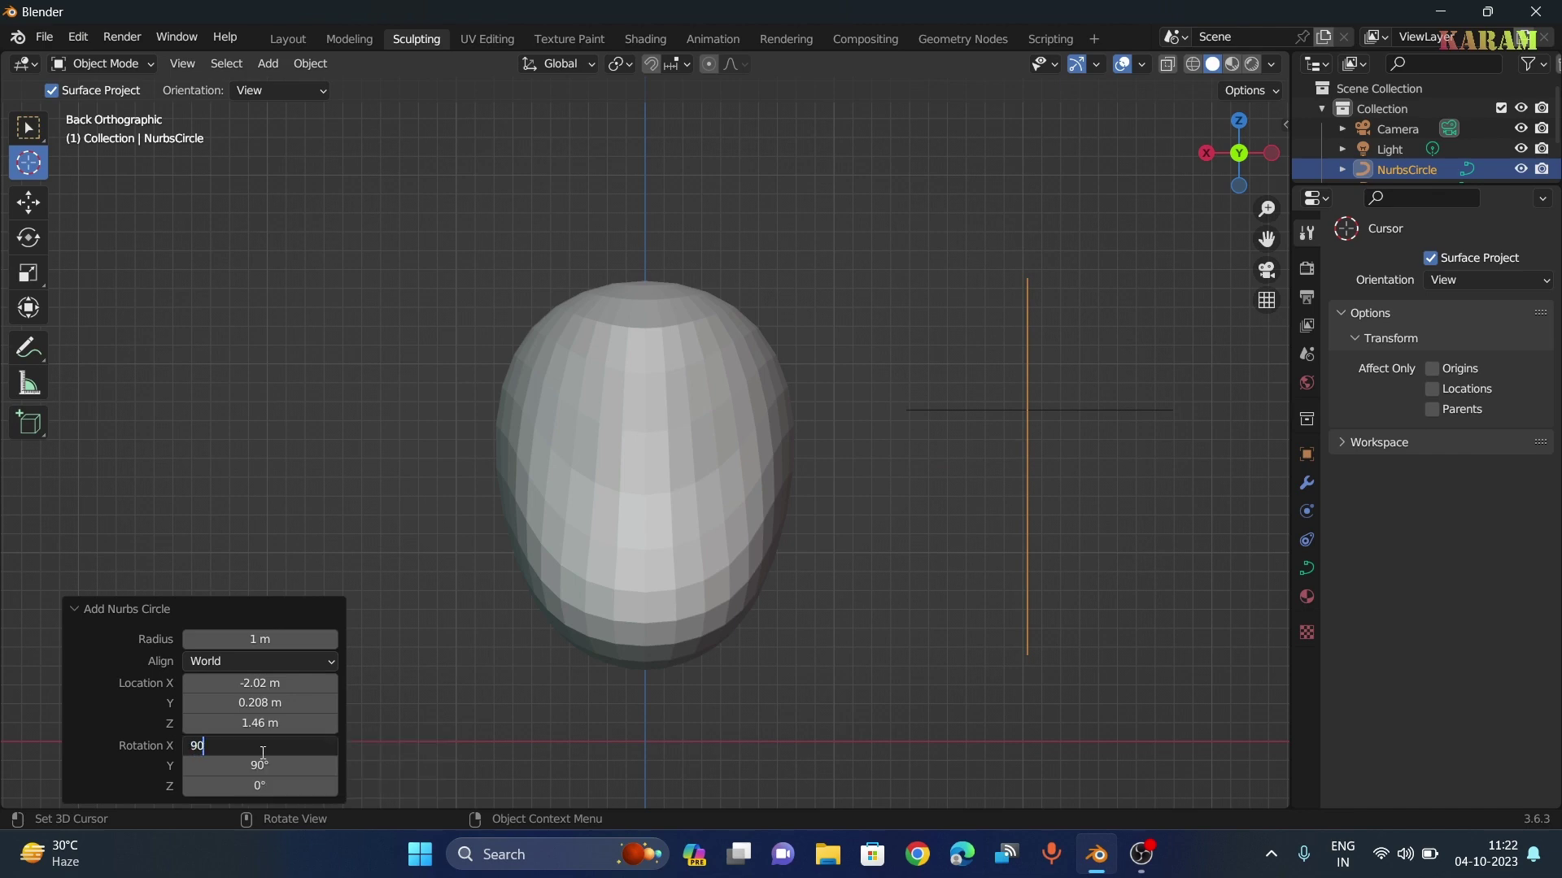
key("Return")
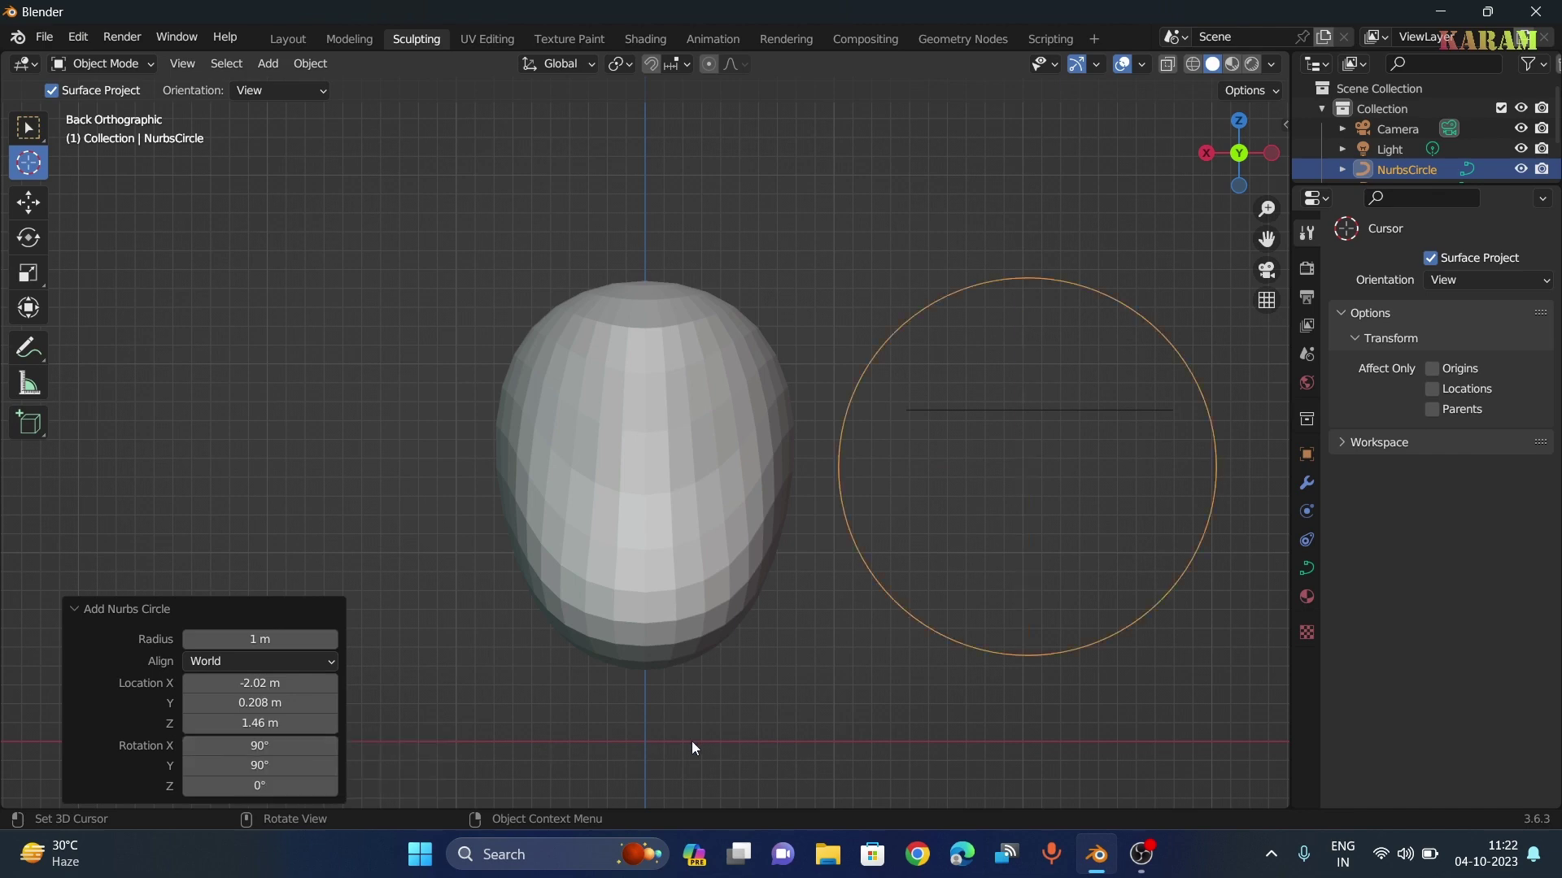
Scale the NURBS circle by about 0.452 and raise it about 1.167 m along Z, above the path
key("s")
left_click(1008, 560)
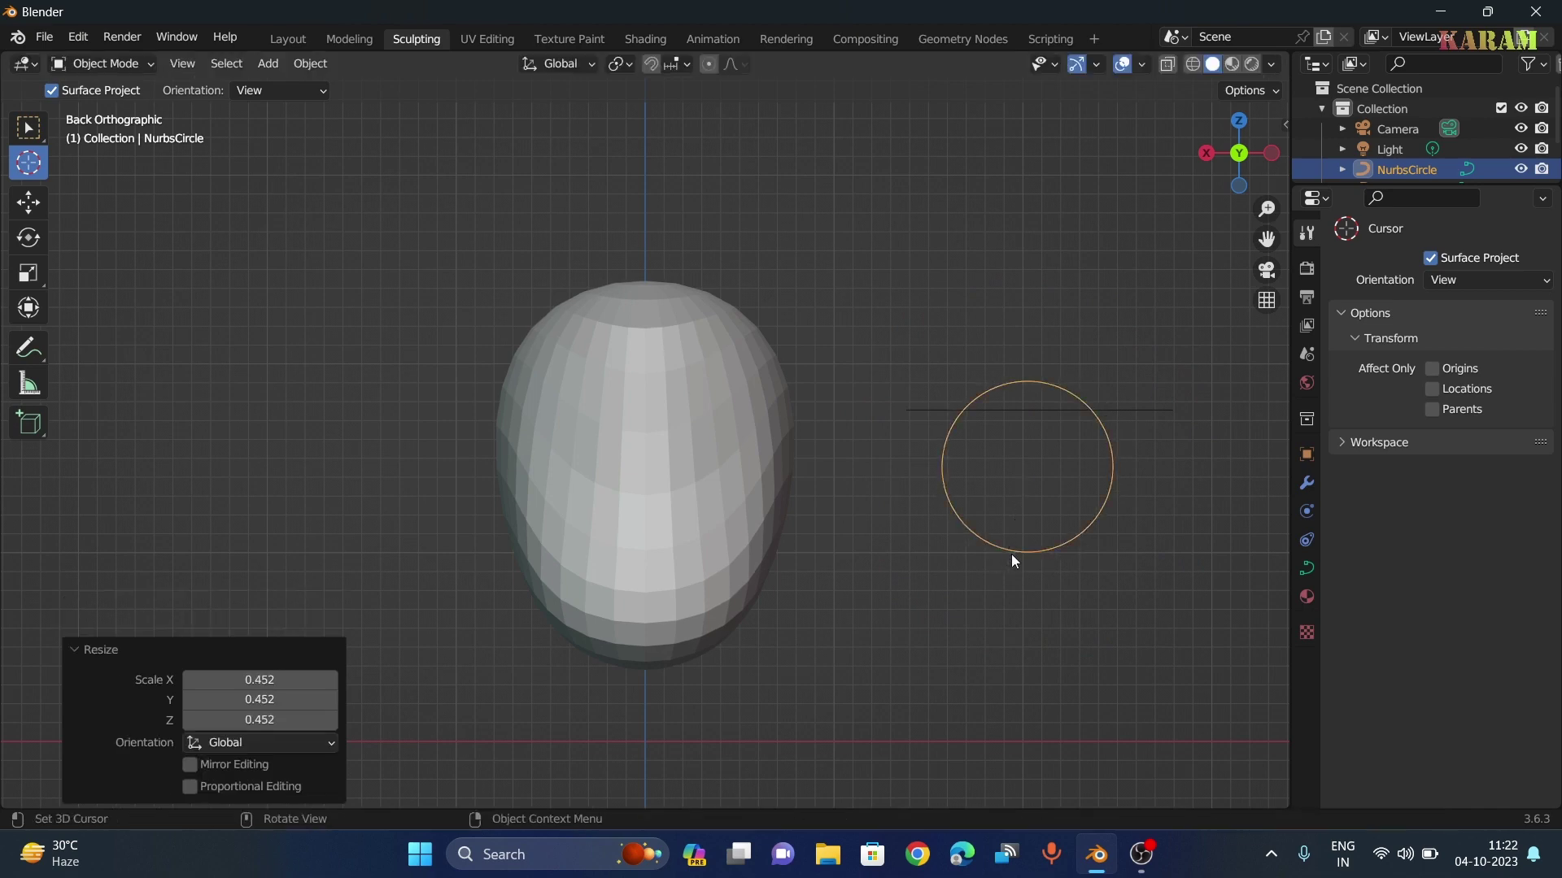
key("g")
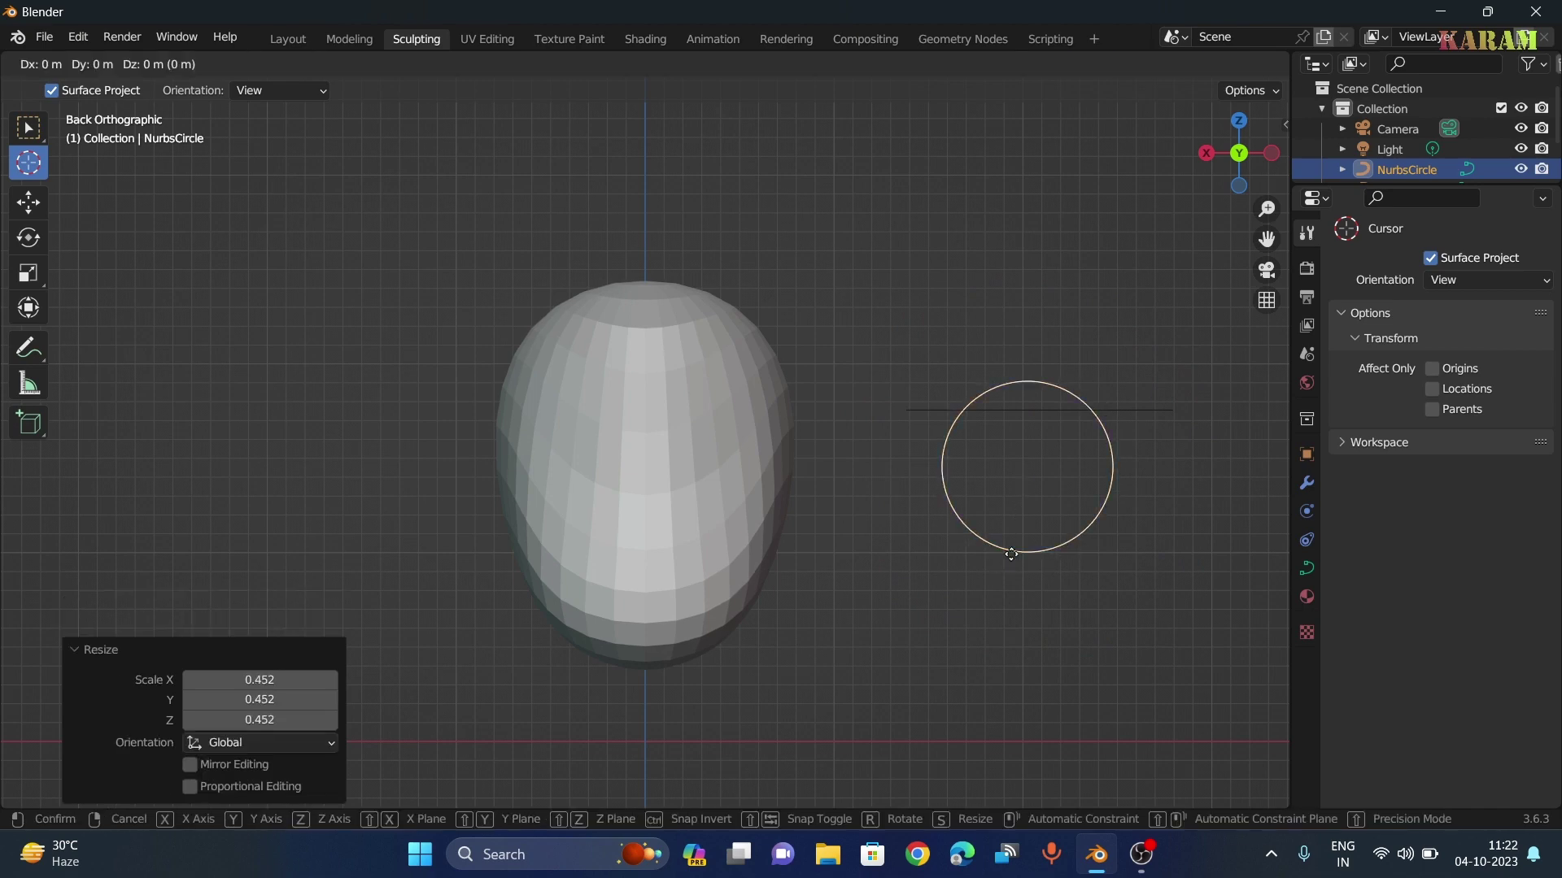
key("z")
left_click(1002, 335)
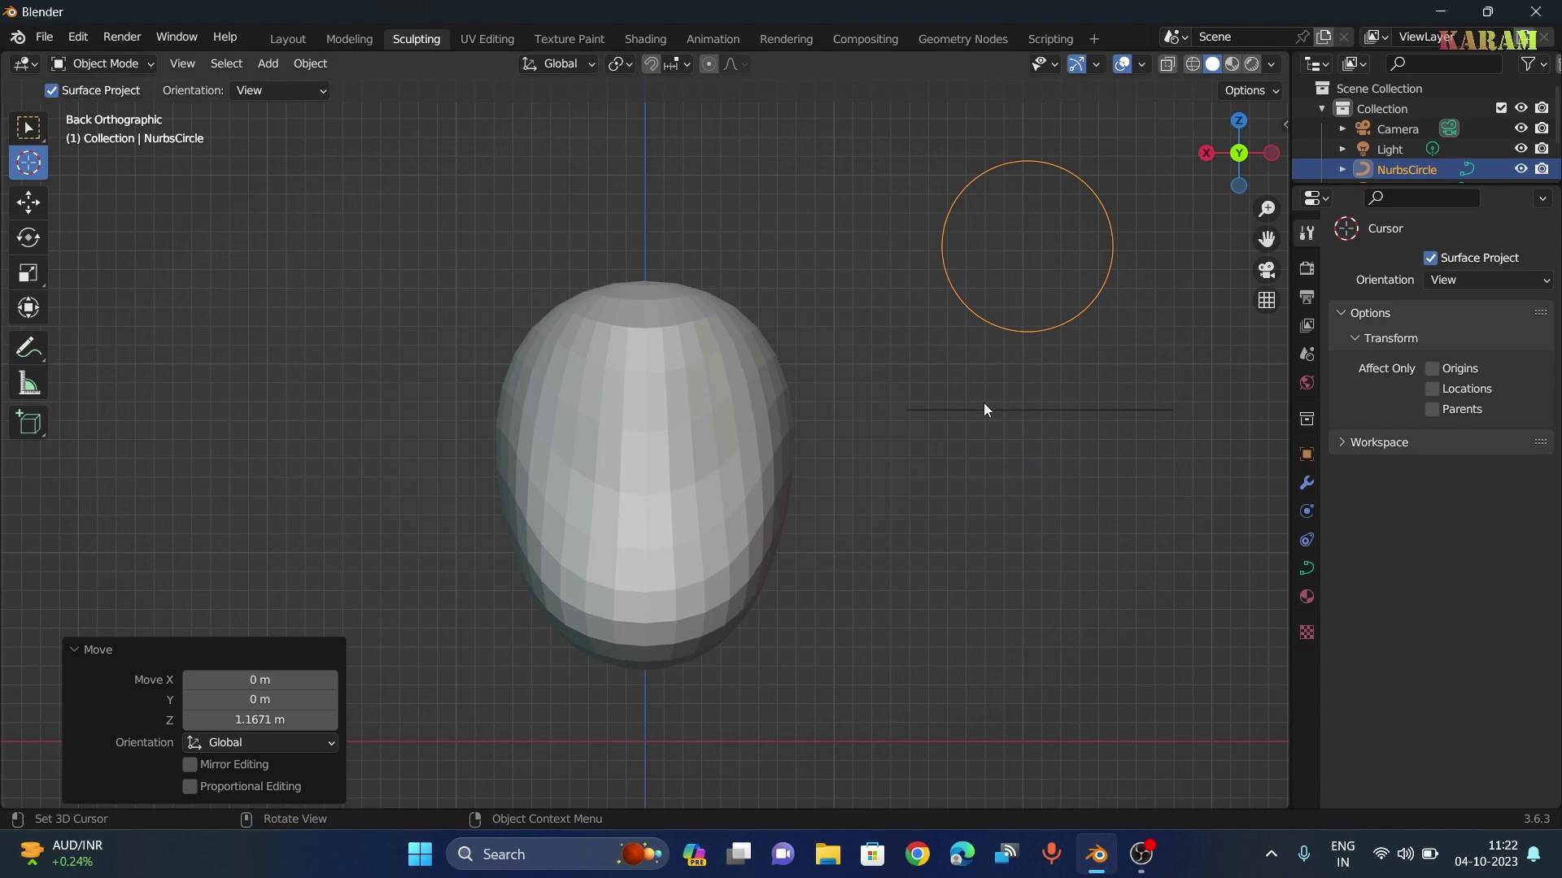
Set the NurbsPath's bevel type to Object and use the NurbsCircle as its bevel object
scroll(1431, 122, "down", 2)
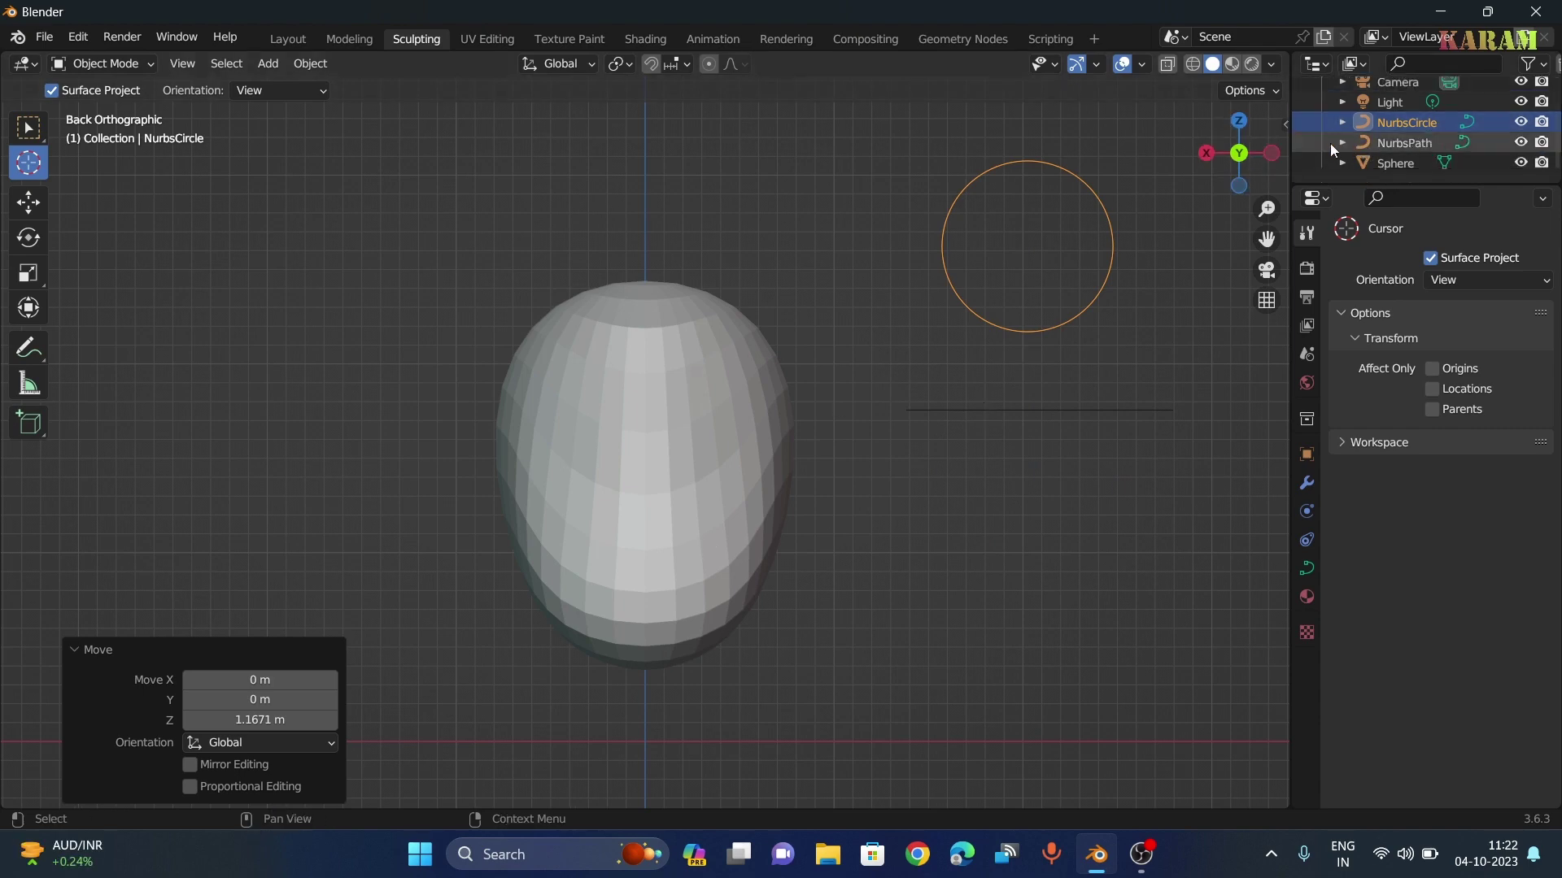
left_click(1396, 143)
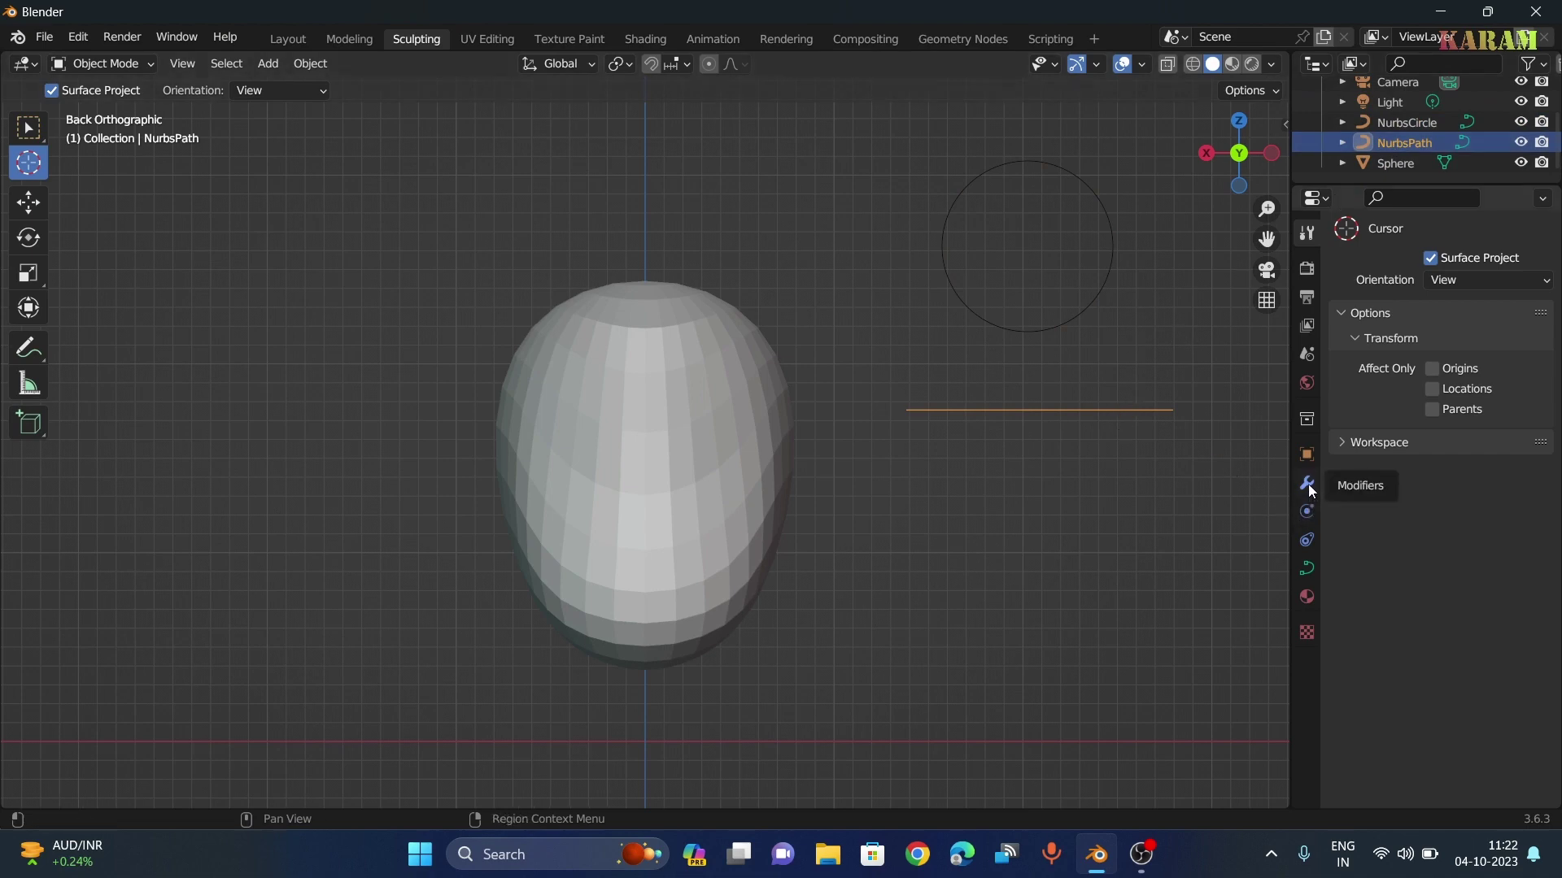
left_click(1306, 571)
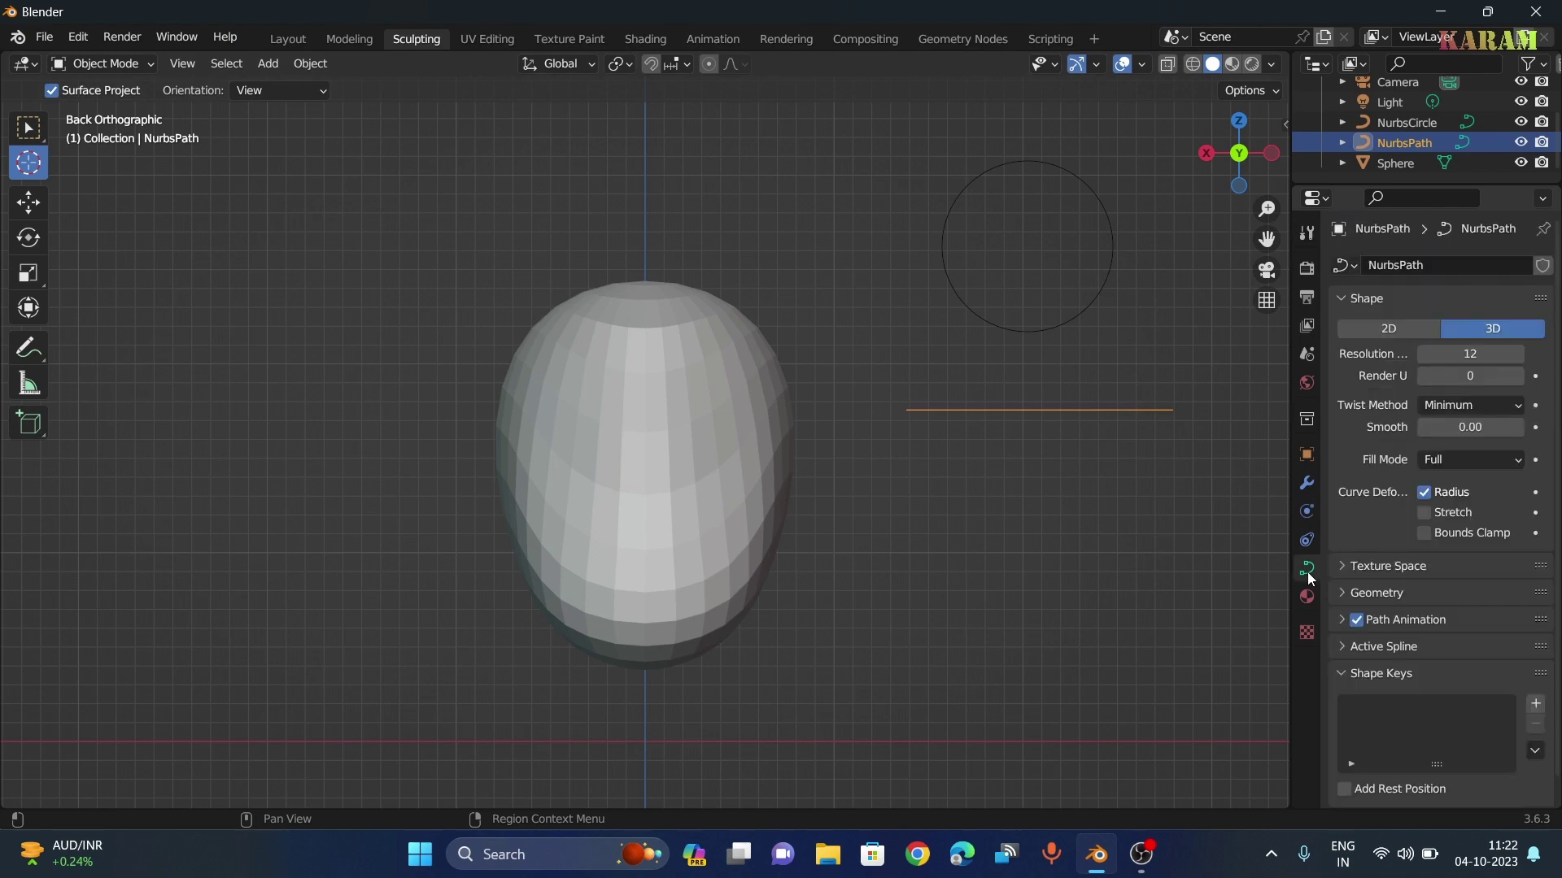
left_click(1346, 592)
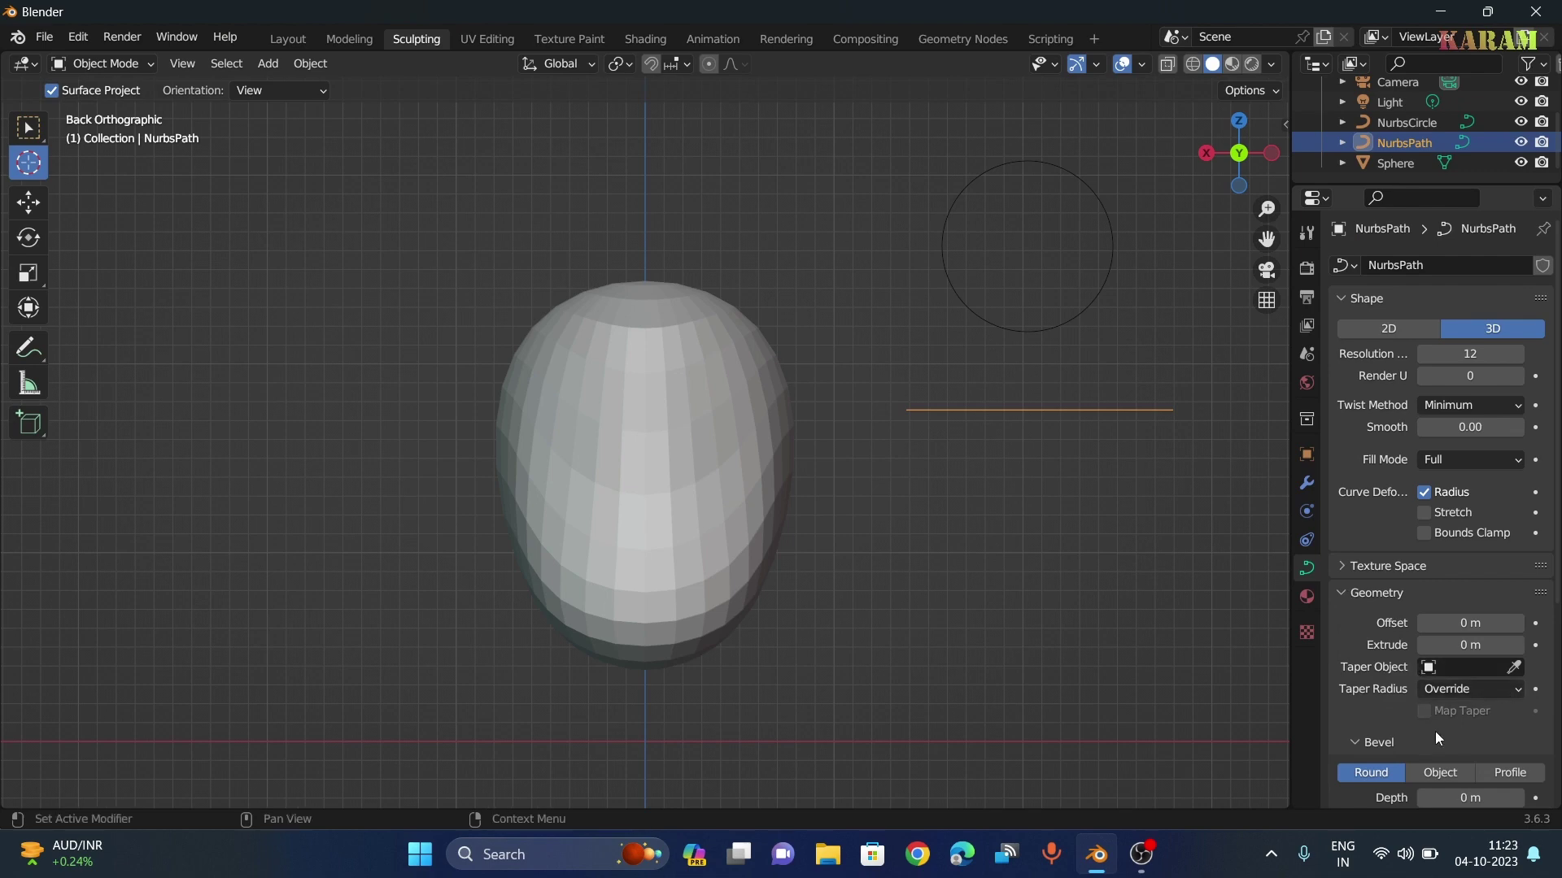
scroll(1434, 730, "down", 6)
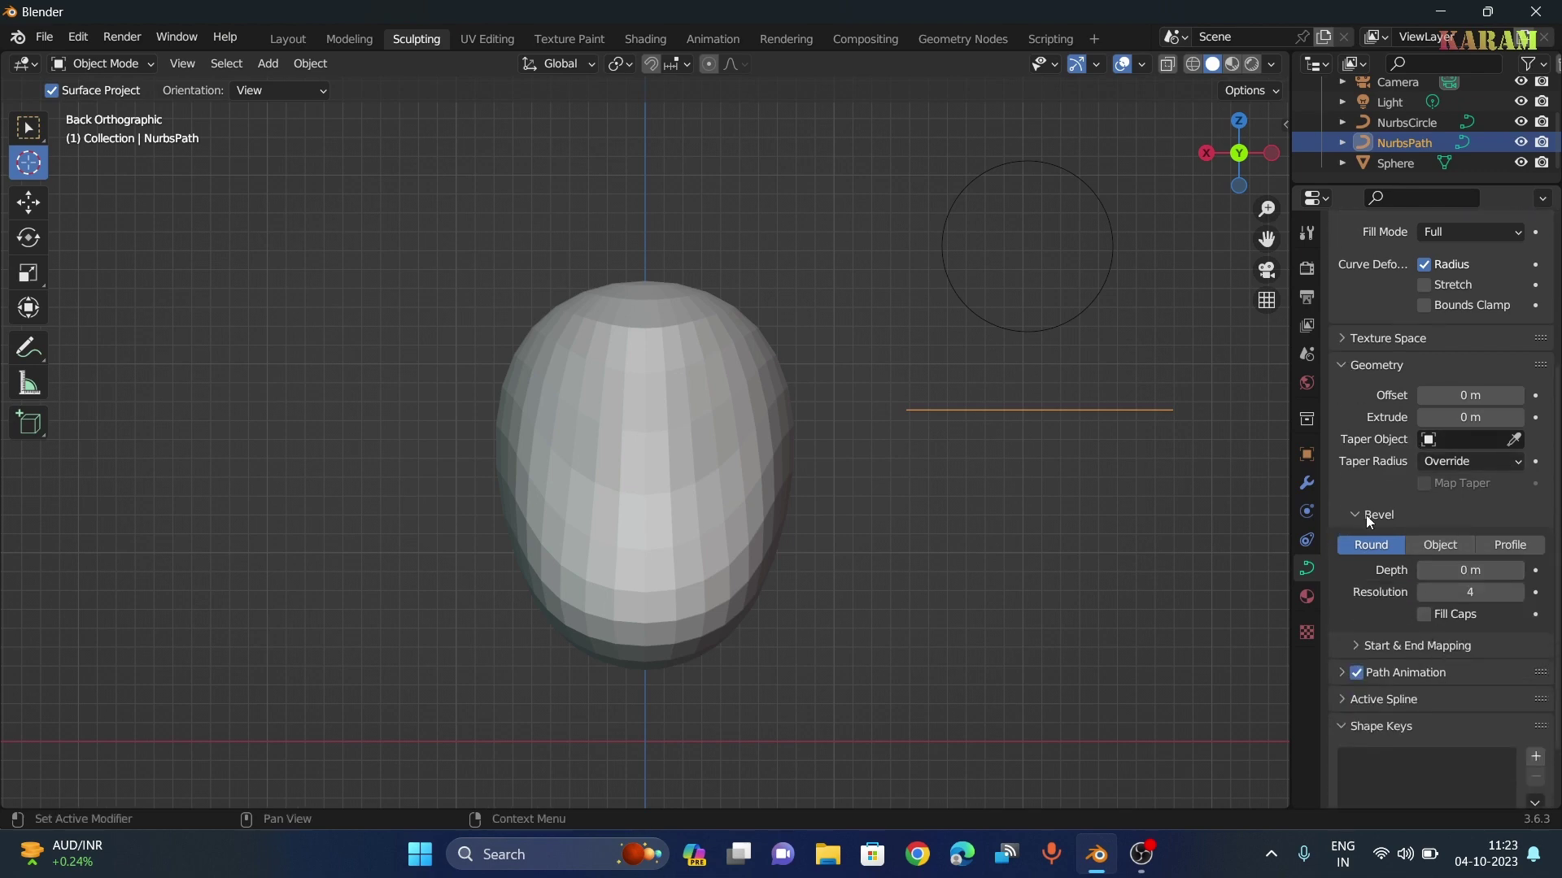
left_click(1443, 547)
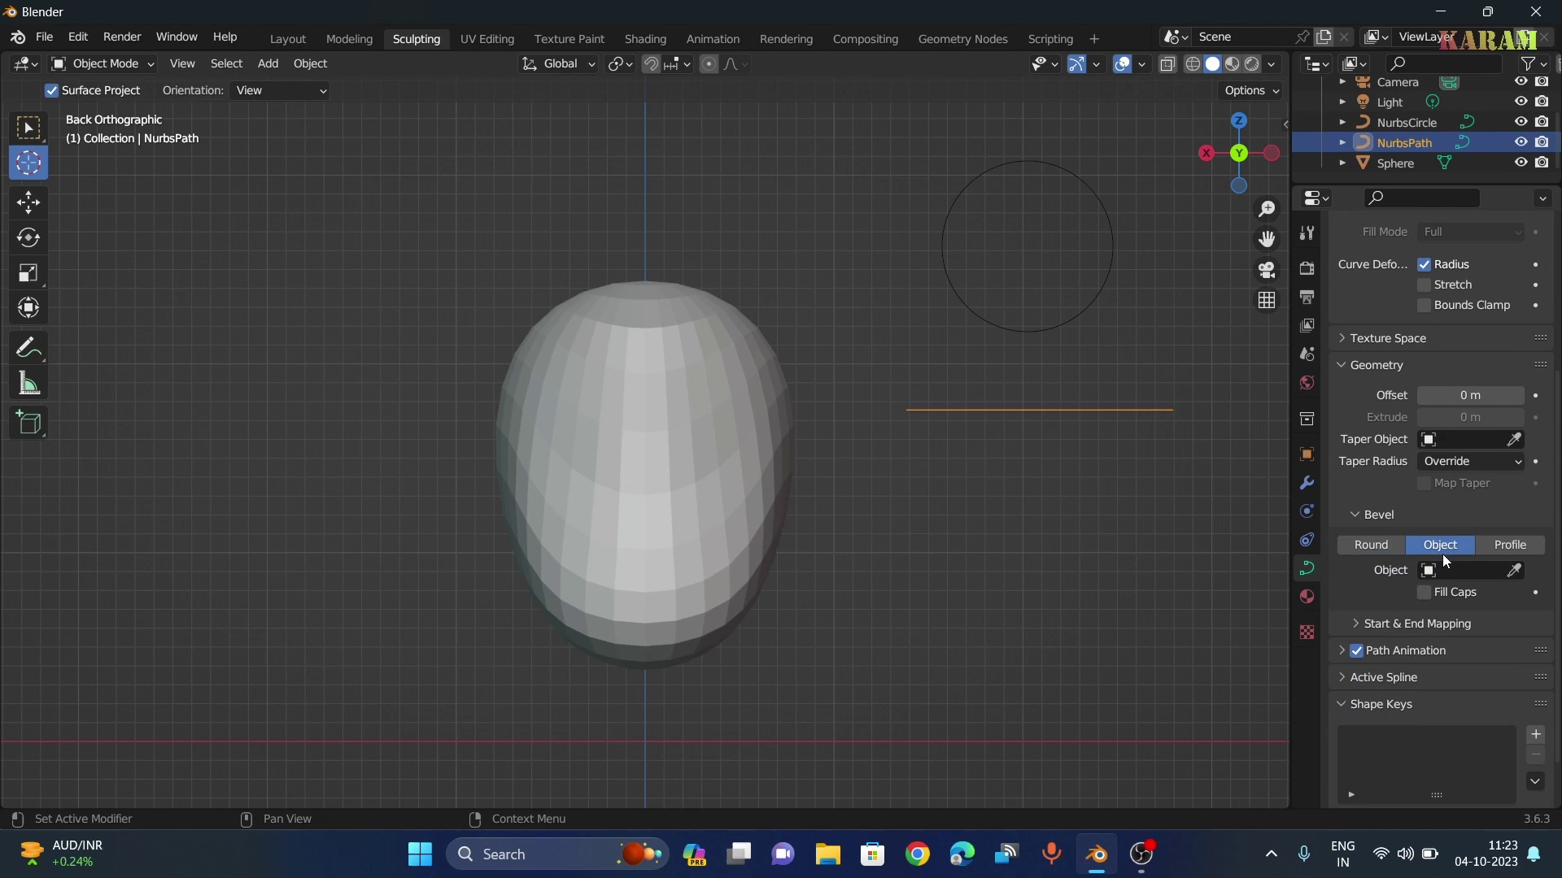
left_click(1514, 573)
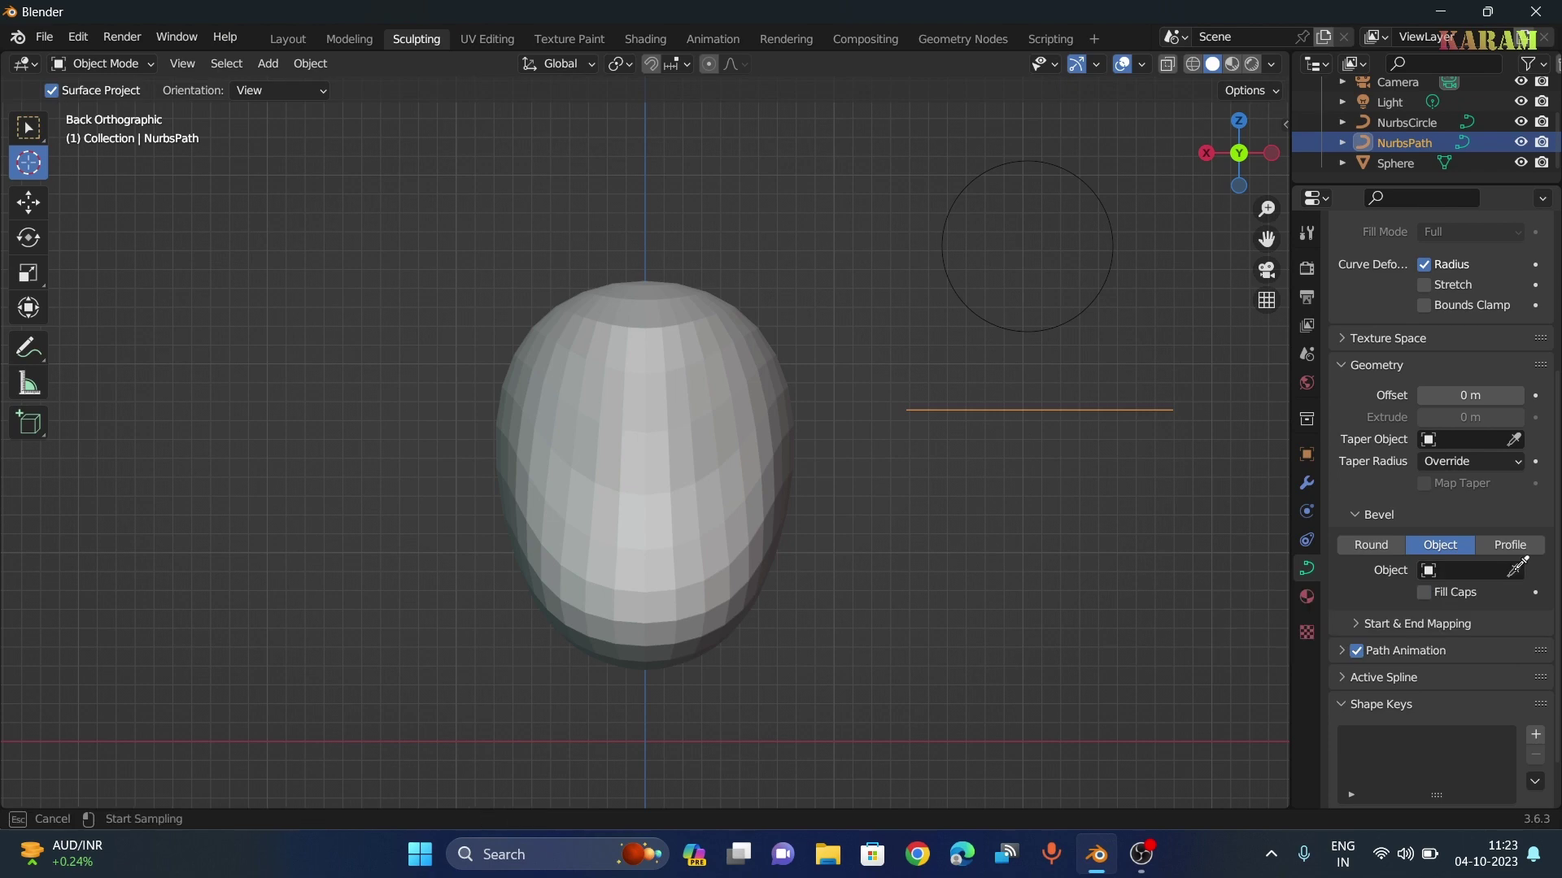
left_click(1037, 334)
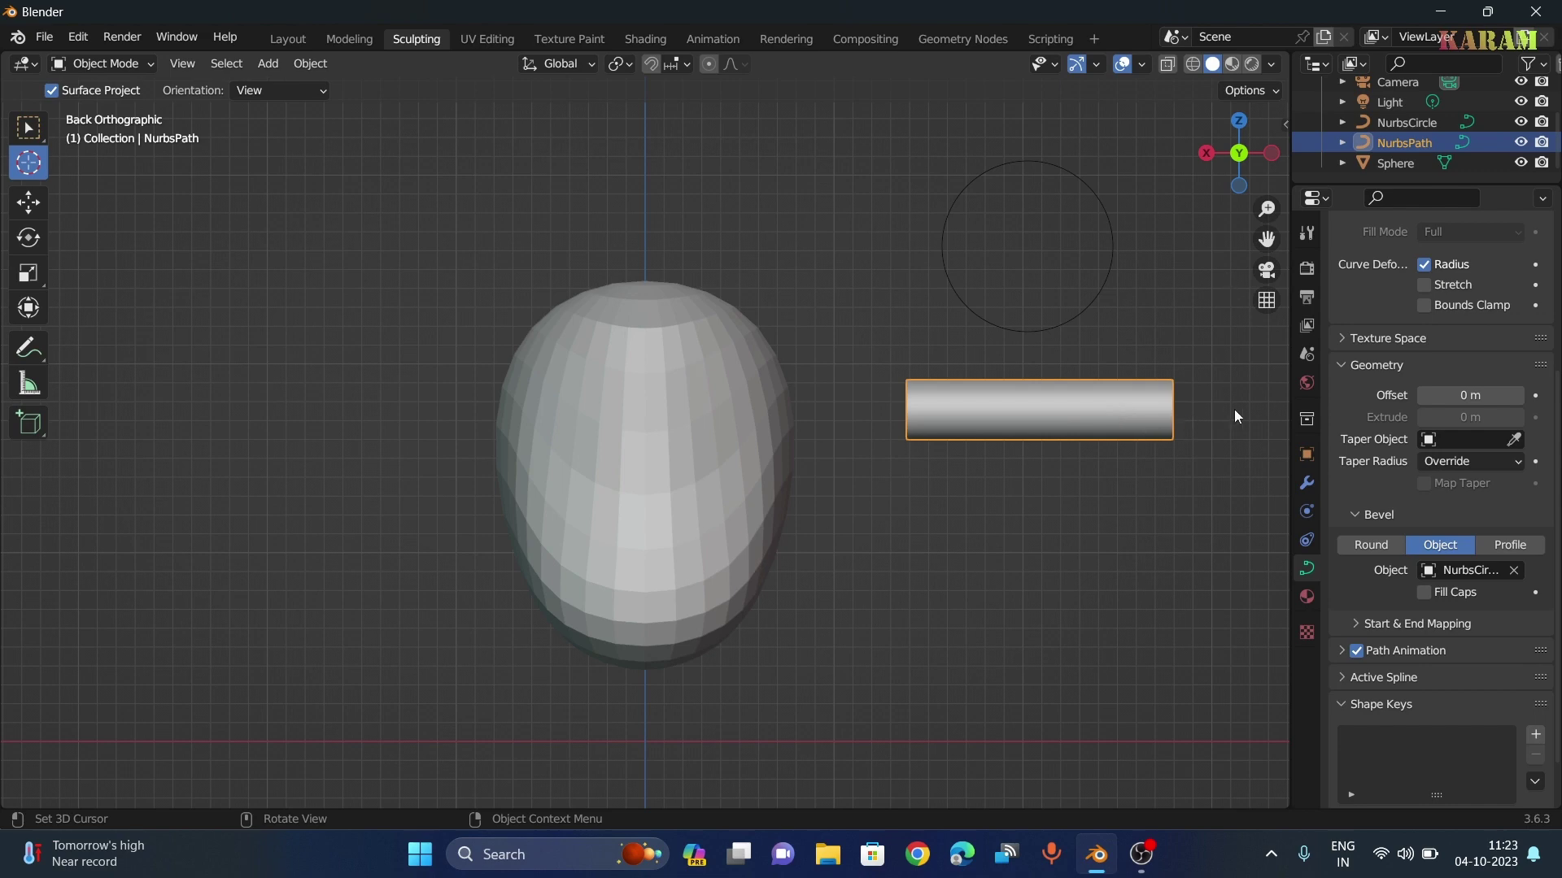
In Back Orthographic view, scale the beveled path uniformly by about 1.323, plus about 1.184 along Z
middle_click_drag(1234, 415, 1193, 450)
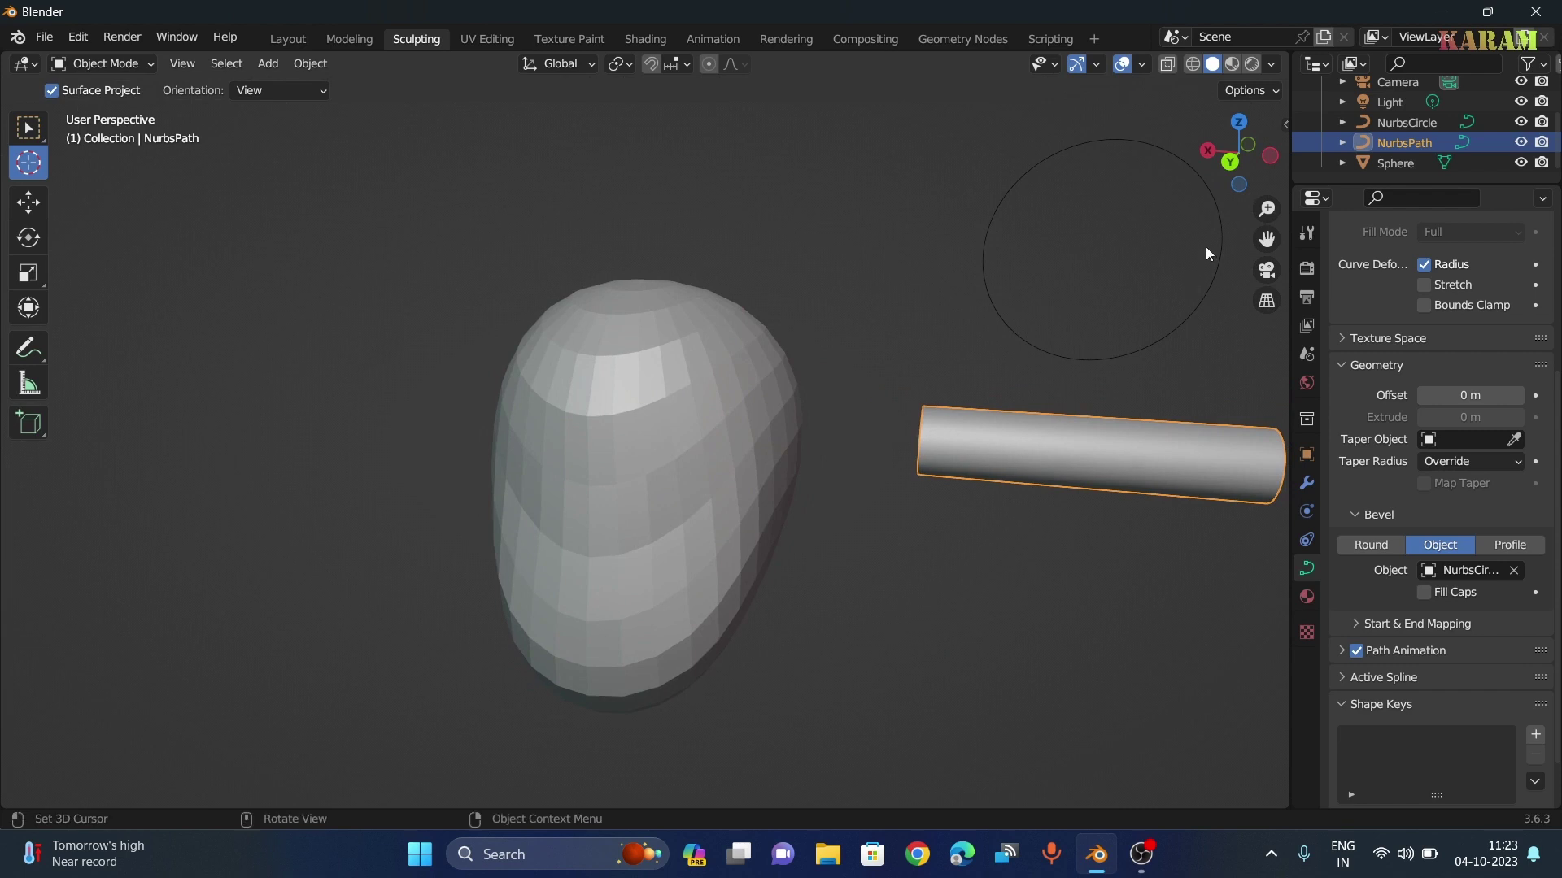
left_click(1230, 161)
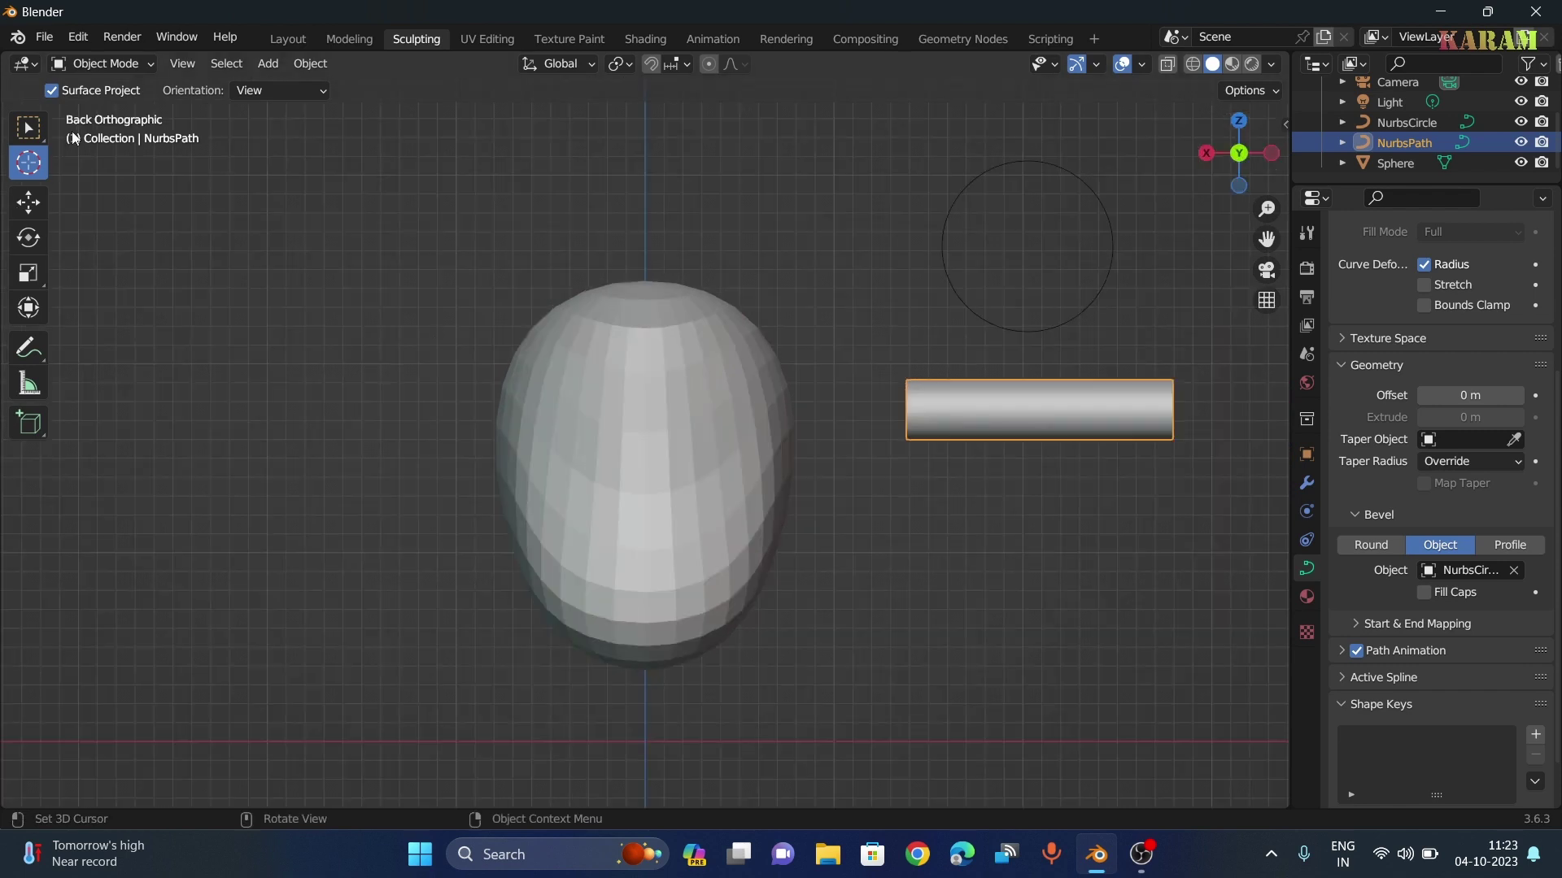
left_click(114, 66)
left_click(115, 84)
key("s")
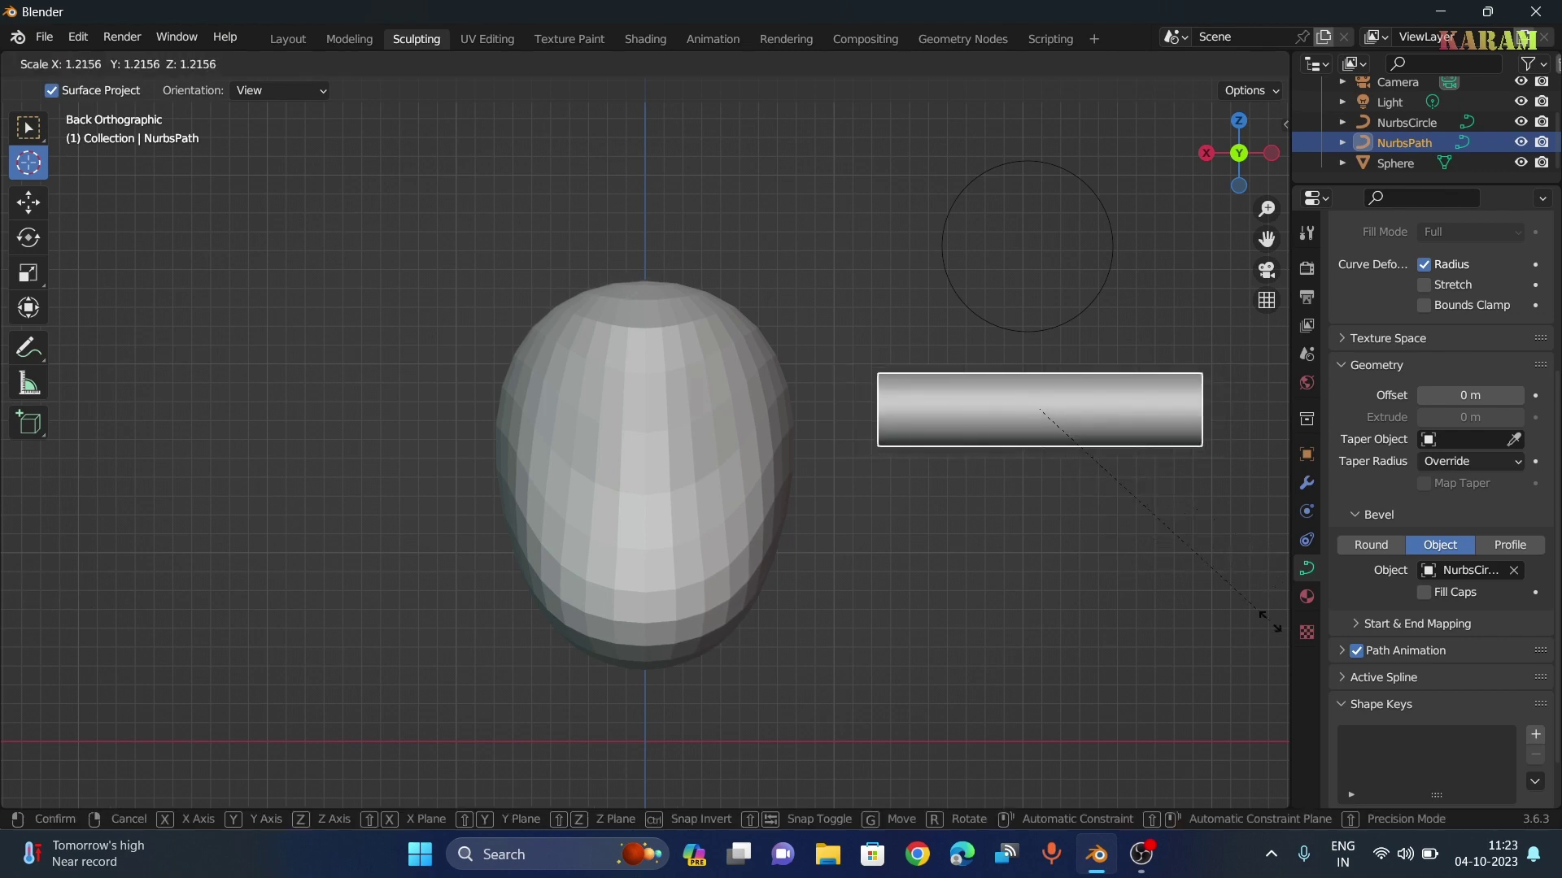
left_click(18, 604)
key("s")
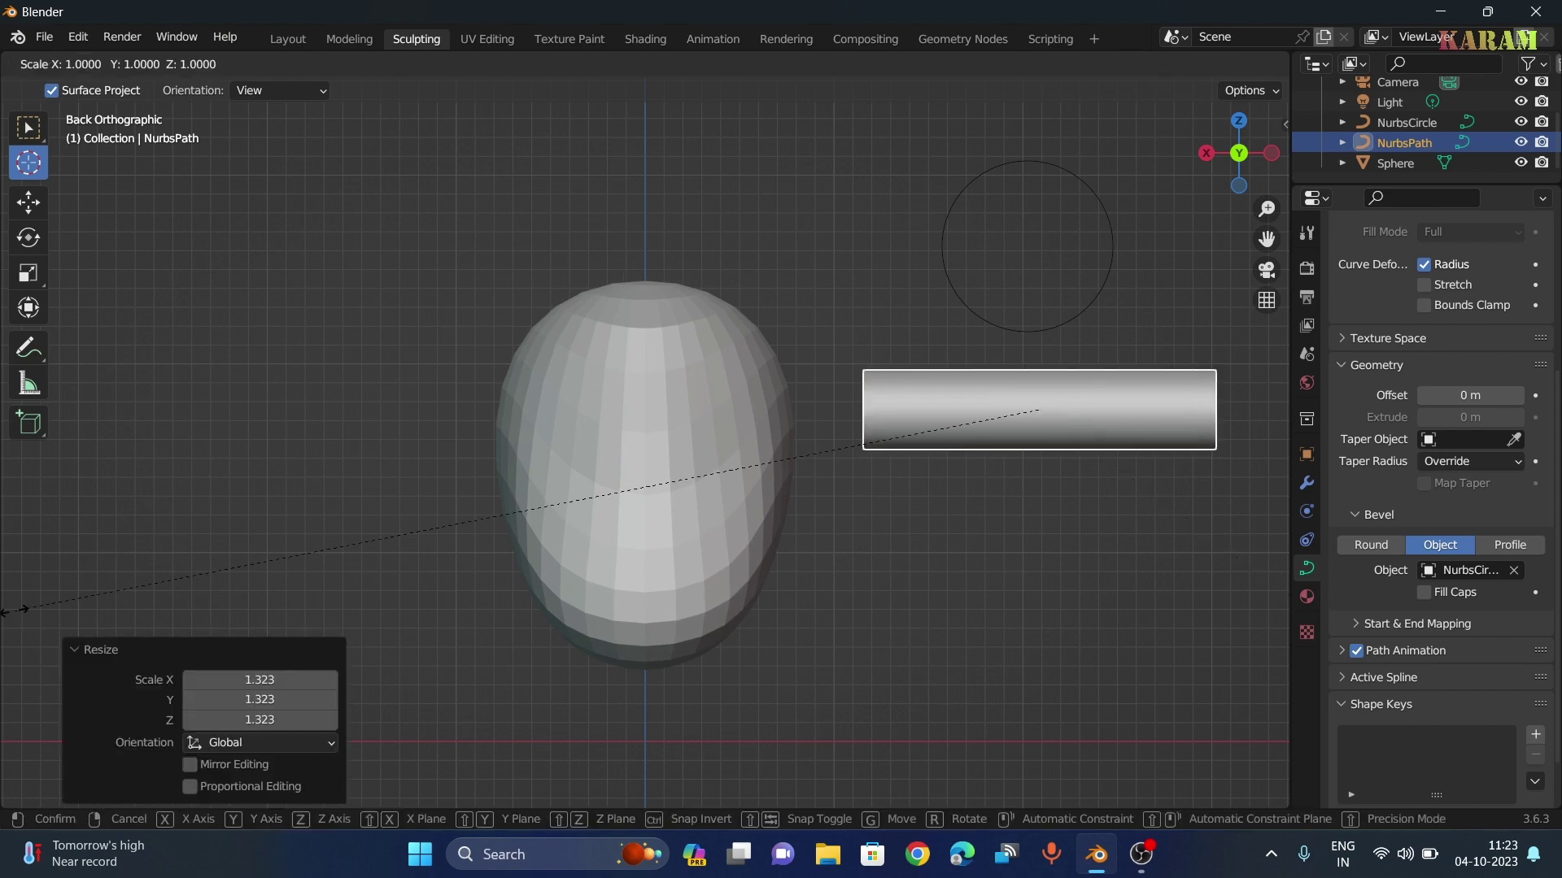
key("z")
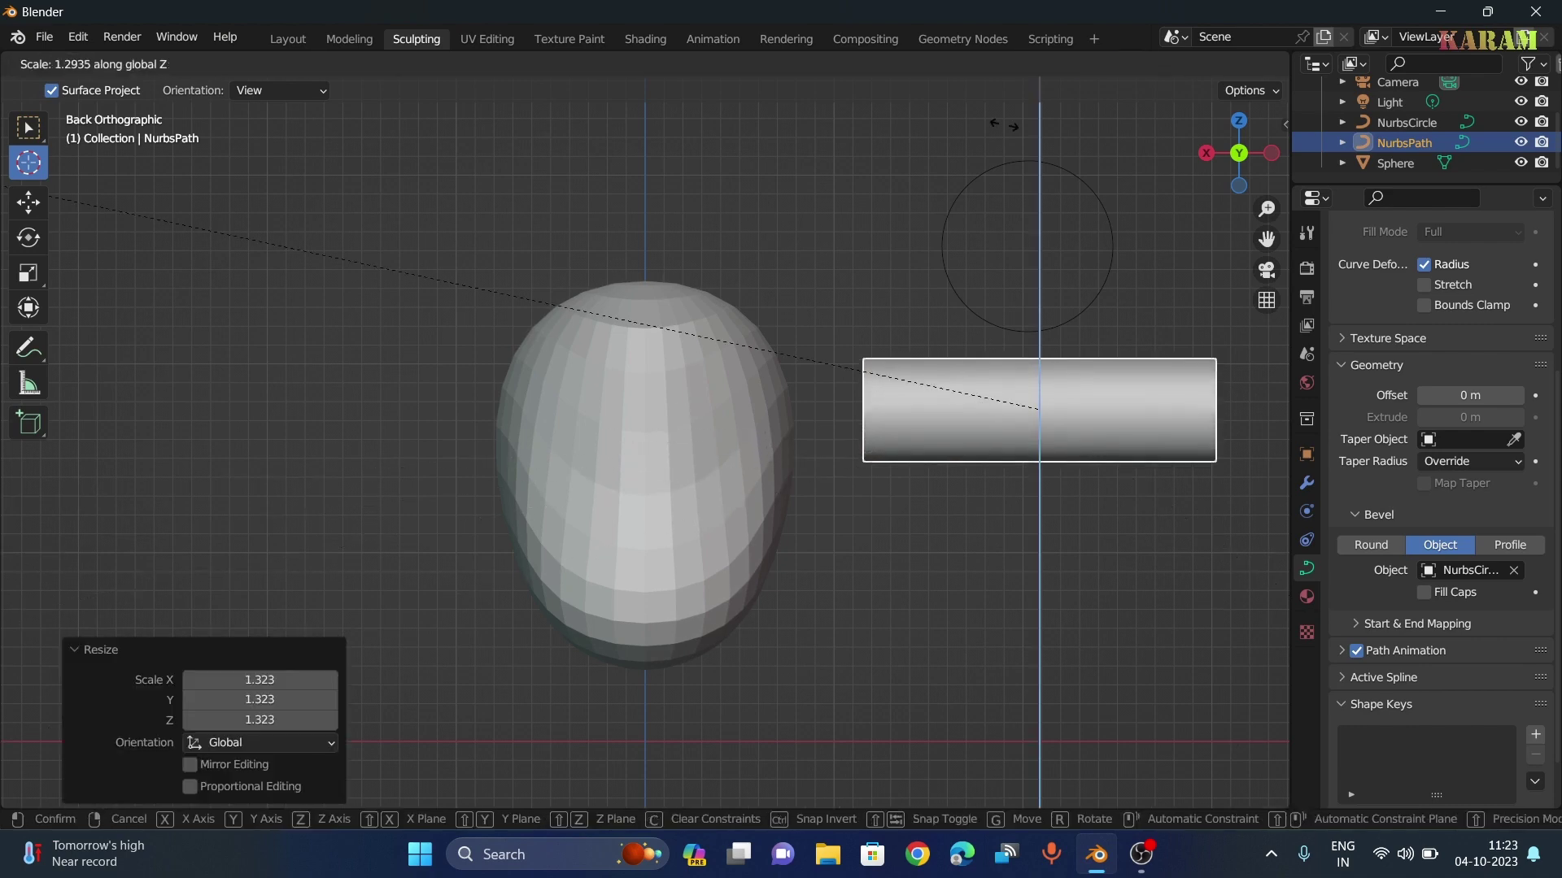
left_click(1161, 632)
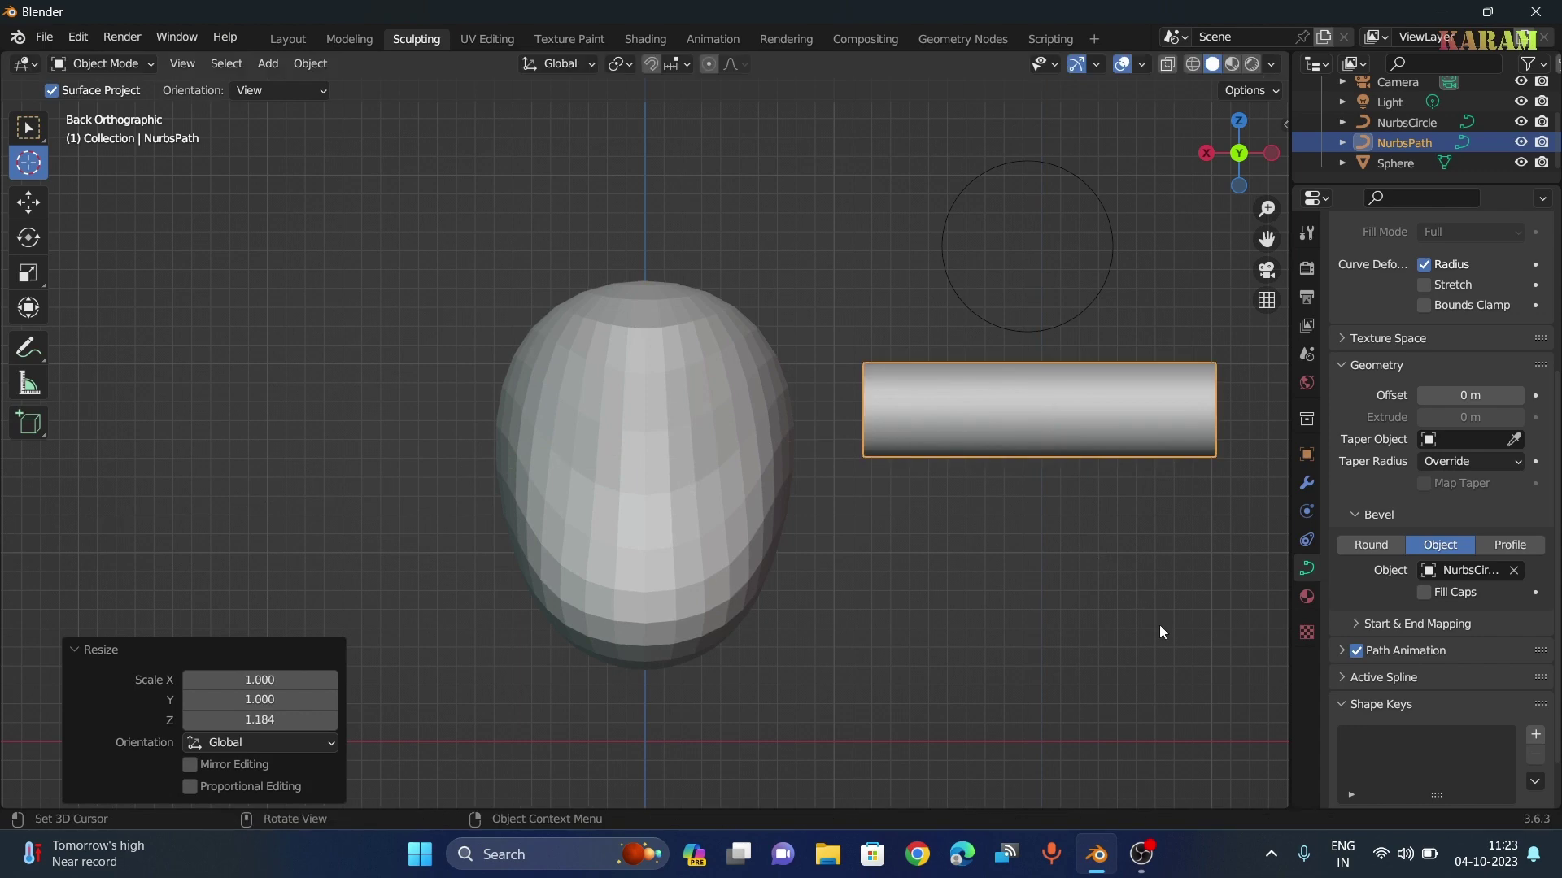
Scale the horizontal tube by about 0.507 along the Z axis, keeping solid viewport shading
key("z")
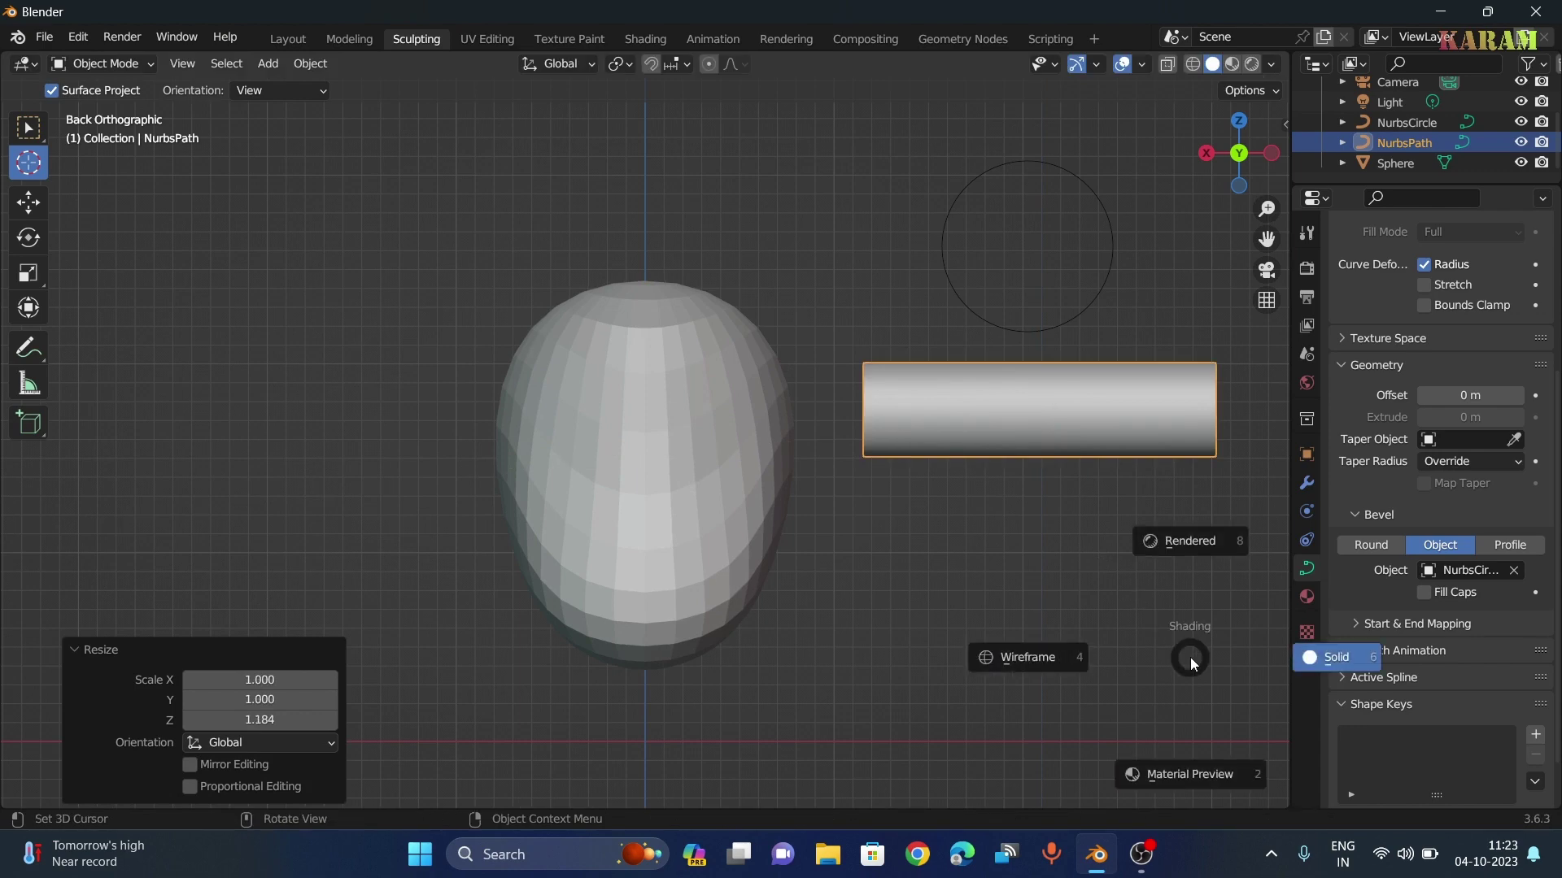
left_click(1327, 659)
key("s")
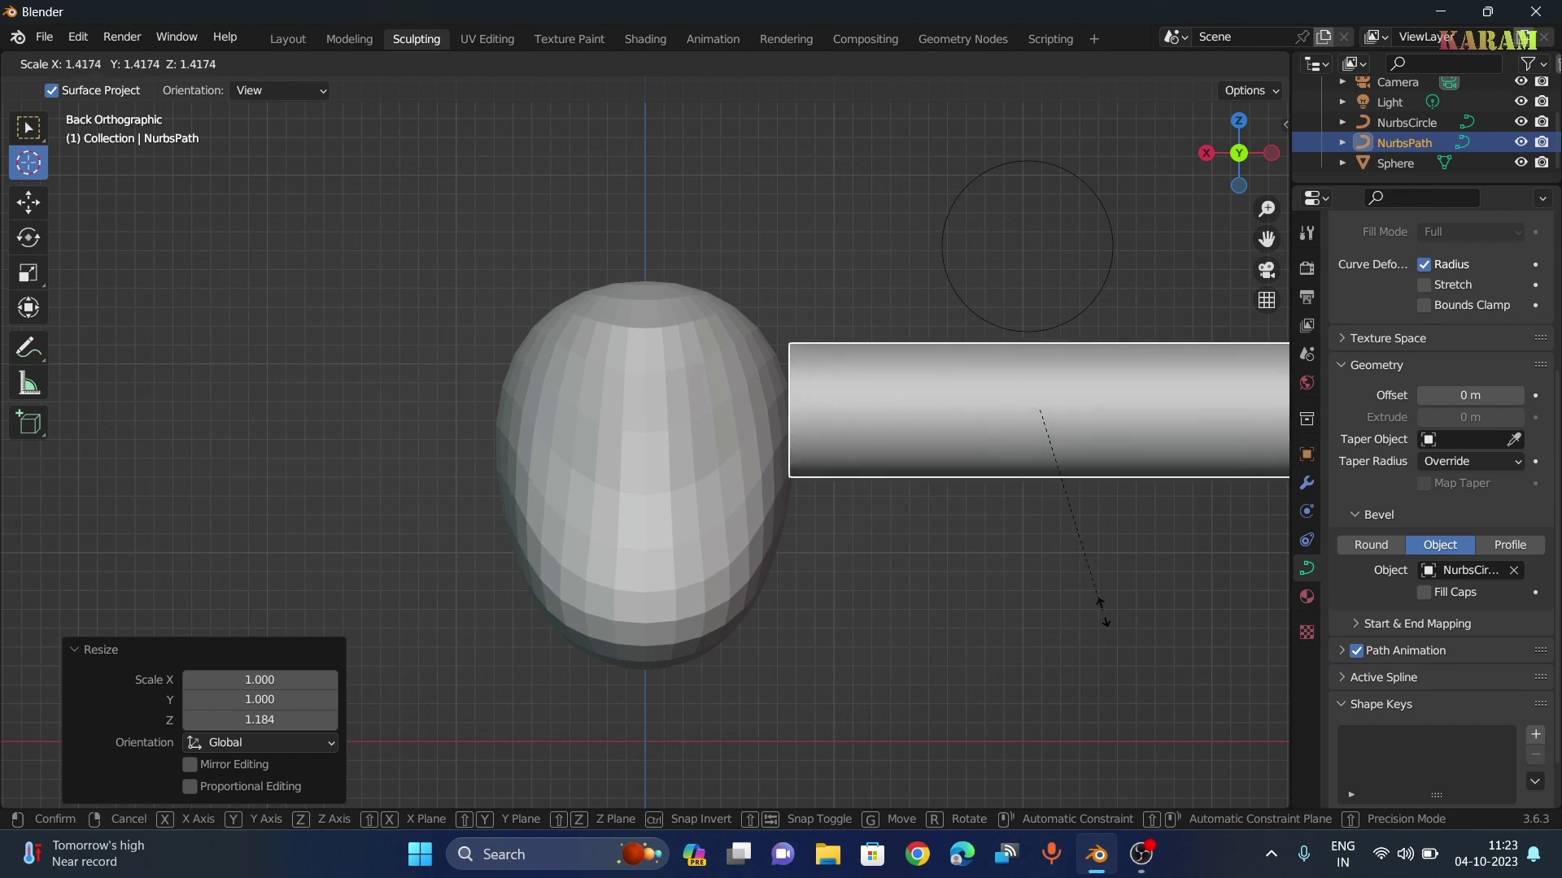
key("z")
left_click(1063, 472)
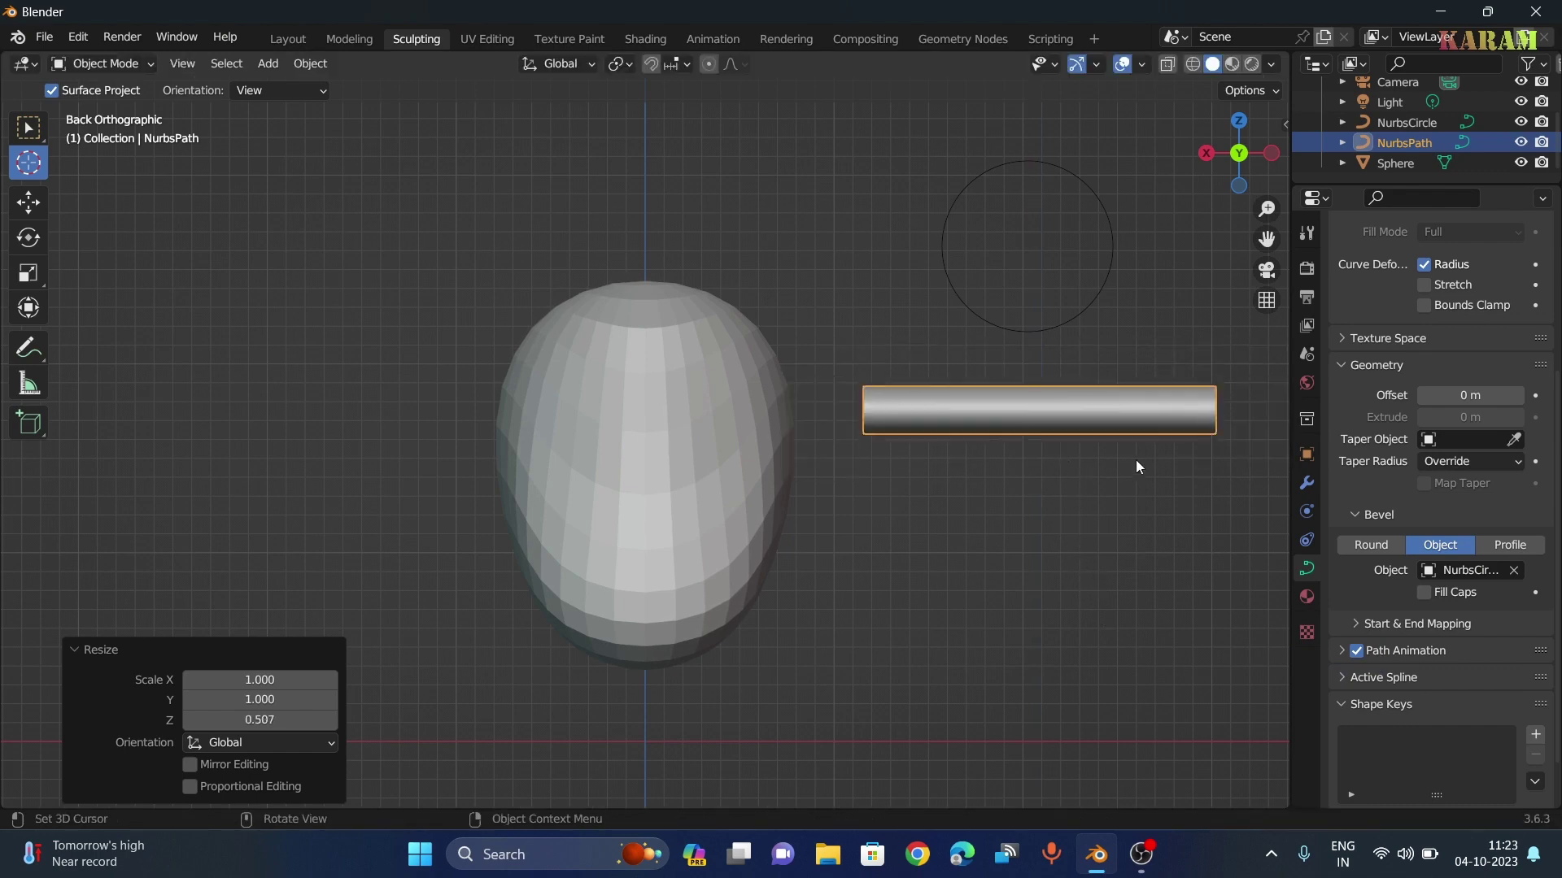
Scale the tube by about 0.462 along the Y axis, working from Back Orthographic view
middle_click_drag(1137, 466, 1200, 483)
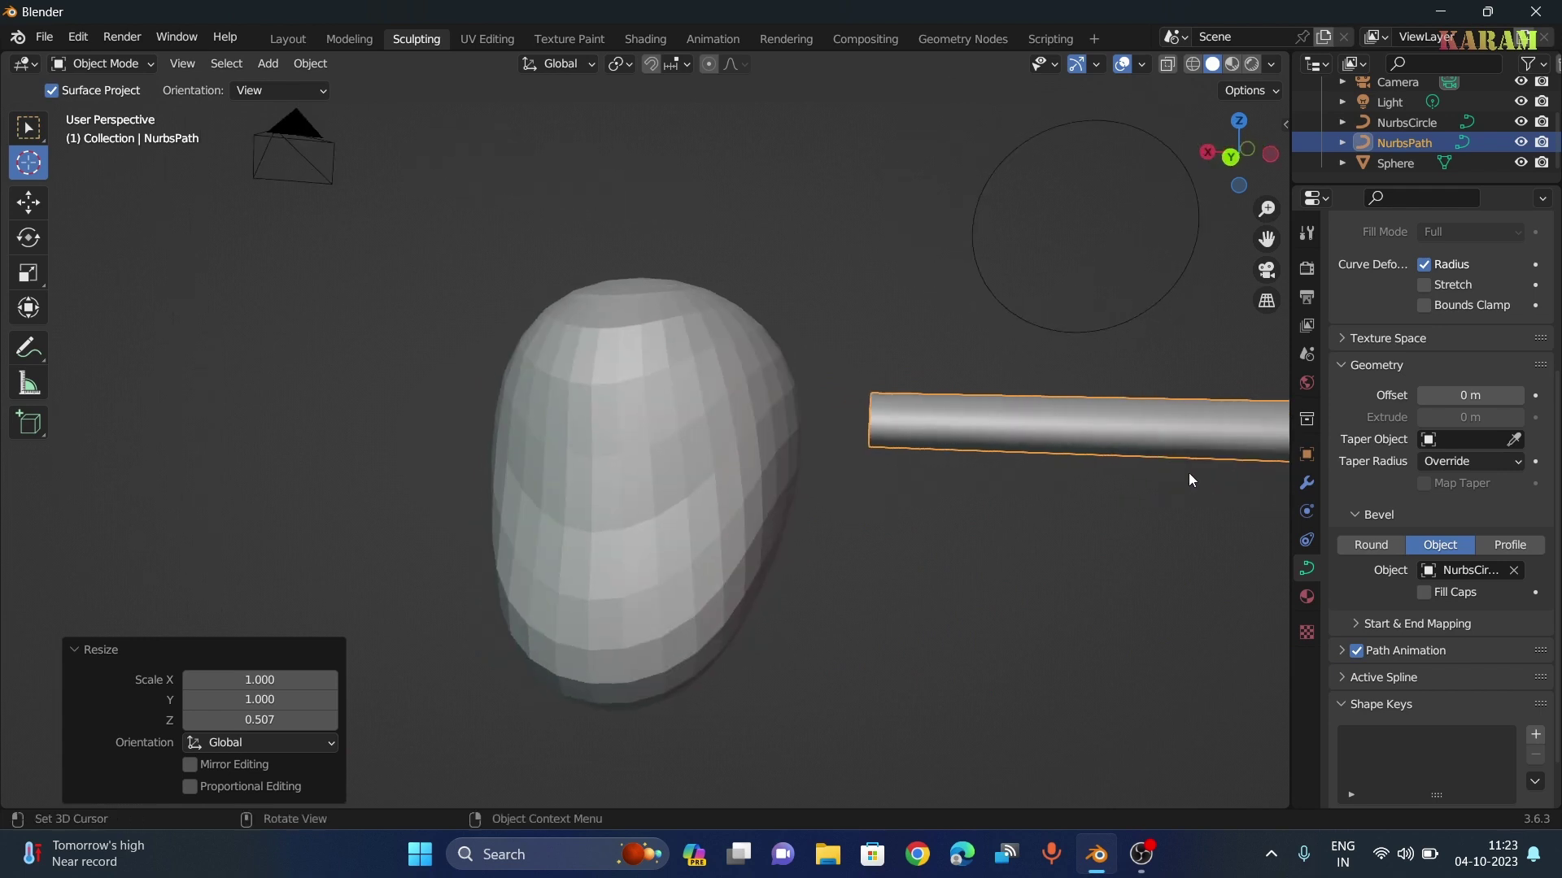
left_click(1226, 159)
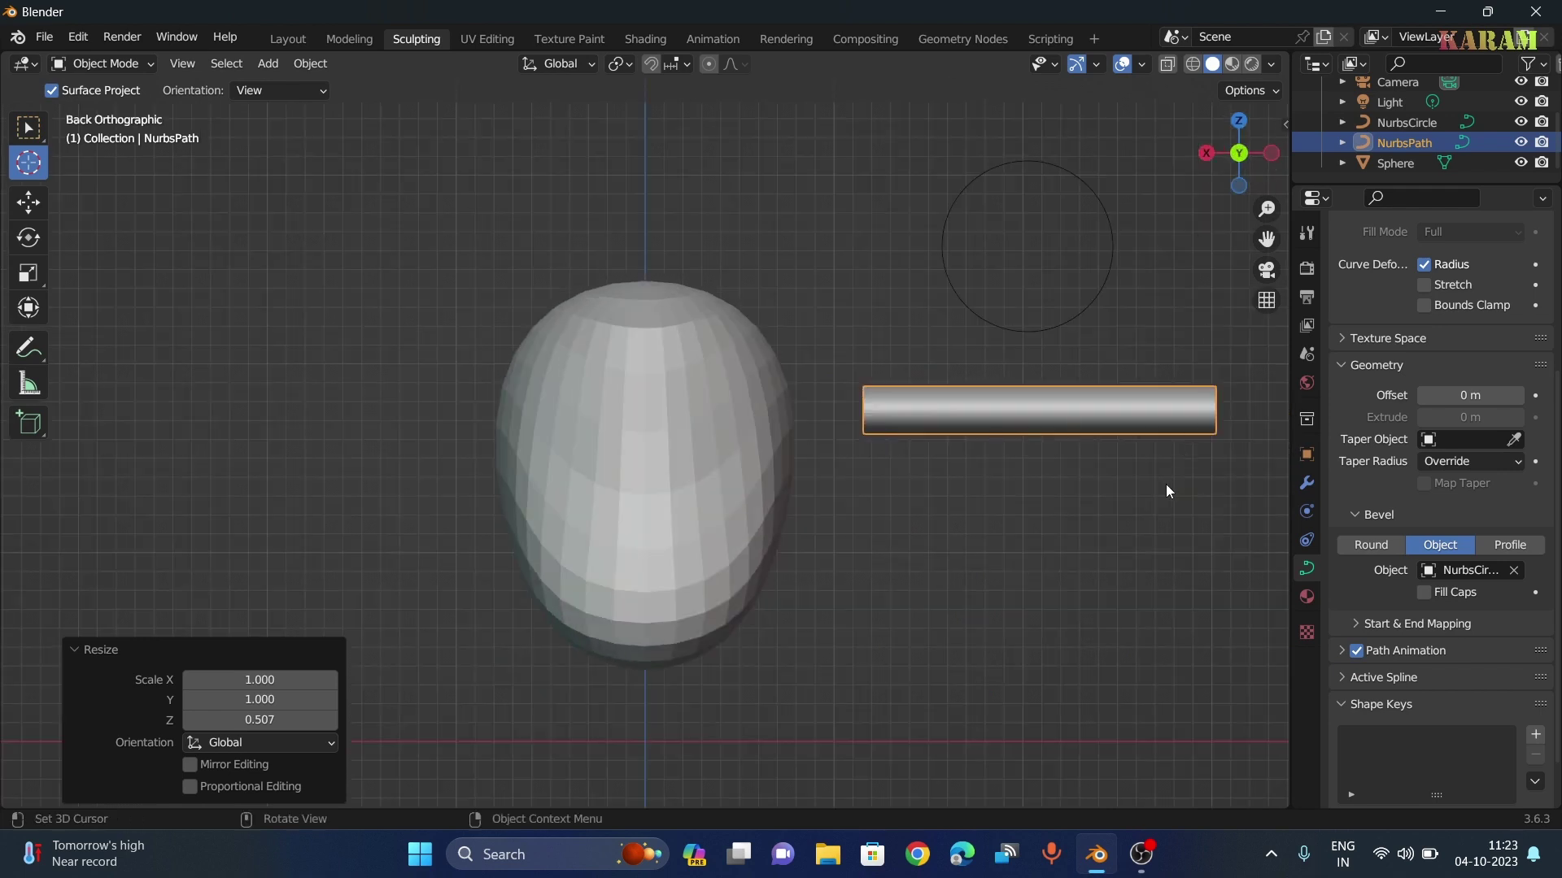
key("s")
key("y")
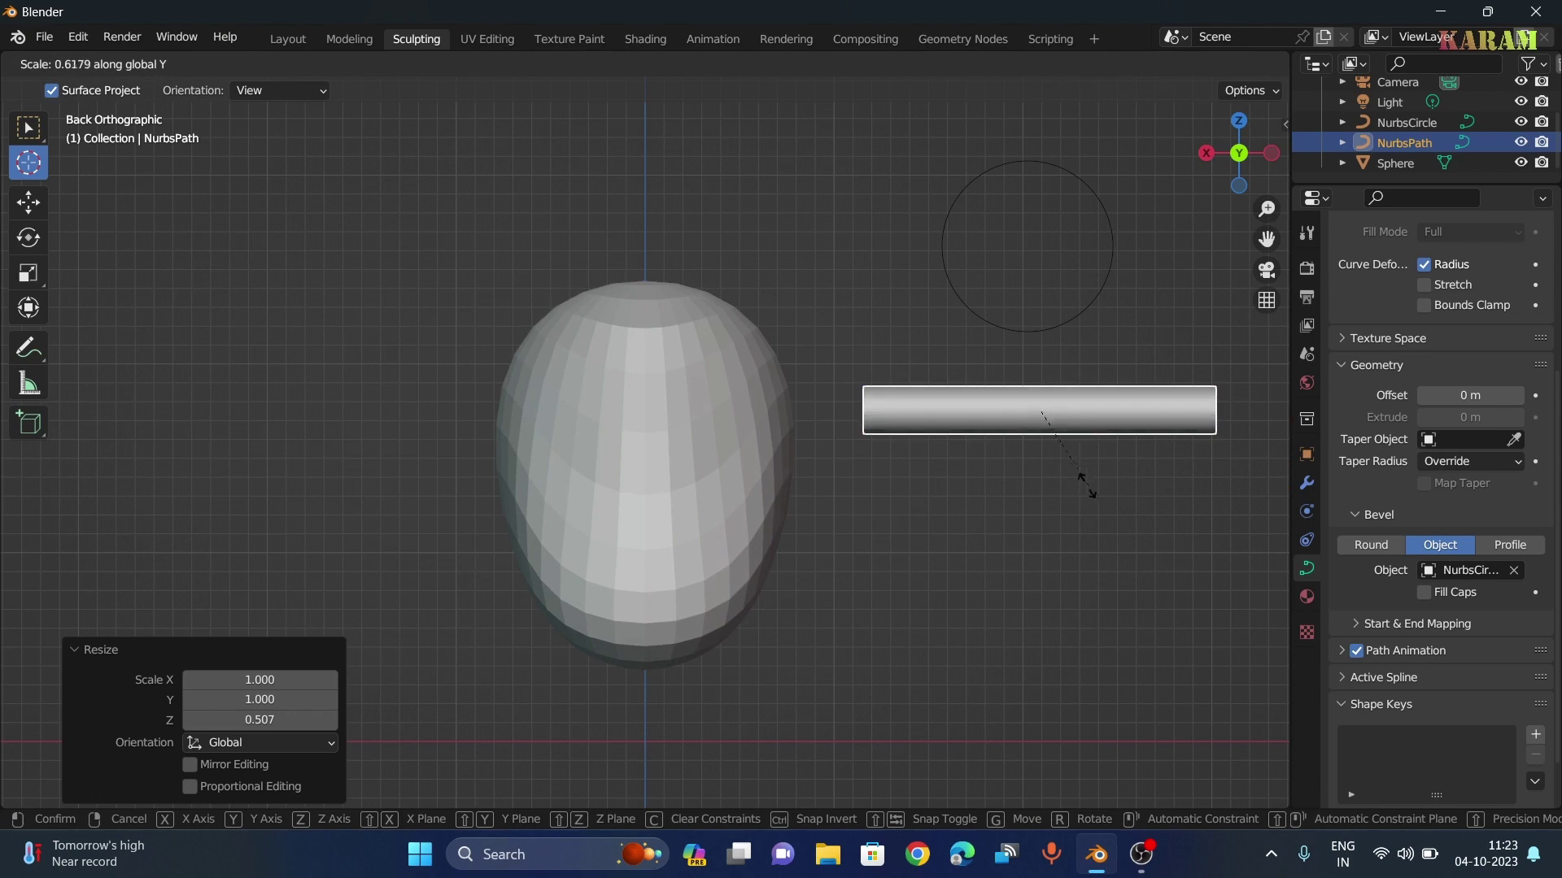
left_click(1075, 467)
Rotate the tube upright about the global Y axis by about -88.9°, plus a further -0.805° to straighten it
middle_click_drag(1075, 466, 1147, 506)
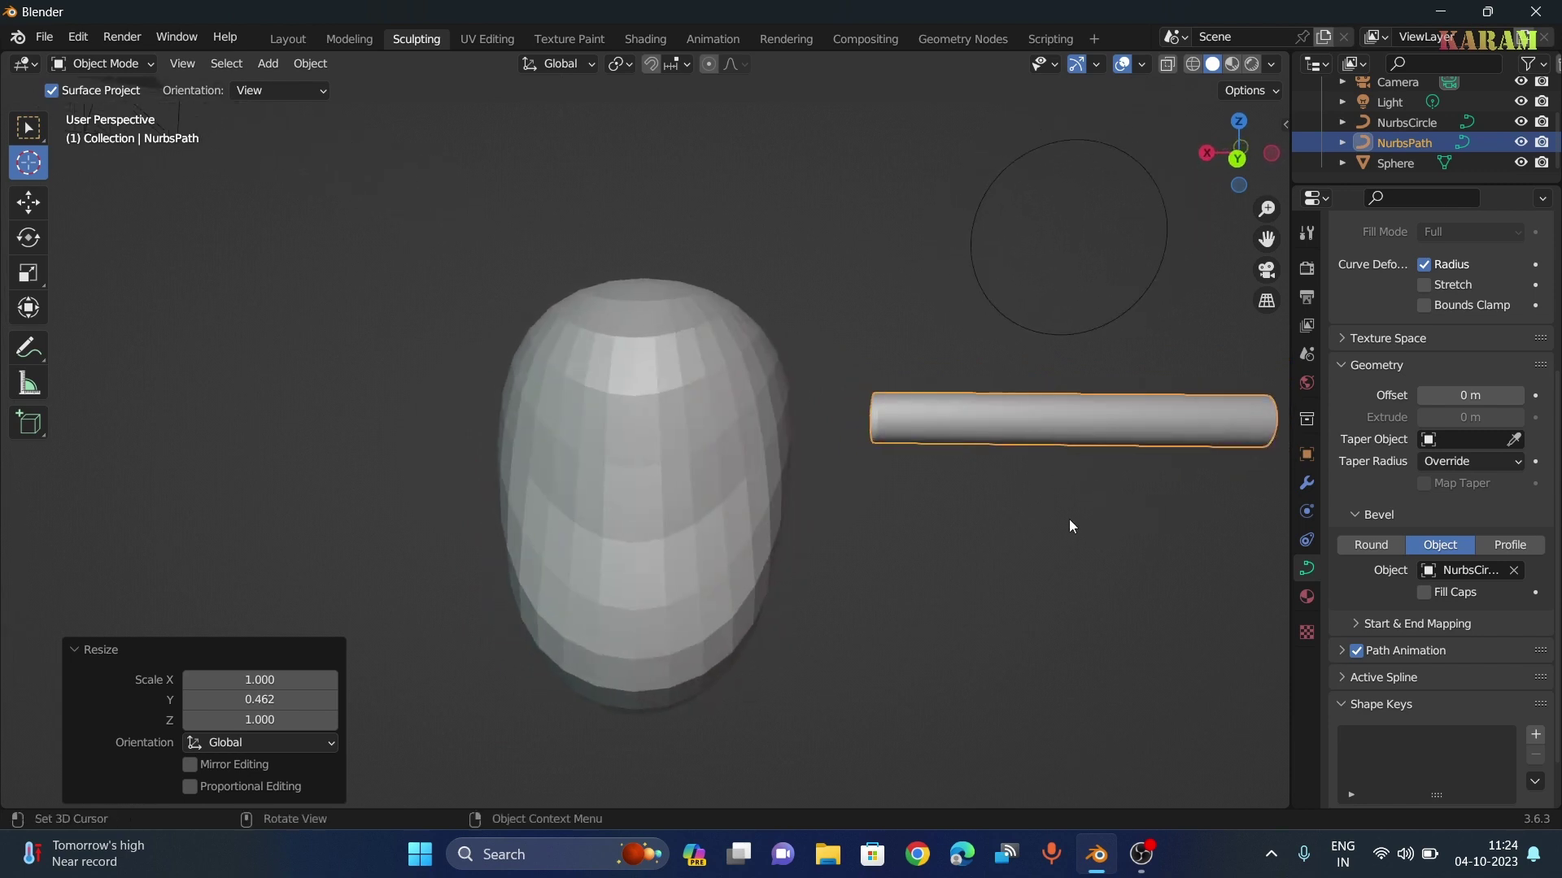
key("r")
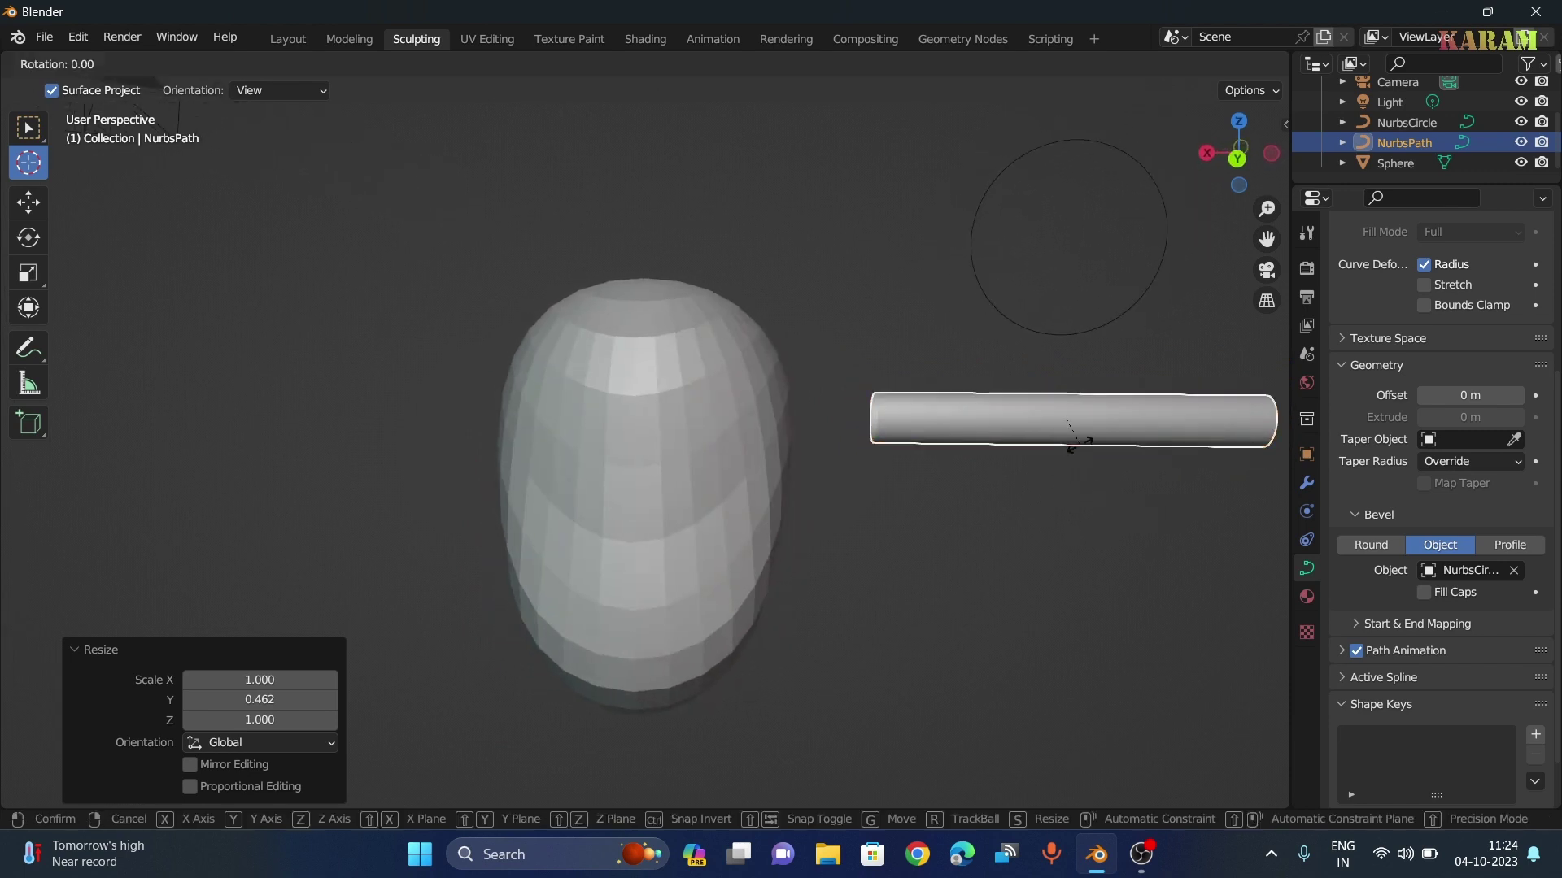
key("y")
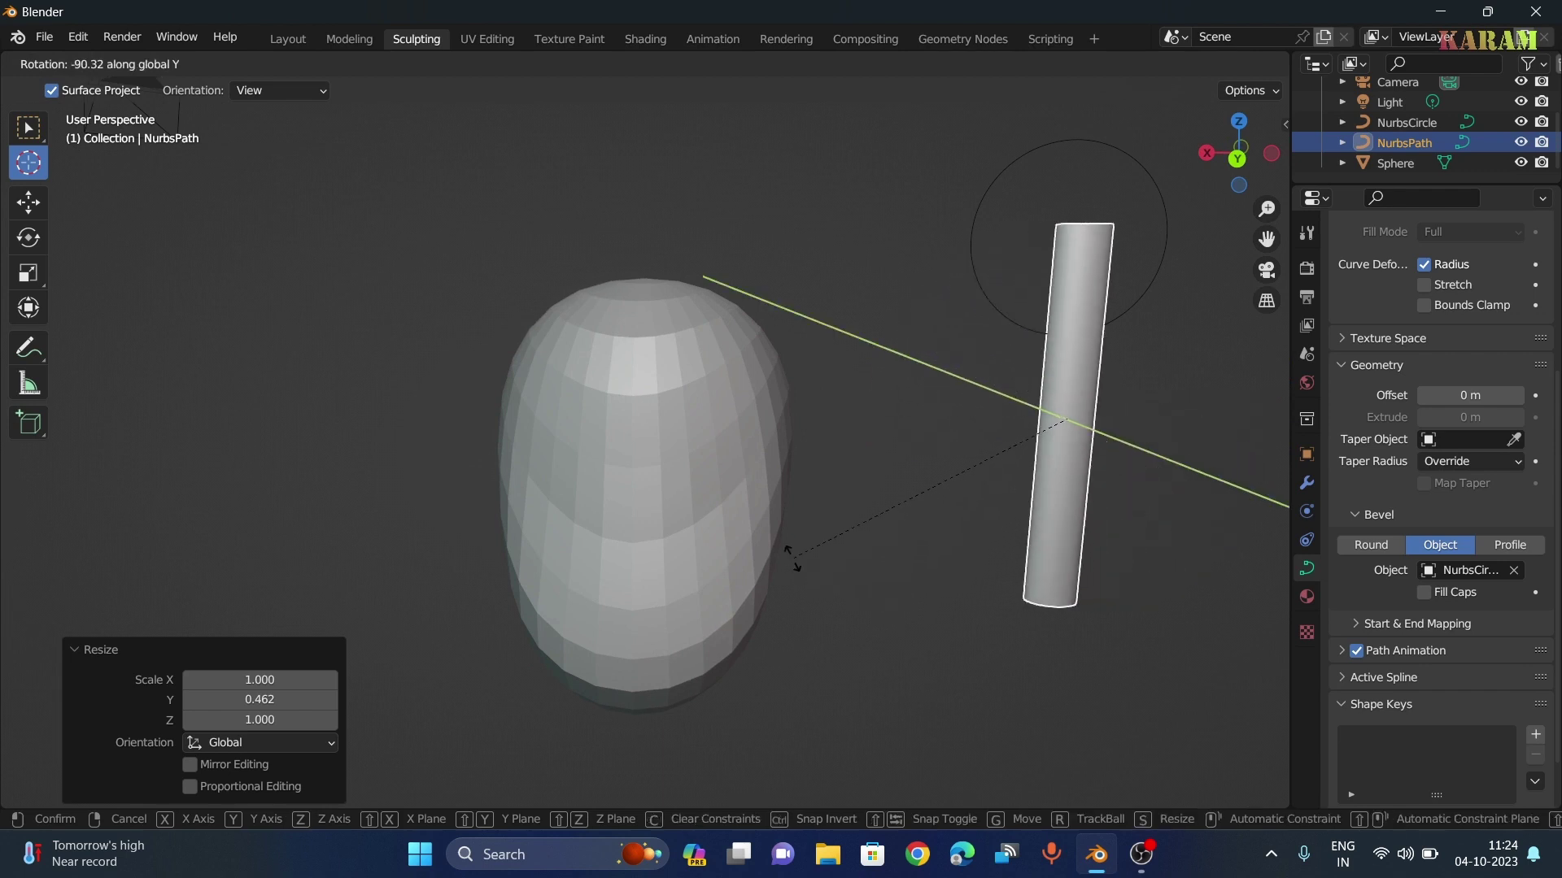
left_click(906, 470)
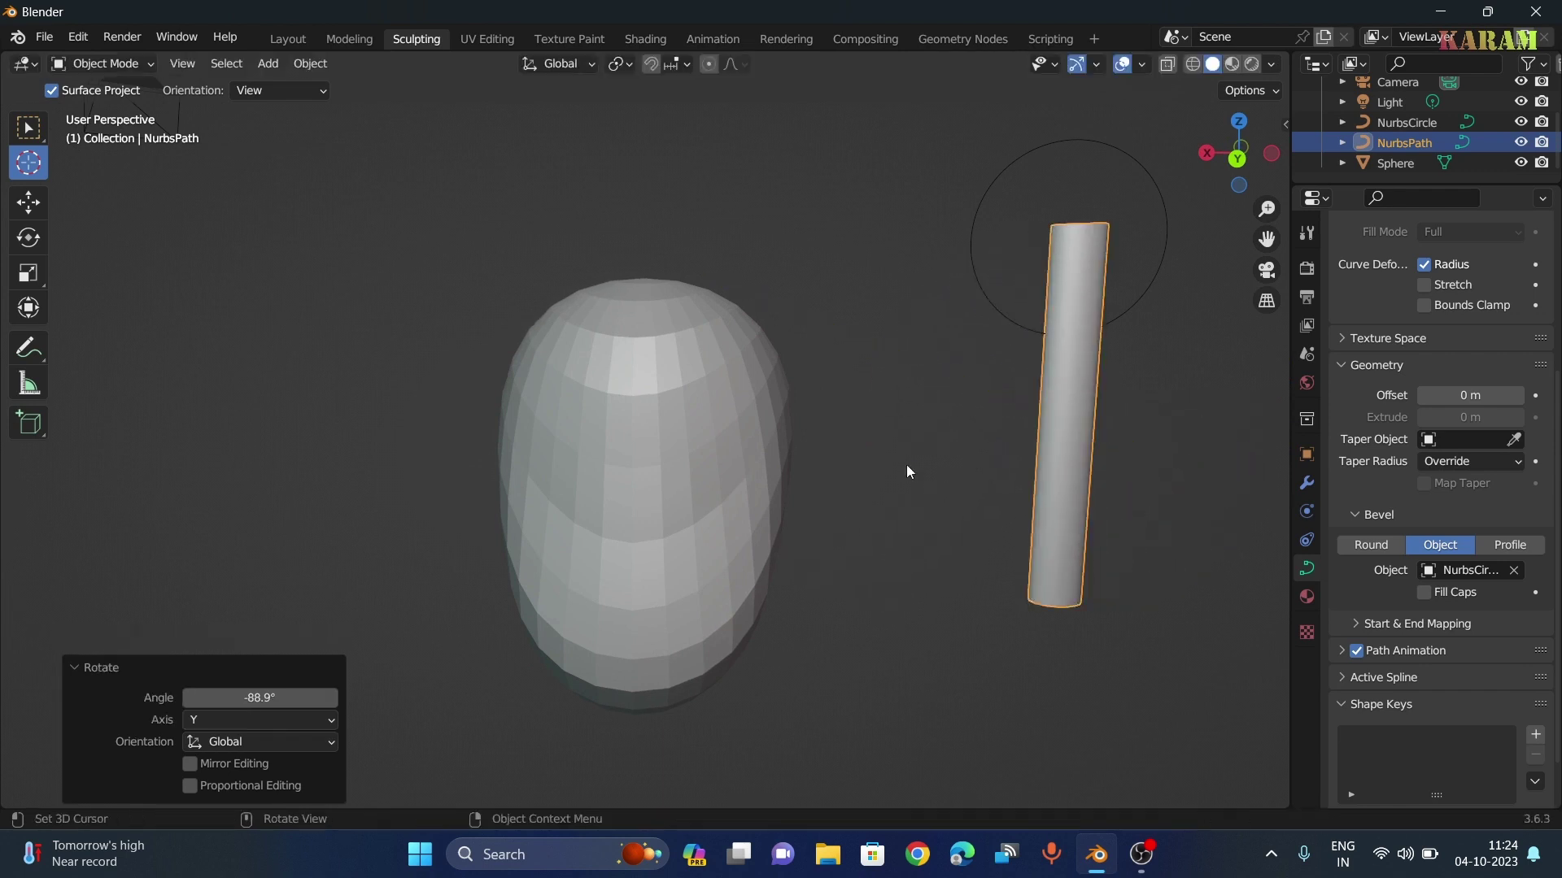
left_click(1237, 159)
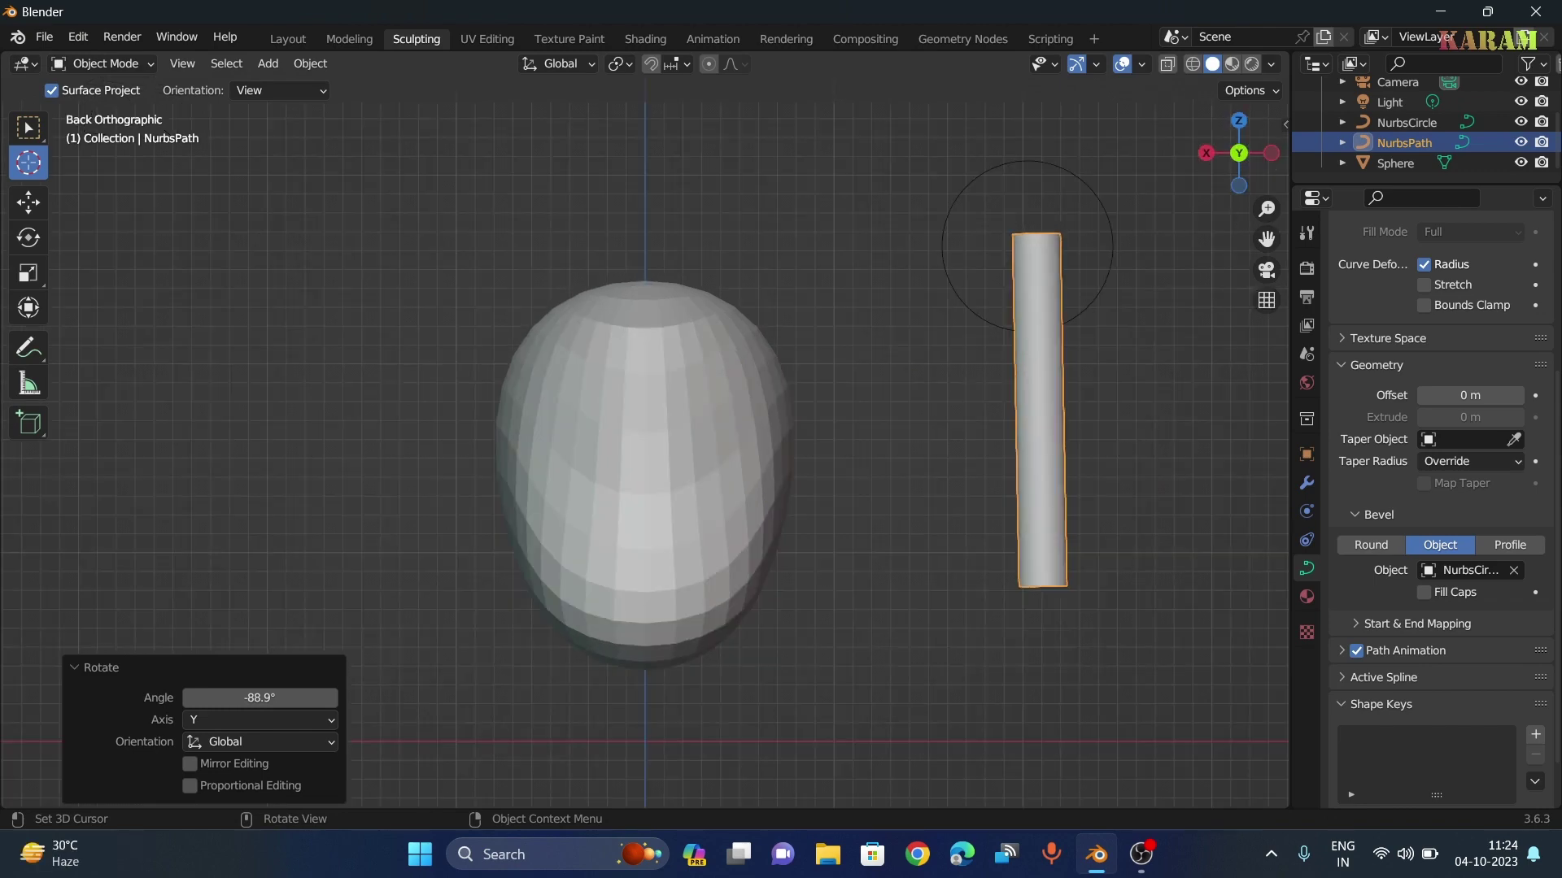
key("r")
key("y")
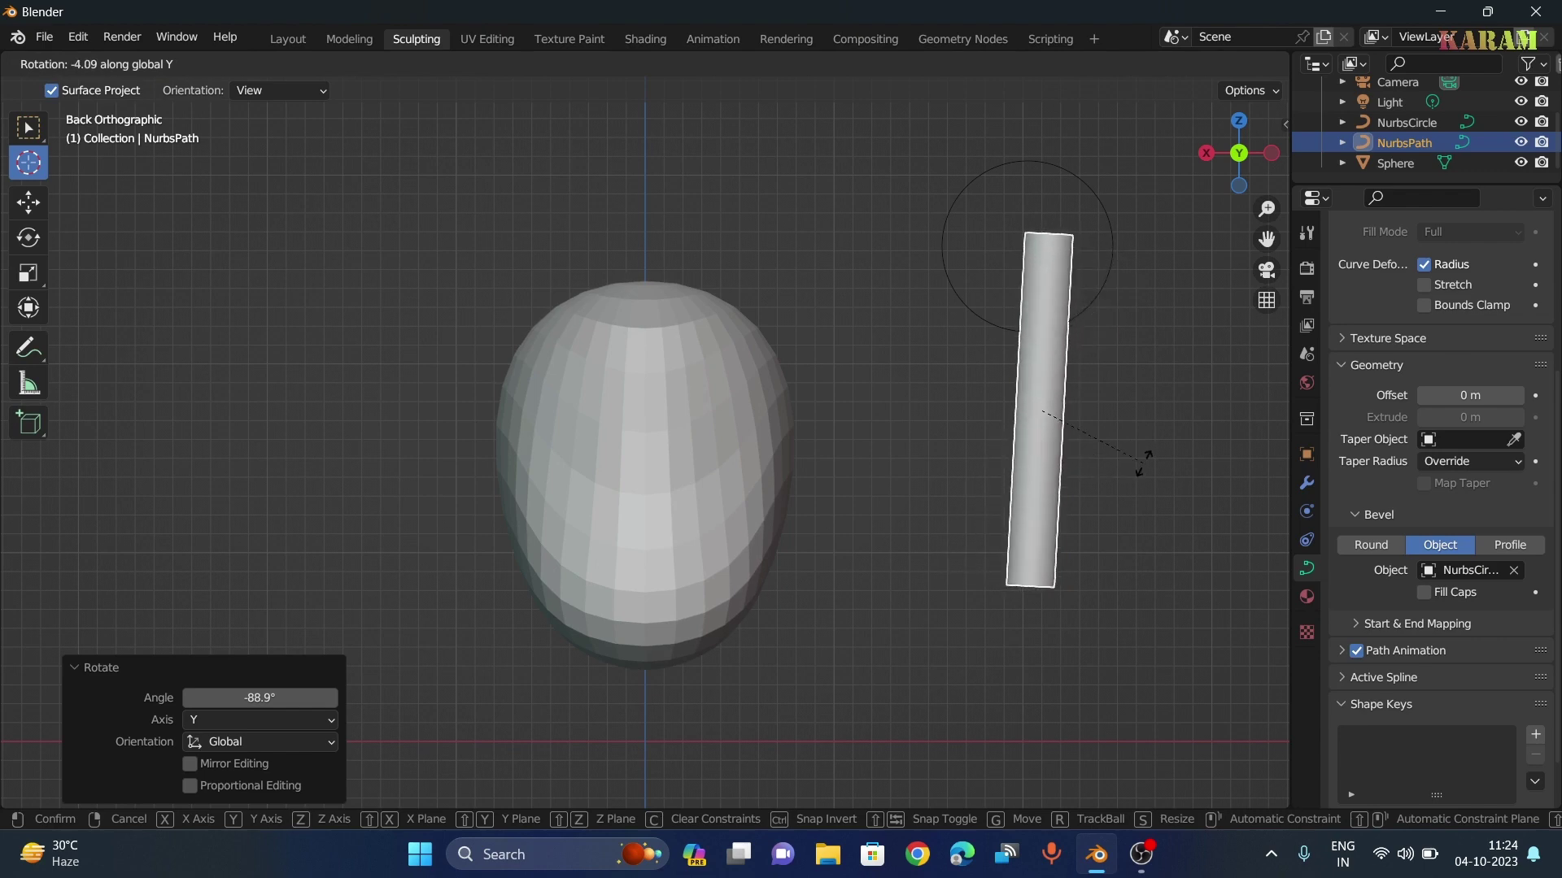
left_click(1169, 472)
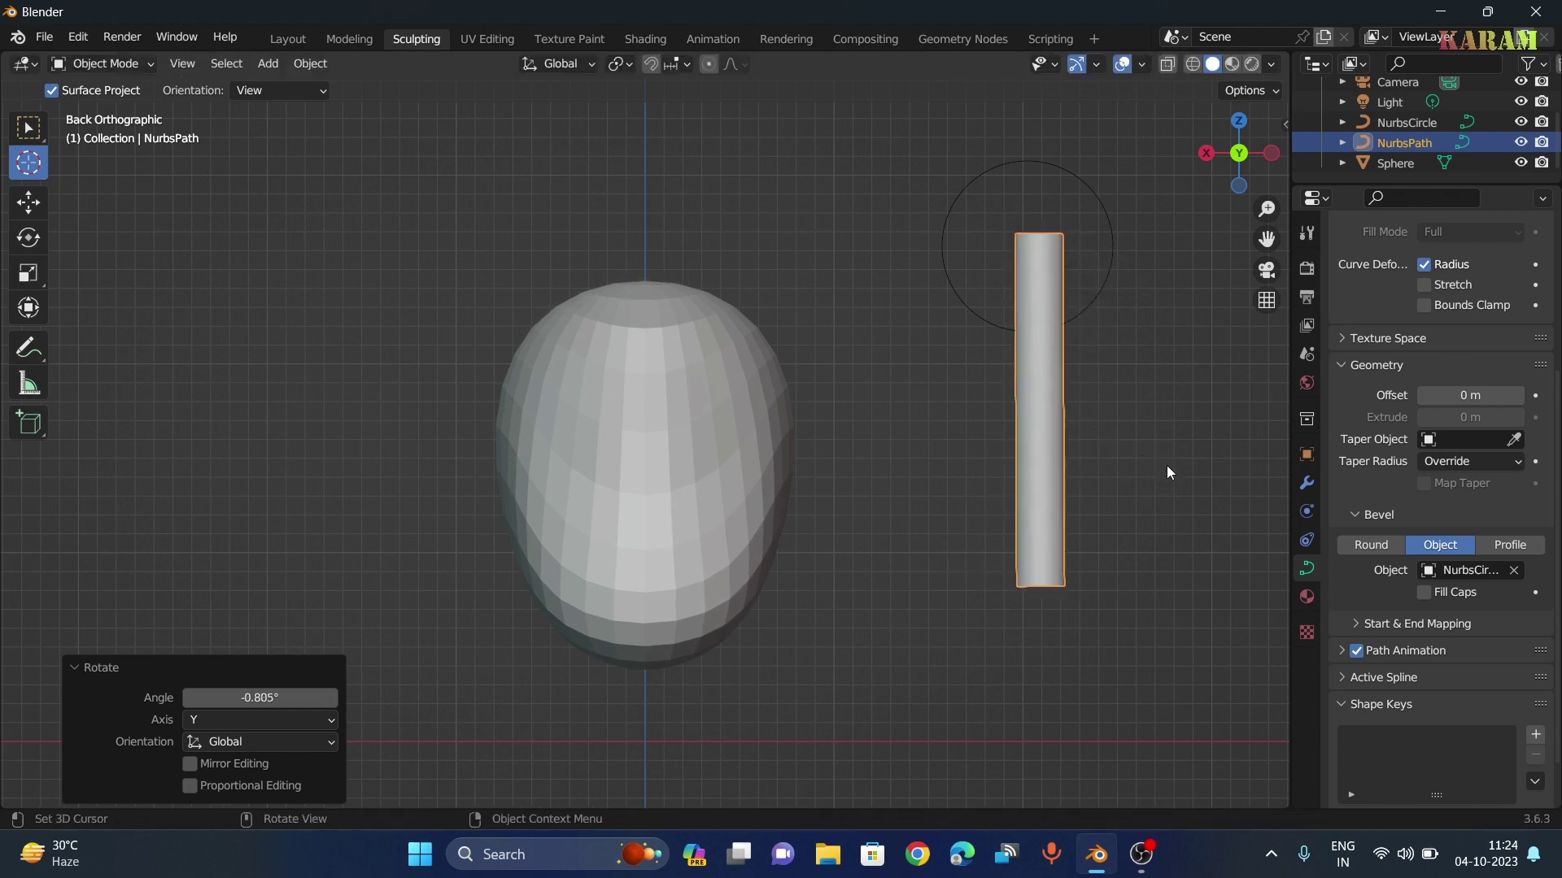
Lower the upright tube by about 0.861 m along the Z axis
key("g")
key("z")
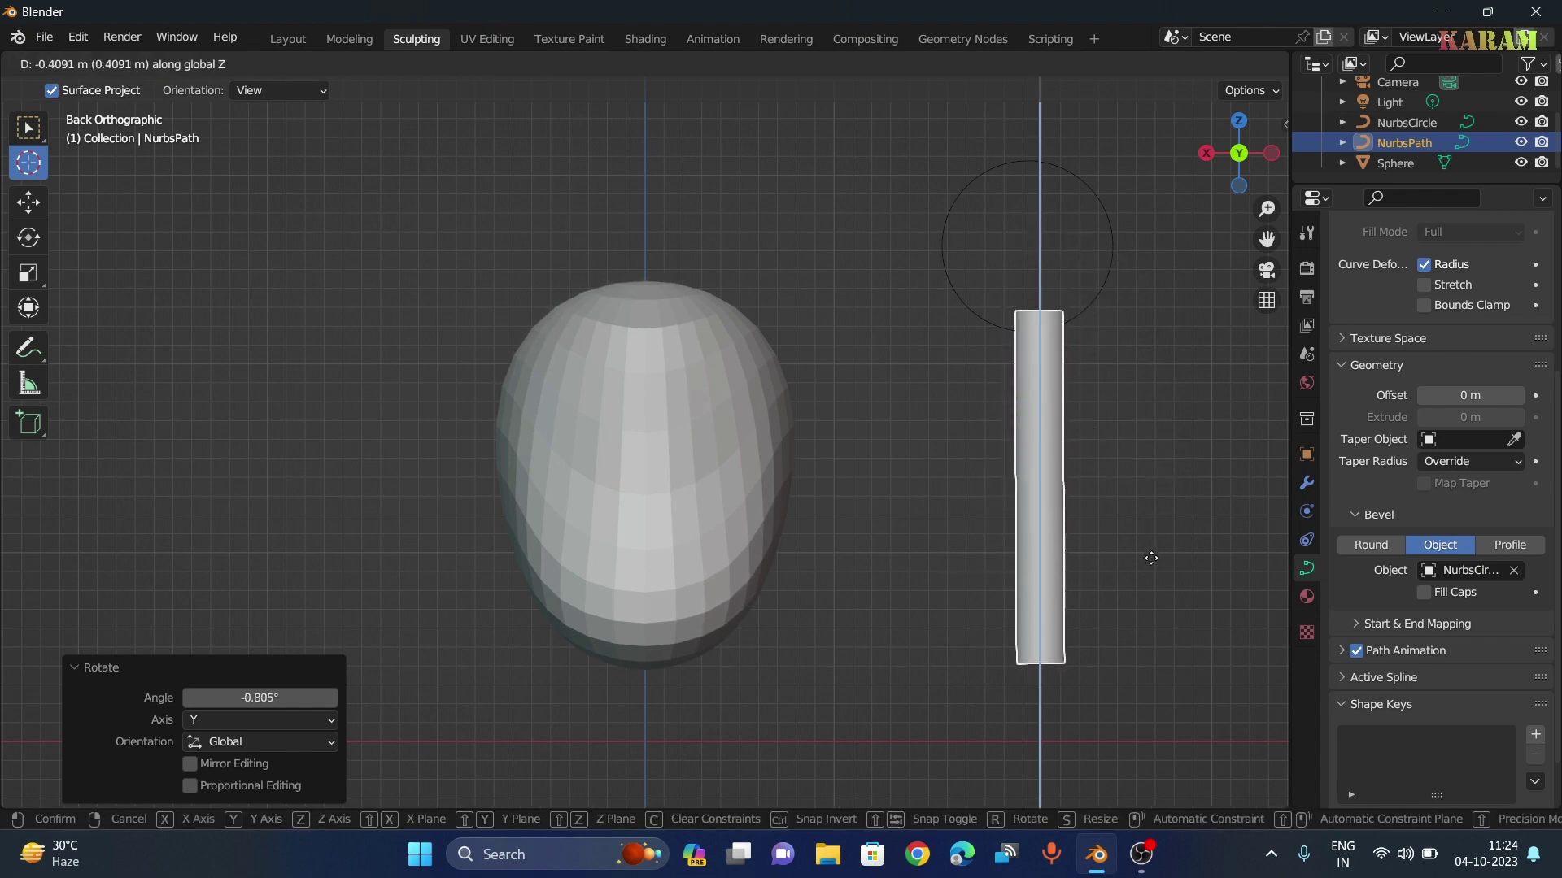
left_click(1143, 616)
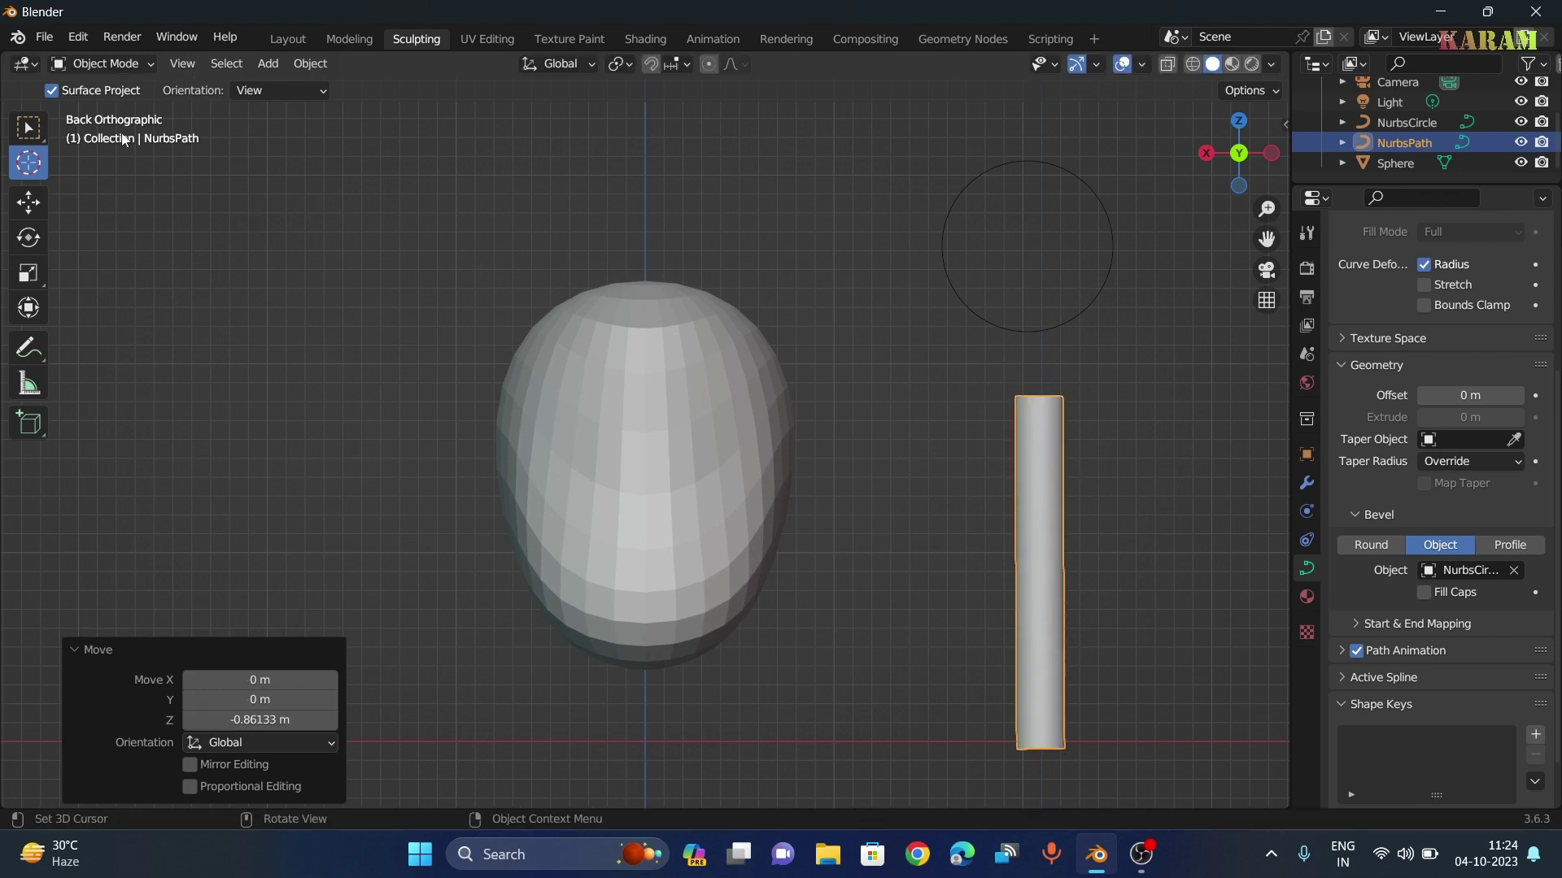
In Edit Mode, taper the tube to a point at both ends by shrinking the end points' radii, the lower one by about 0.08, and return to Object Mode
left_click(124, 64)
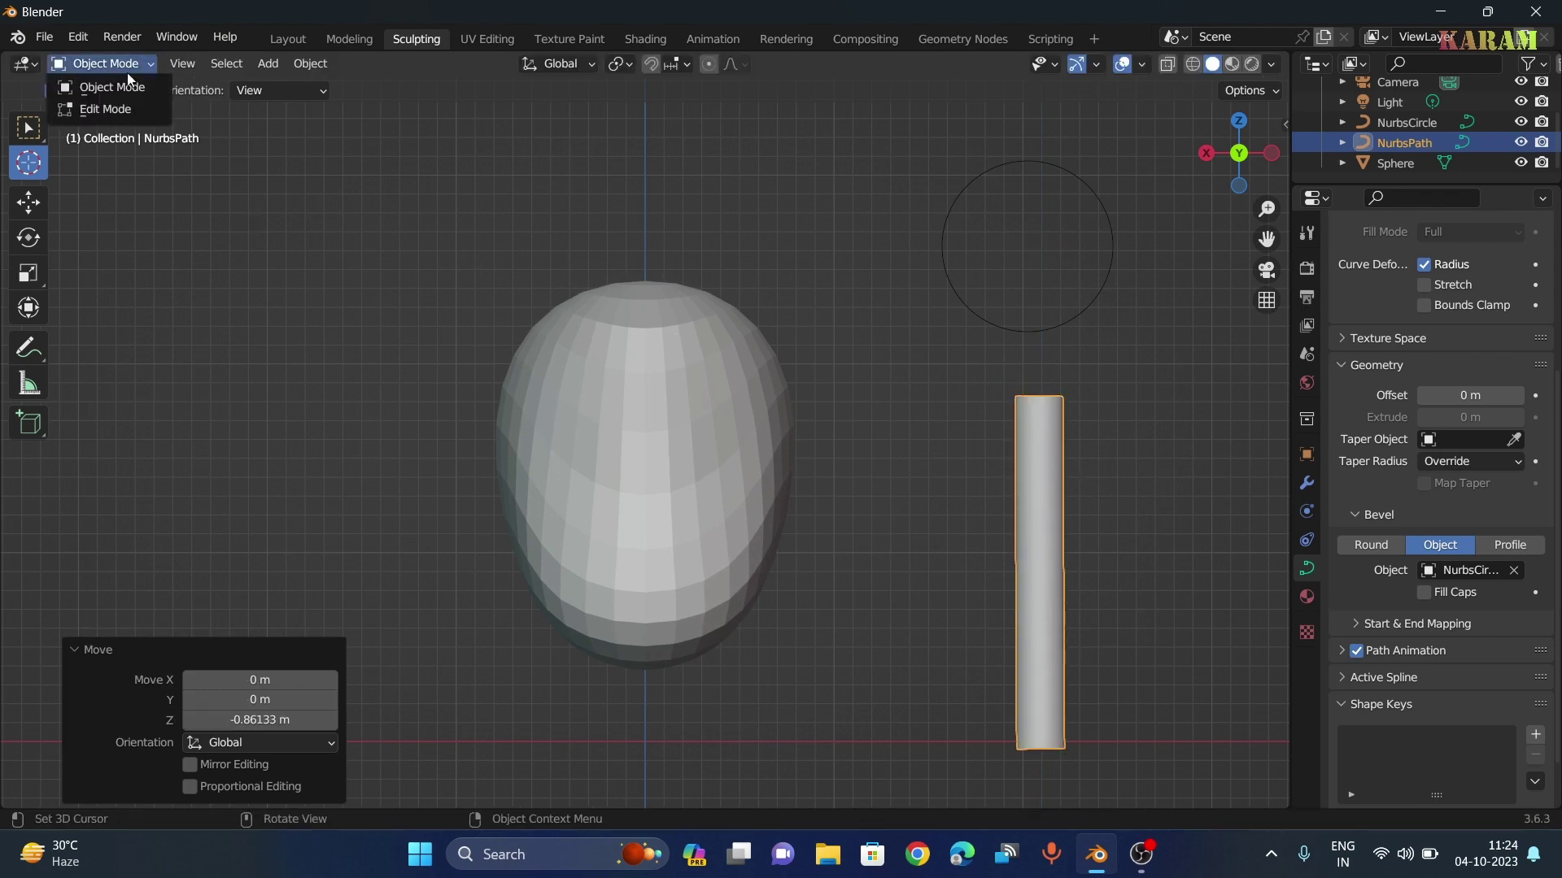
left_click(140, 114)
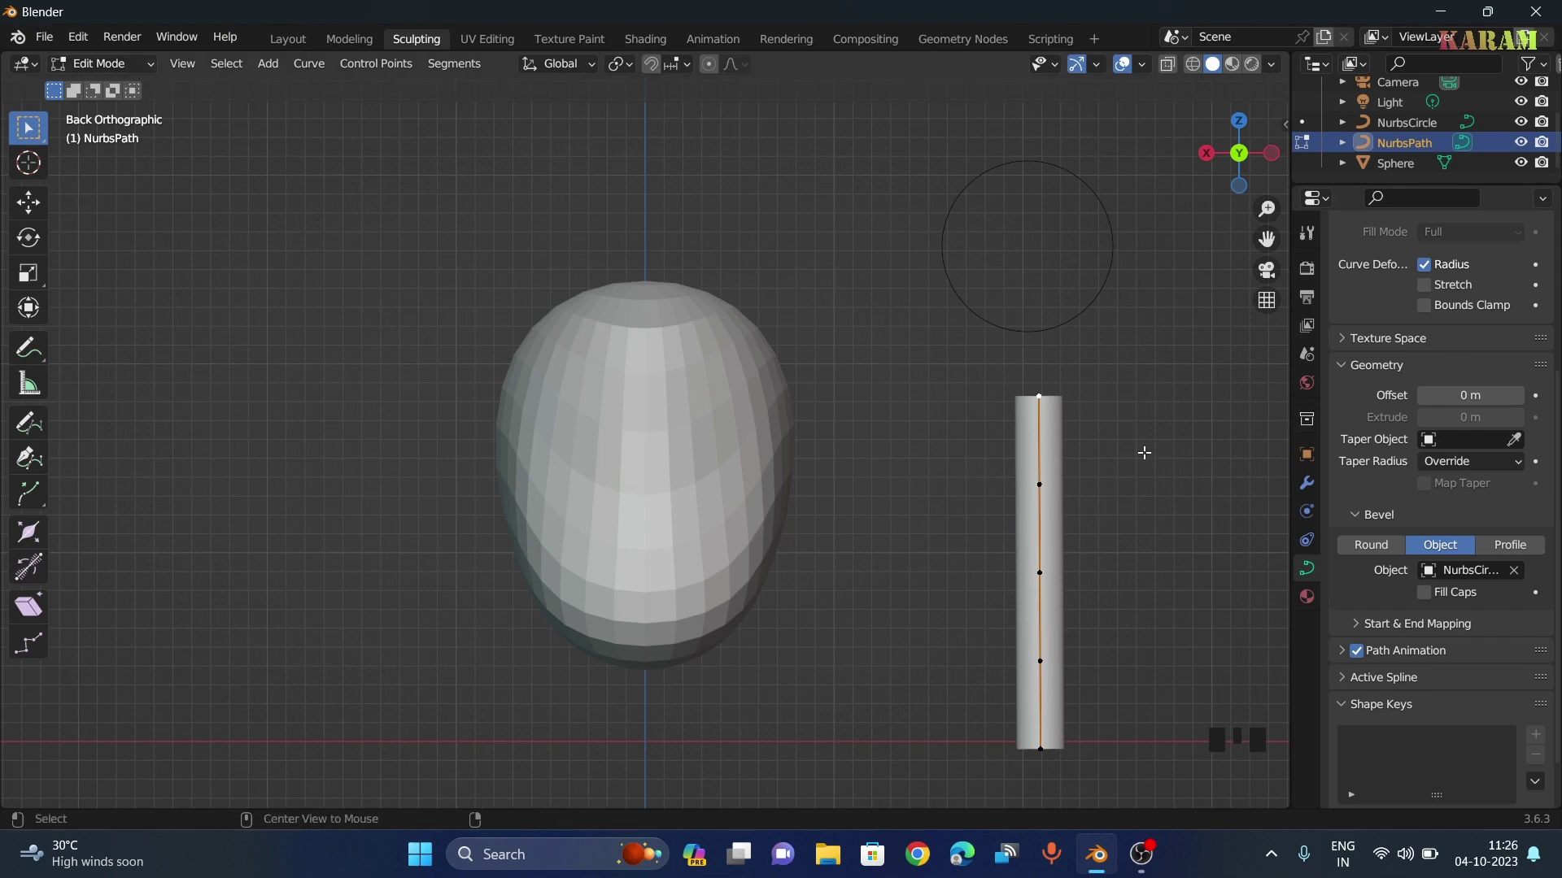
key("alt+s")
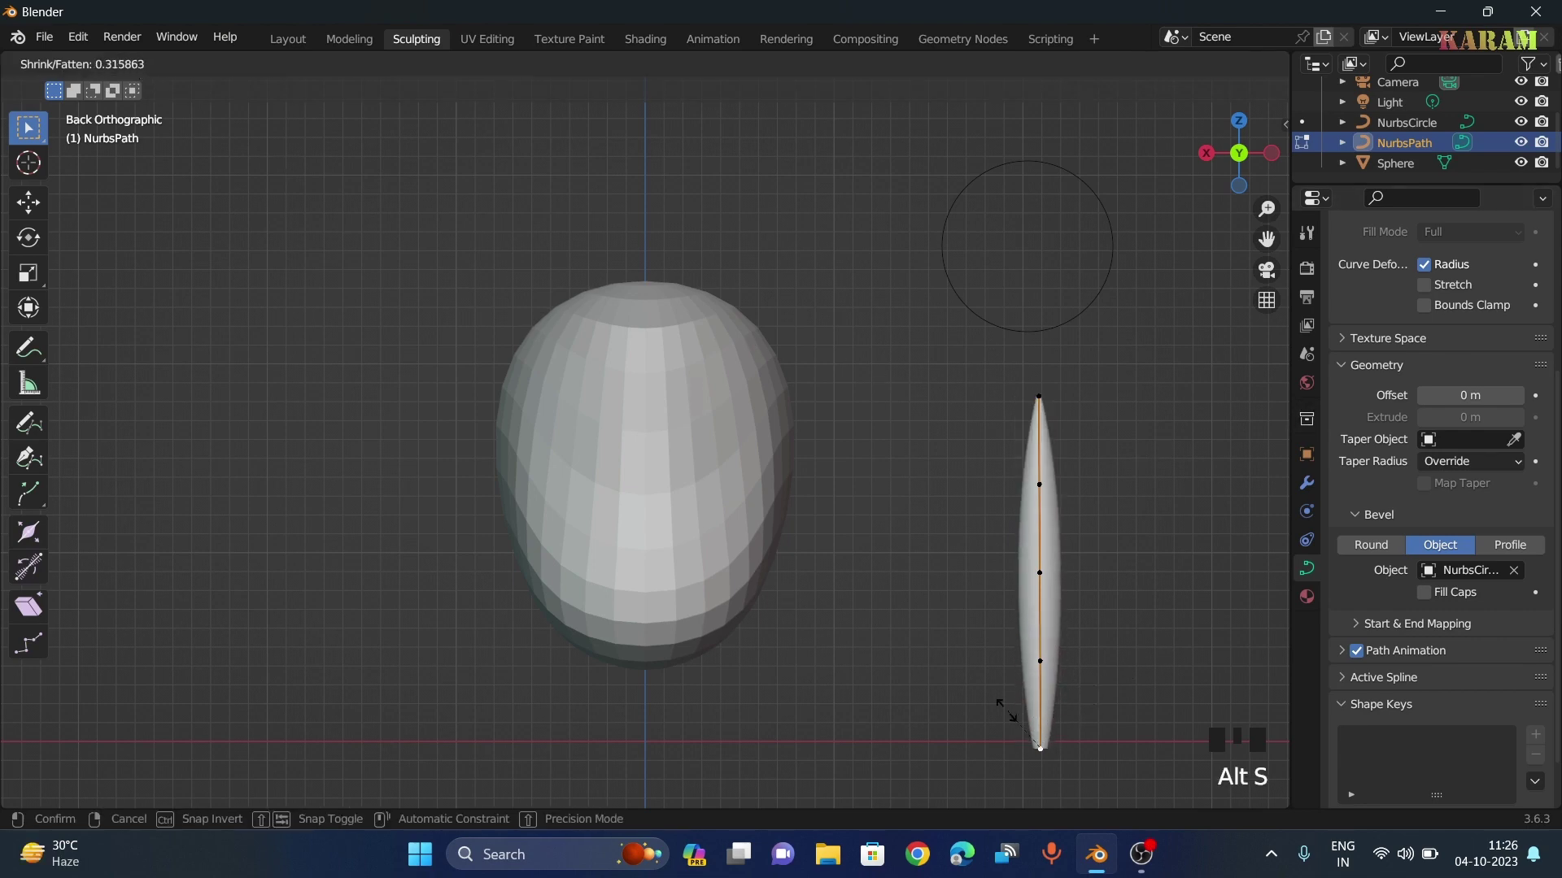
left_click(1094, 691)
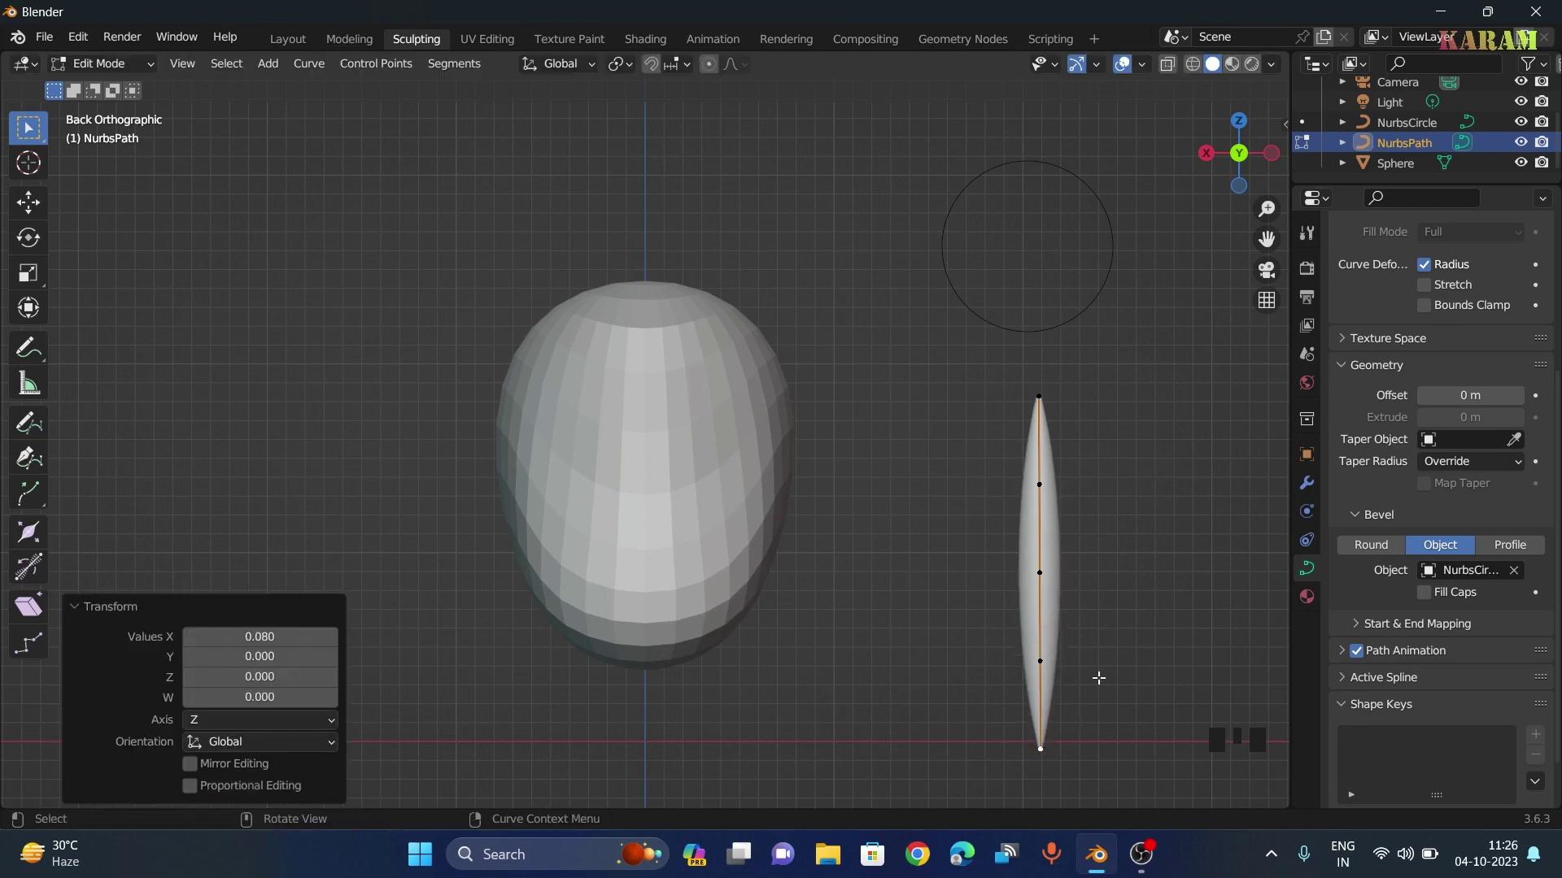
middle_click_drag(1181, 510, 1142, 522)
left_click(1229, 161)
left_click(1028, 331)
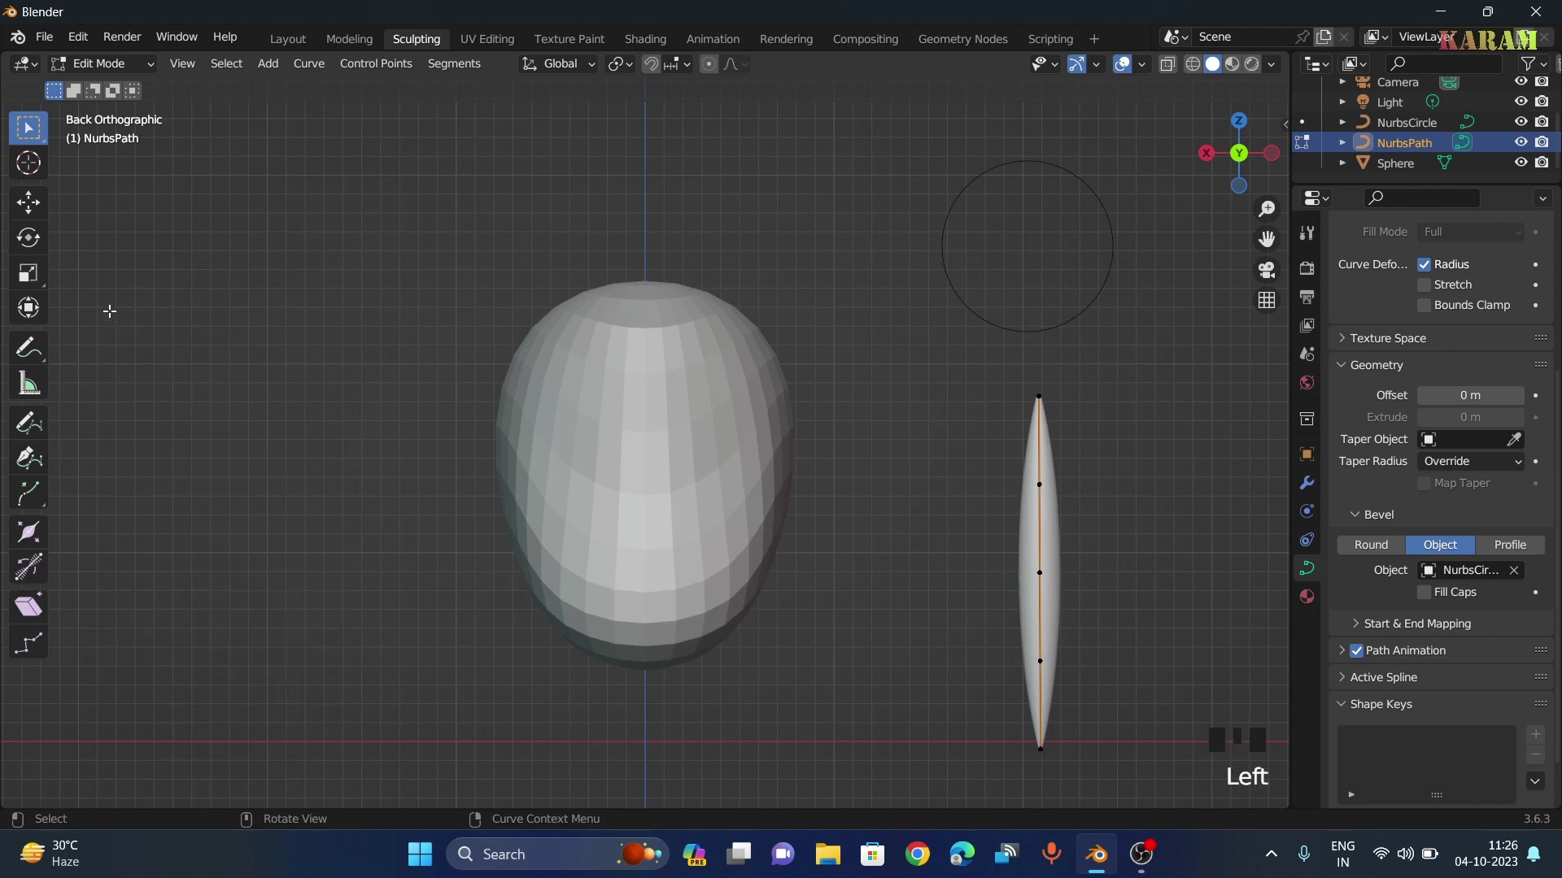
left_click(96, 65)
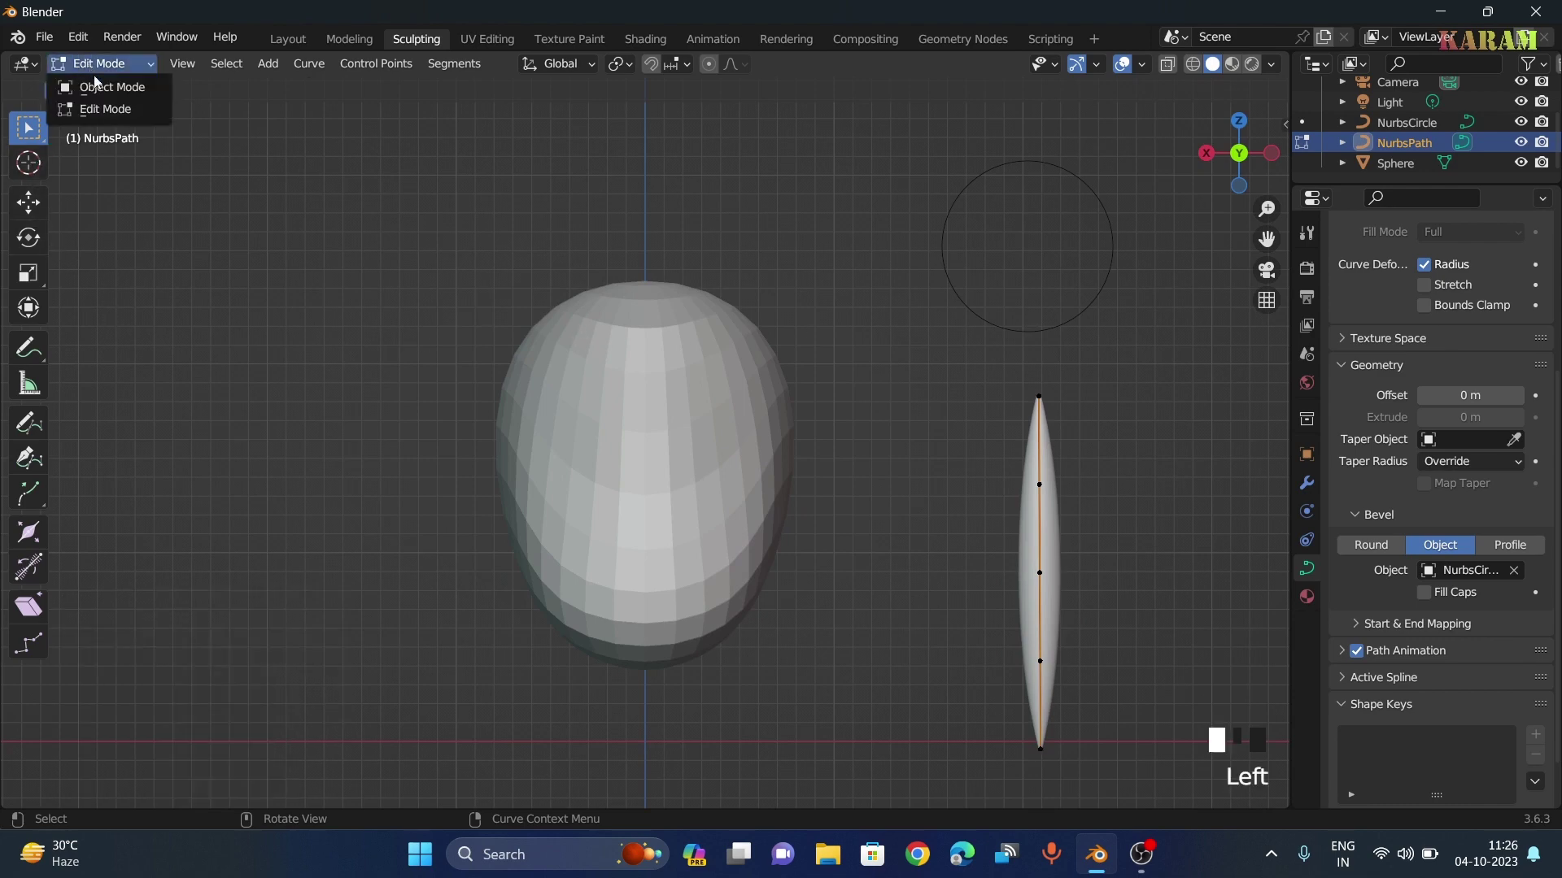
left_click(106, 87)
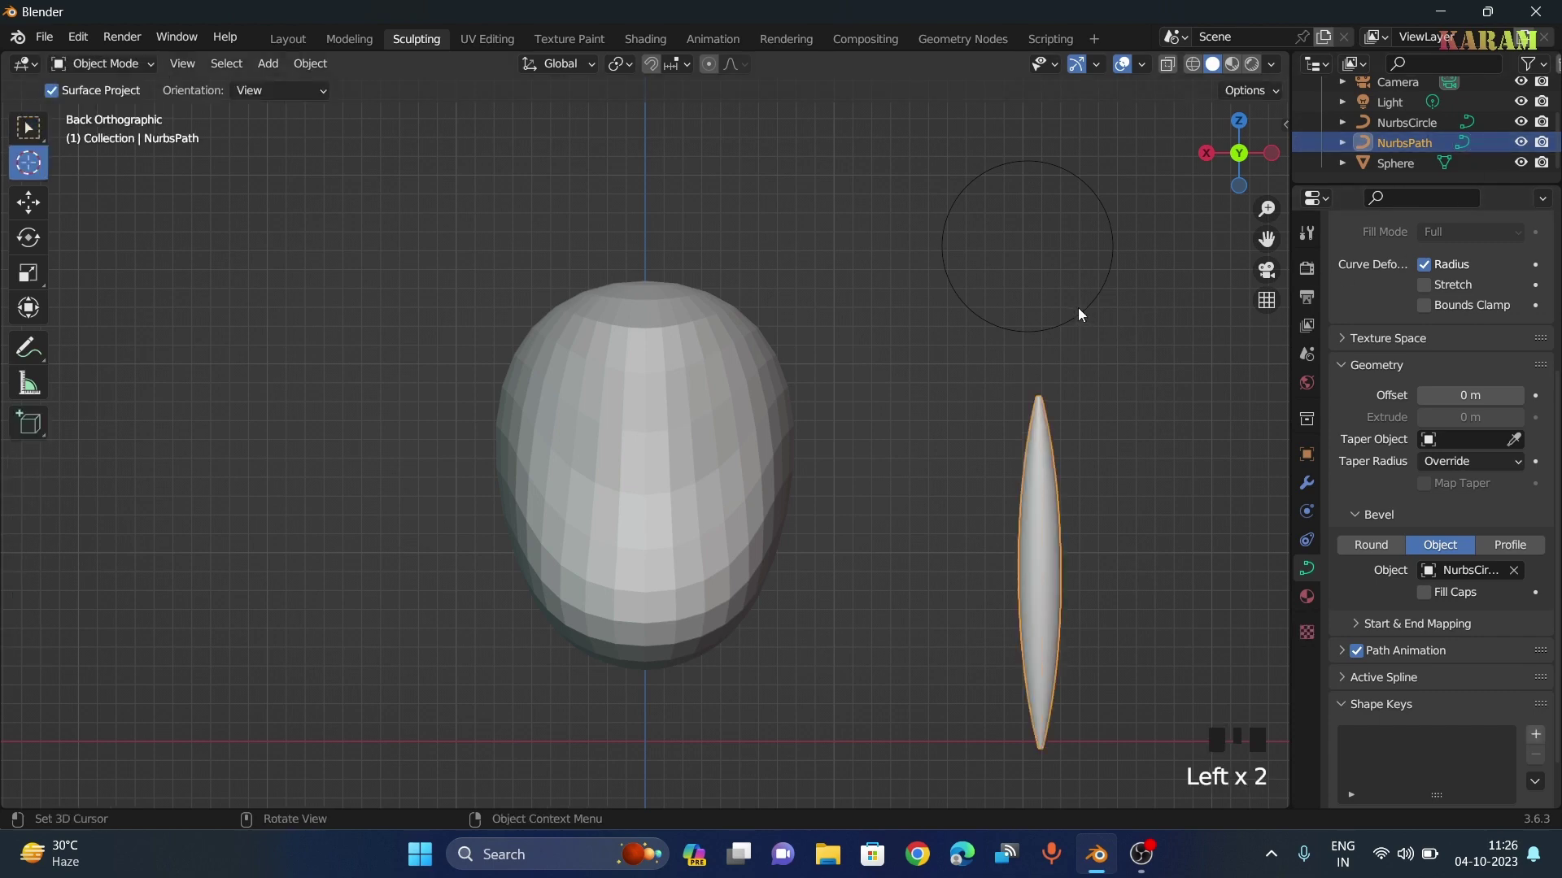
In Edit Mode on the NurbsCircle, raise its bottom middle control point by about 0.508 m along Z with a slight -0.013 m X shift
left_click(1325, 122)
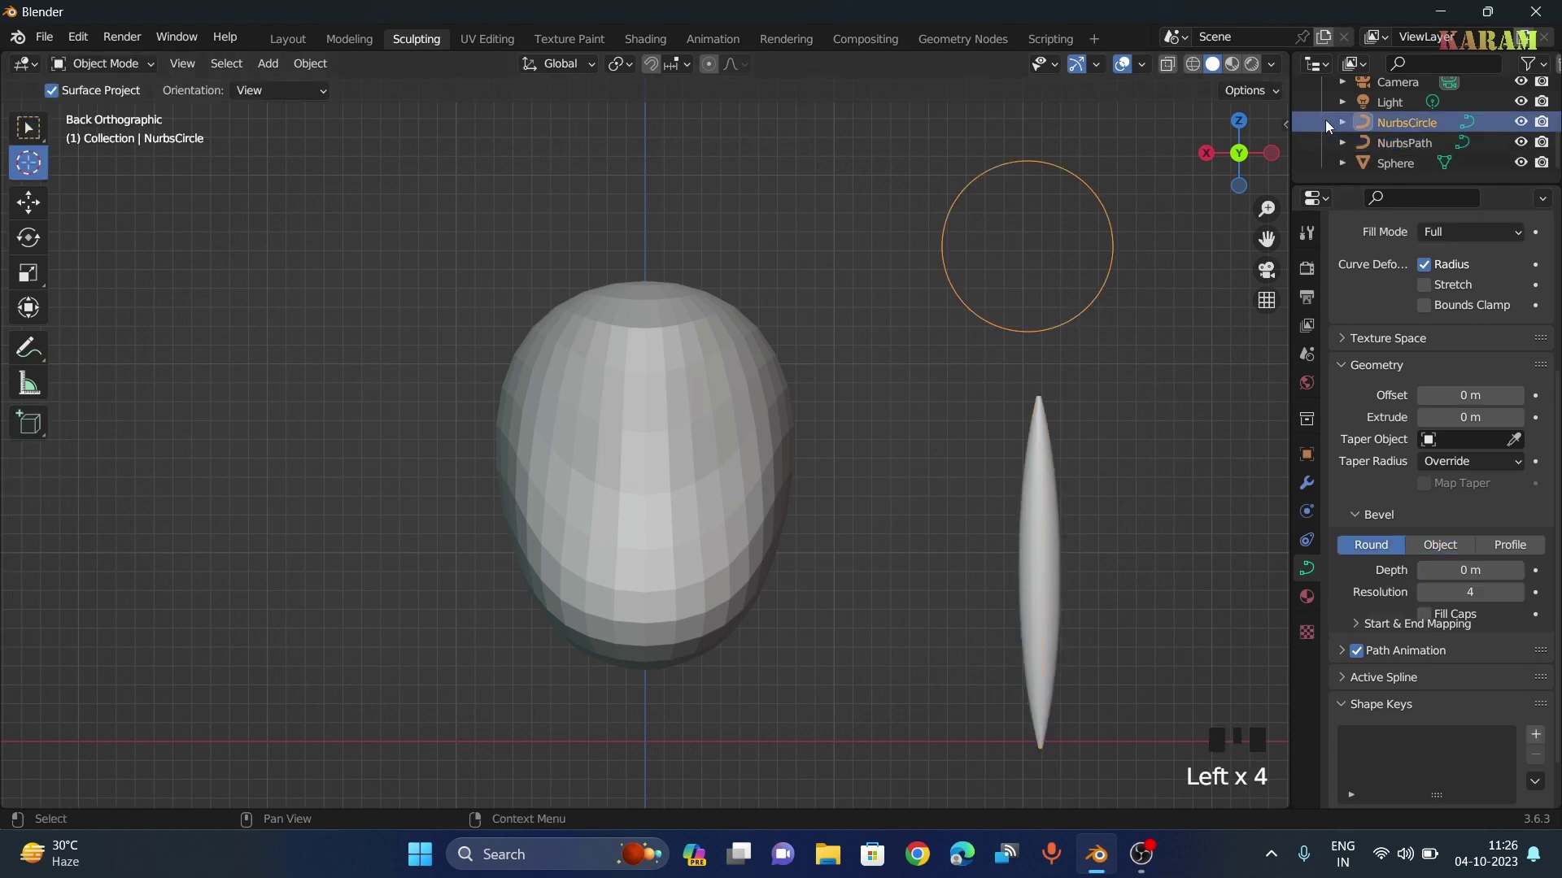
left_click(101, 63)
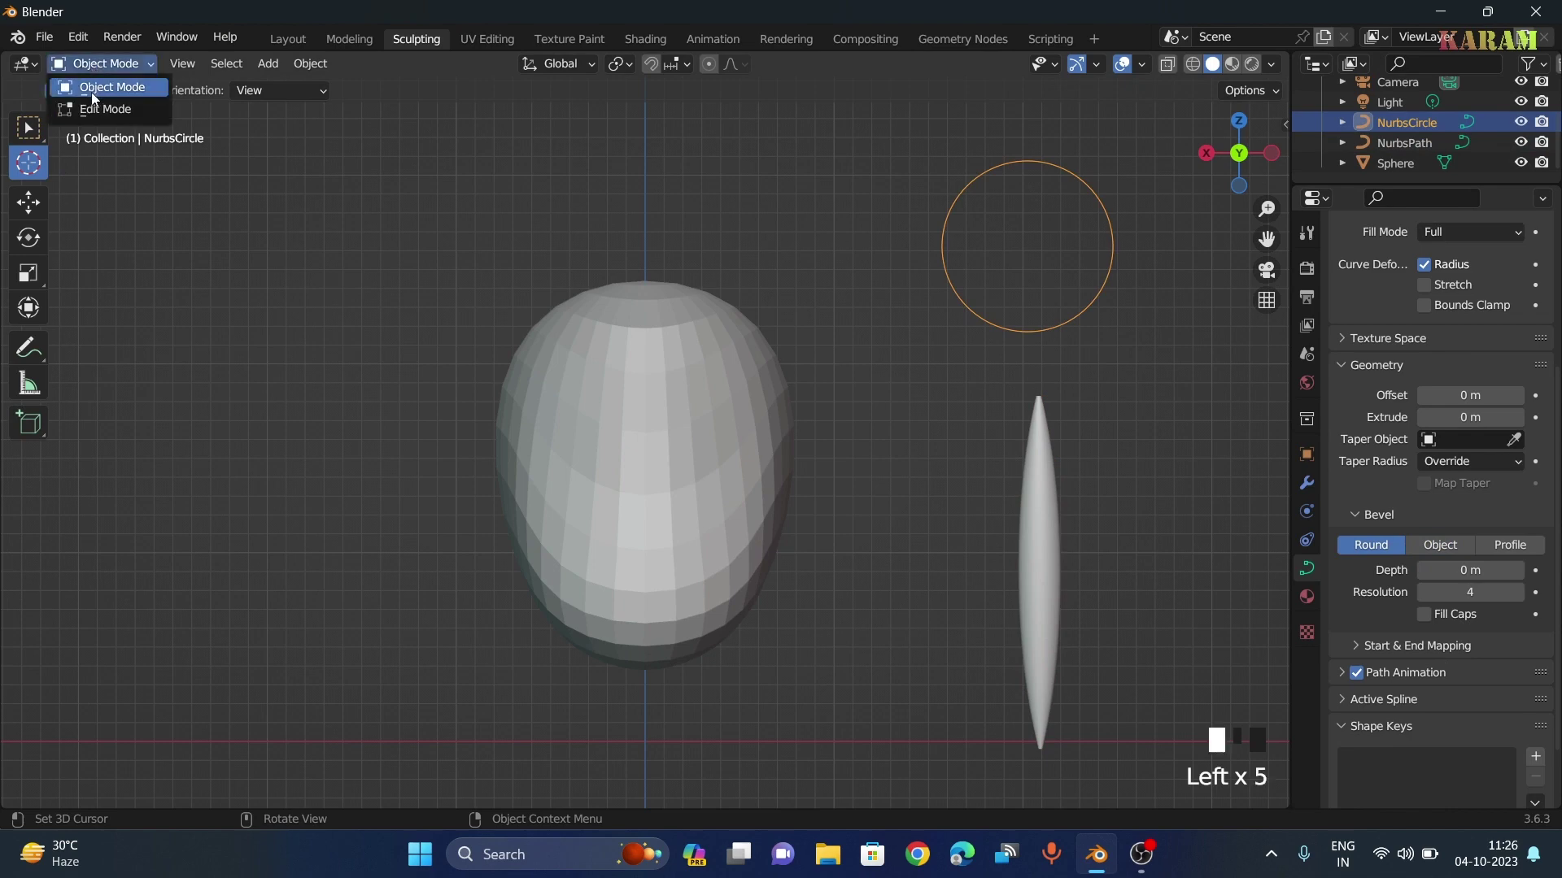
left_click(102, 110)
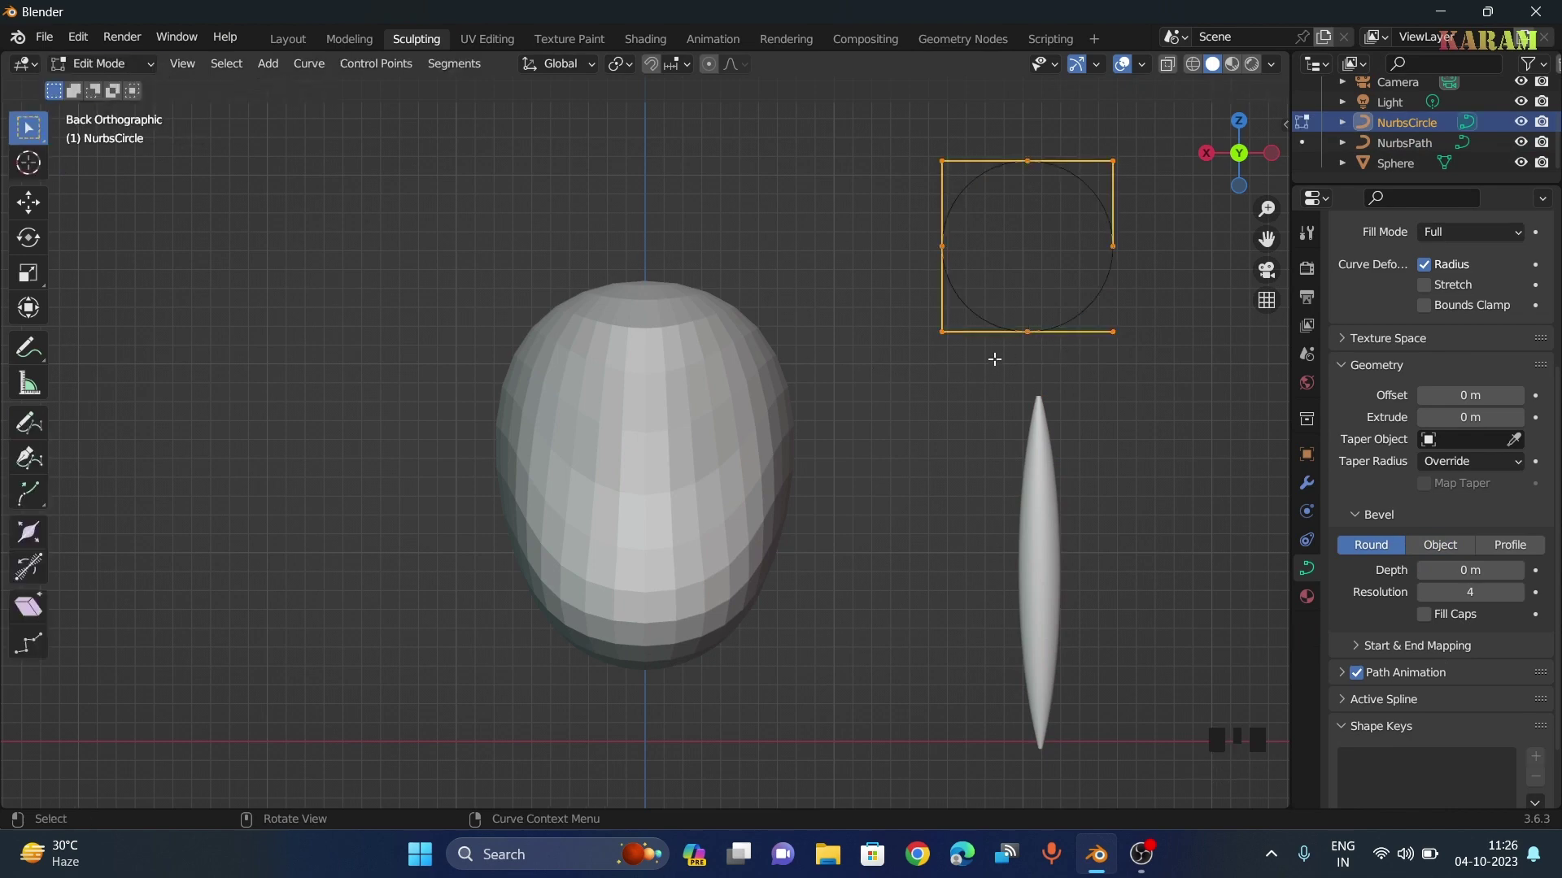
left_click(1027, 333)
left_click(1028, 332)
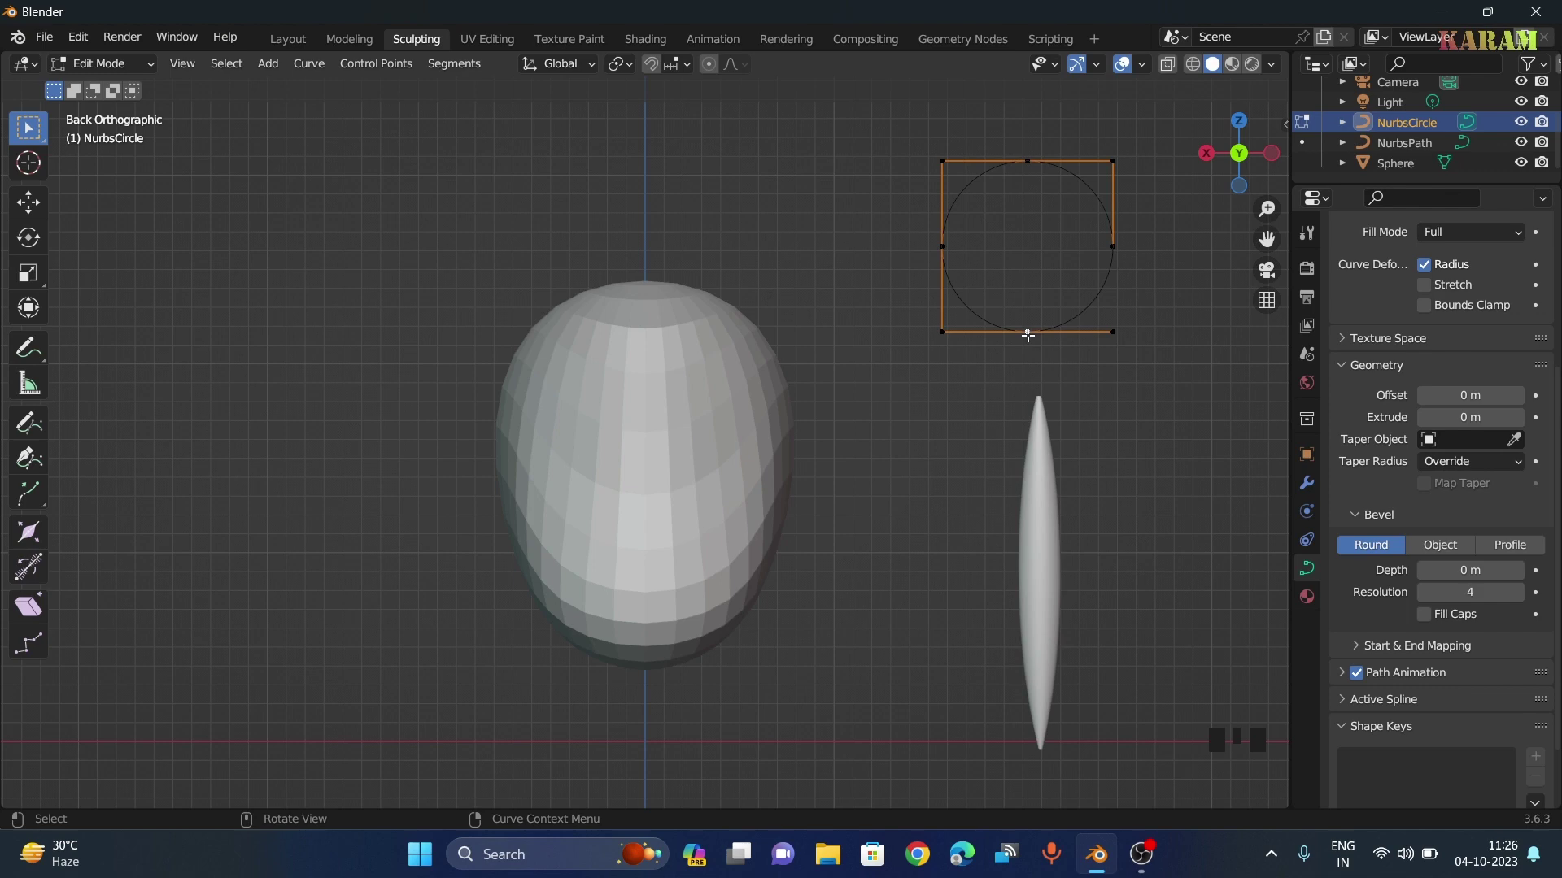
key("g")
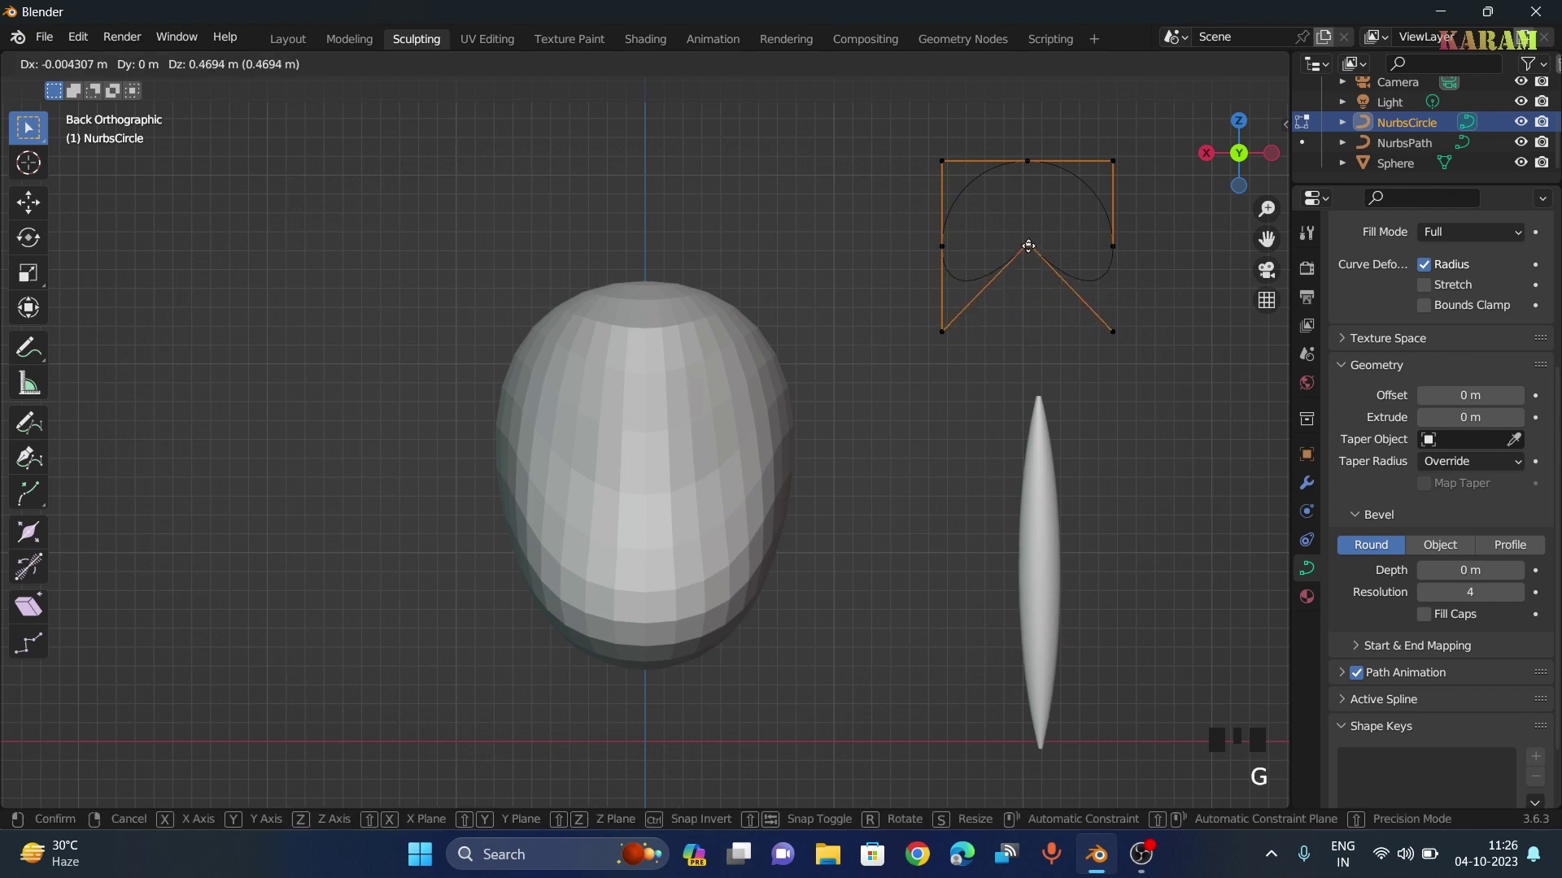
left_click(1029, 238)
Scale the NurbsCircle's upper and lower left corner control points together by about 0.345
middle_click_drag(1240, 508, 1066, 591)
scroll(975, 522, "down", 1)
scroll(976, 521, "down", 1)
scroll(1071, 436, "up", 2)
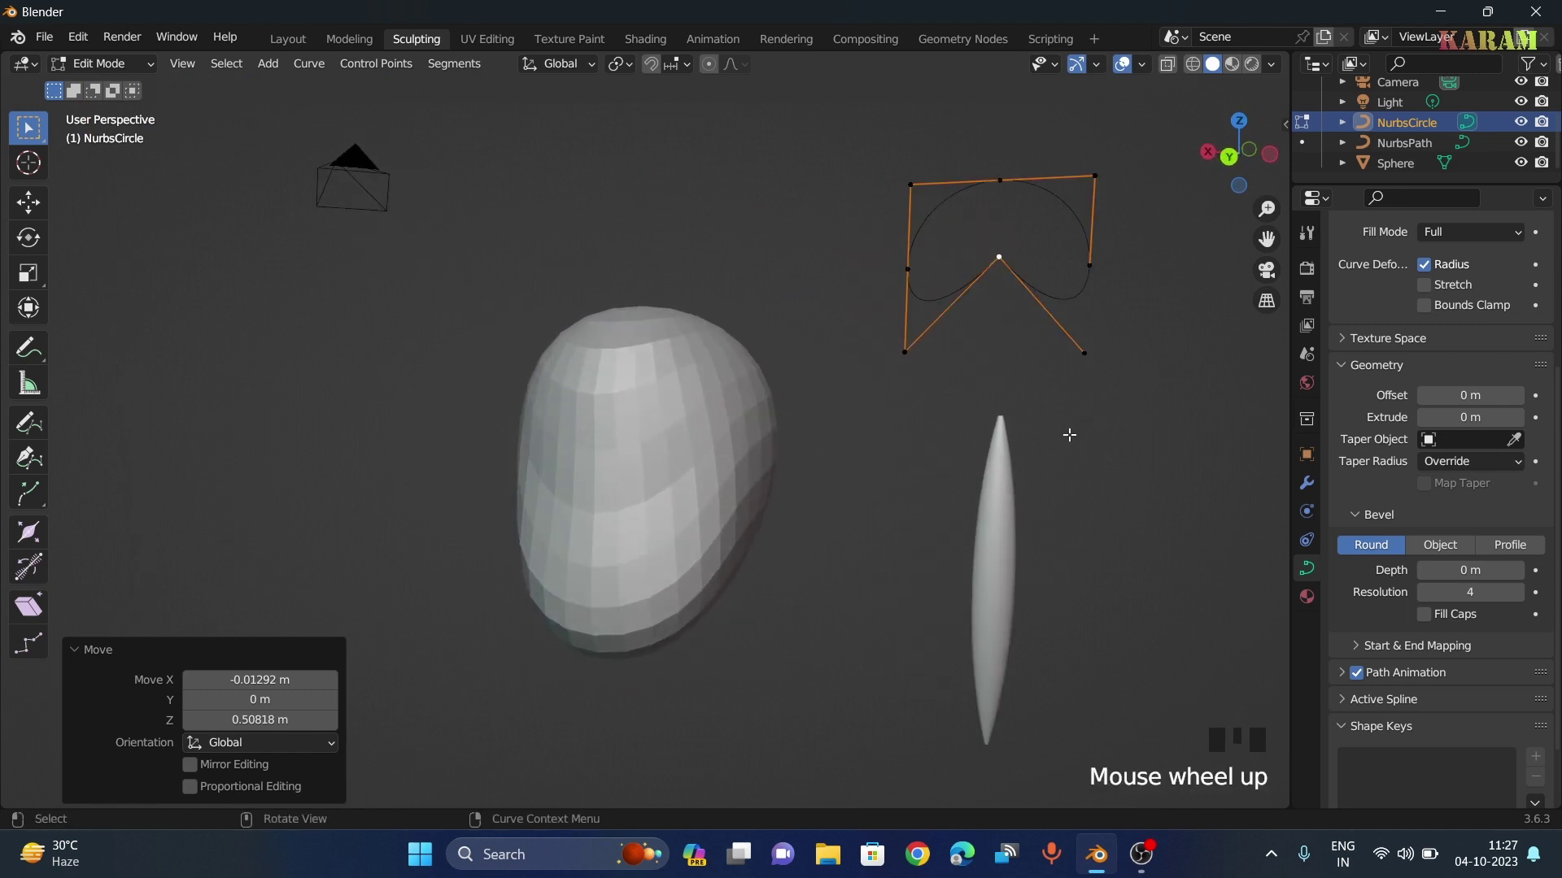
scroll(1070, 435, "down", 1)
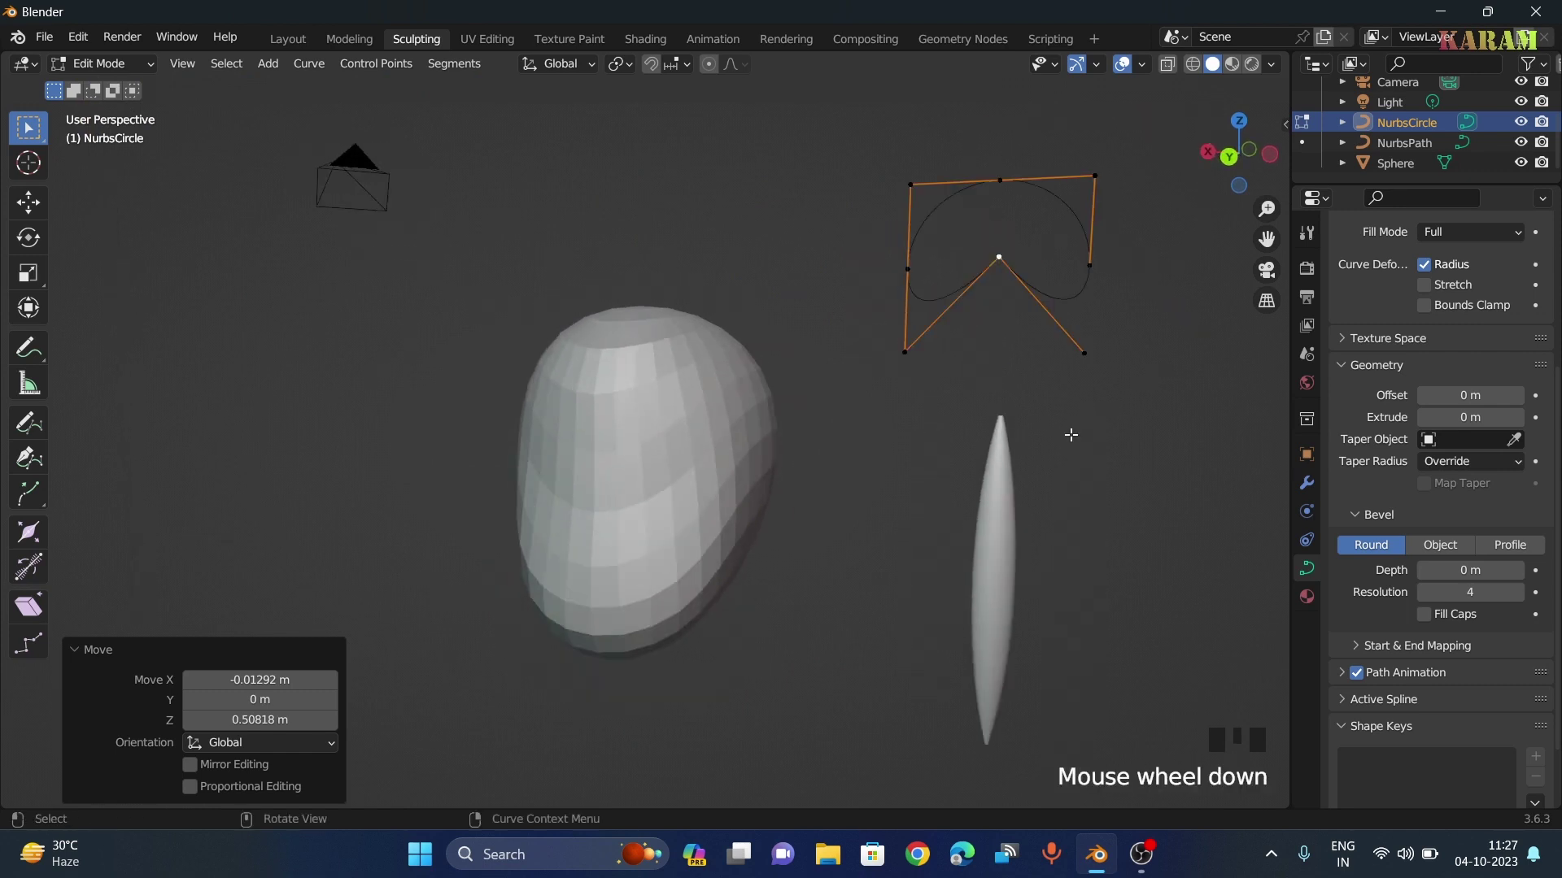
left_click(910, 184)
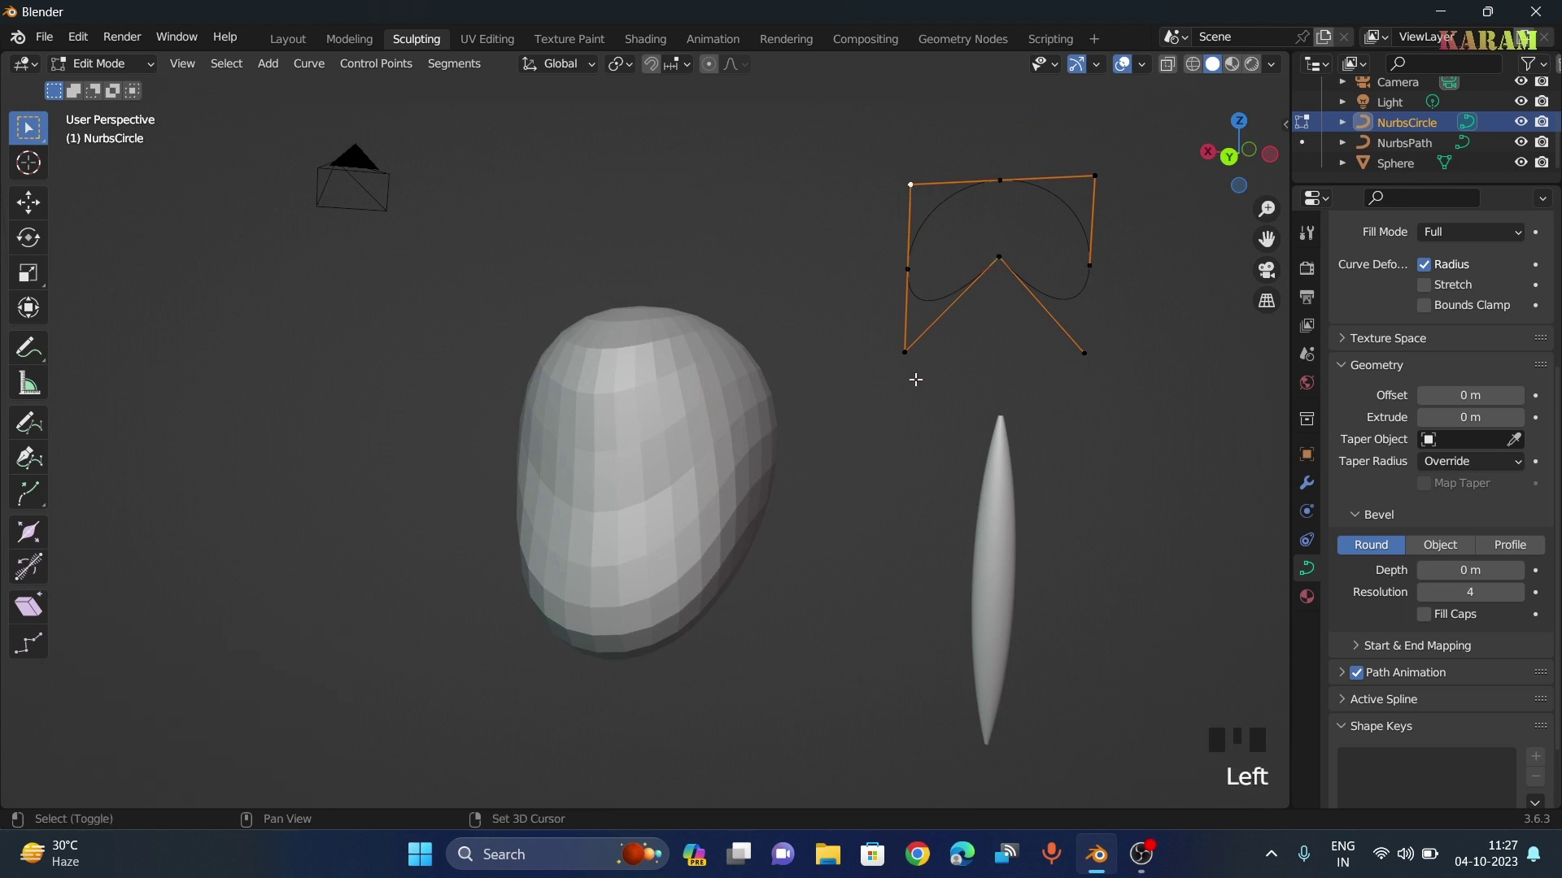
left_click(907, 350, "shift")
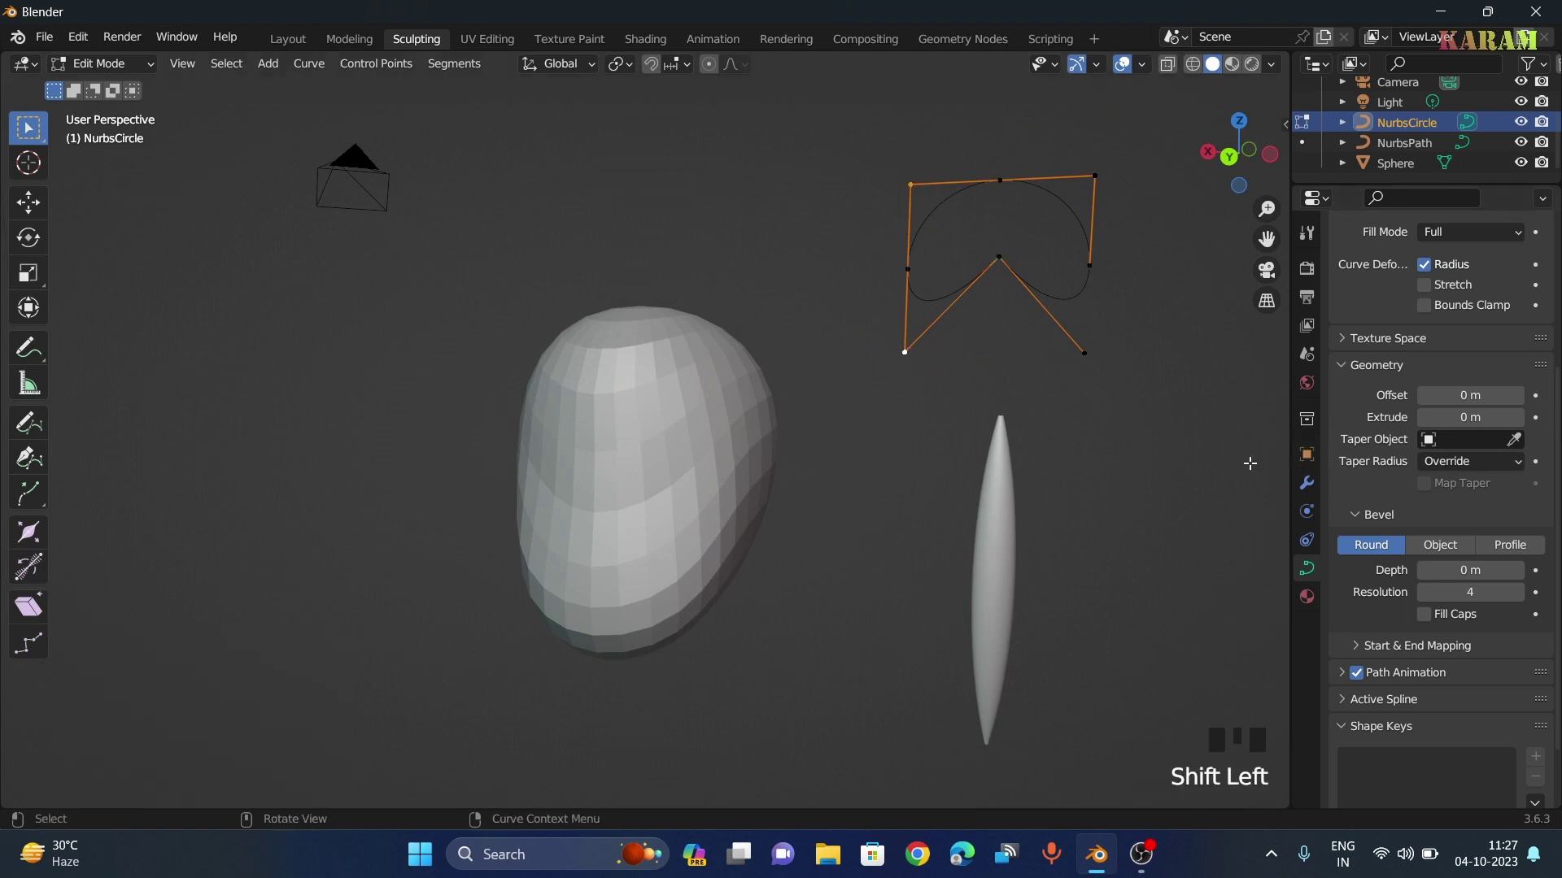
key("s")
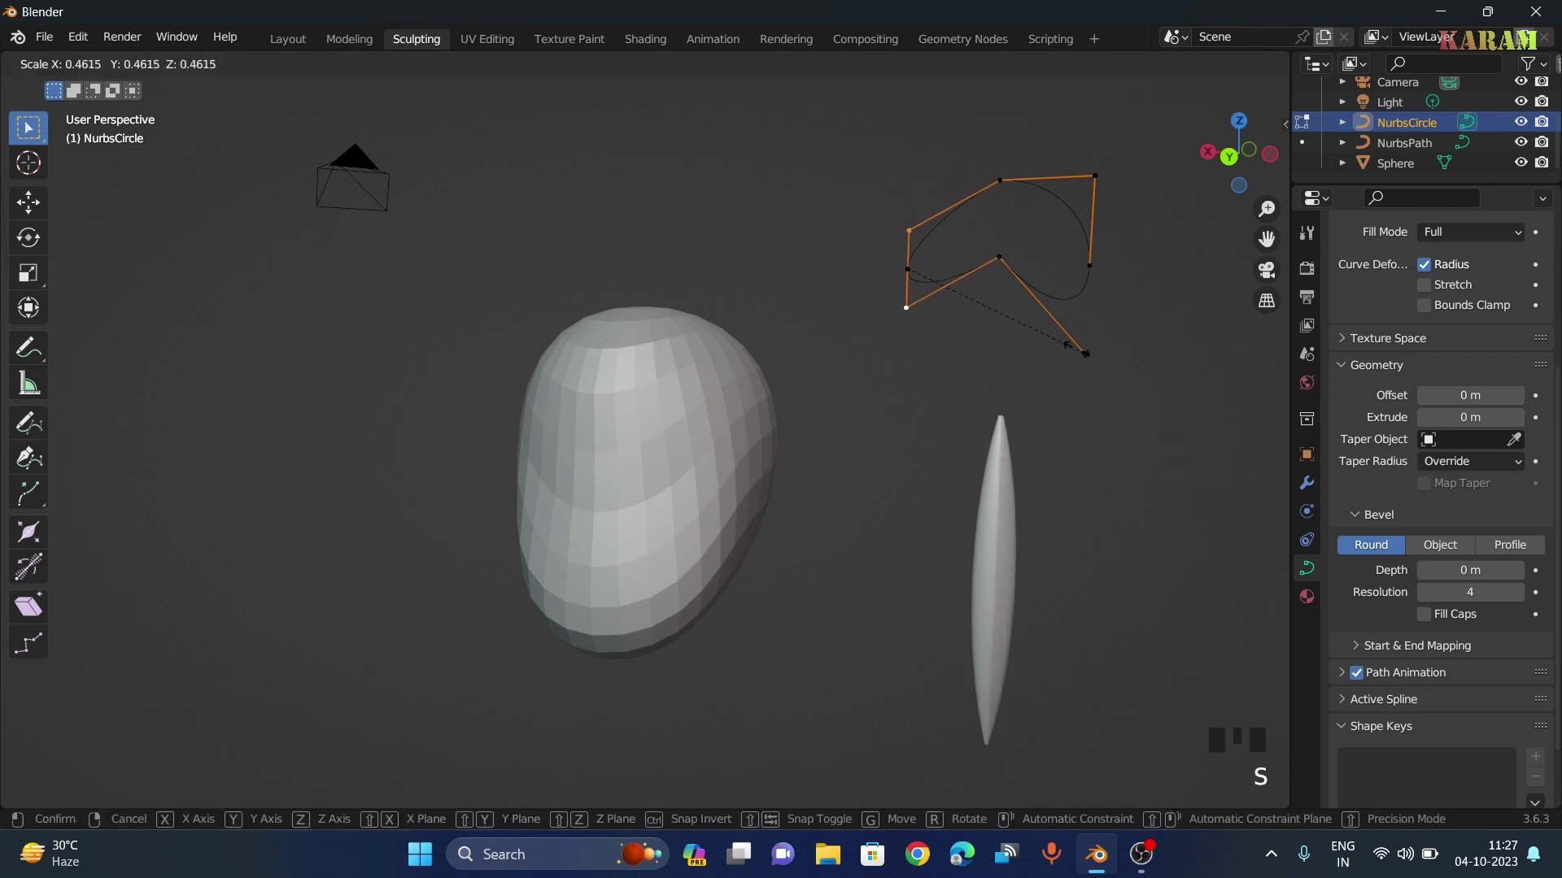
left_click(1036, 327)
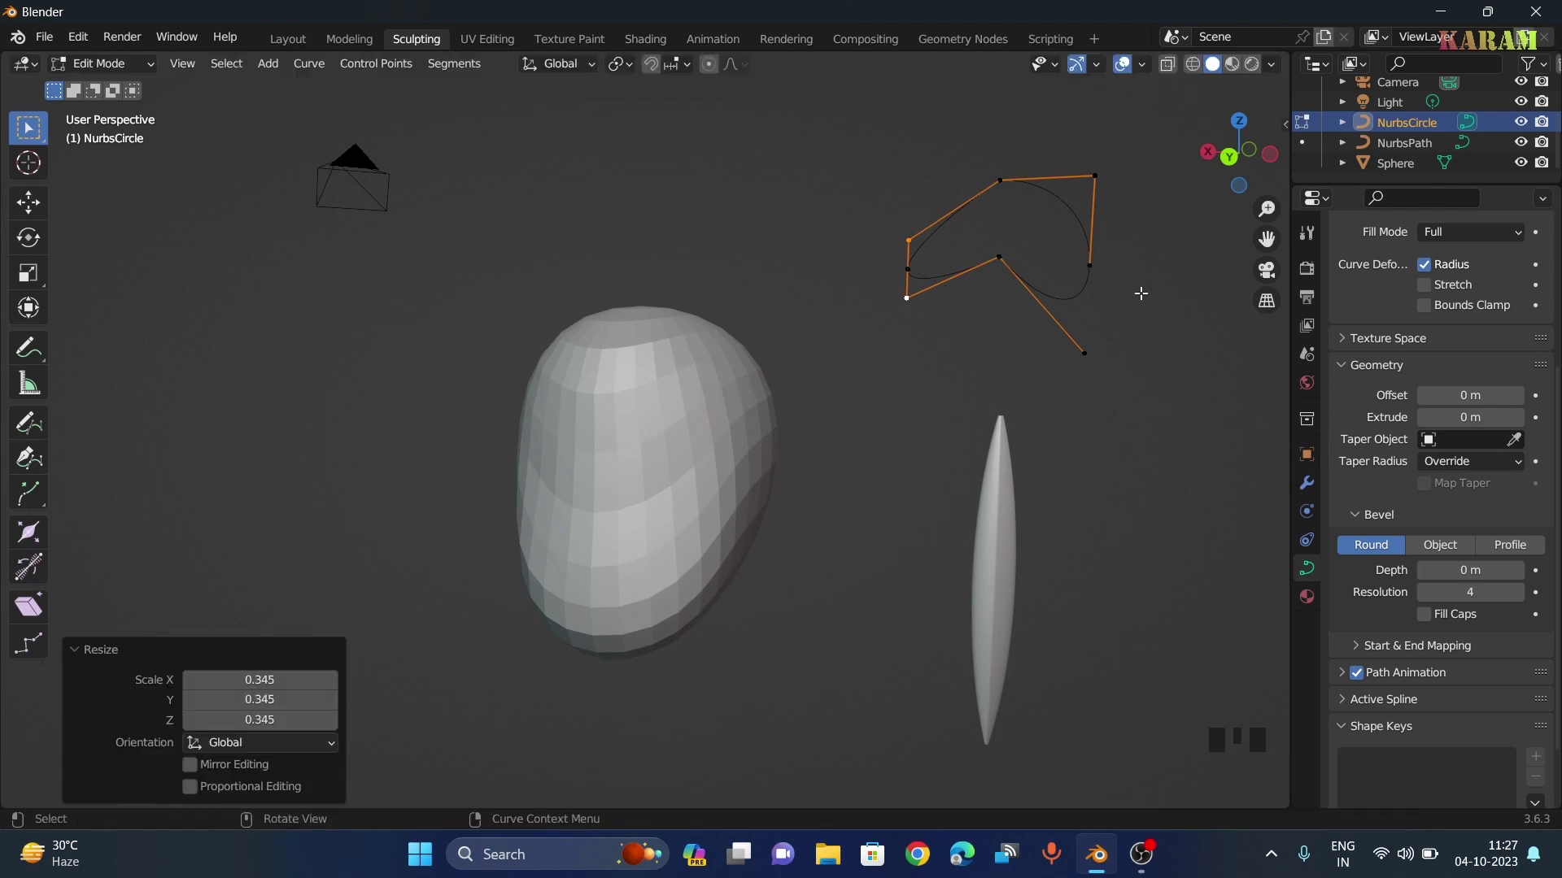
Scale the NurbsCircle's upper and lower right corner control points together by about 0.241
left_click(1094, 177)
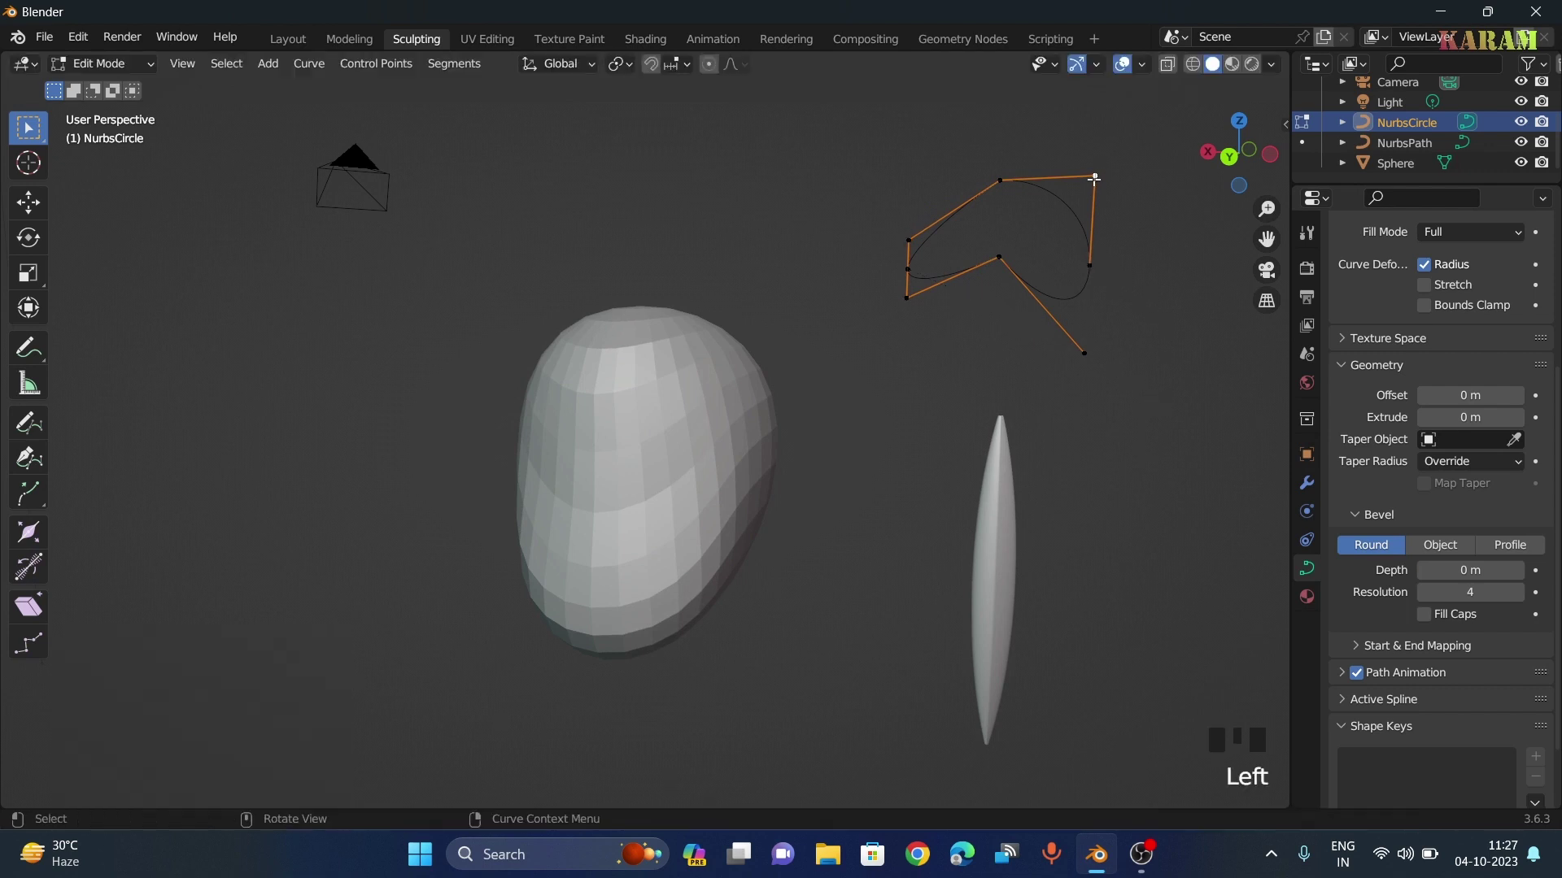
left_click(1090, 355, "shift")
key("s")
left_click(1152, 462)
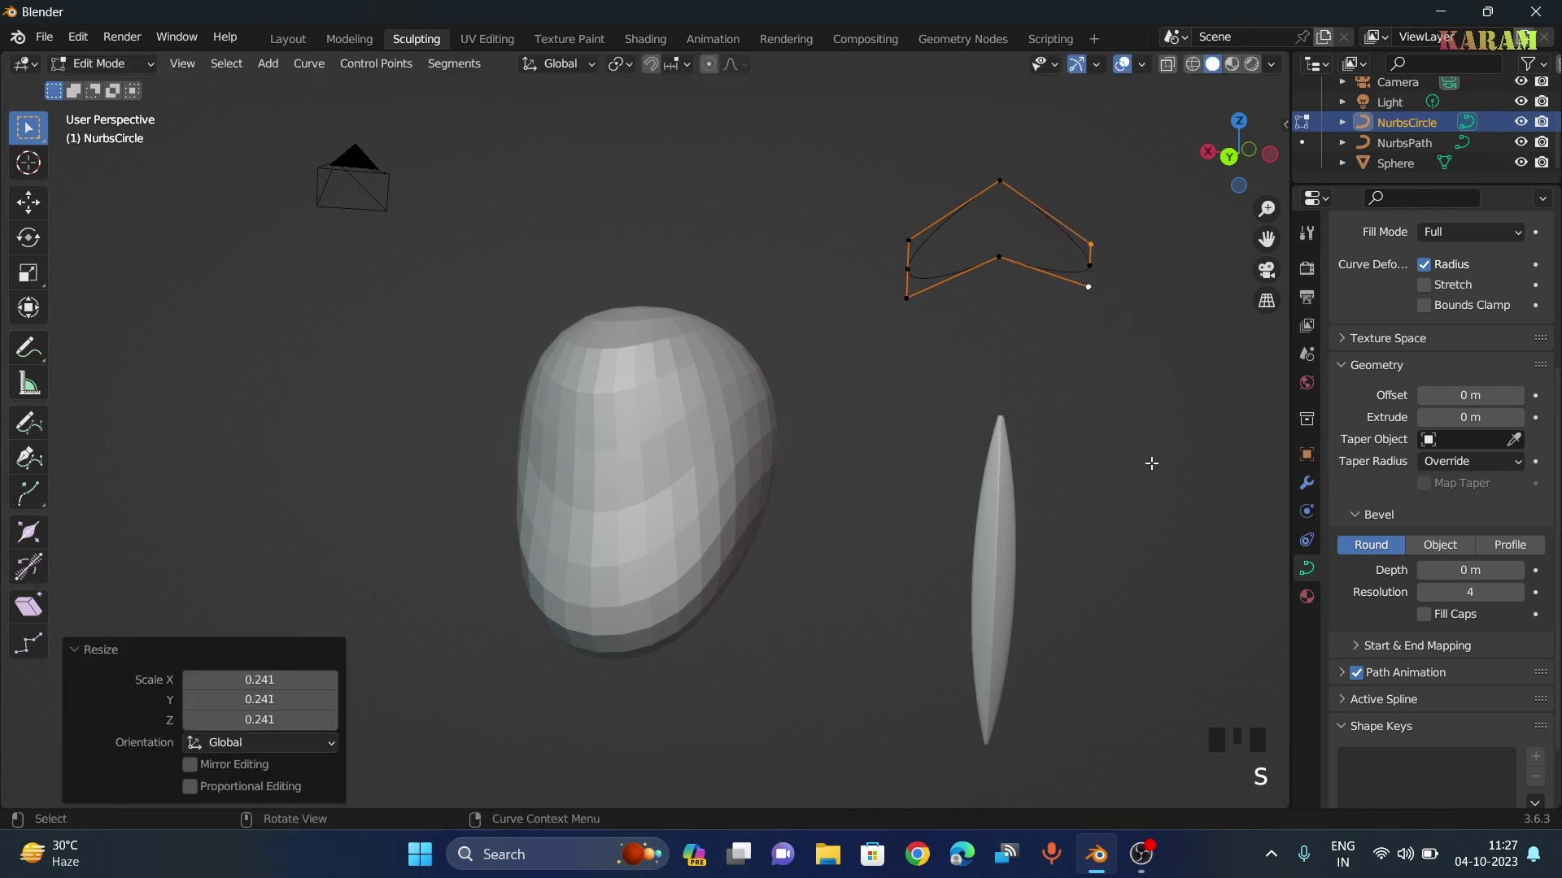
Scale the NurbsCircle's middle control points on the left and right sides together by about 0.550
left_click(1153, 460)
mouse_move(1153, 460)
middle_mouse_down()
mouse_move(1039, 439)
mouse_move(843, 439)
mouse_move(847, 453)
mouse_move(1011, 471)
mouse_move(1149, 436)
middle_mouse_up()
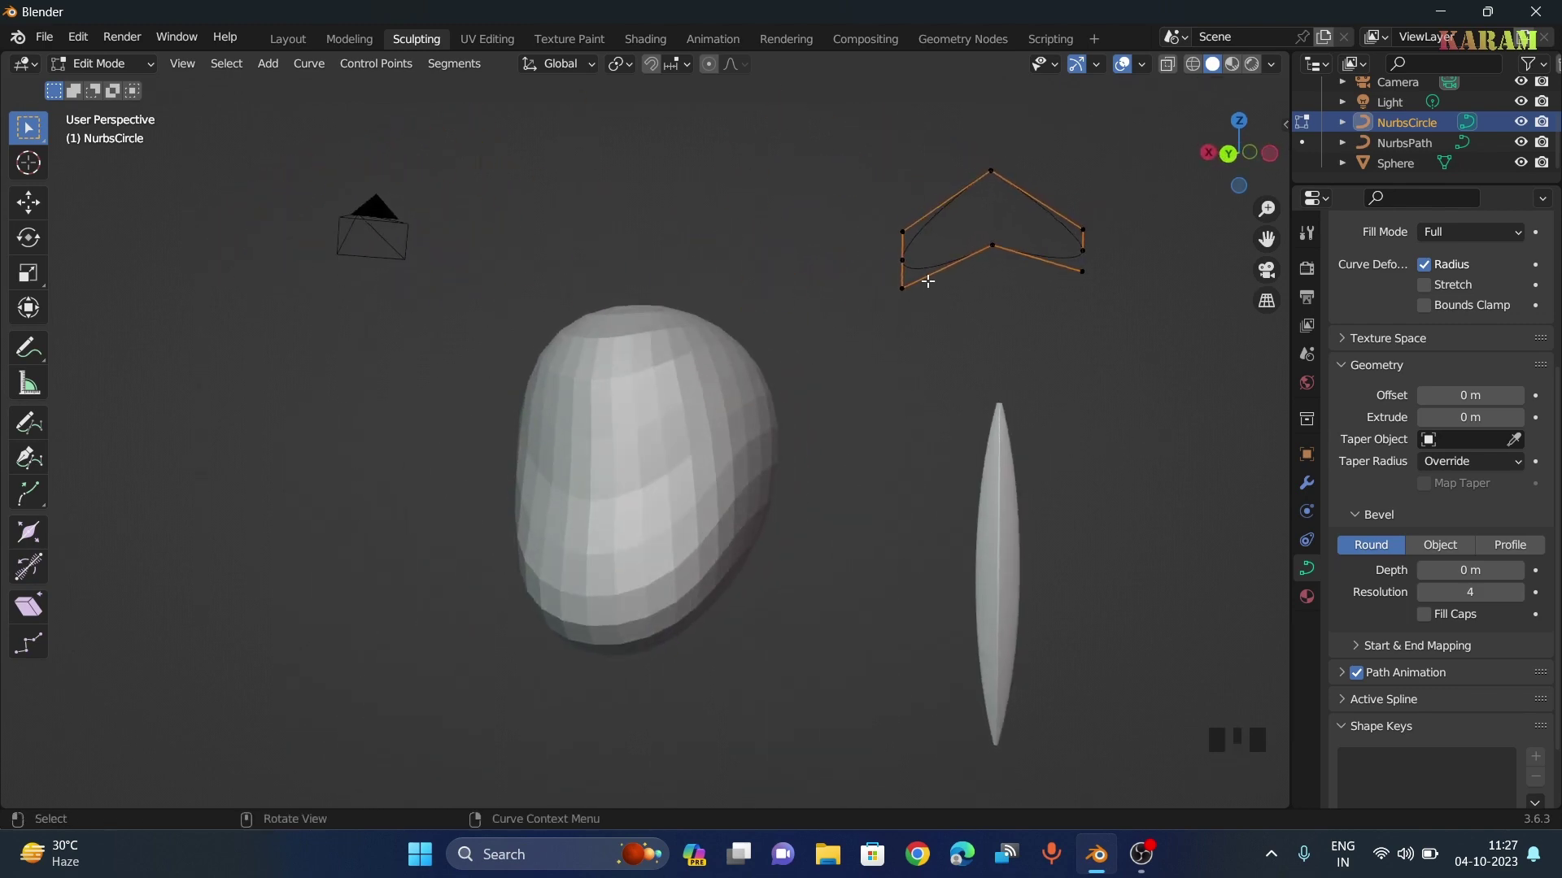
left_click(901, 262)
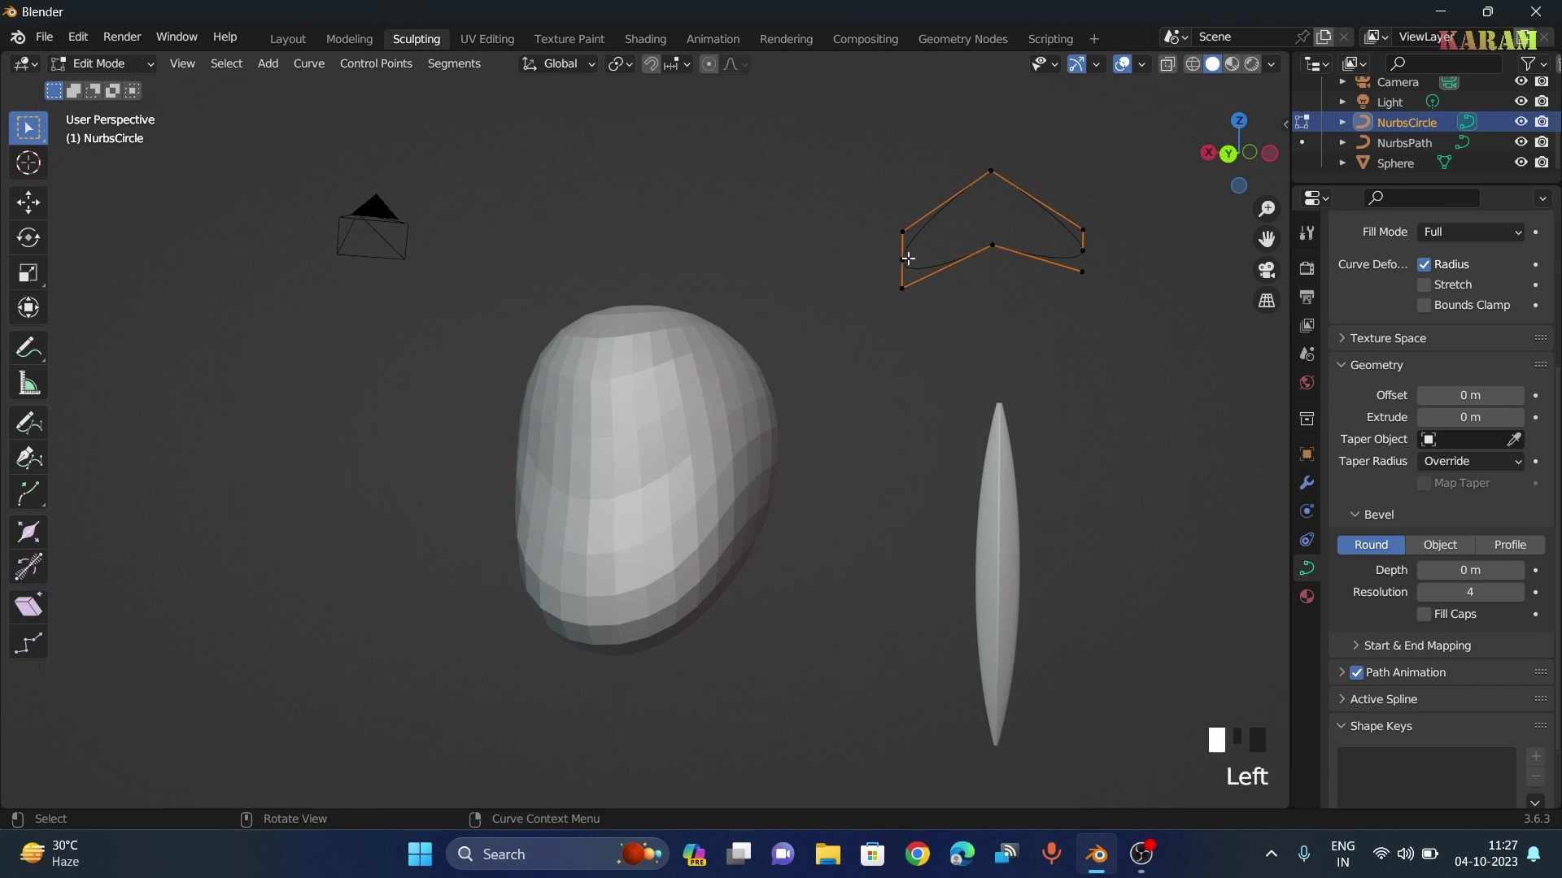
left_click(1082, 250, "shift")
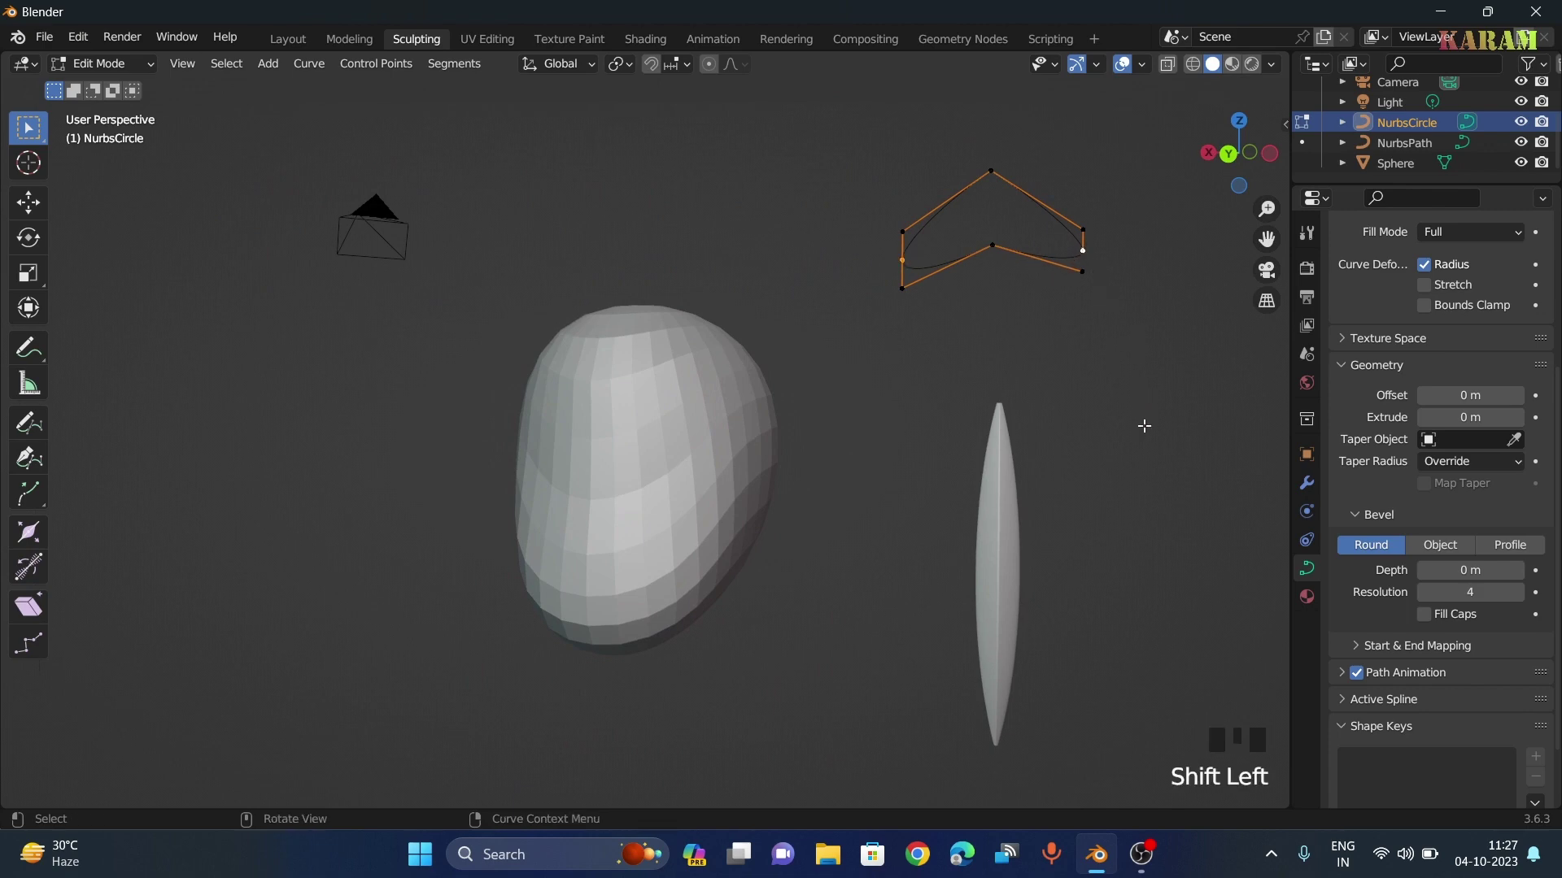
key("s")
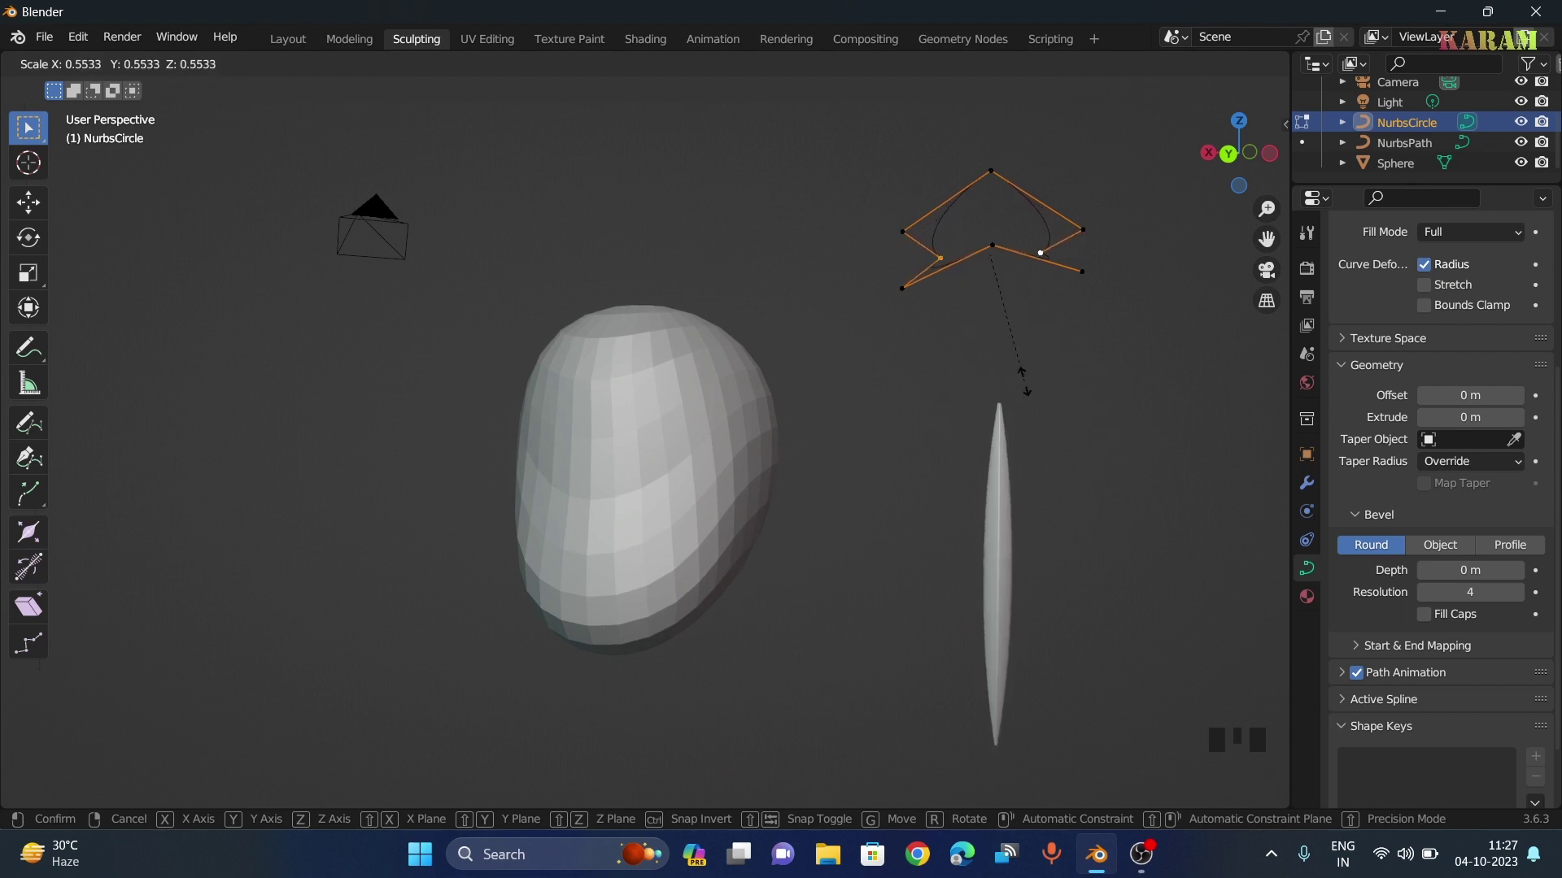
left_click(1021, 379)
Move the NurbsCircle's lower left corner control point inward and up by about -0.248 m X, -0.102 m Y and 0.139 m Z
mouse_move(1103, 396)
middle_mouse_down()
mouse_move(819, 387)
mouse_move(1097, 391)
mouse_move(1087, 398)
middle_mouse_up()
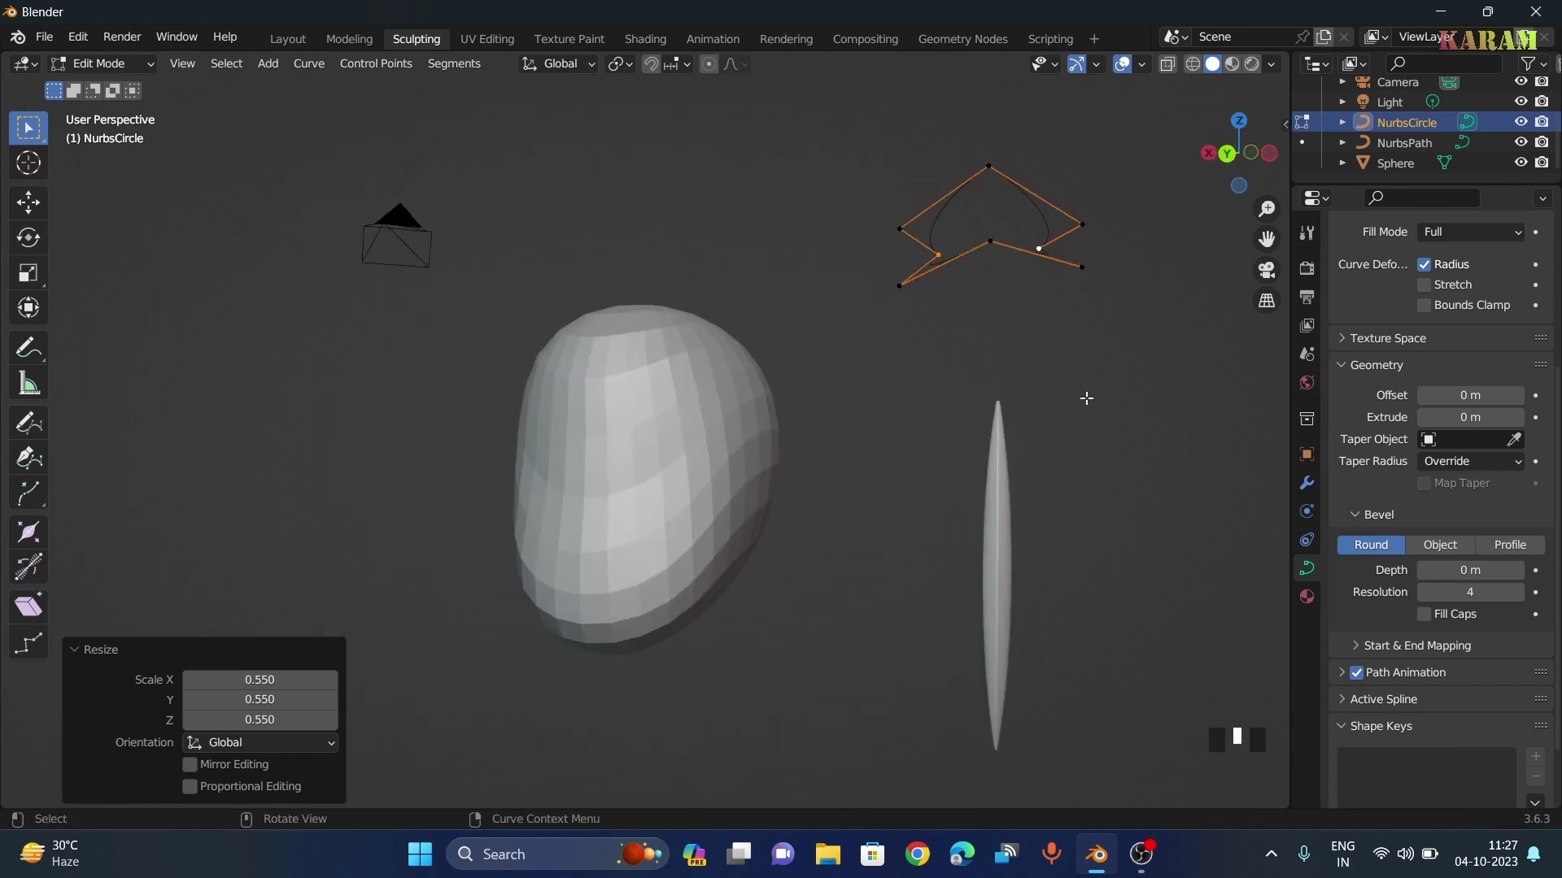
left_click(900, 288)
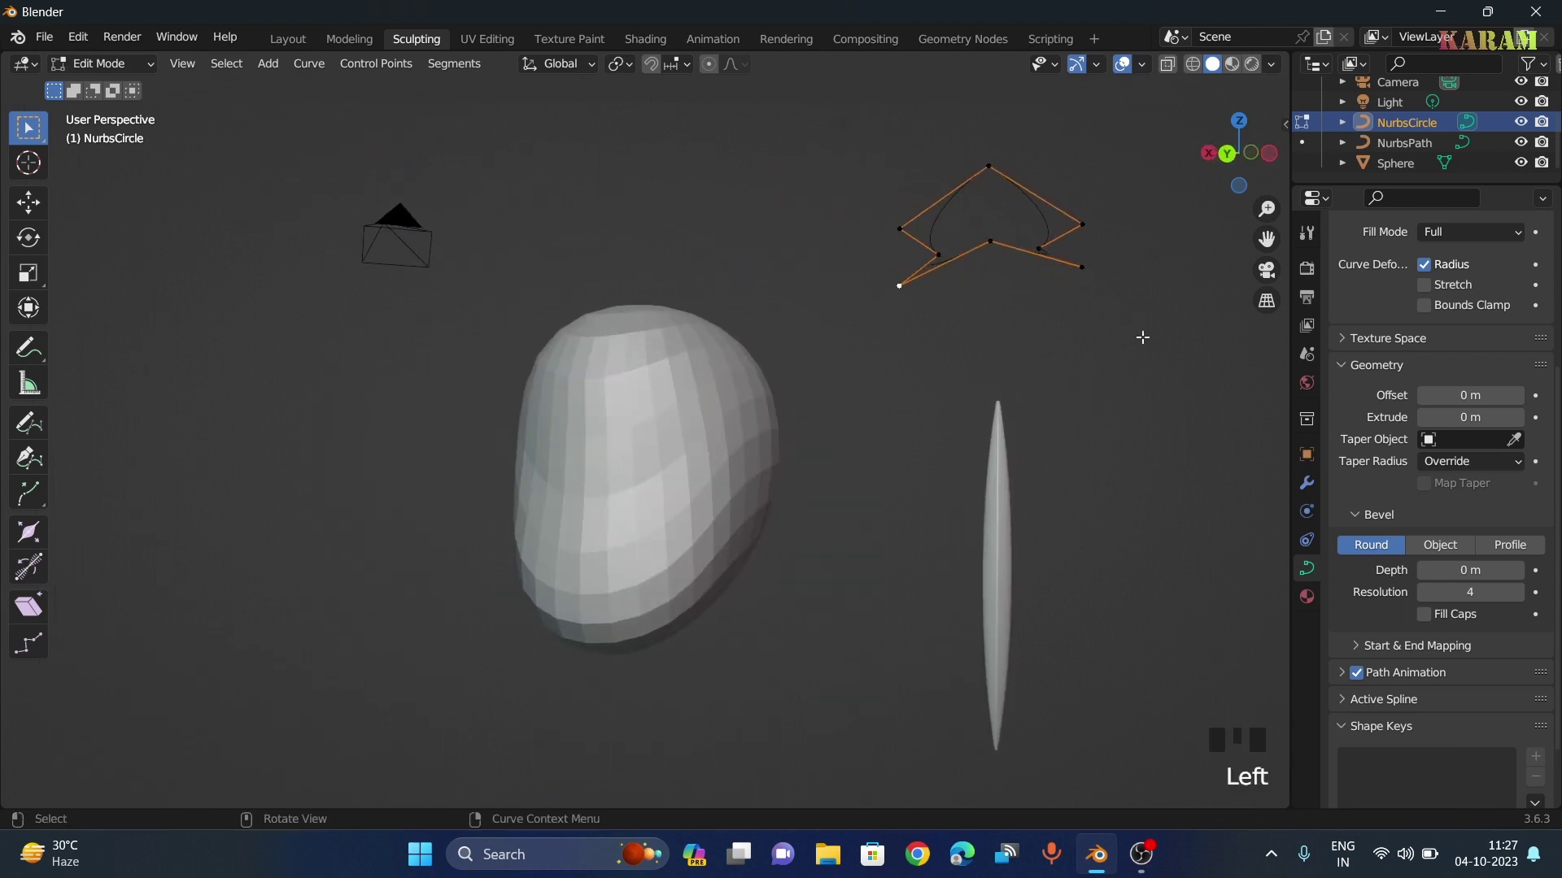
key("g")
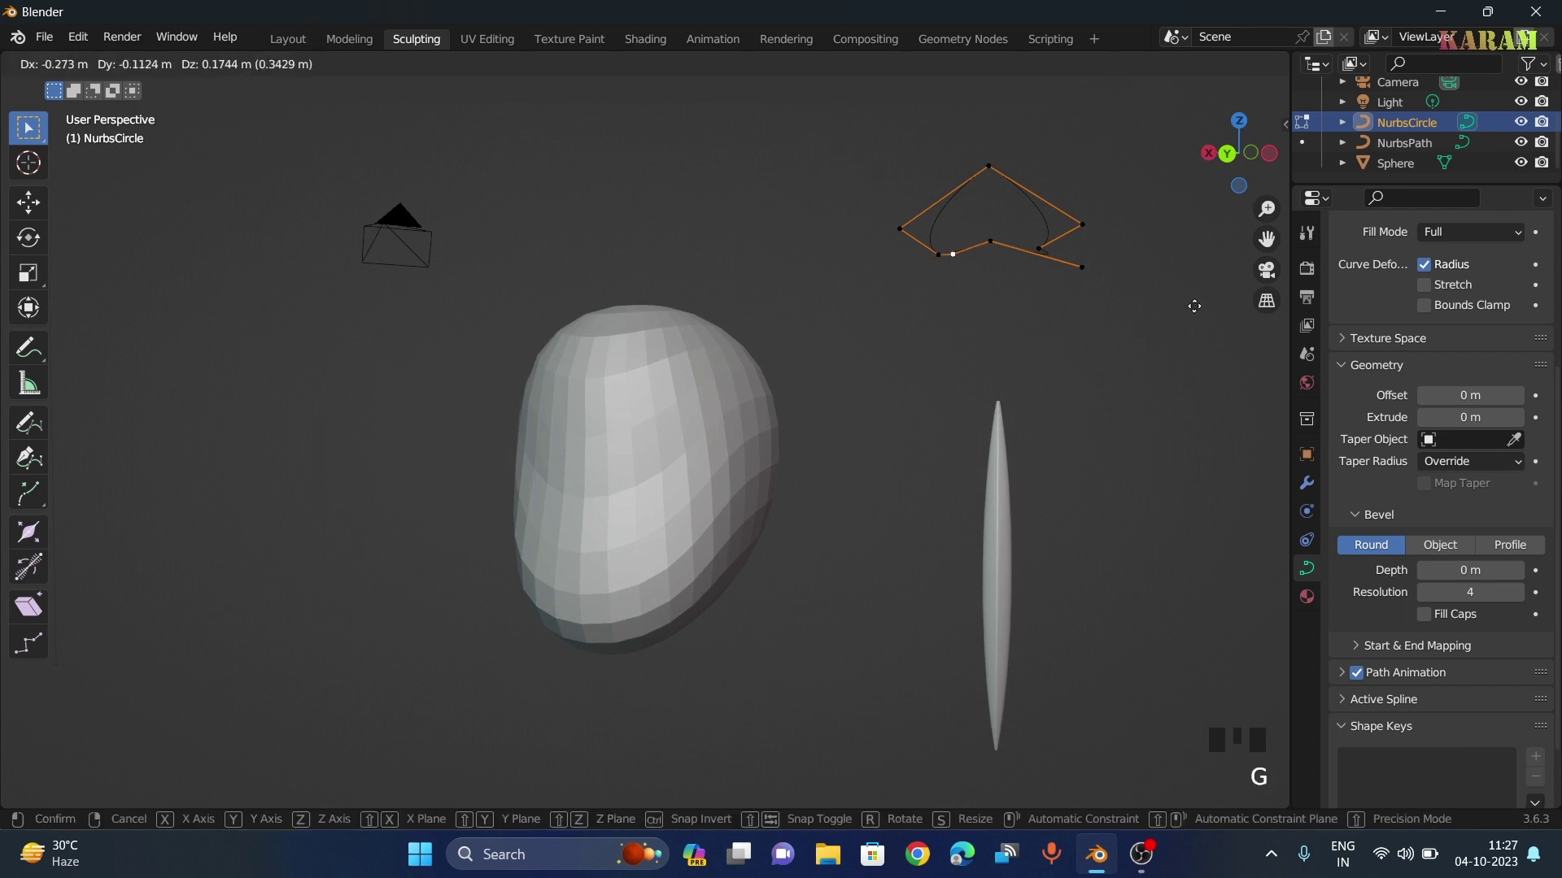
left_click(1190, 314)
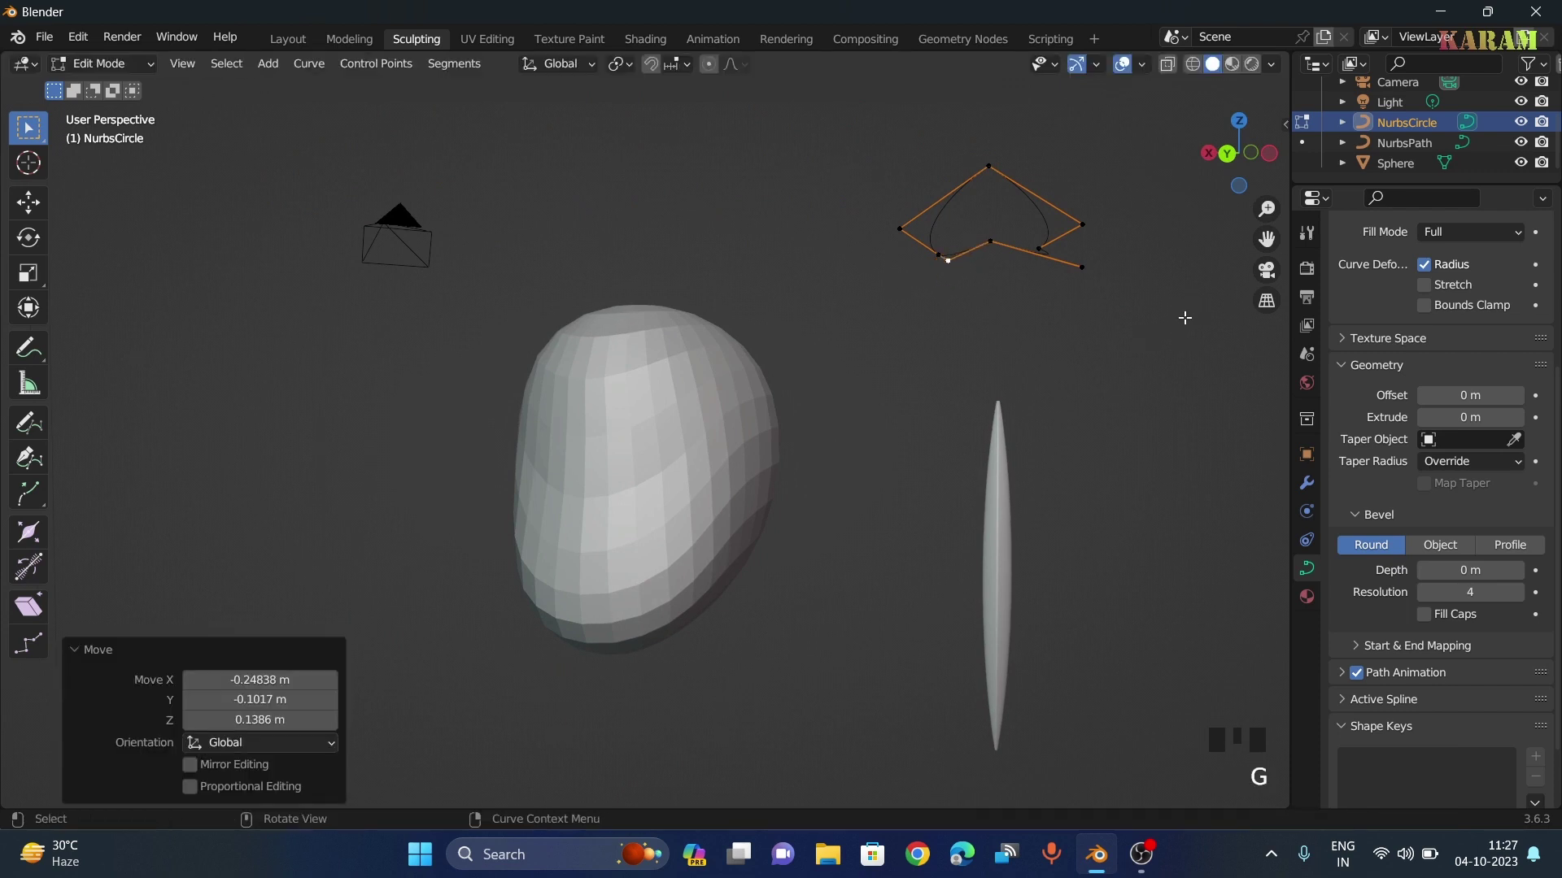
Move the NurbsCircle's lower right corner control point inward and up by about 0.255 m X, 0.131 m Y and 0.129 m Z
left_click(1041, 249)
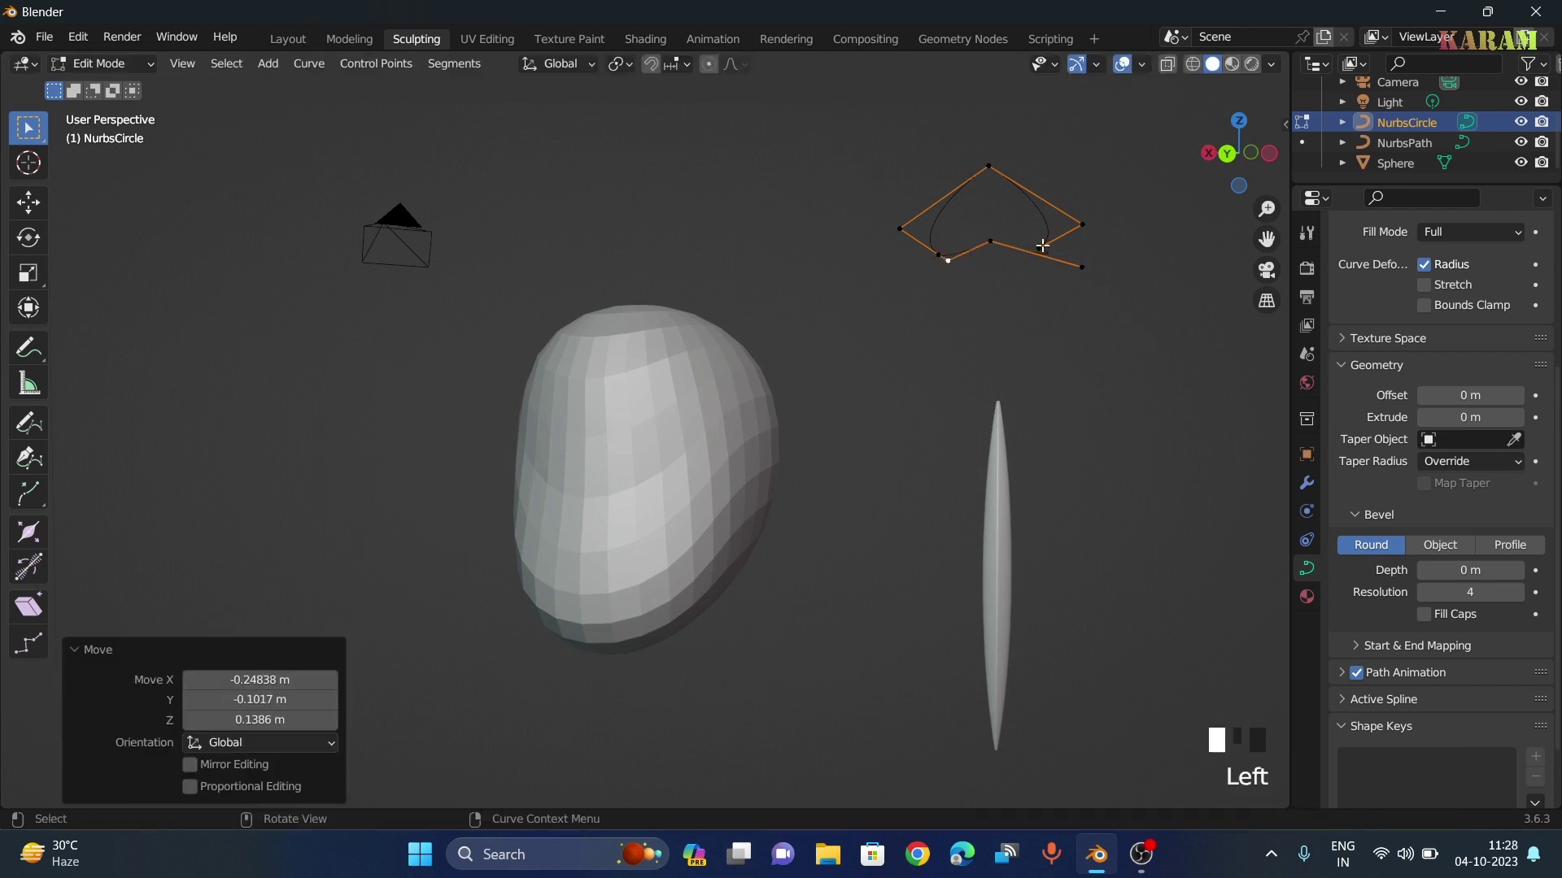
left_click_drag(1100, 397, 1073, 429, "alt")
left_click(1085, 312)
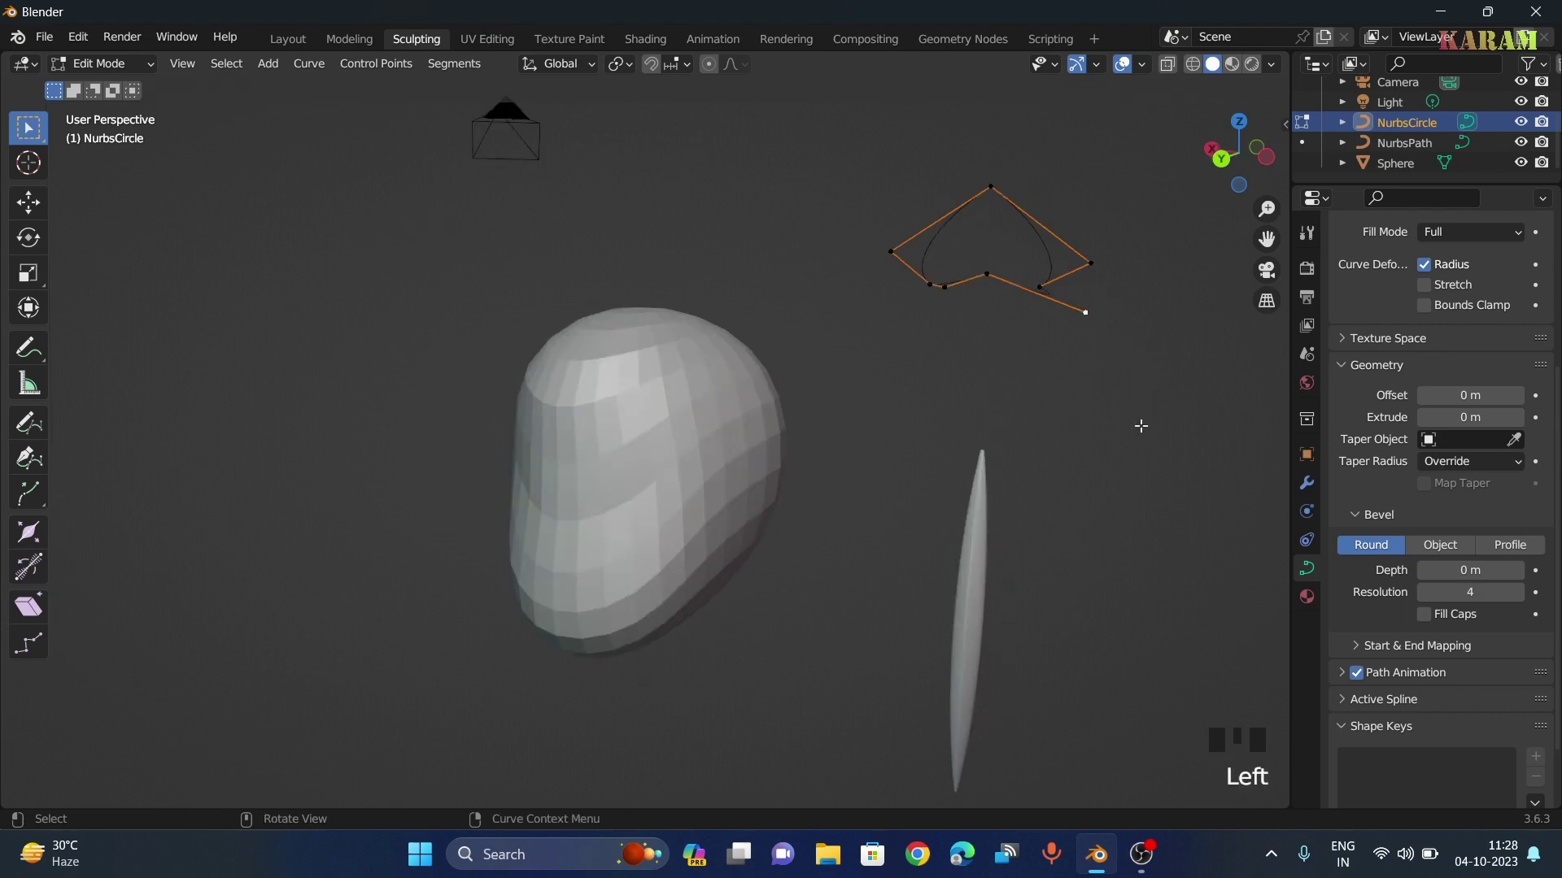
key("g")
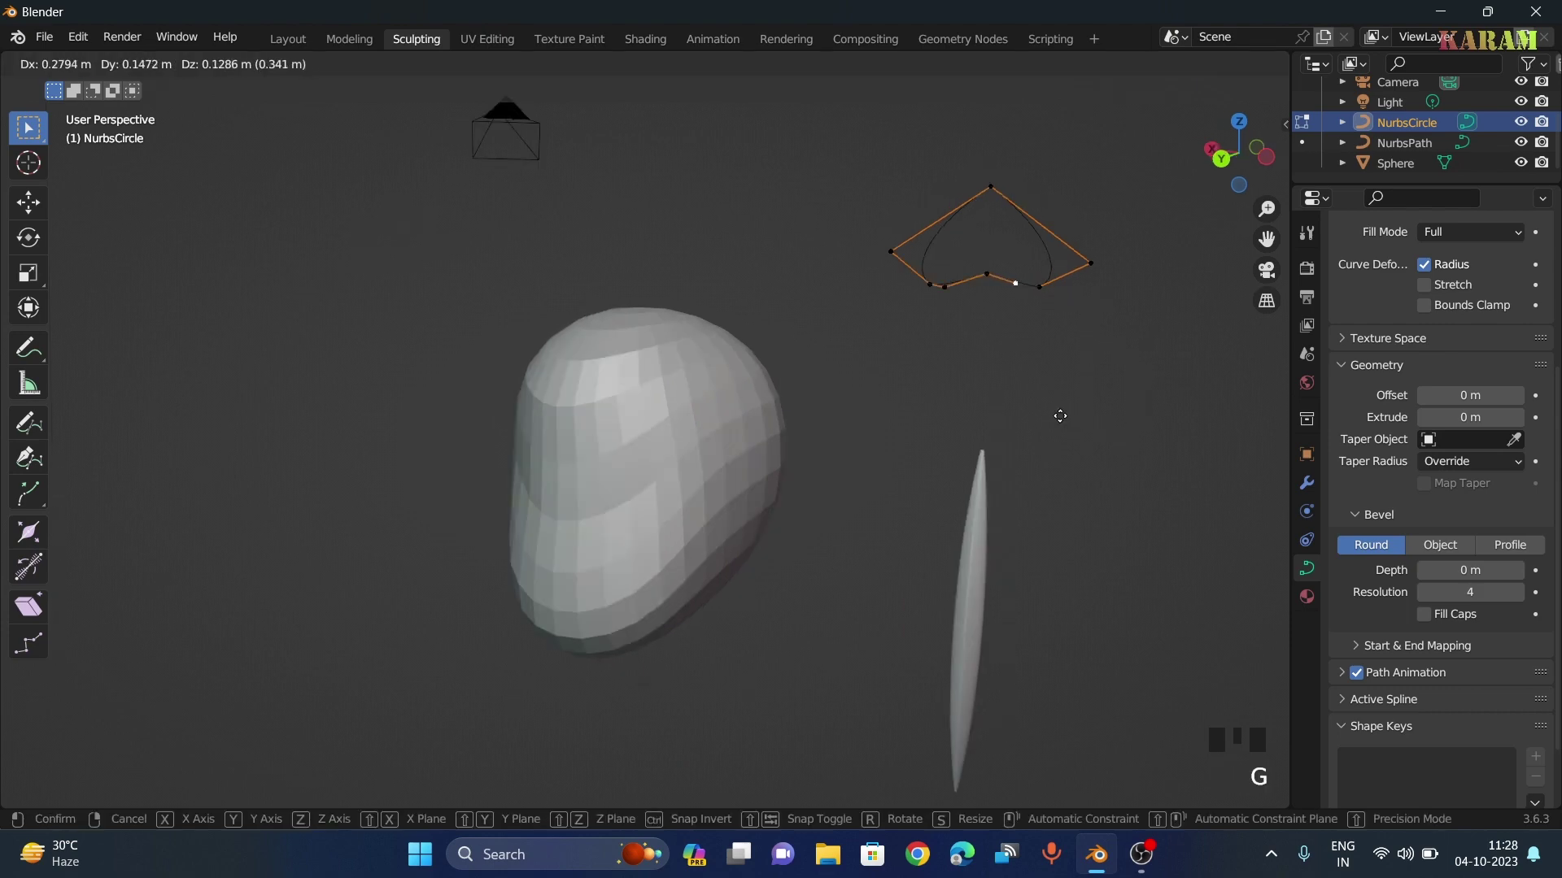
left_click(1066, 415)
Try a new material on the NurbsCircle with a near-black base color of hue 0.028, saturation 0.277 and value 0.000827
middle_click_drag(1130, 512, 1248, 265)
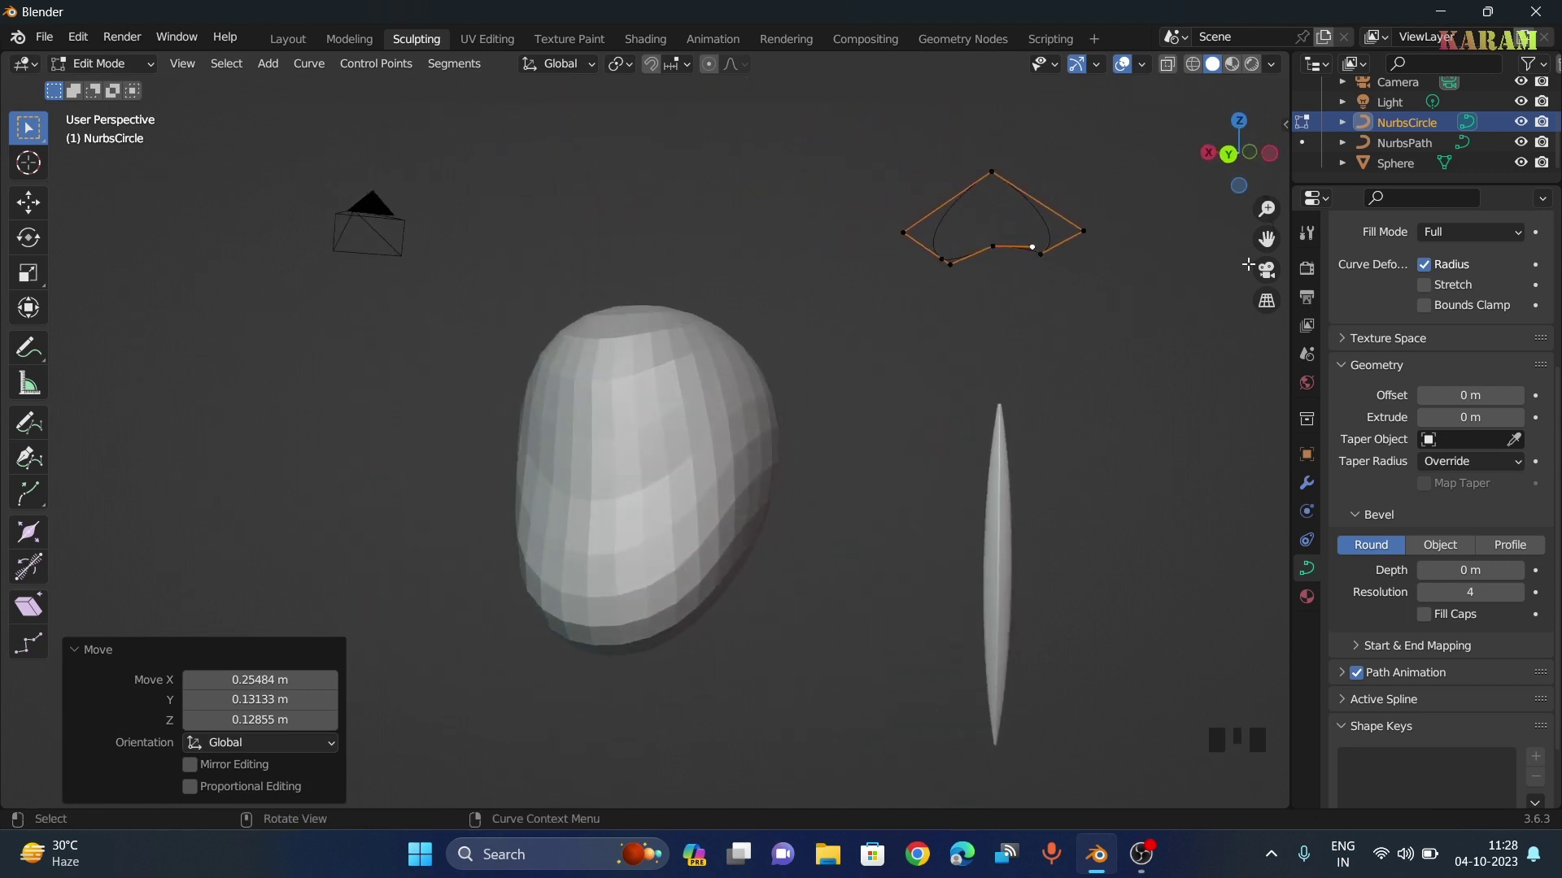
left_click(1230, 160)
scroll(1063, 527, "up", 2)
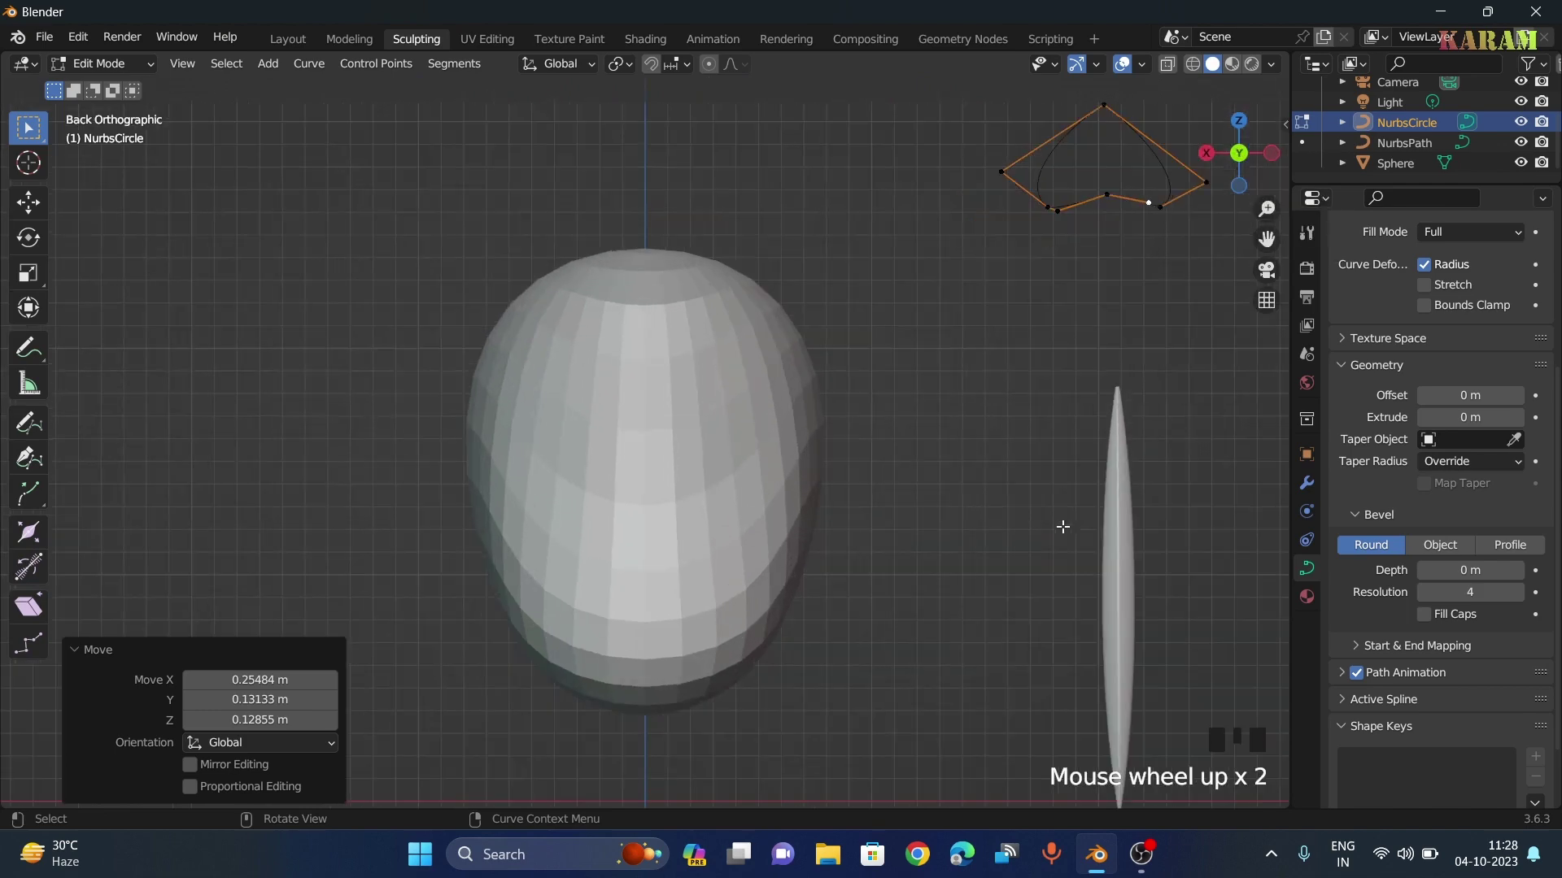
scroll(1063, 528, "down", 2)
left_click(981, 534)
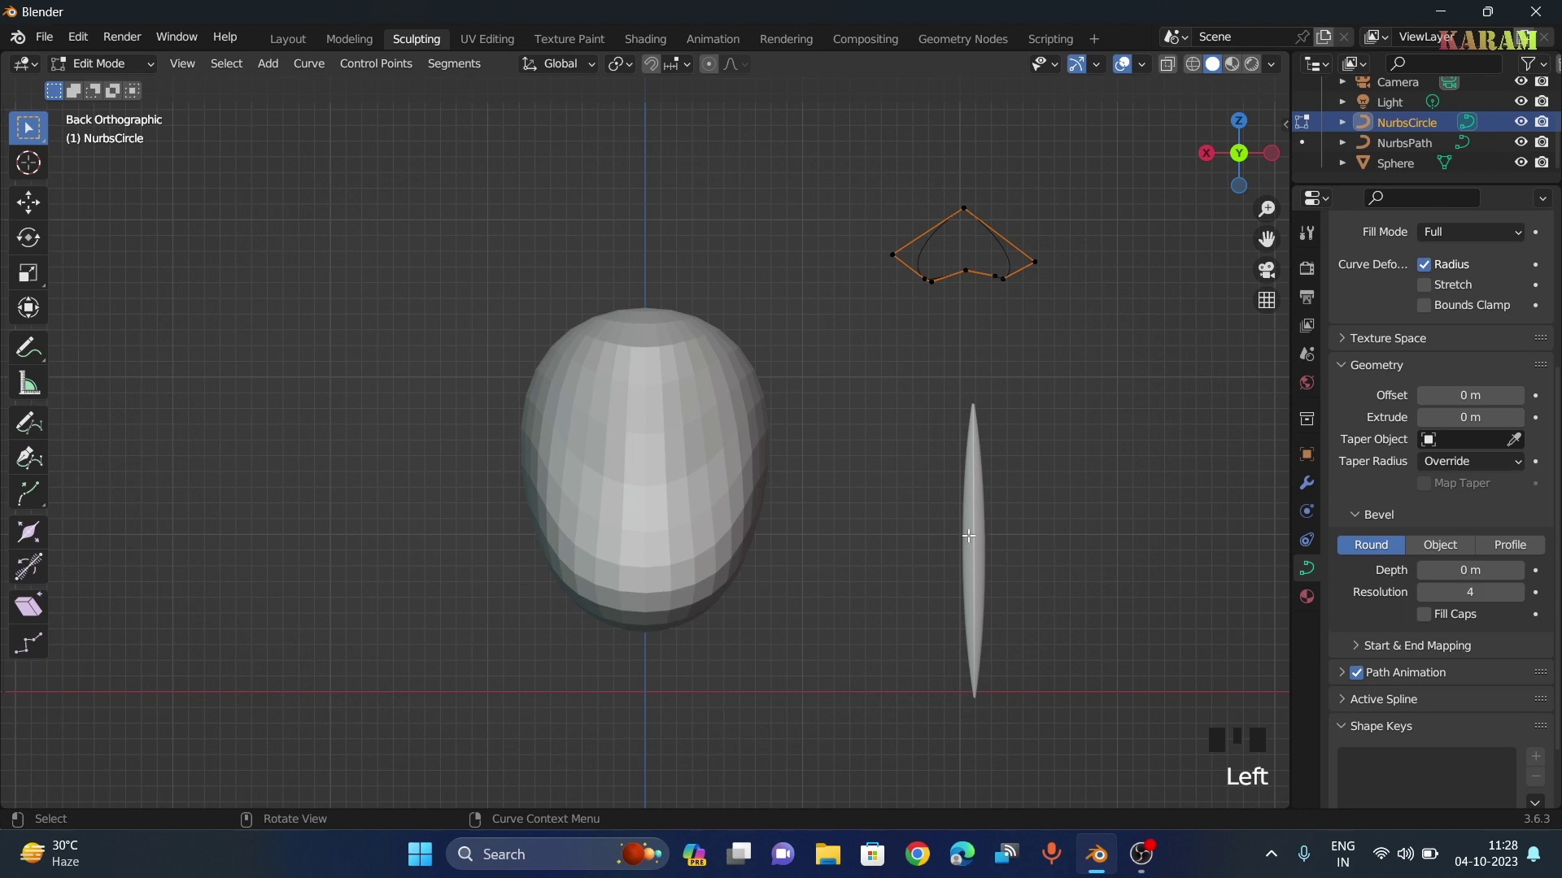
left_click(1307, 596)
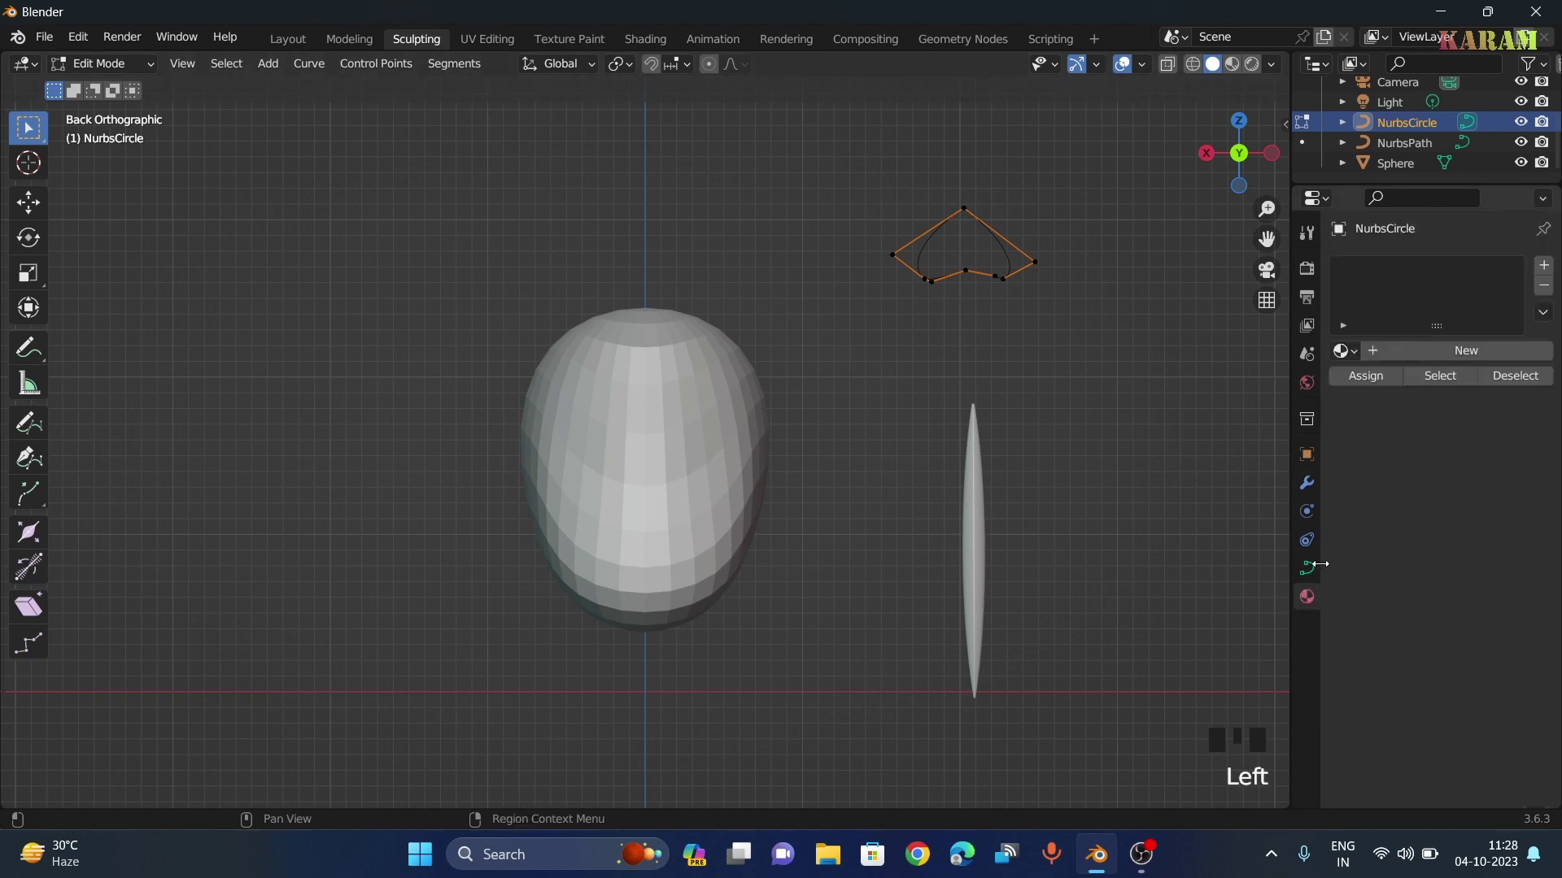
left_click(1415, 351)
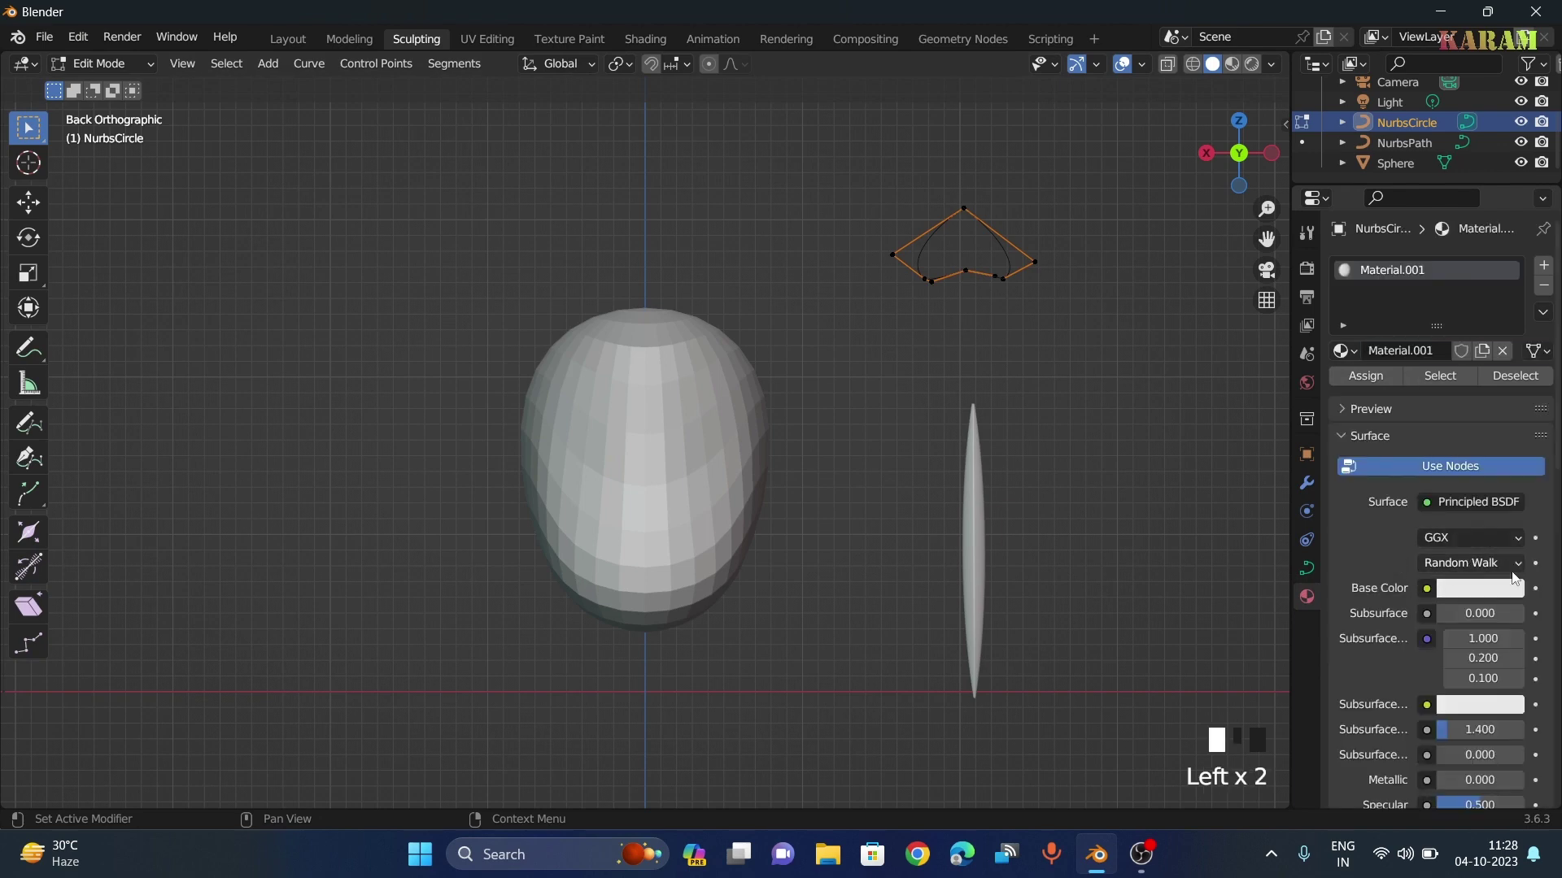
scroll(1410, 568, "down", 4)
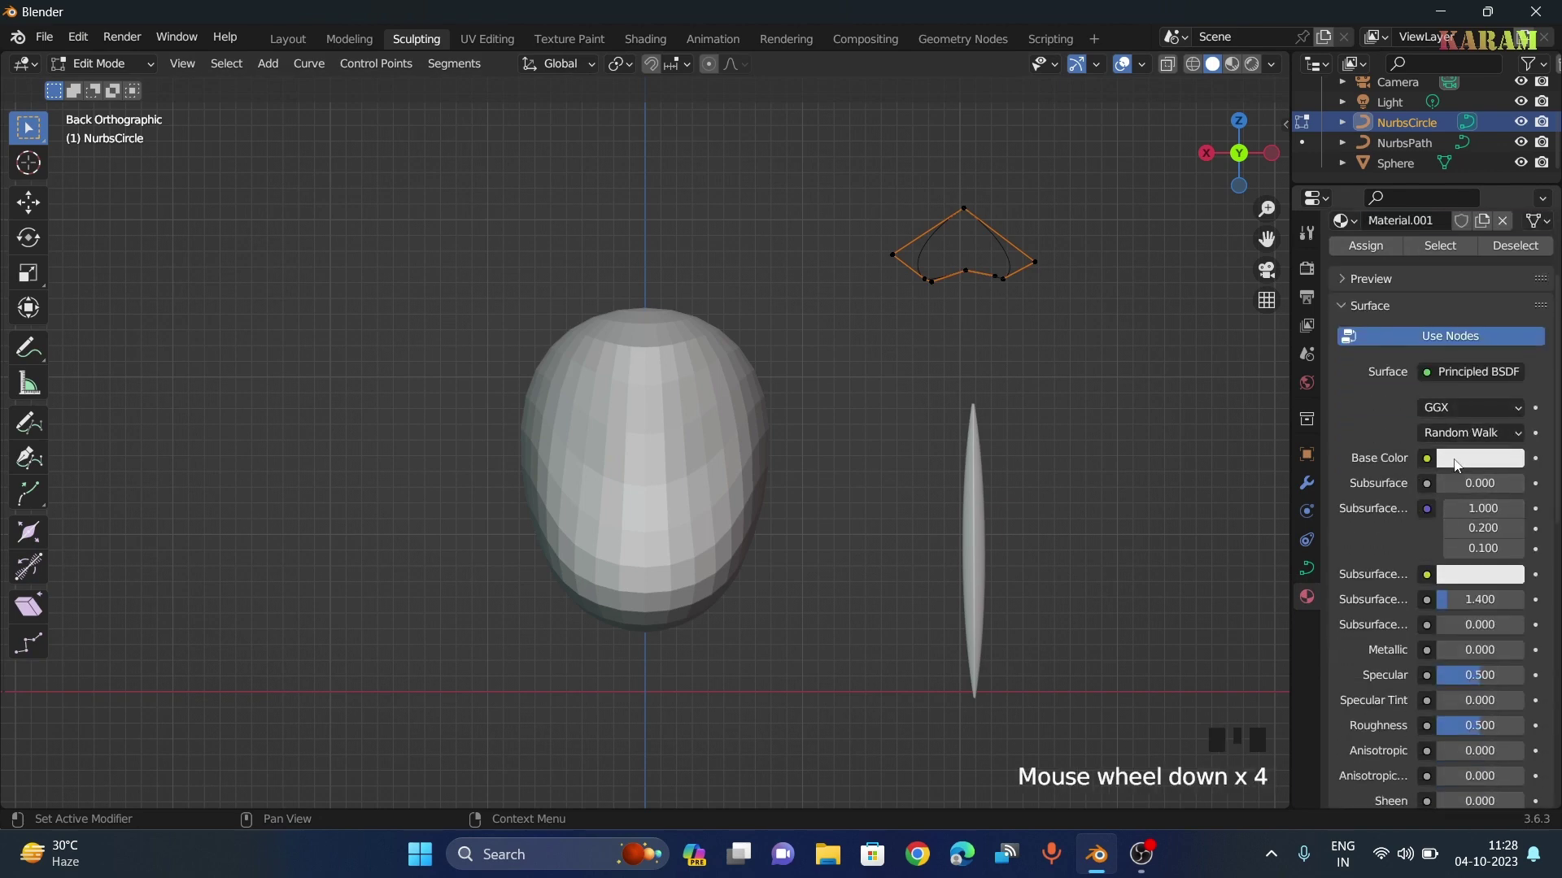
left_click(1479, 460)
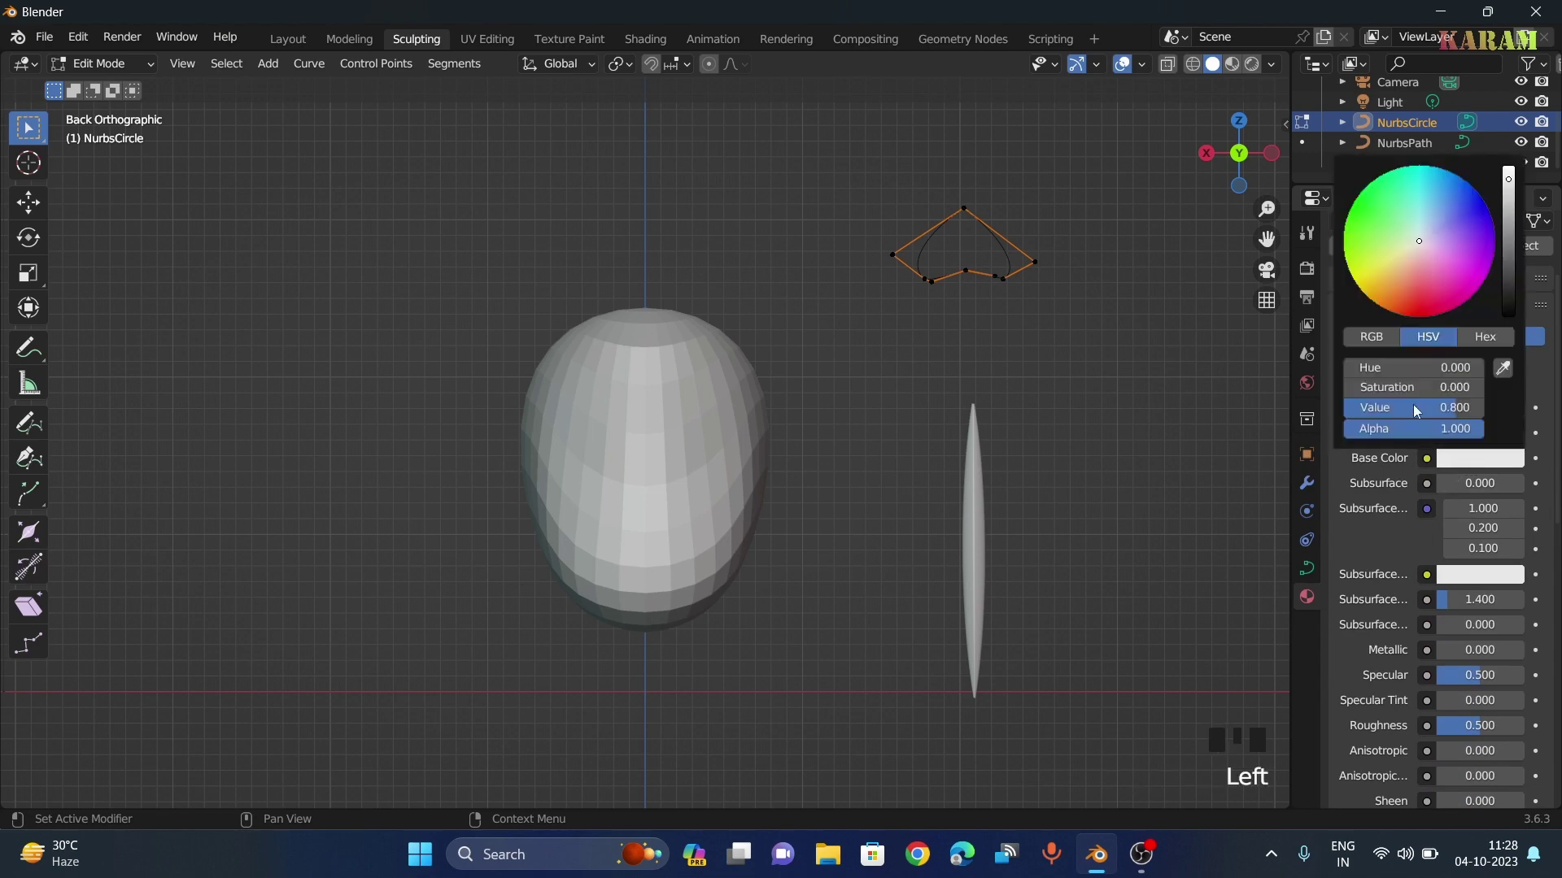
left_click_drag(1511, 301, 1511, 318)
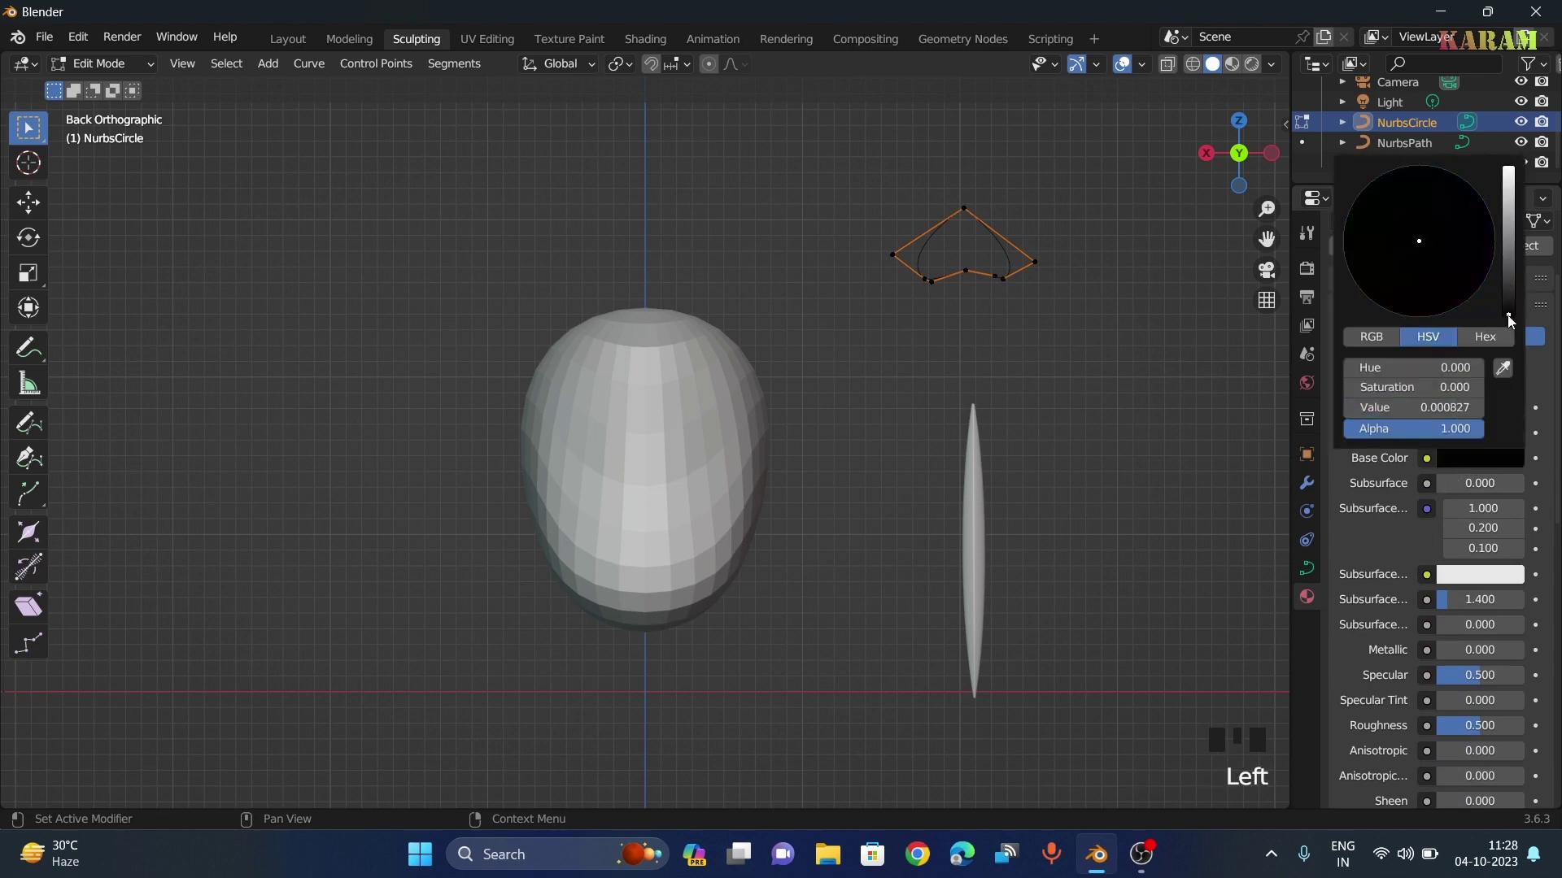
left_click(1415, 261)
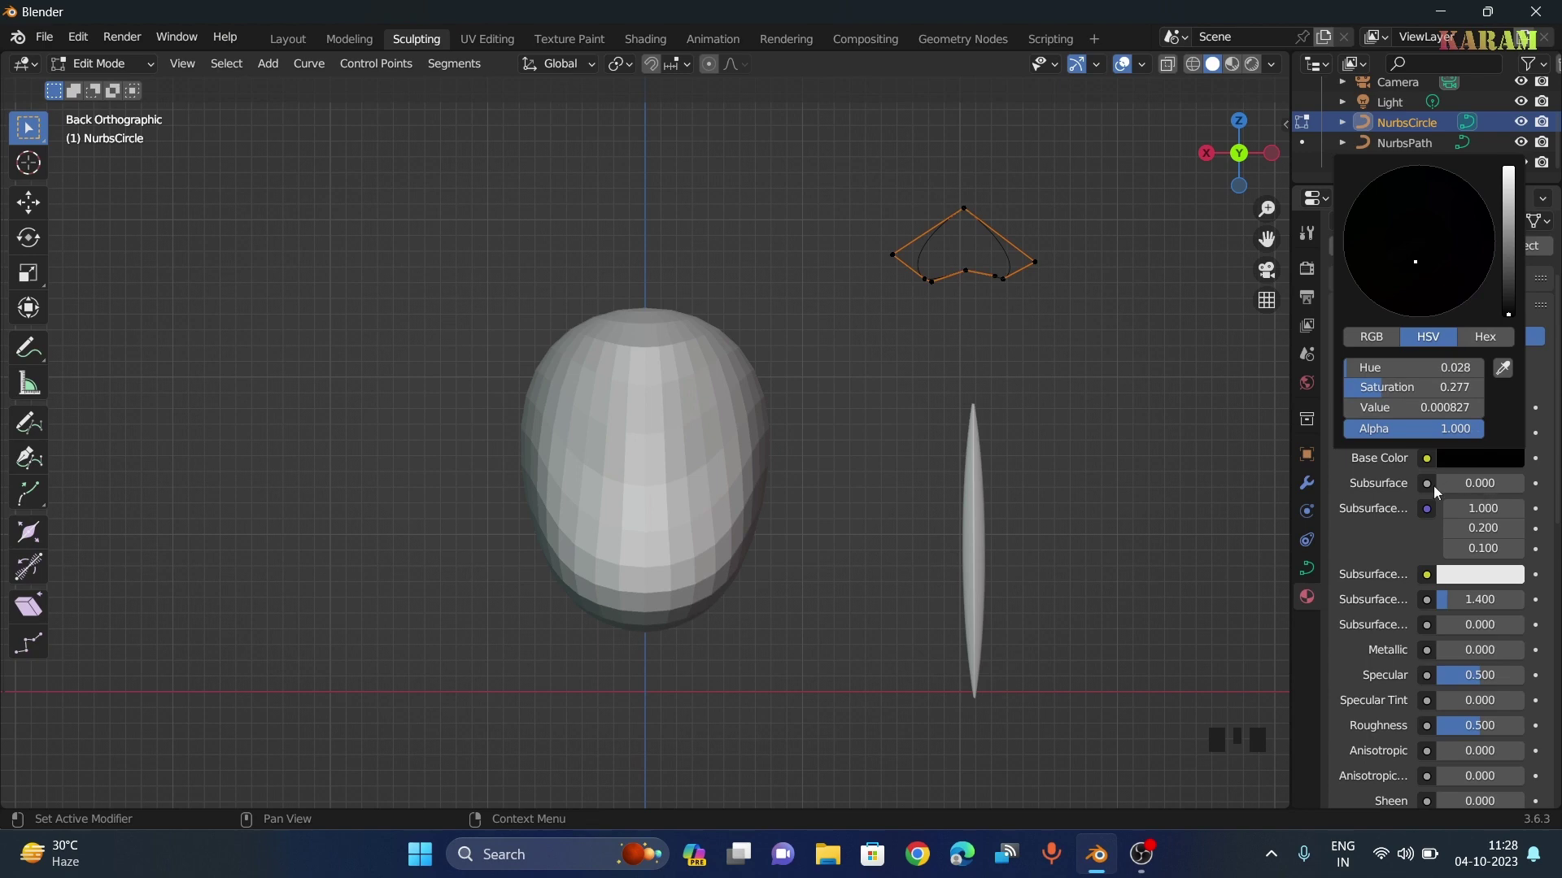
left_click(1350, 540)
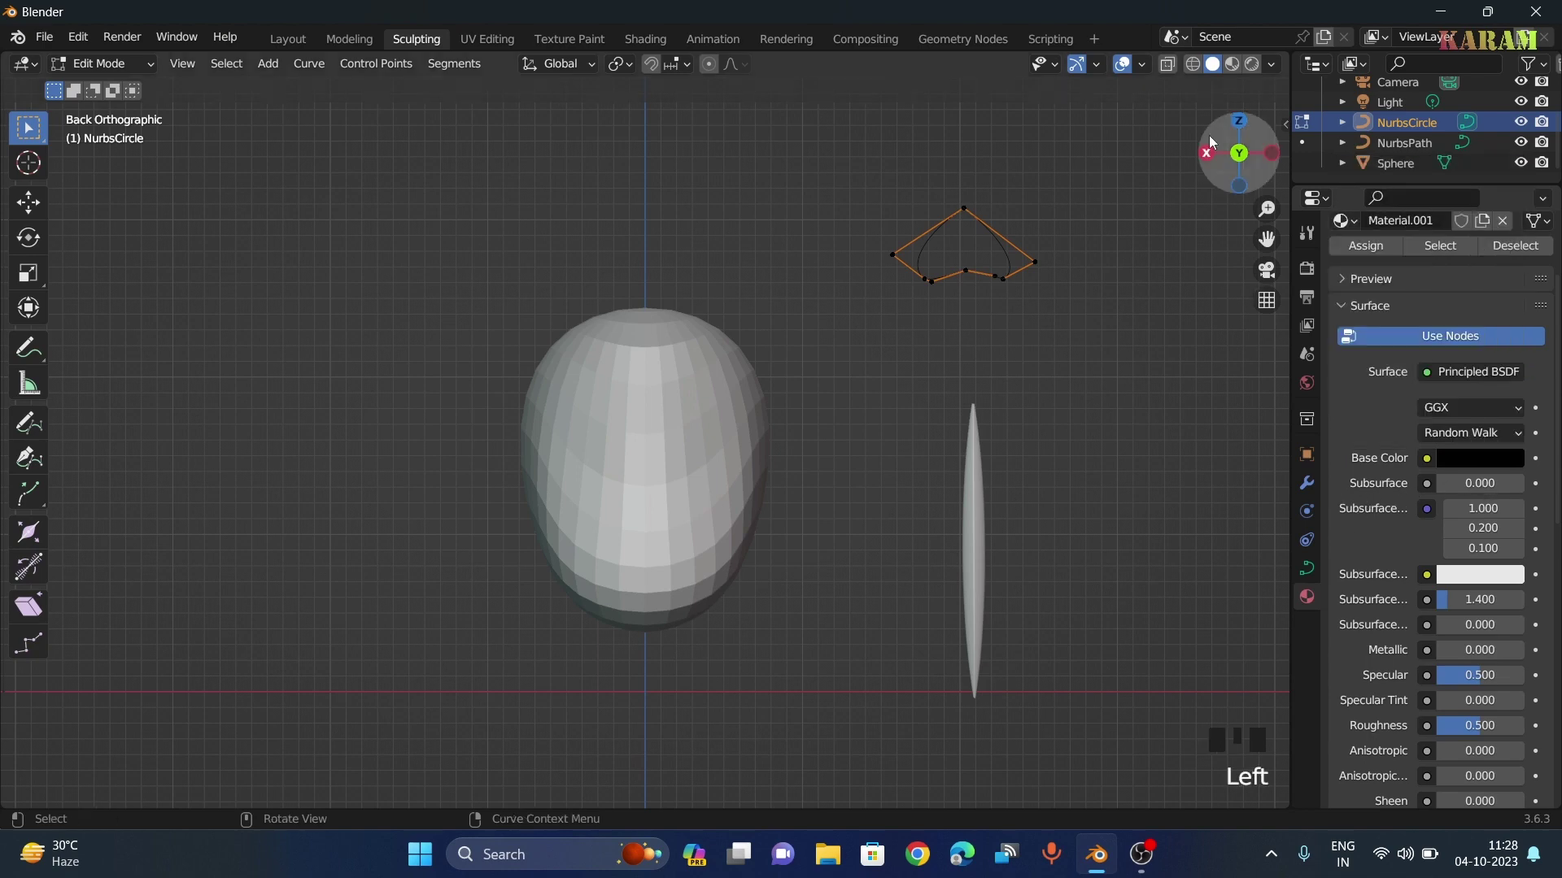
Show the viewport in Material Preview shading and undo the new material on the NurbsCircle
left_click(1233, 65)
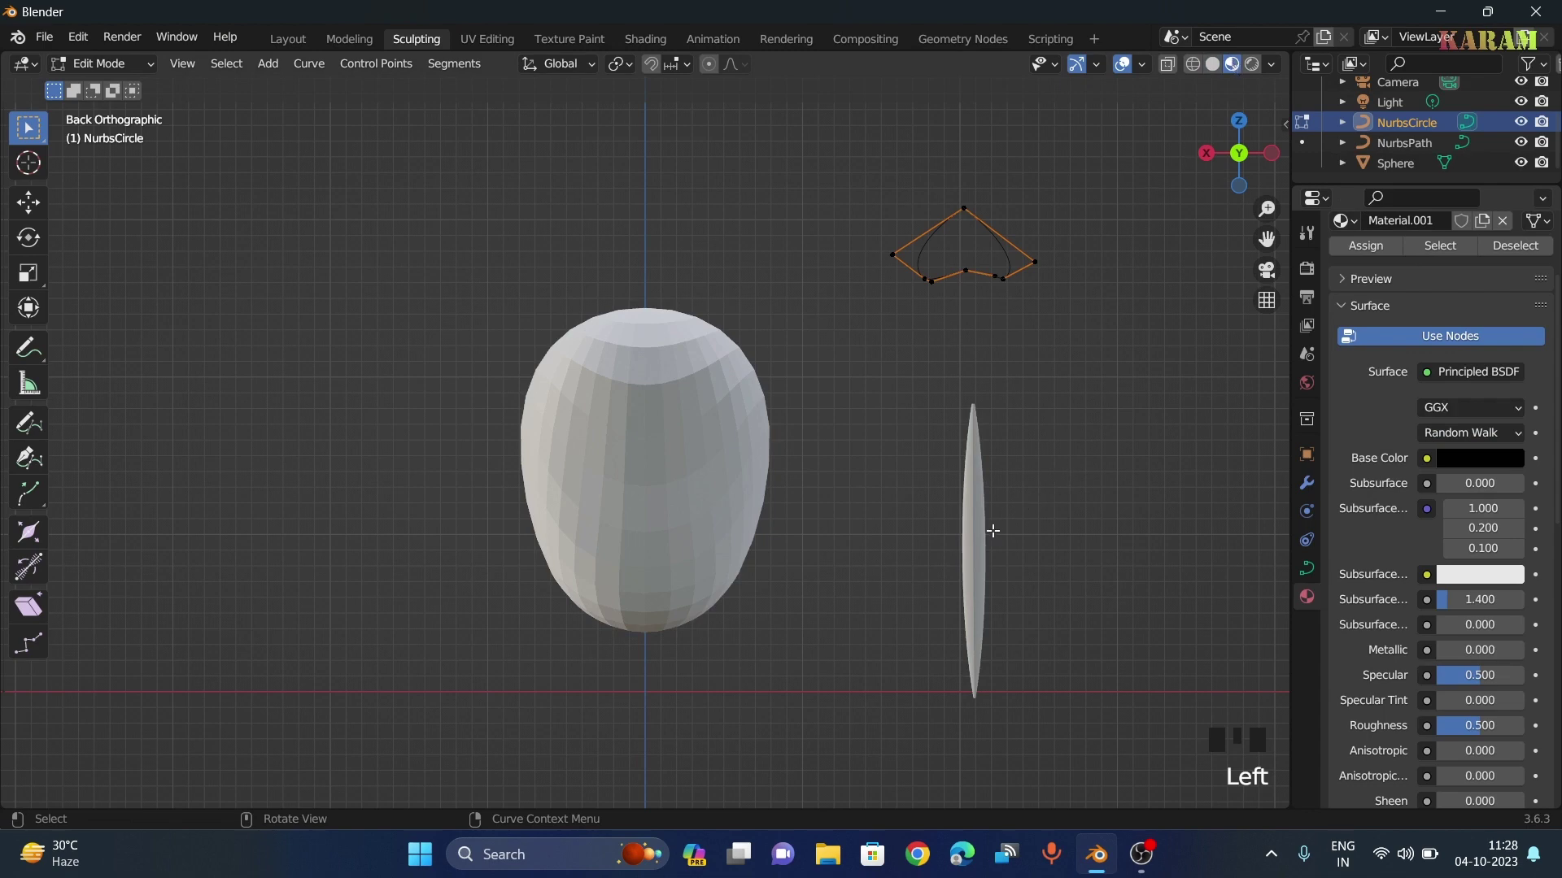
left_click(984, 536)
key("ctrl+z")
key("ctrl+z")
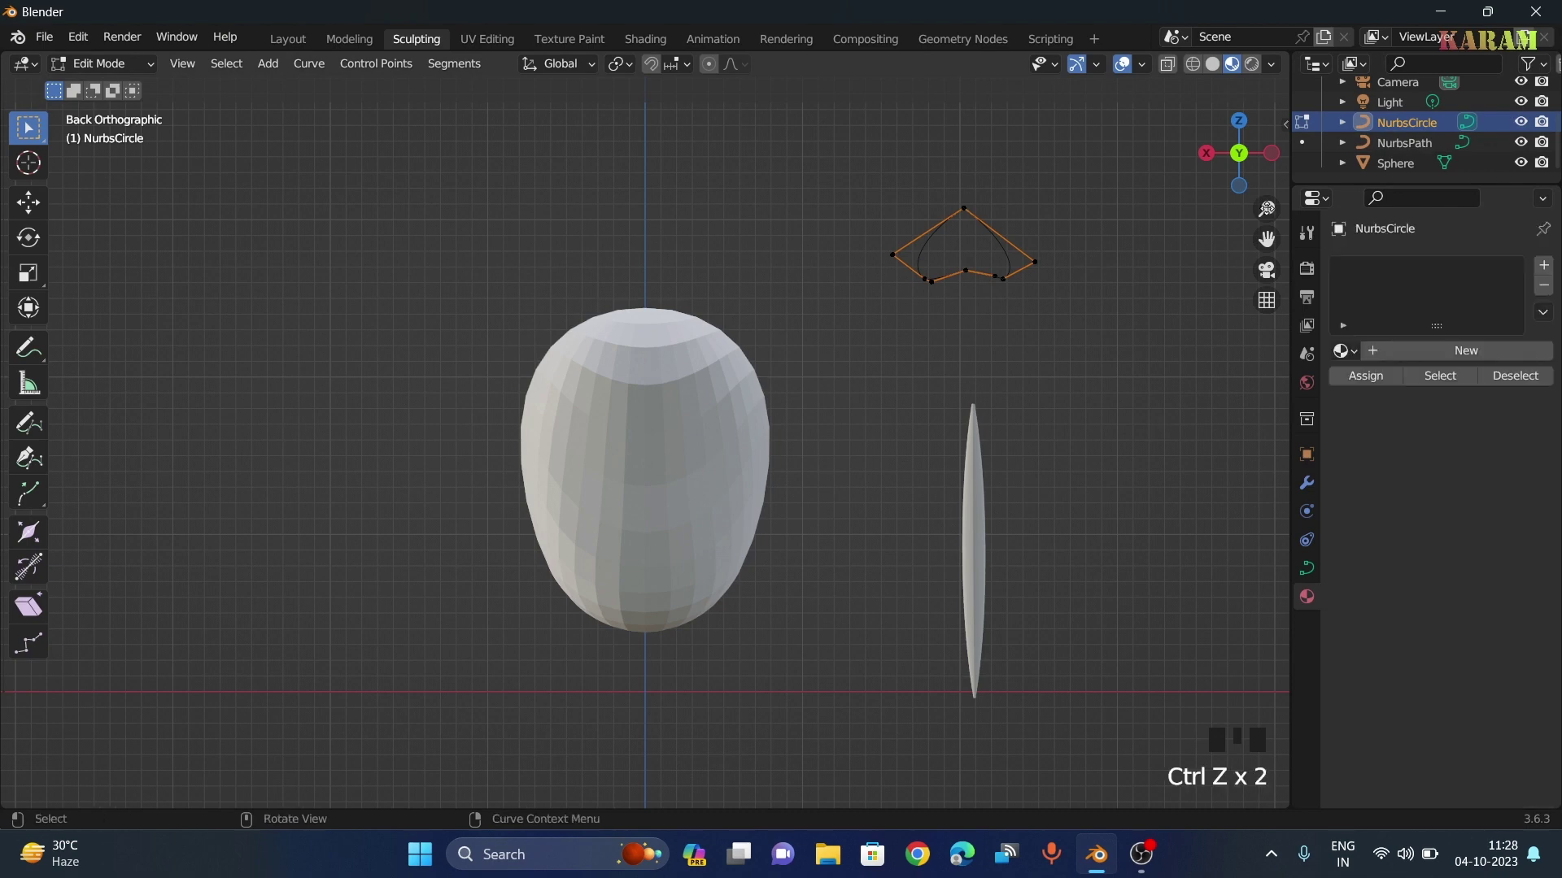
Switch editing to the NurbsPath and give it a new material with a dark maroon base color: hue 0.958, saturation 0.908, value 0.022
left_click(1302, 142)
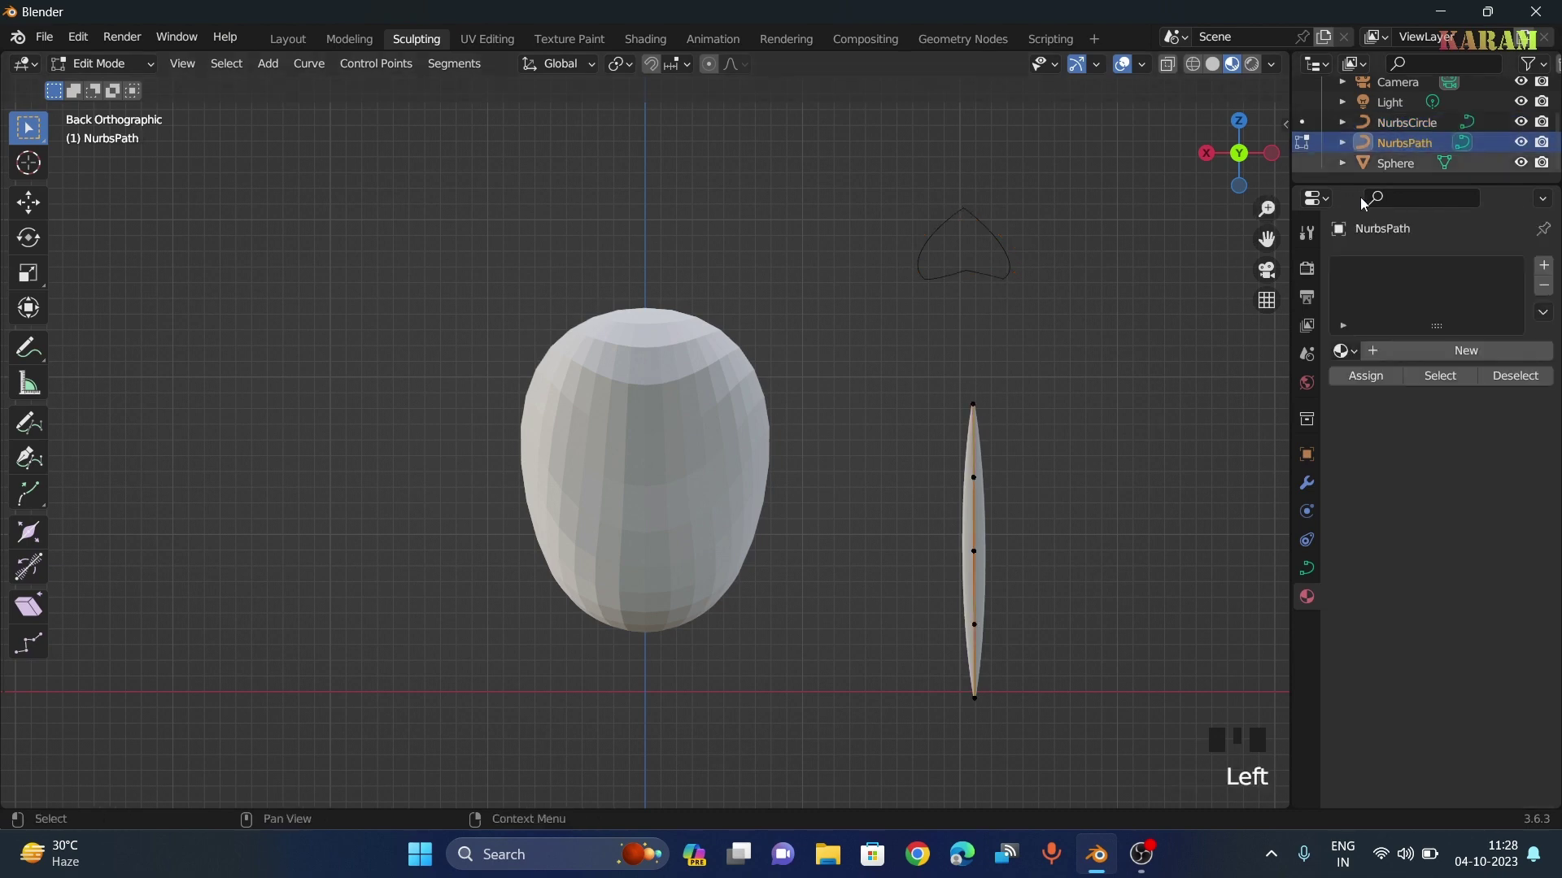
left_click(1455, 351)
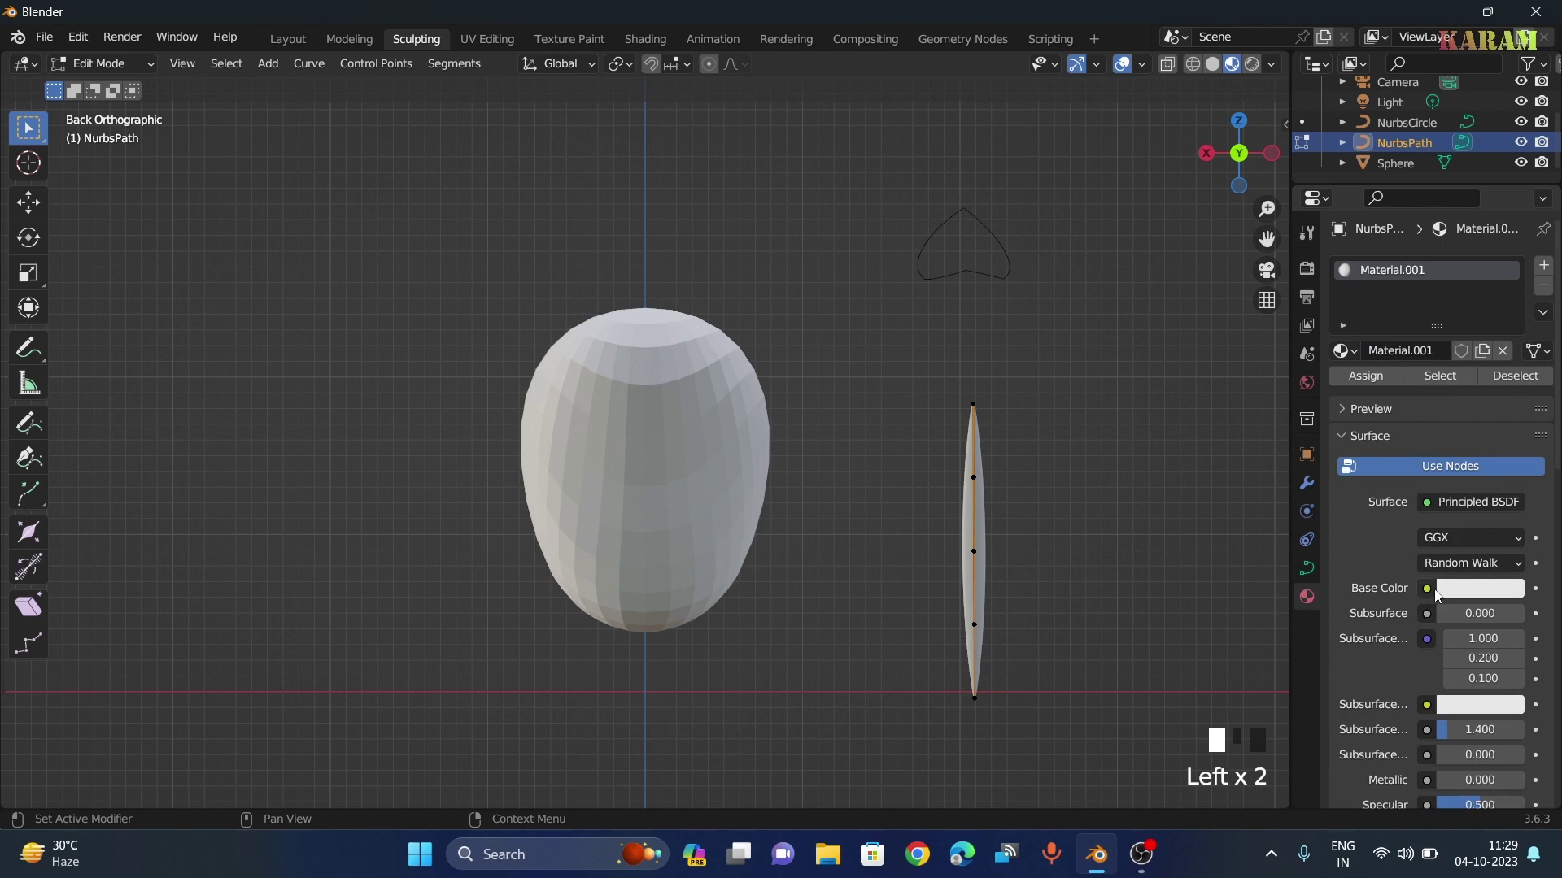
left_click(1437, 596)
left_click(1466, 589)
left_click_drag(1507, 398, 1507, 423)
left_click(1446, 432)
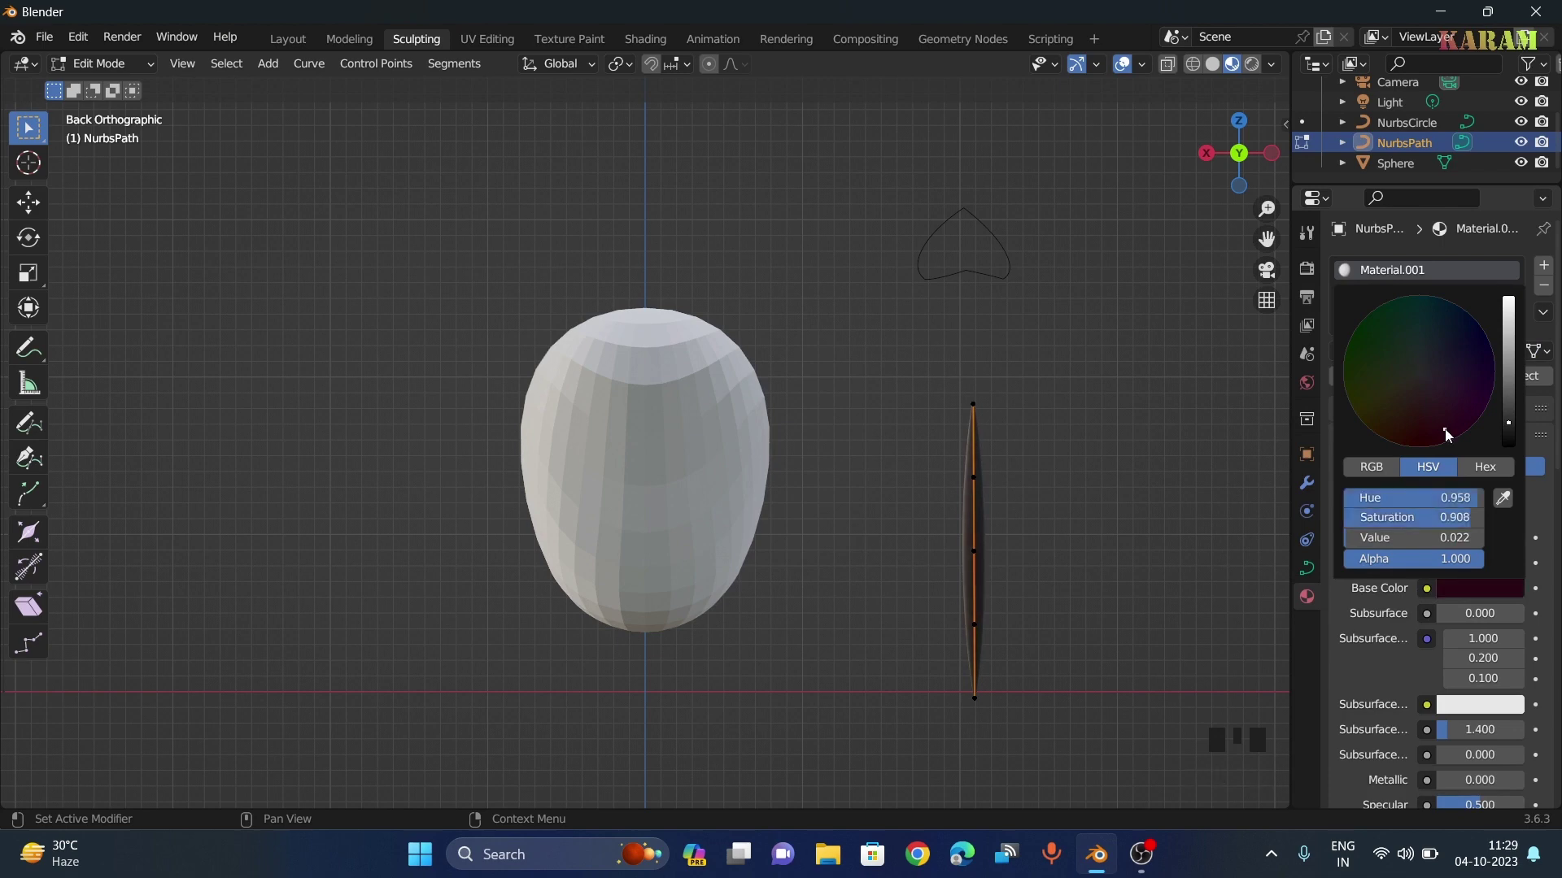
left_click(1171, 516)
Examine the colored strand and the sphere from several angles, checking Rendered shading before returning to Material Preview
middle_click_drag(1098, 588, 1160, 309)
left_click(1232, 155)
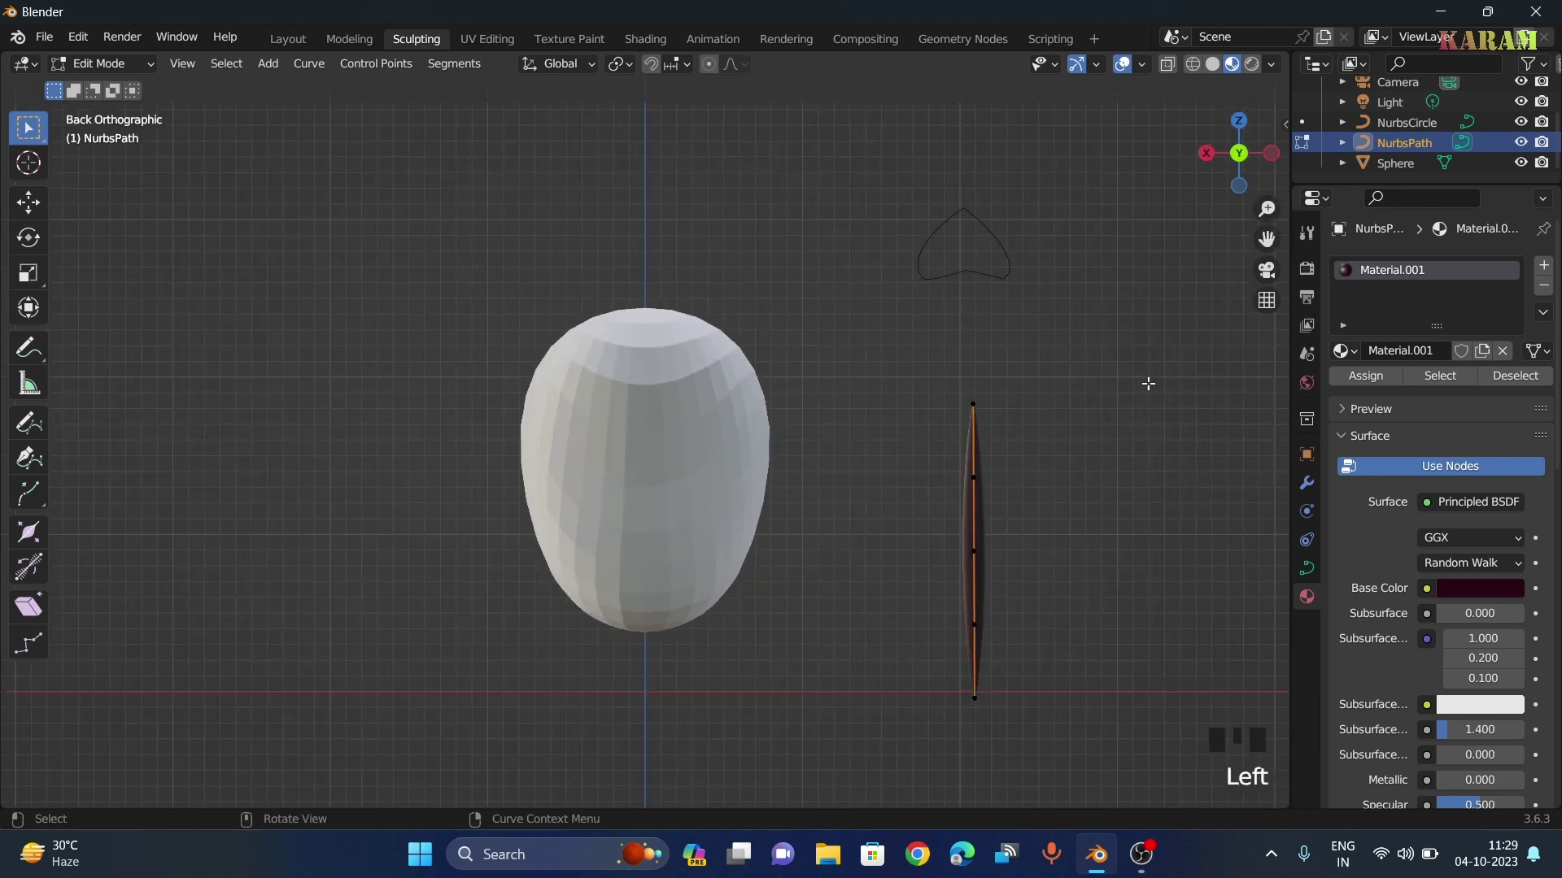
middle_click_drag(1109, 460, 1070, 464)
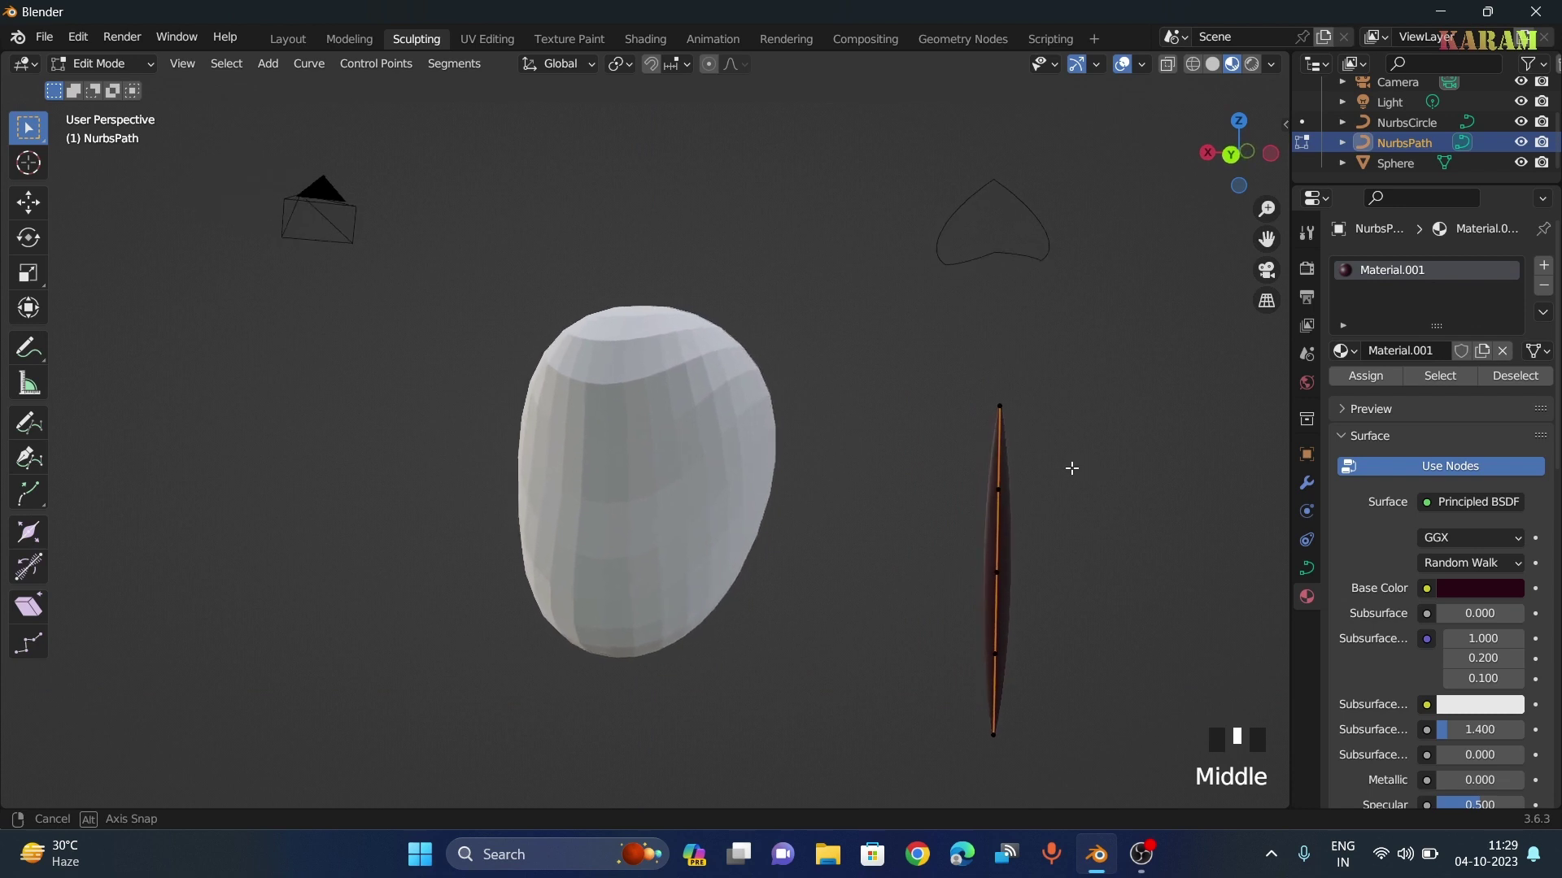
scroll(1052, 468, "up", 2)
middle_click_drag(1136, 504, 1011, 446)
scroll(1071, 463, "down", 2)
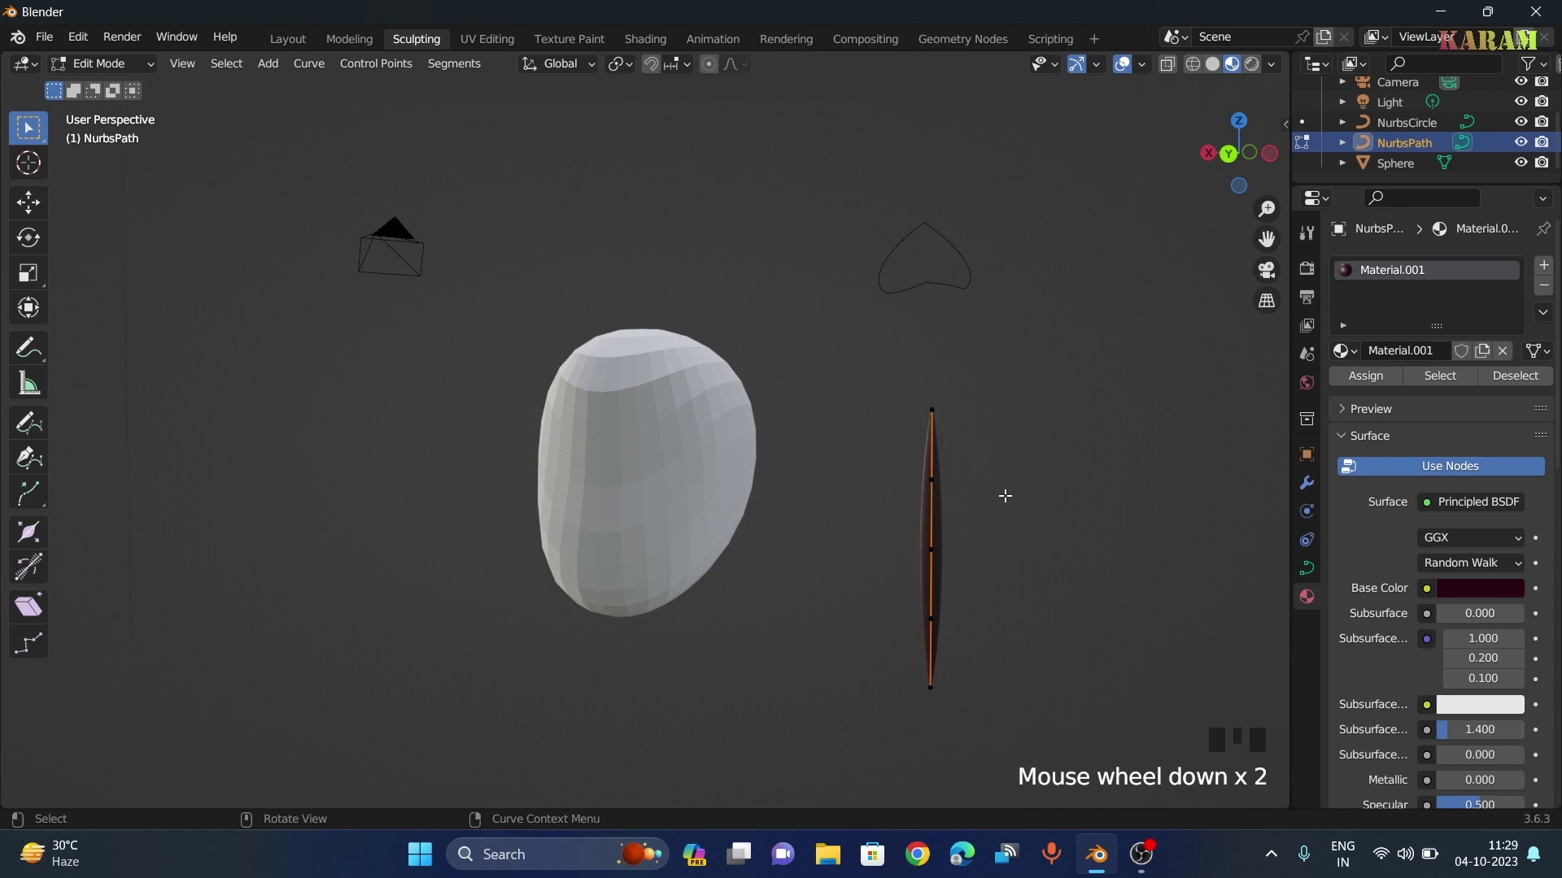
key("r")
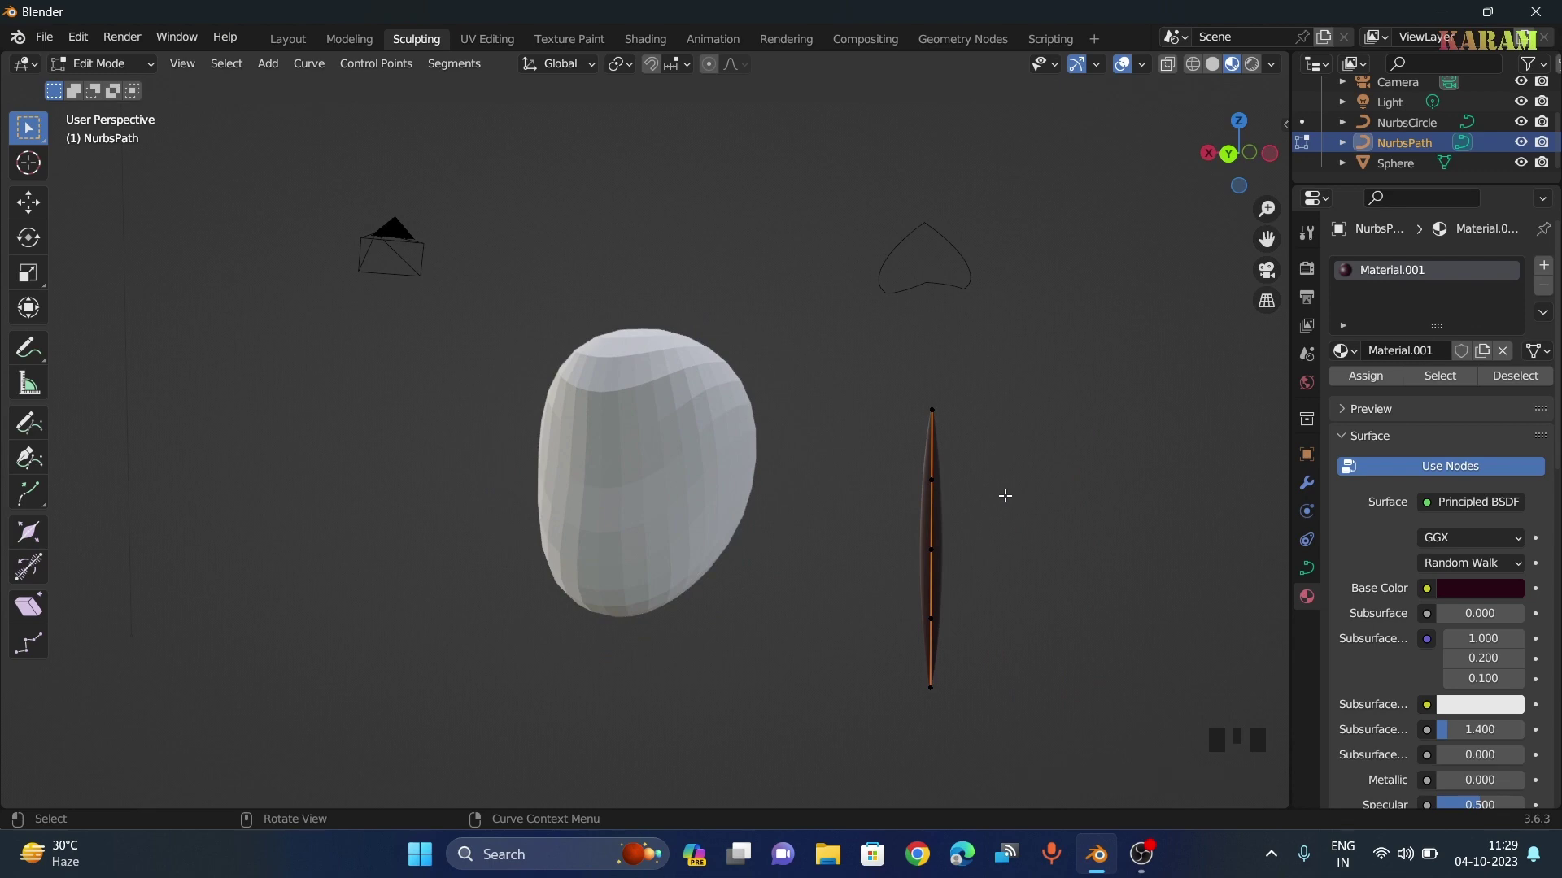
key("z")
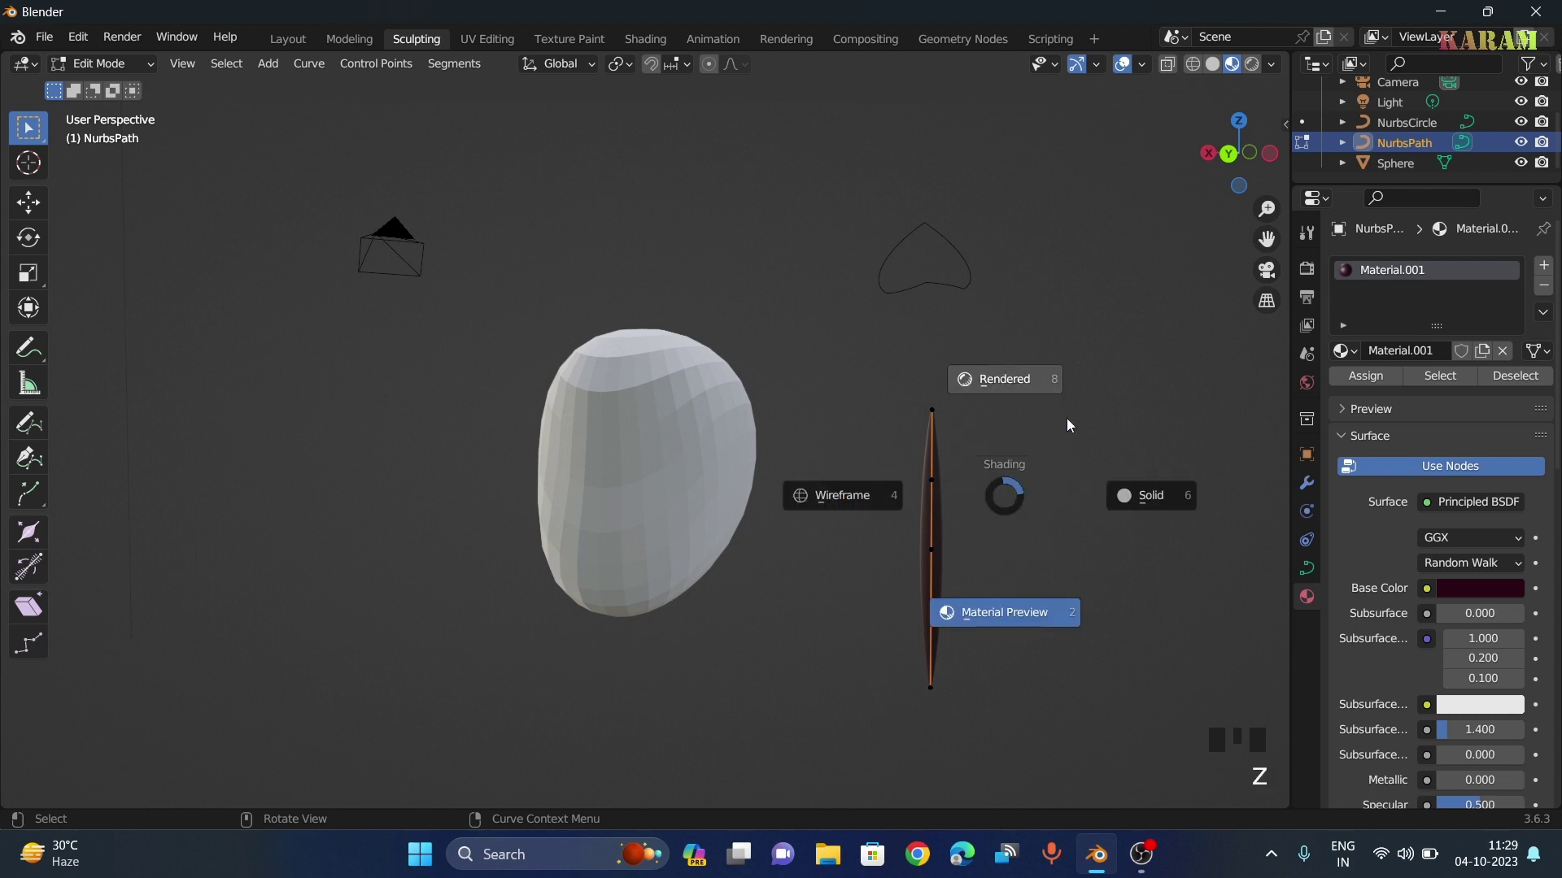
left_click(1131, 483)
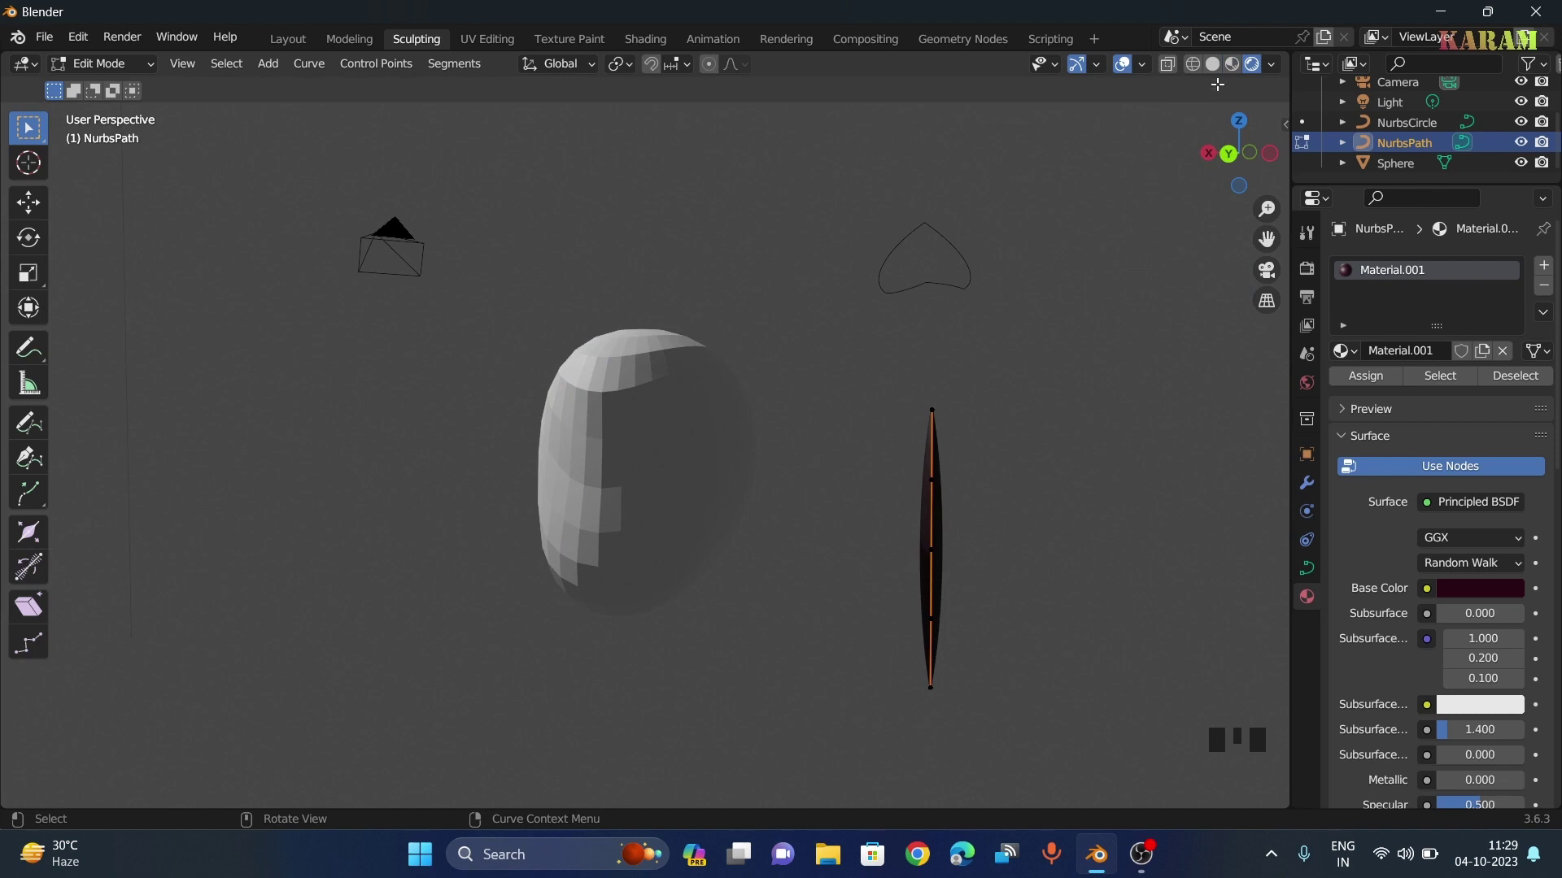
left_click(1231, 63)
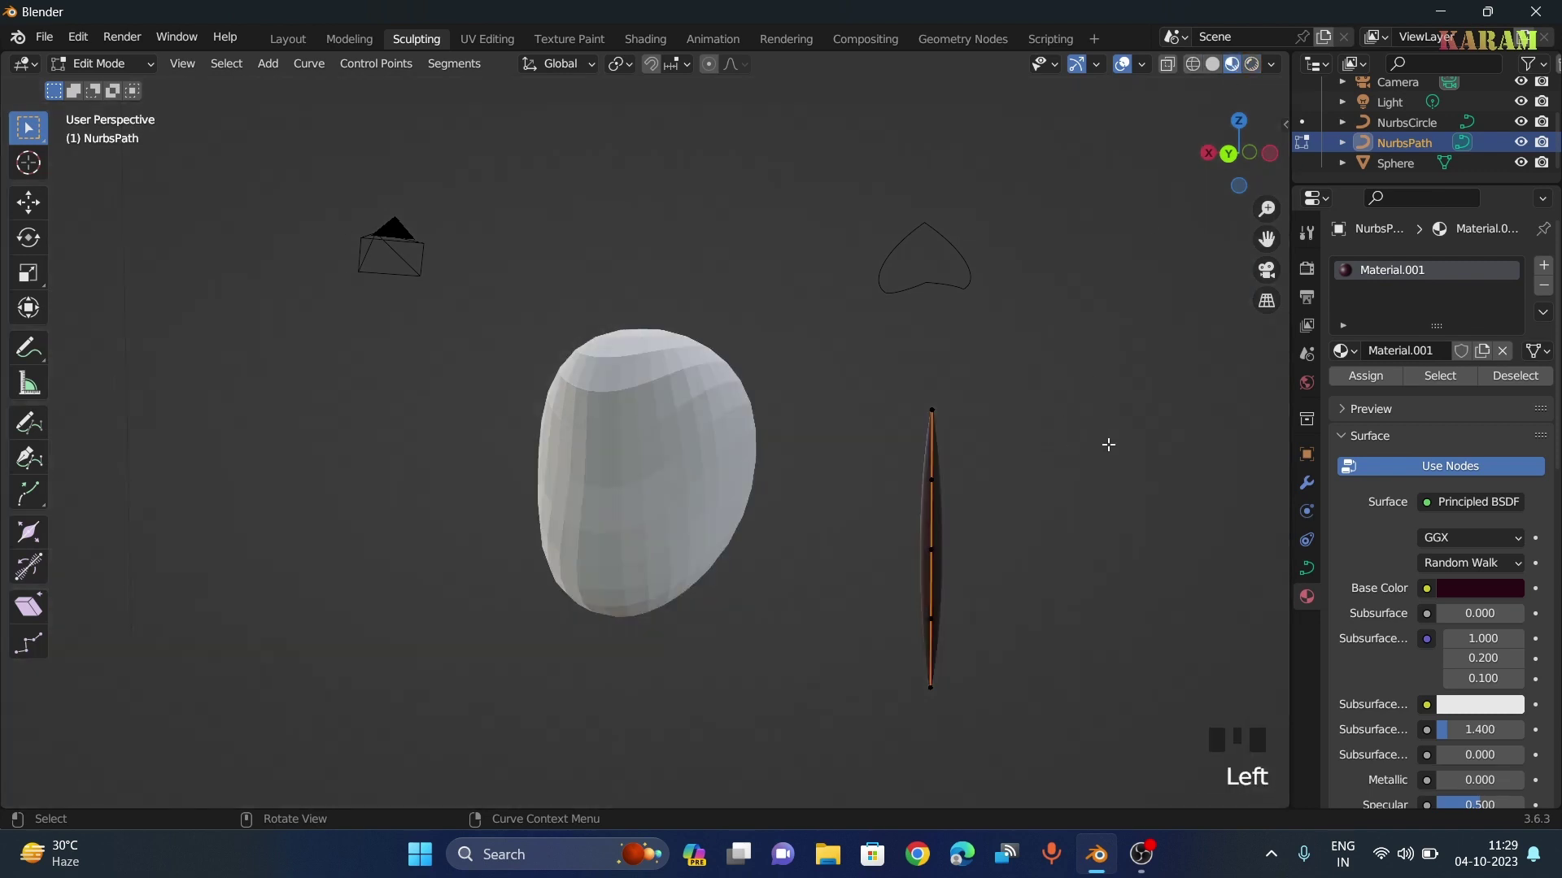
mouse_move(1107, 445)
middle_mouse_down()
mouse_move(1179, 453)
mouse_move(1133, 456)
middle_mouse_up()
scroll(1039, 503, "up", 2)
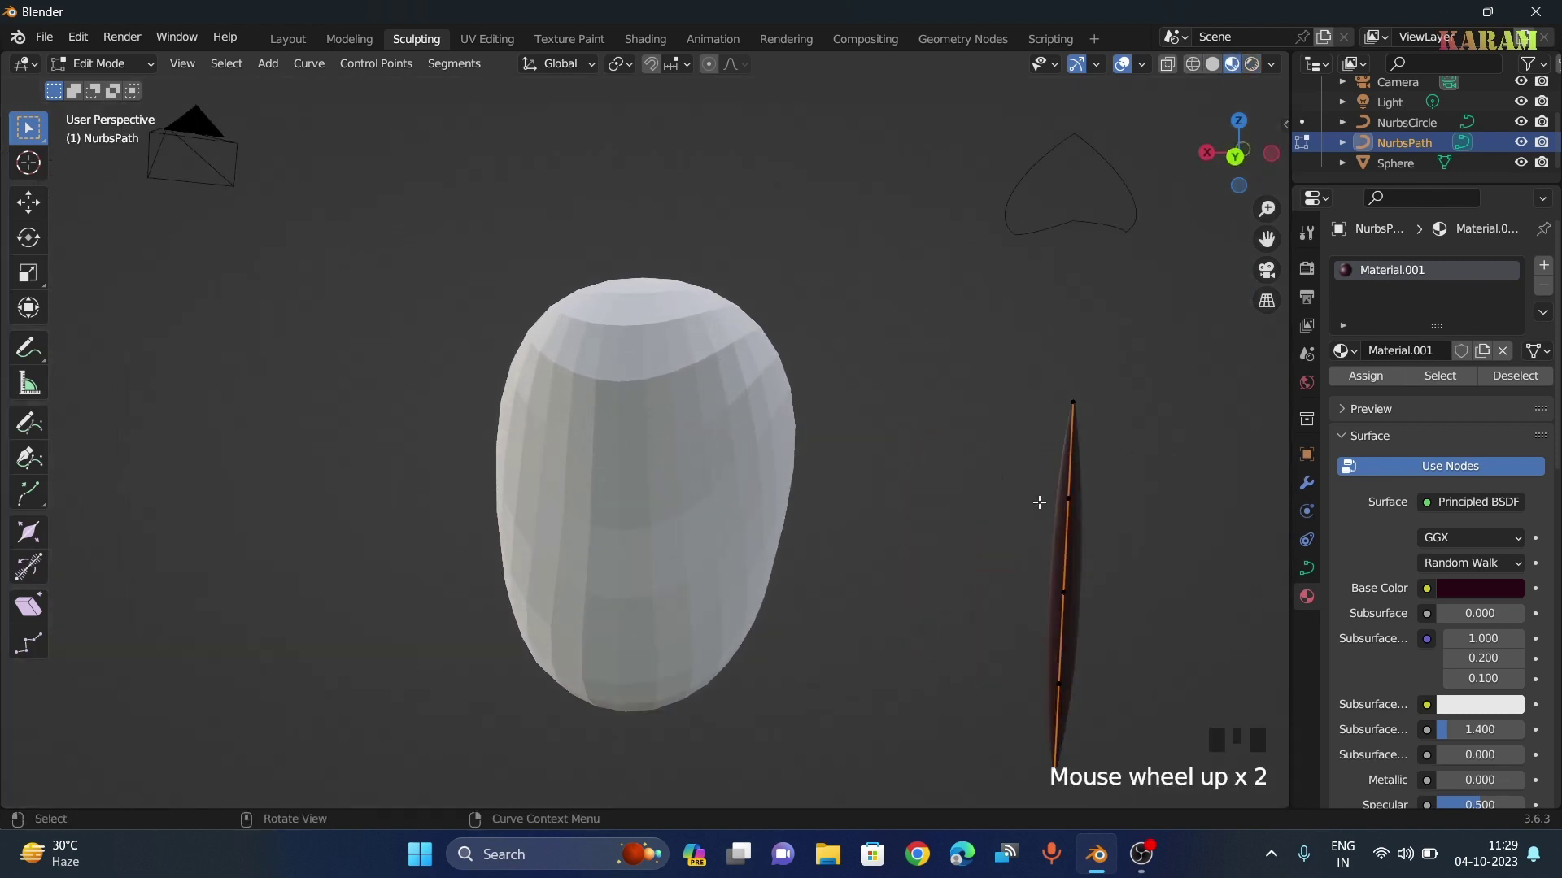
scroll(1125, 541, "down", 1)
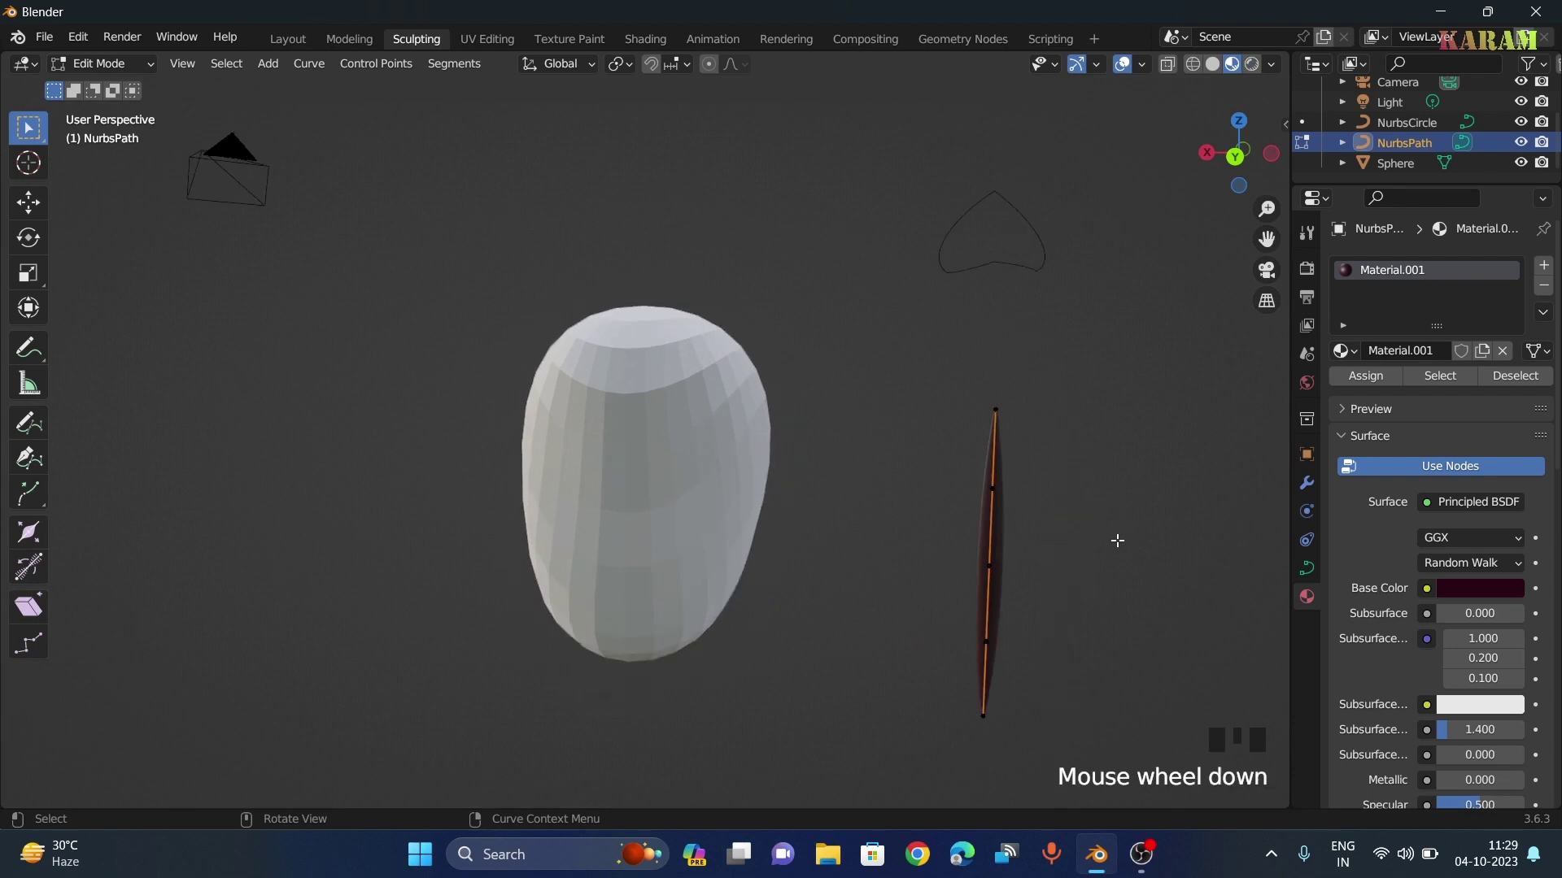
Show the viewport in Solid shading and return the NurbsPath from Edit Mode to Object Mode
key("r")
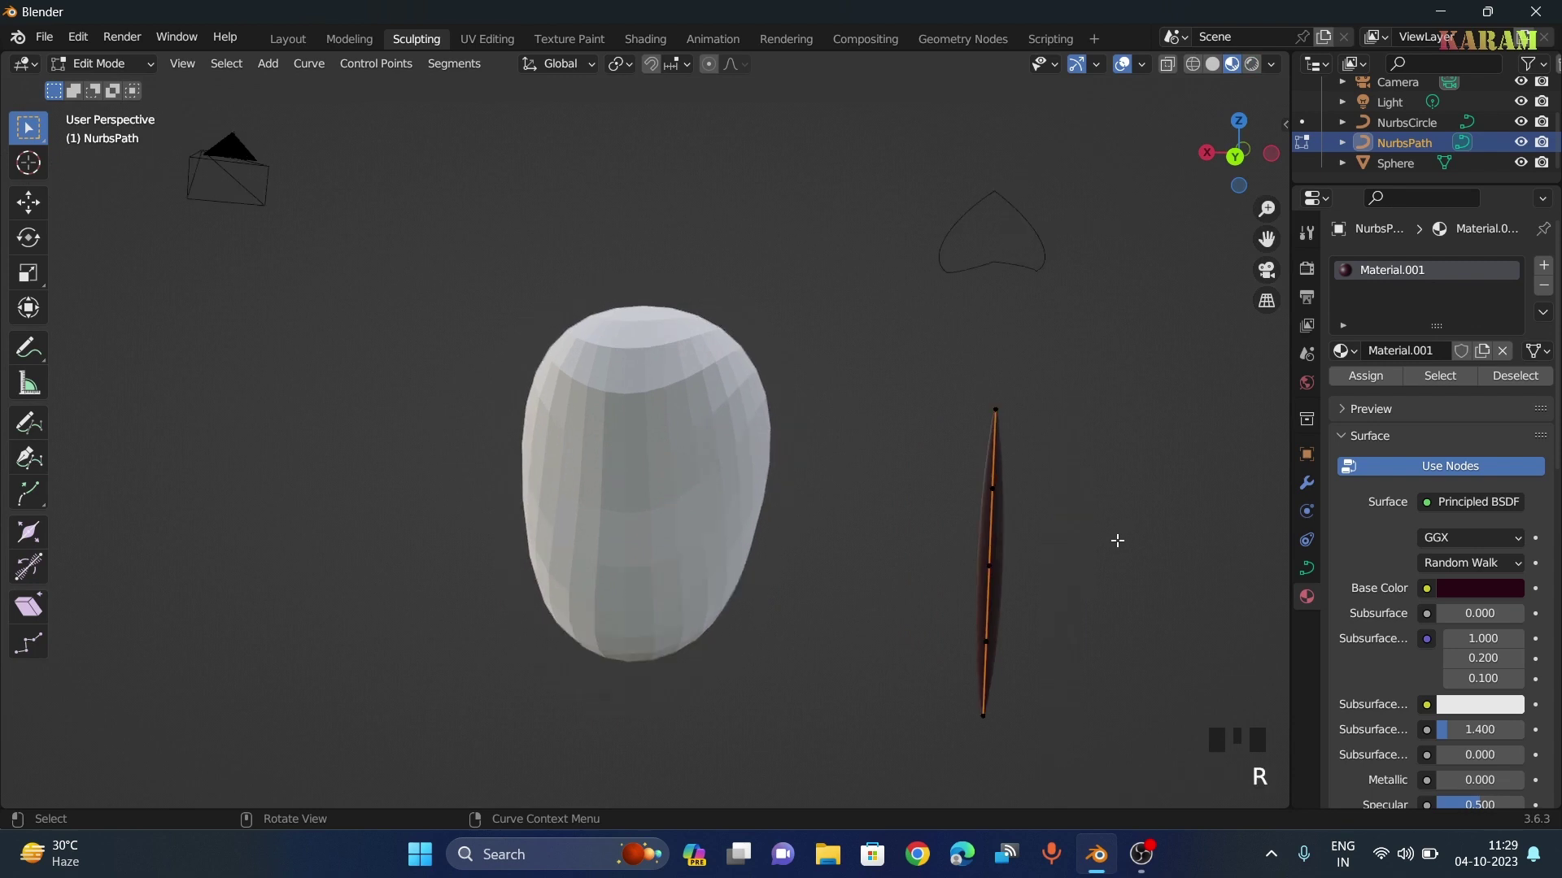
key("z")
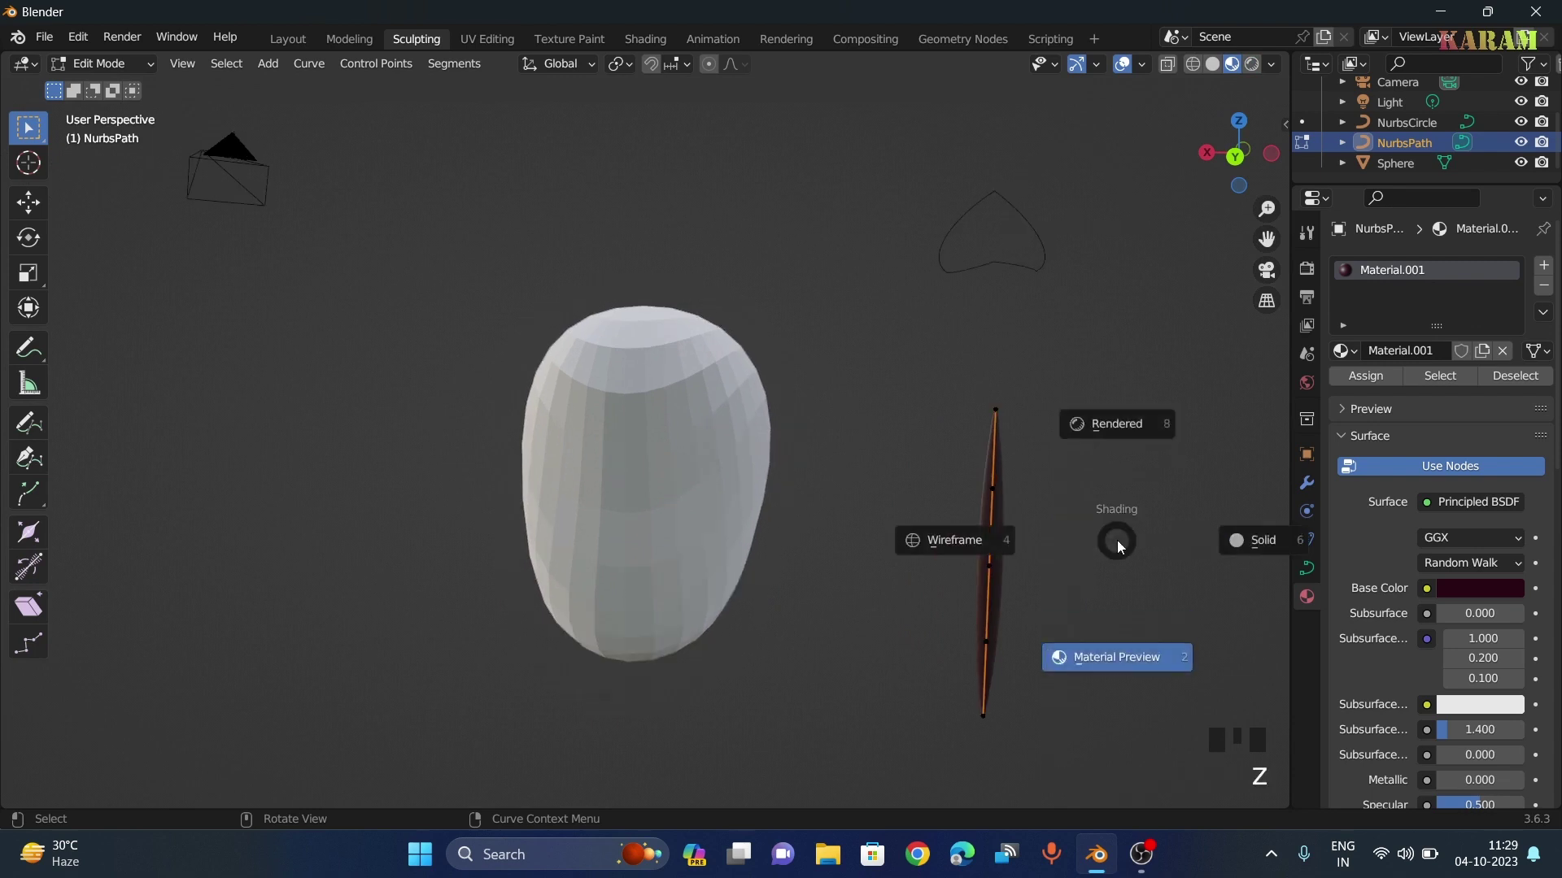
left_click(1259, 535)
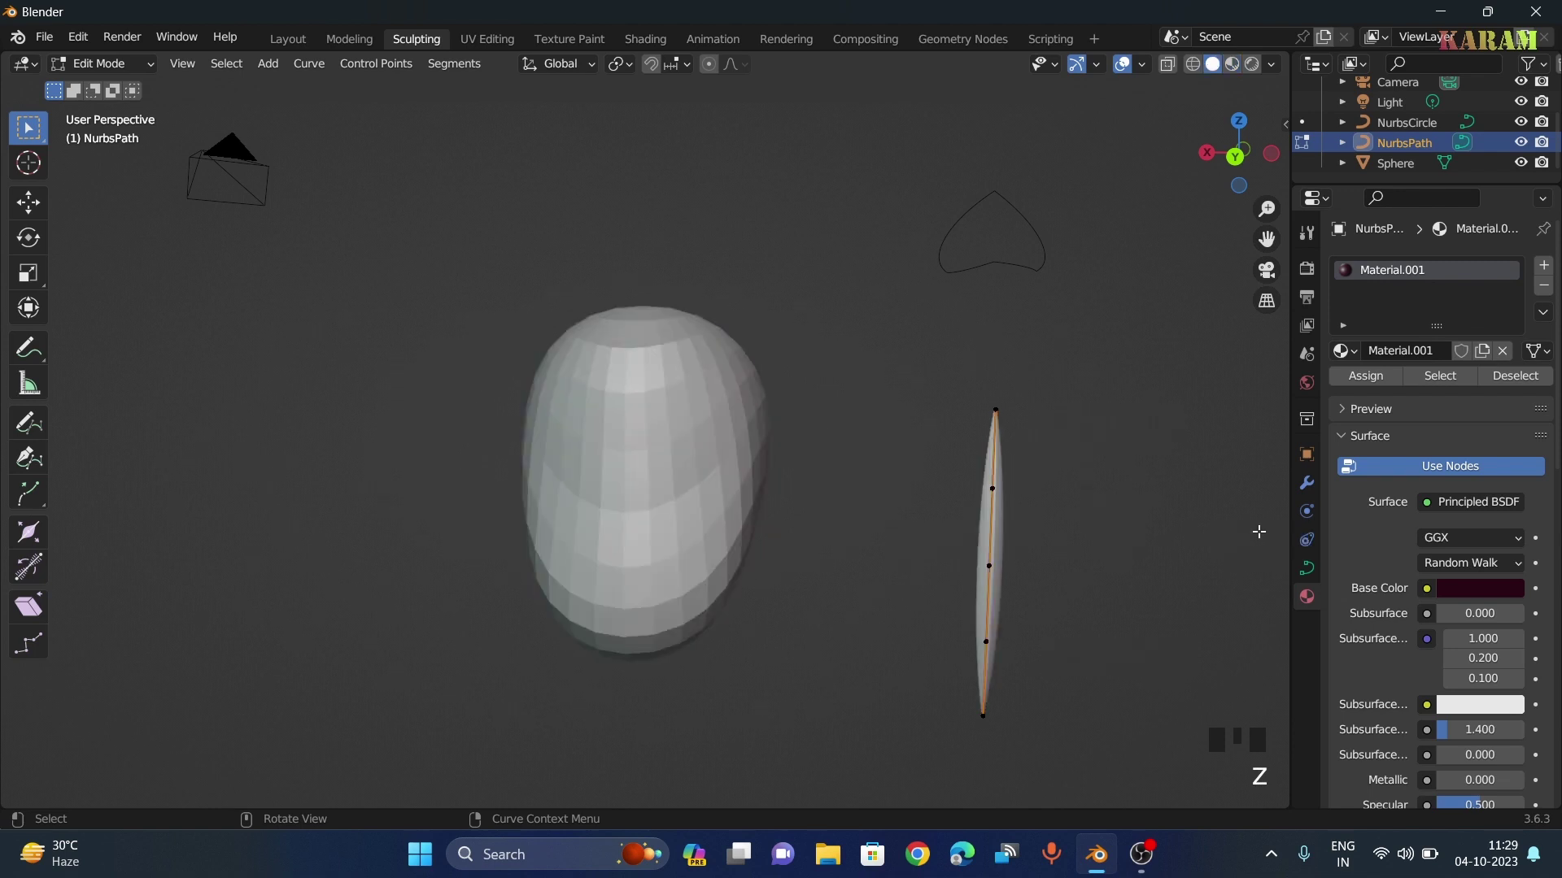
left_click(992, 480)
left_click(102, 63)
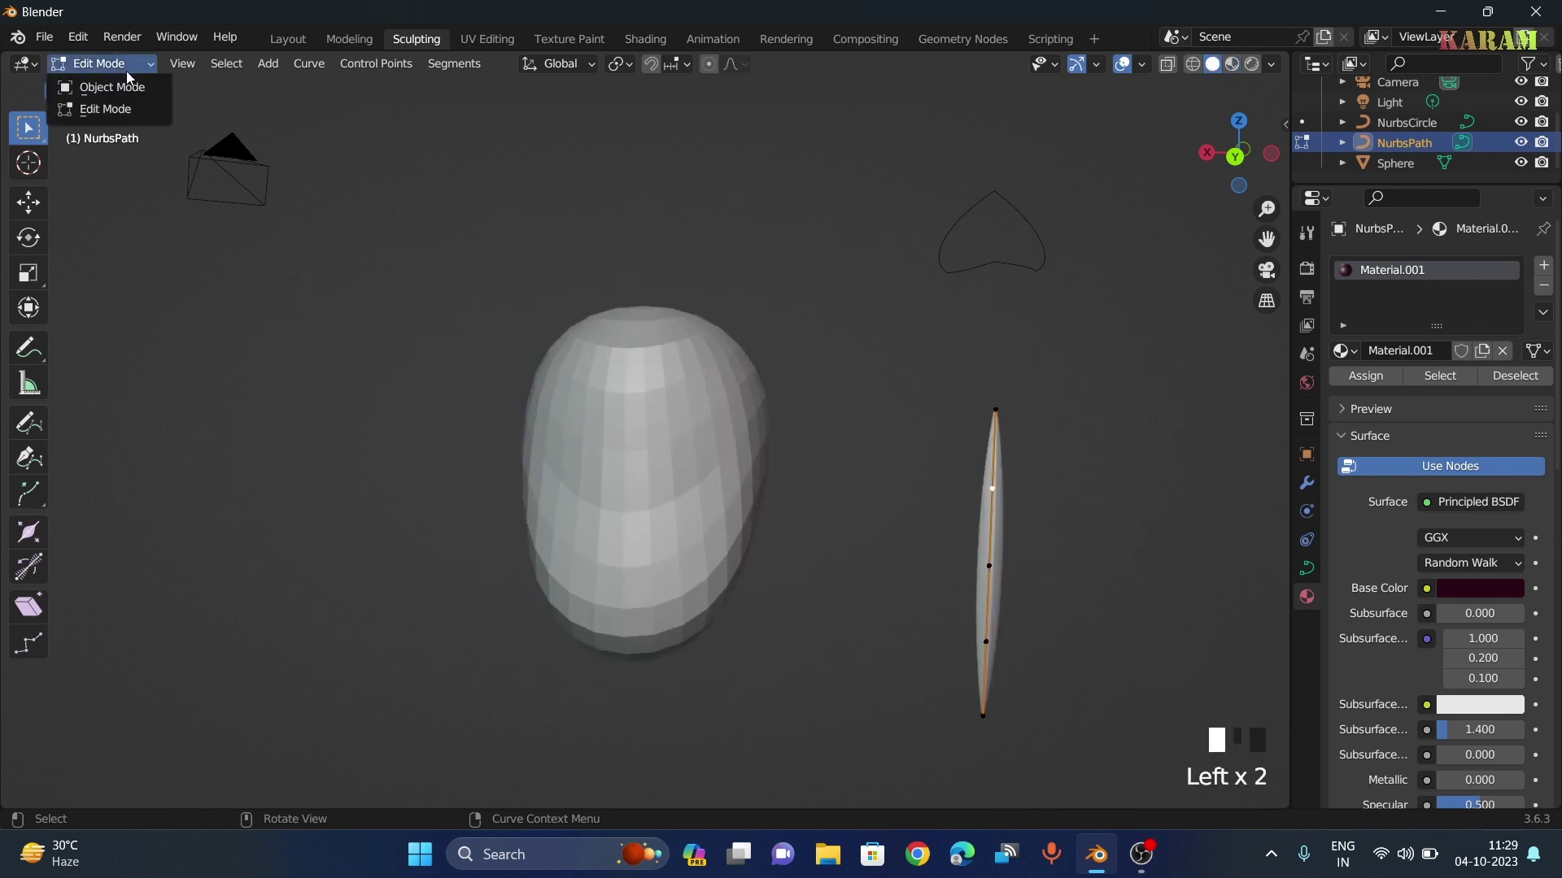
left_click(104, 83)
Rotate the NurbsPath strand by about -275° around the global Z axis
left_click(994, 519)
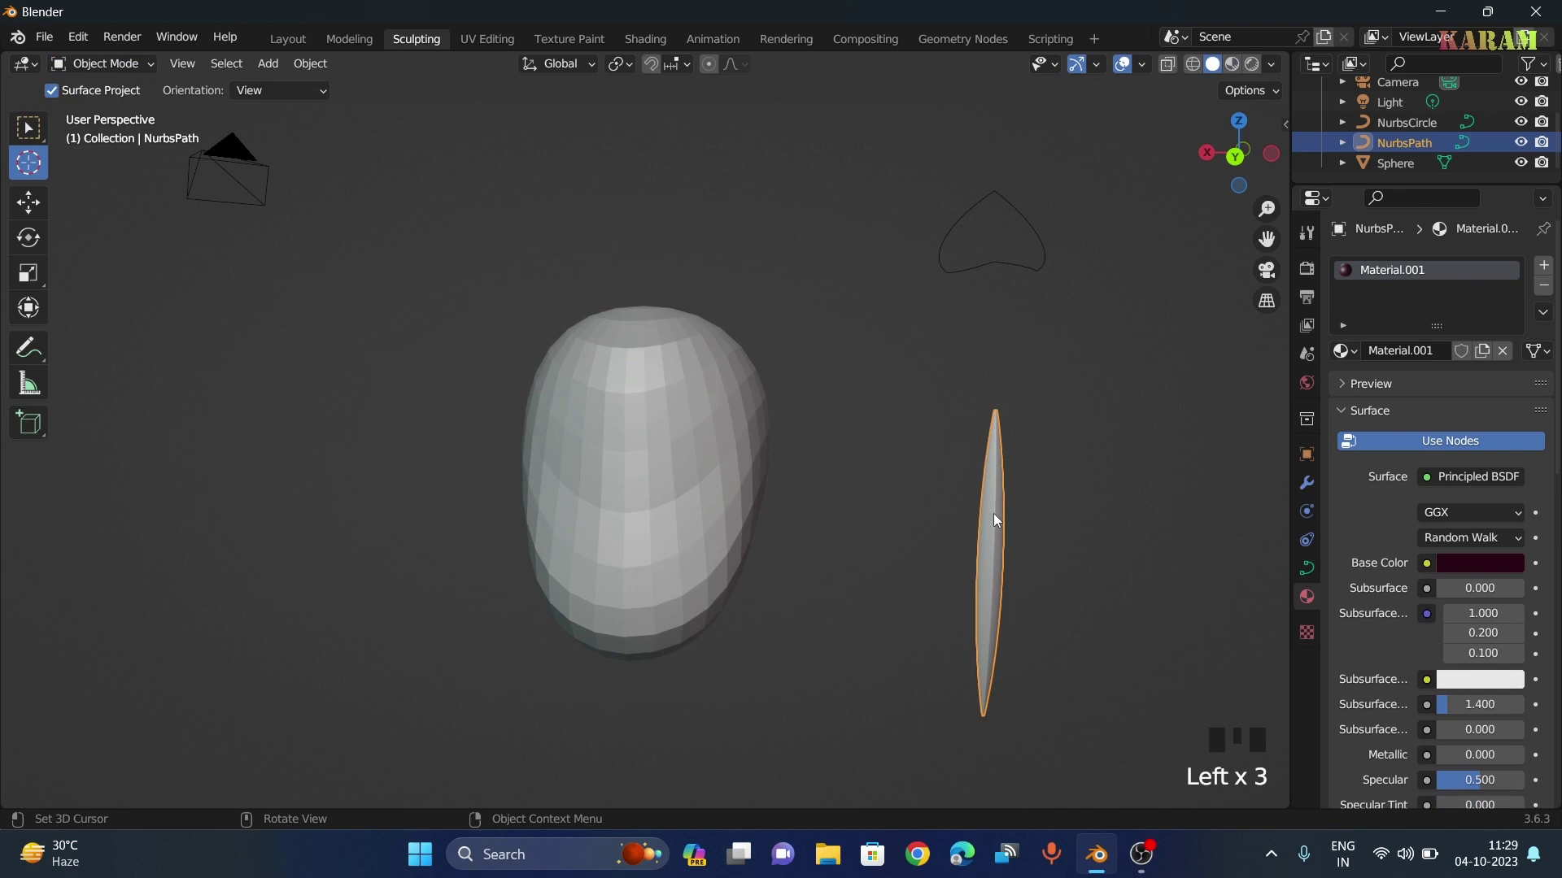
key("r")
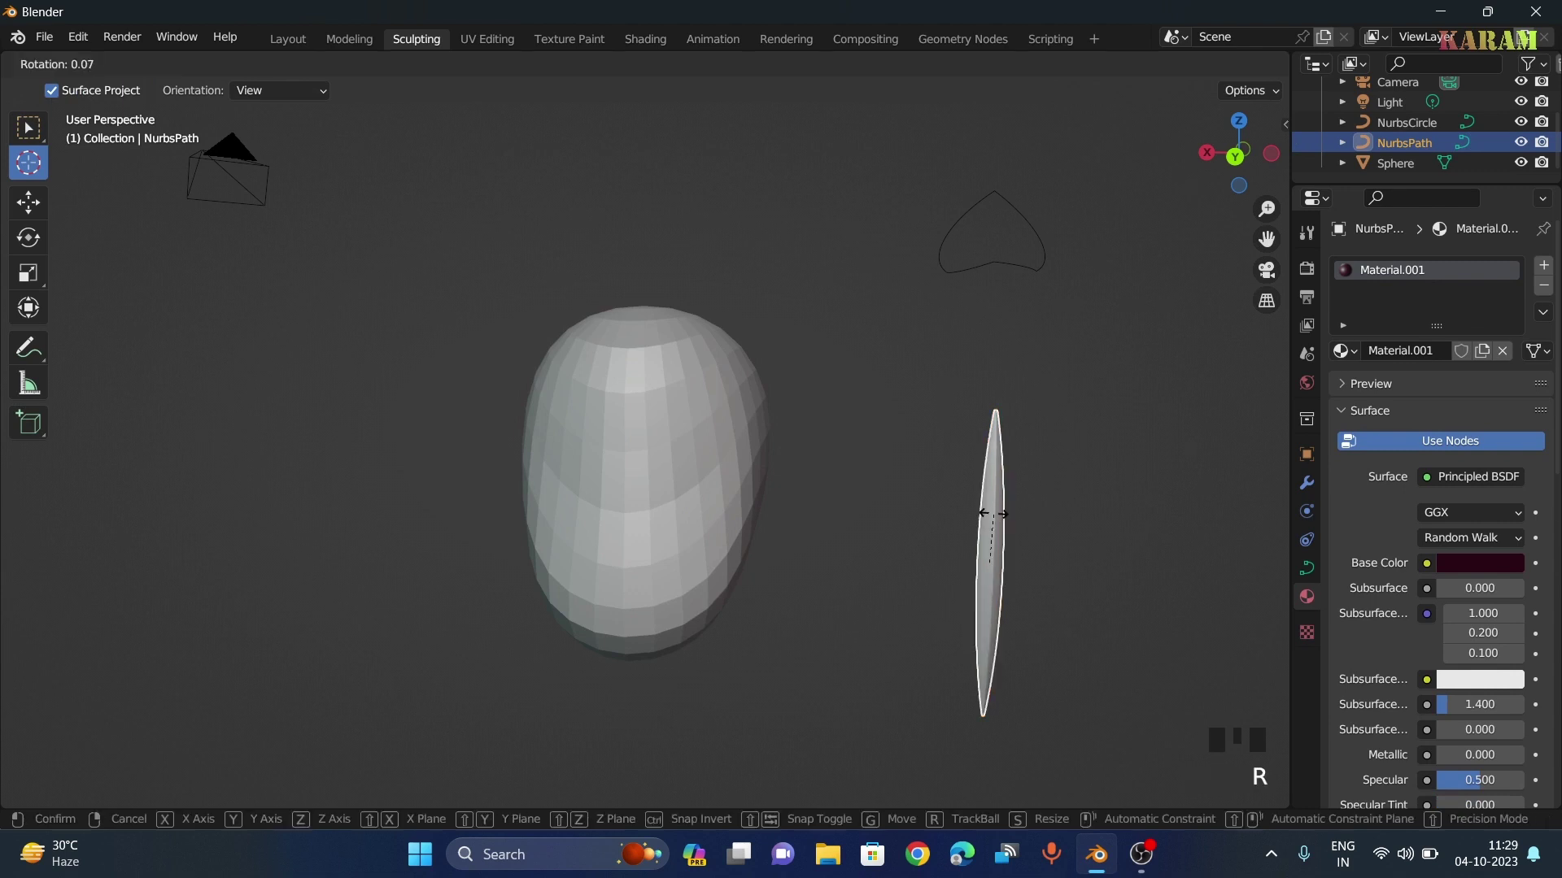
key("z")
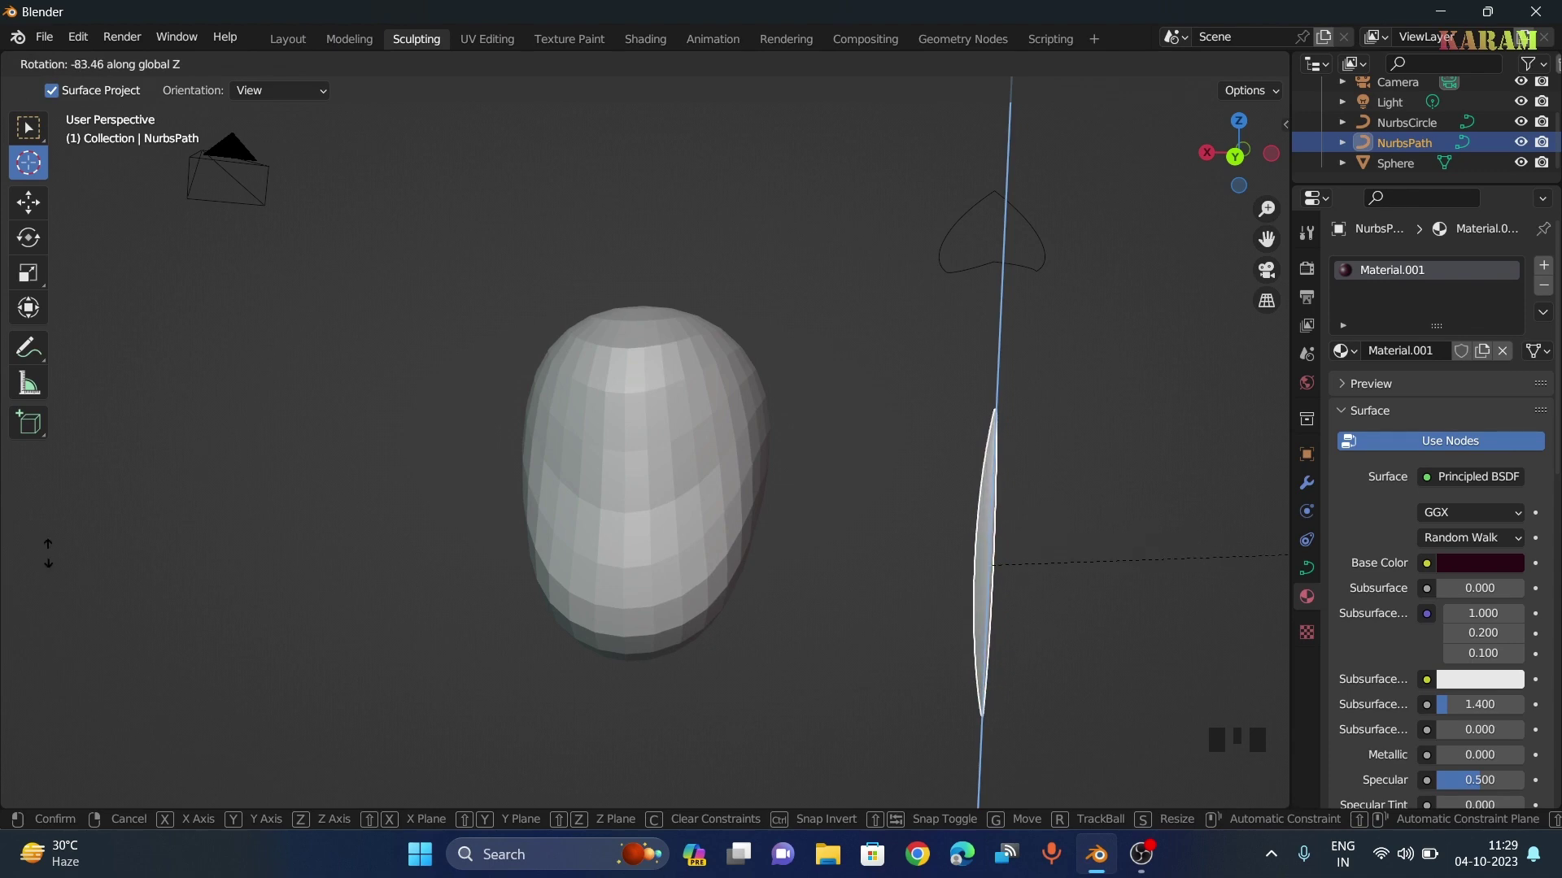
left_click(686, 518)
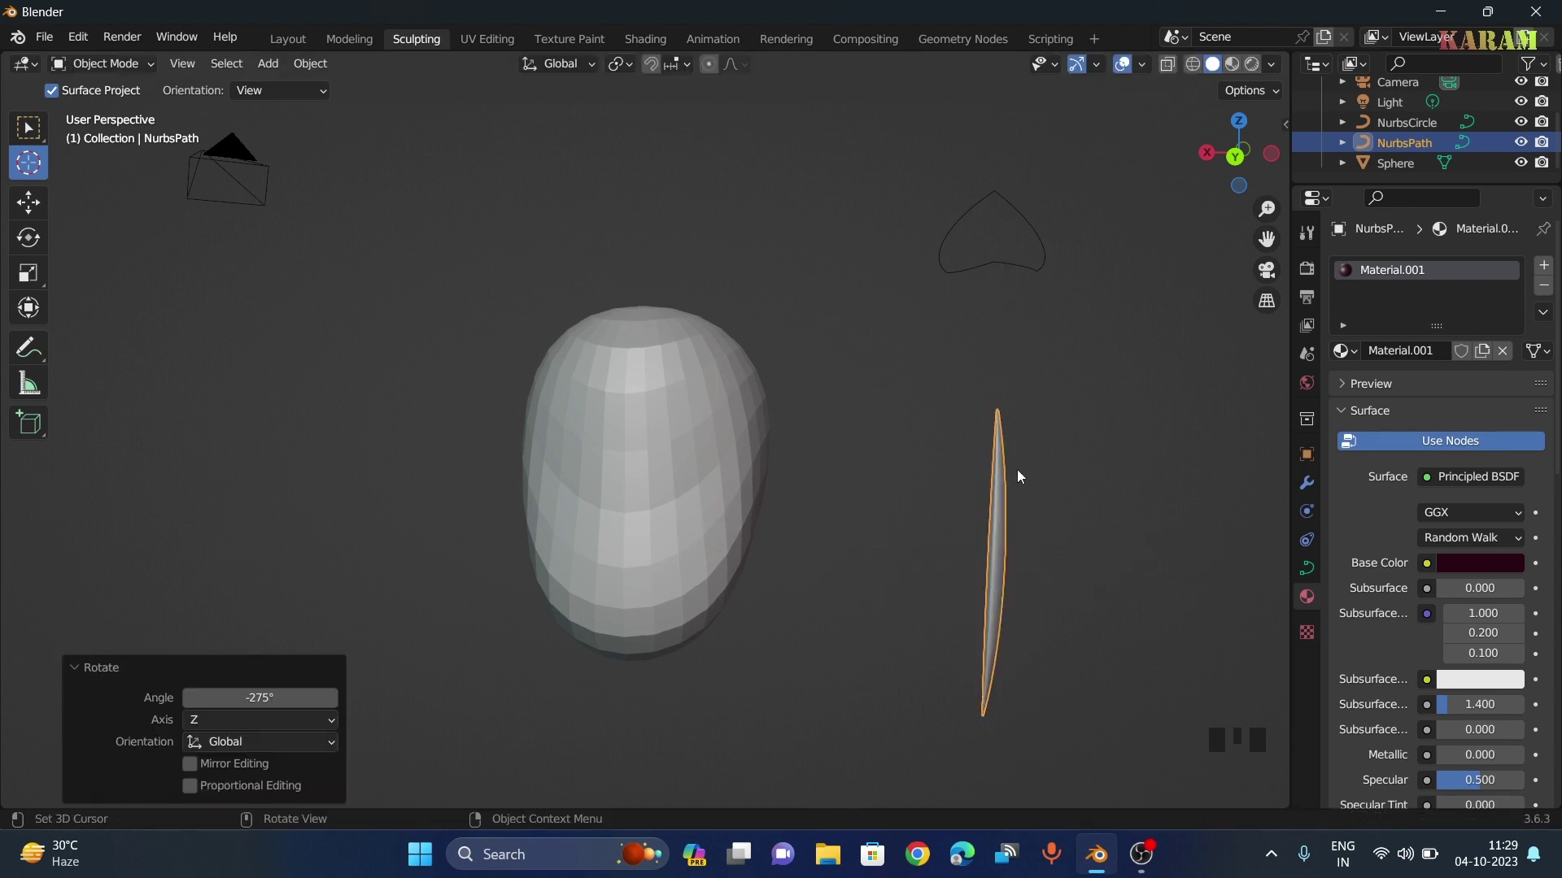
left_click(102, 63)
left_click(98, 108)
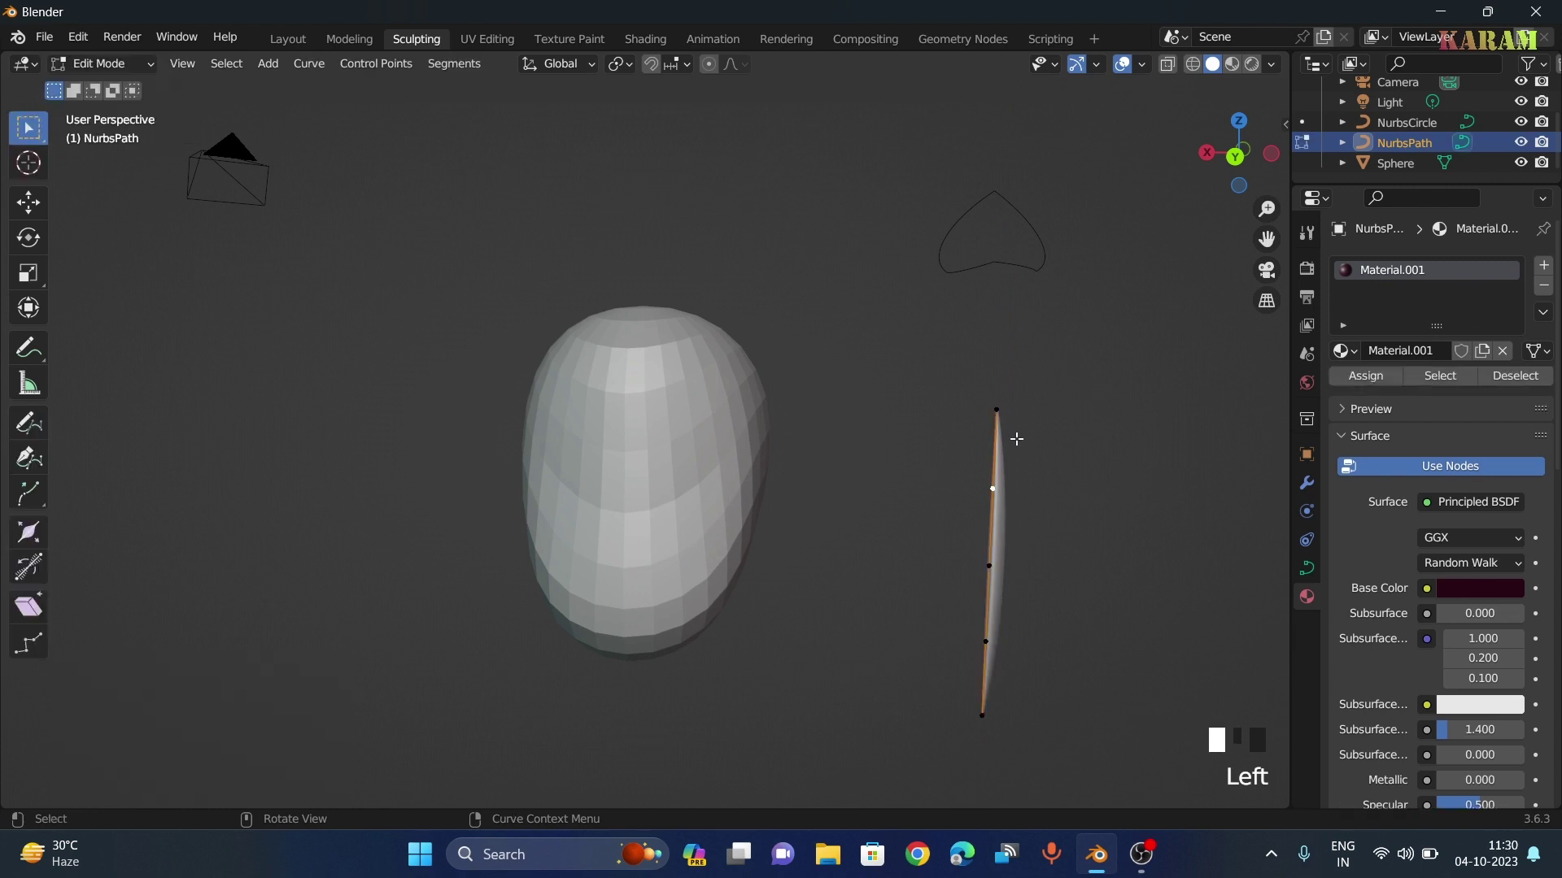
left_click(102, 63)
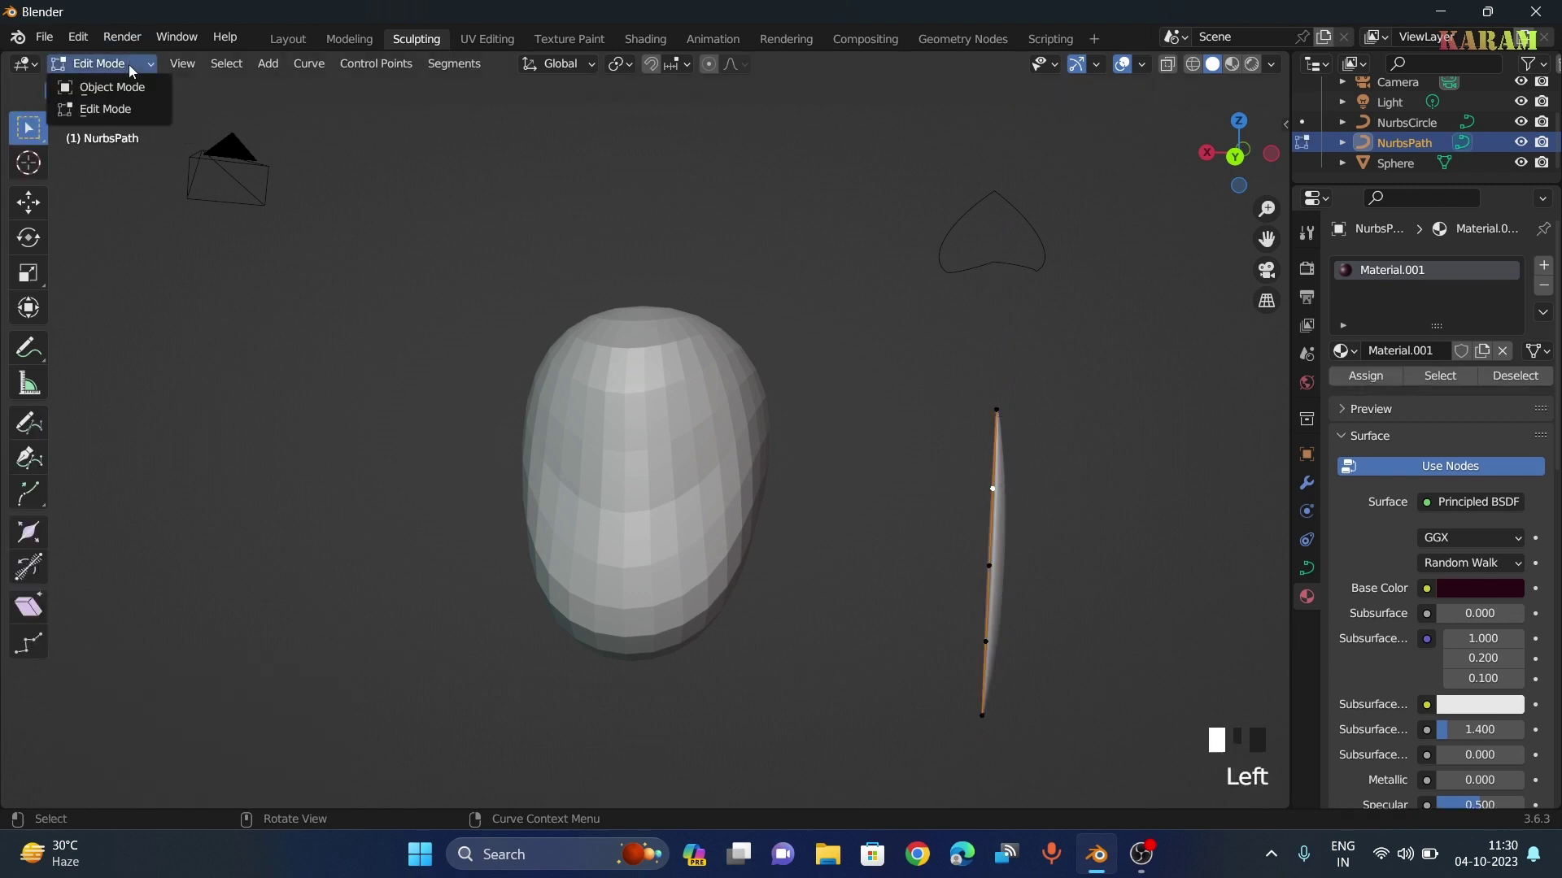
left_click(106, 90)
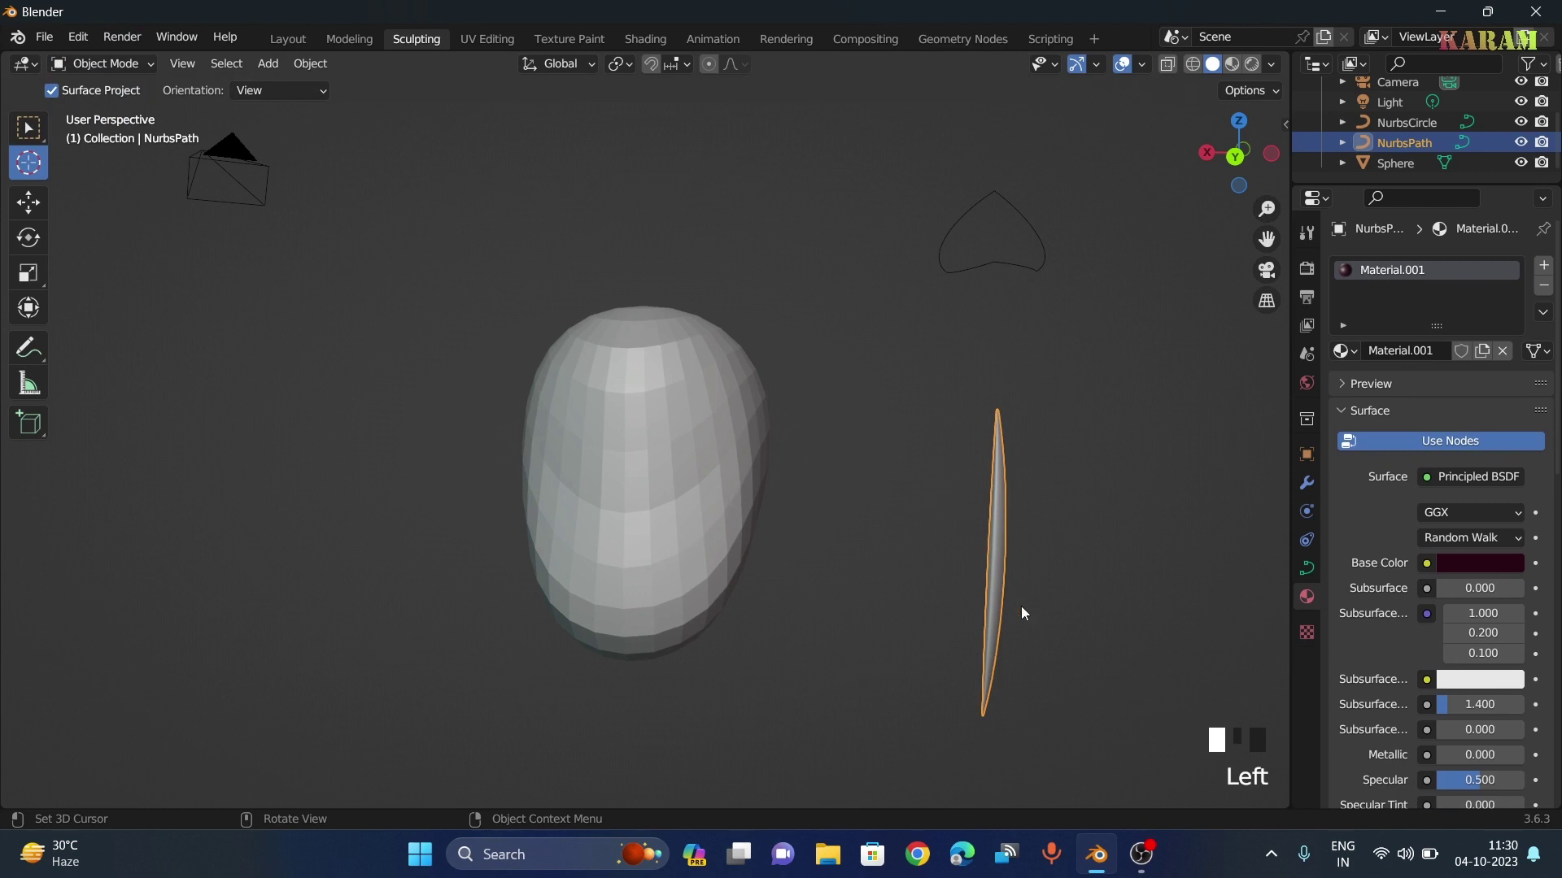
Move the strand against the side of the egg-shaped sphere, by about 1.39 m in X, 0.10 m in Y and 0.62 m in Z
key("g")
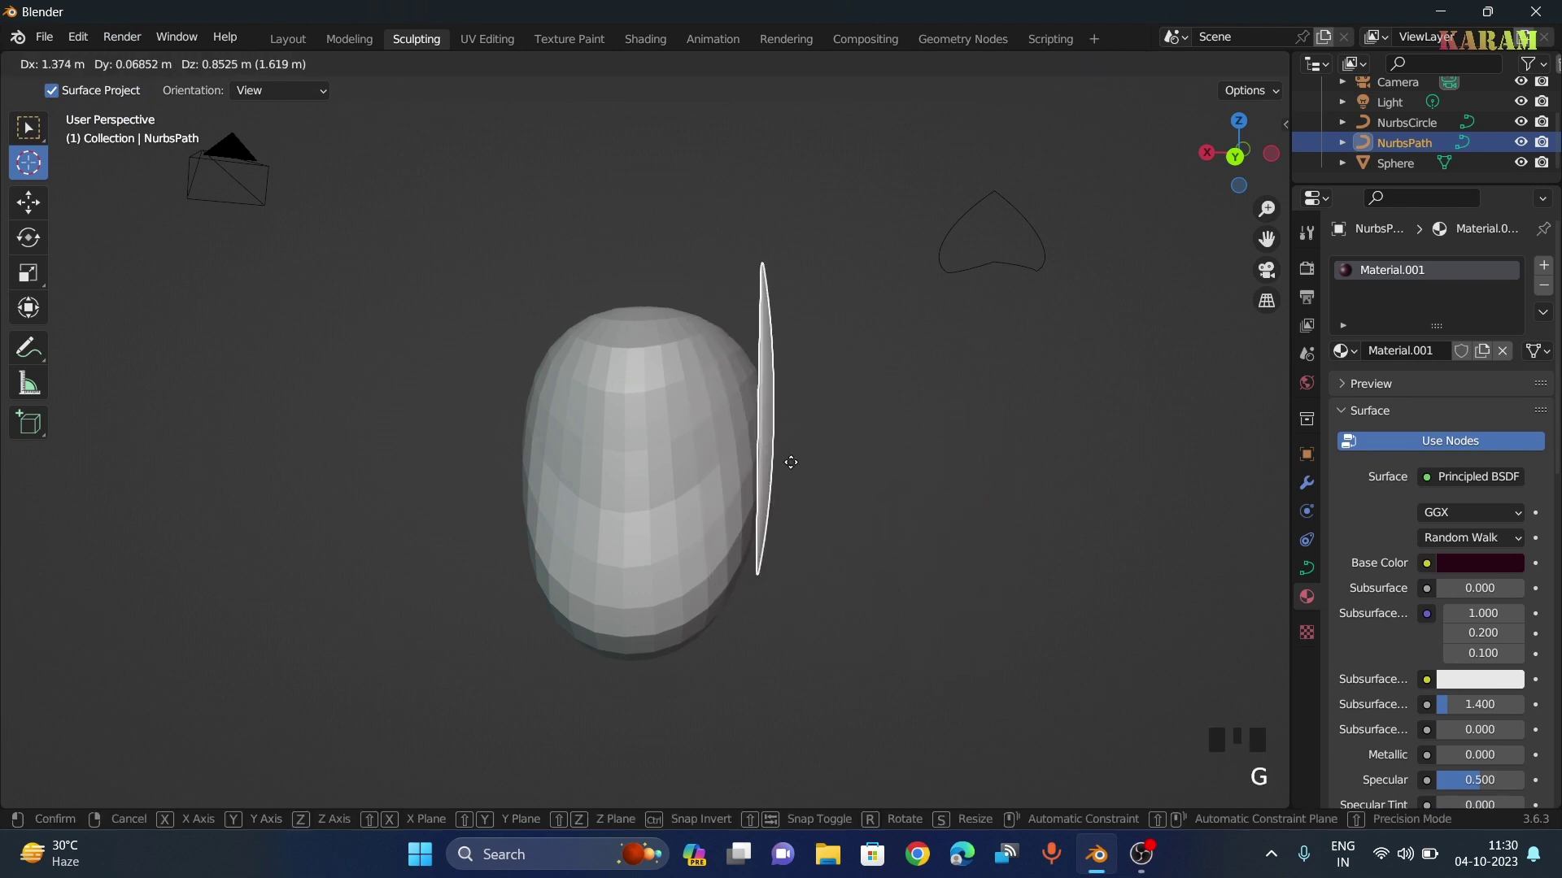
left_click(787, 509)
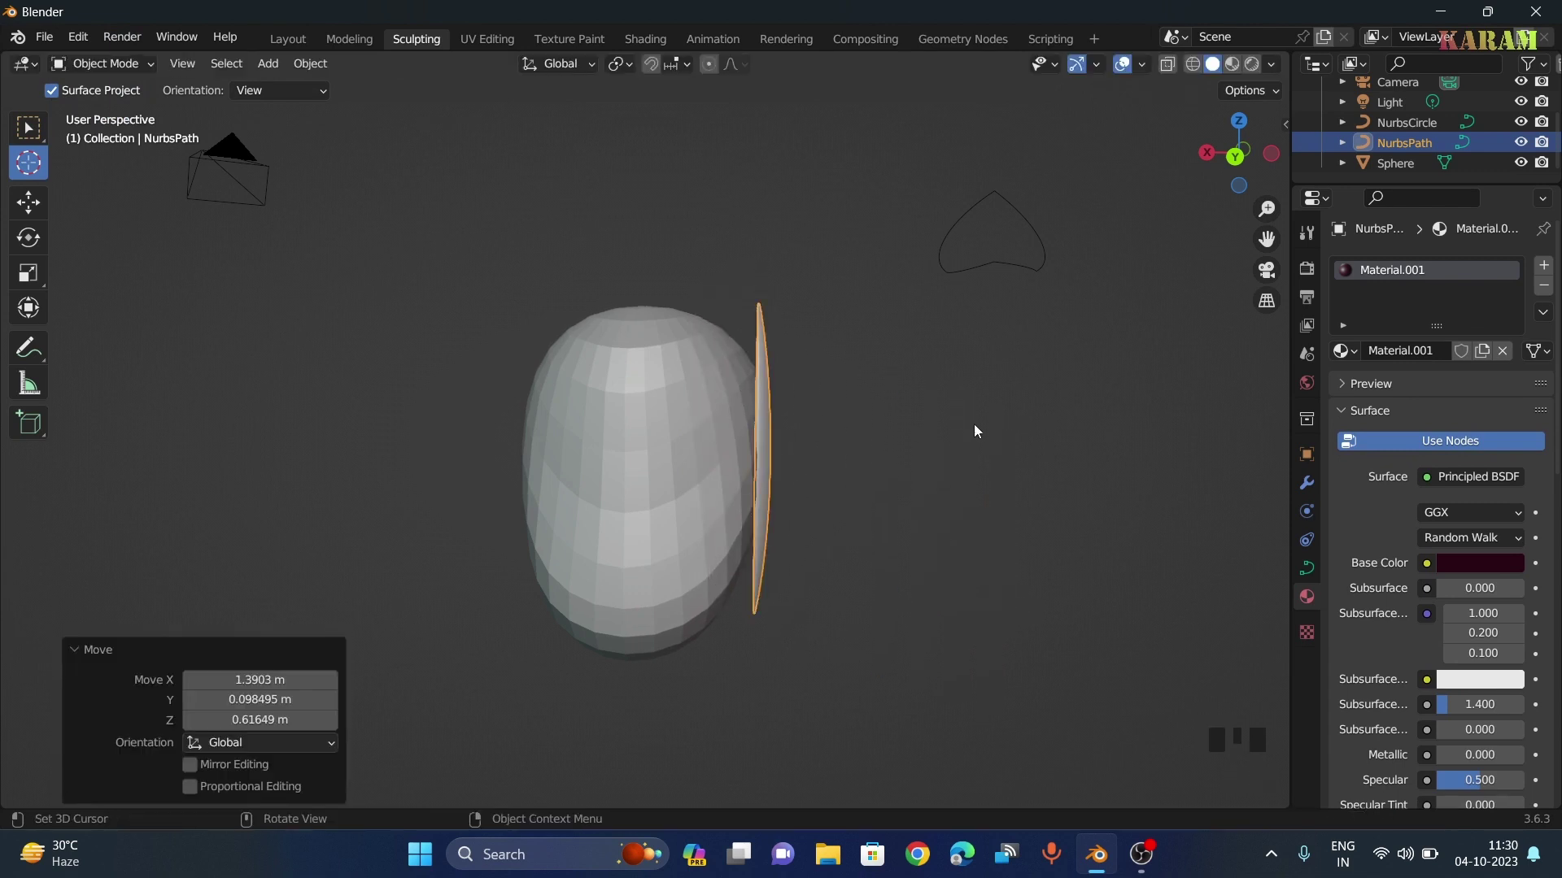
middle_click_drag(973, 431, 956, 477)
In Edit Mode, move the strand's top control point onto the sphere's crown, by about 0.62 m in X and 0.03 m in Y
left_click(101, 63)
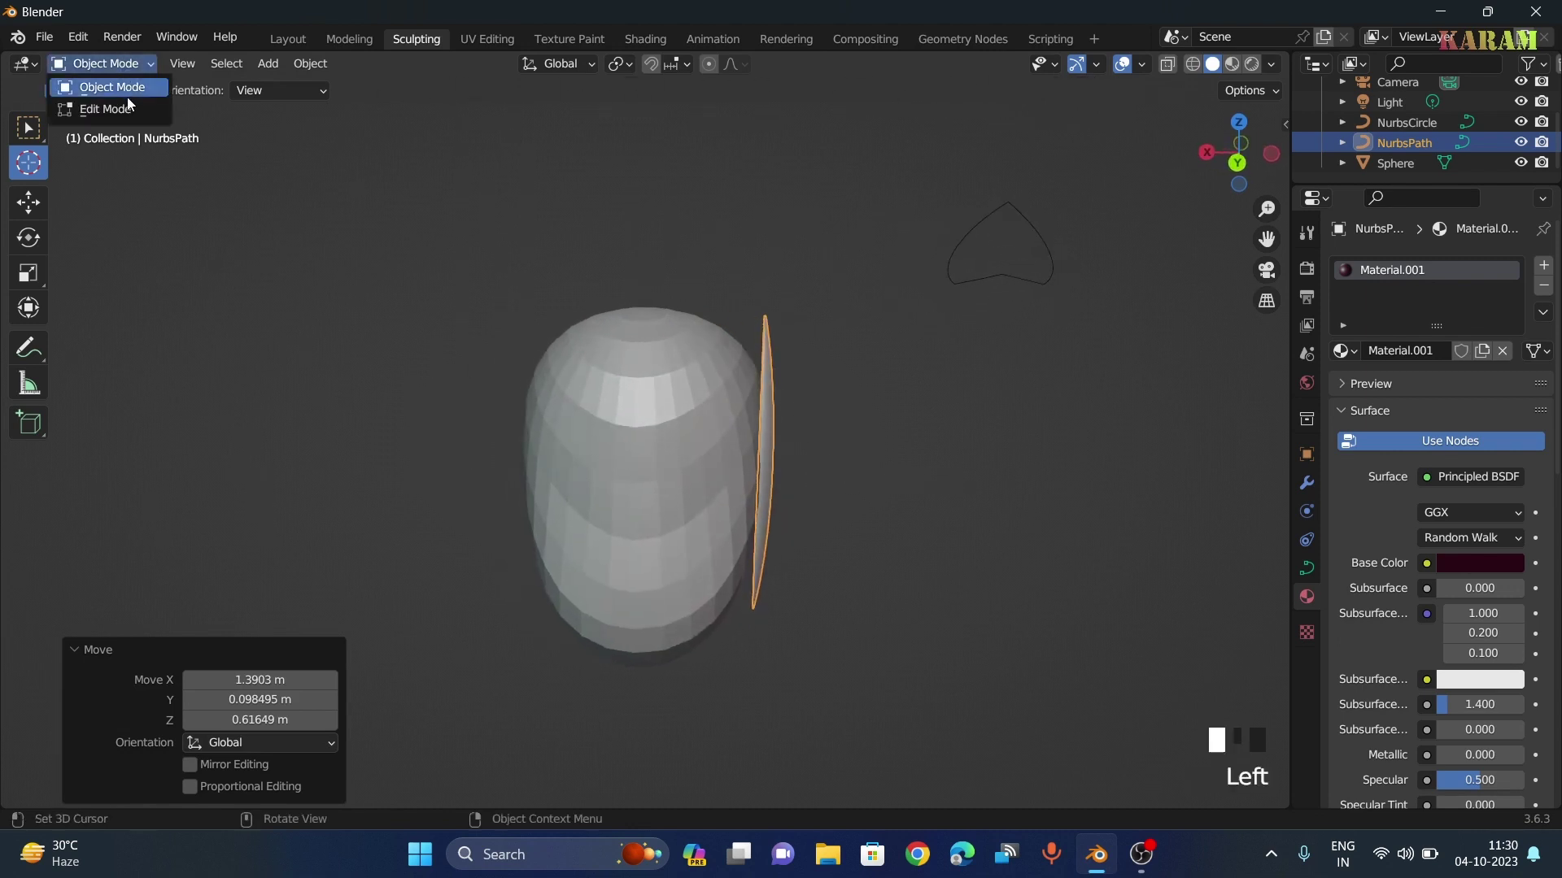
left_click(98, 109)
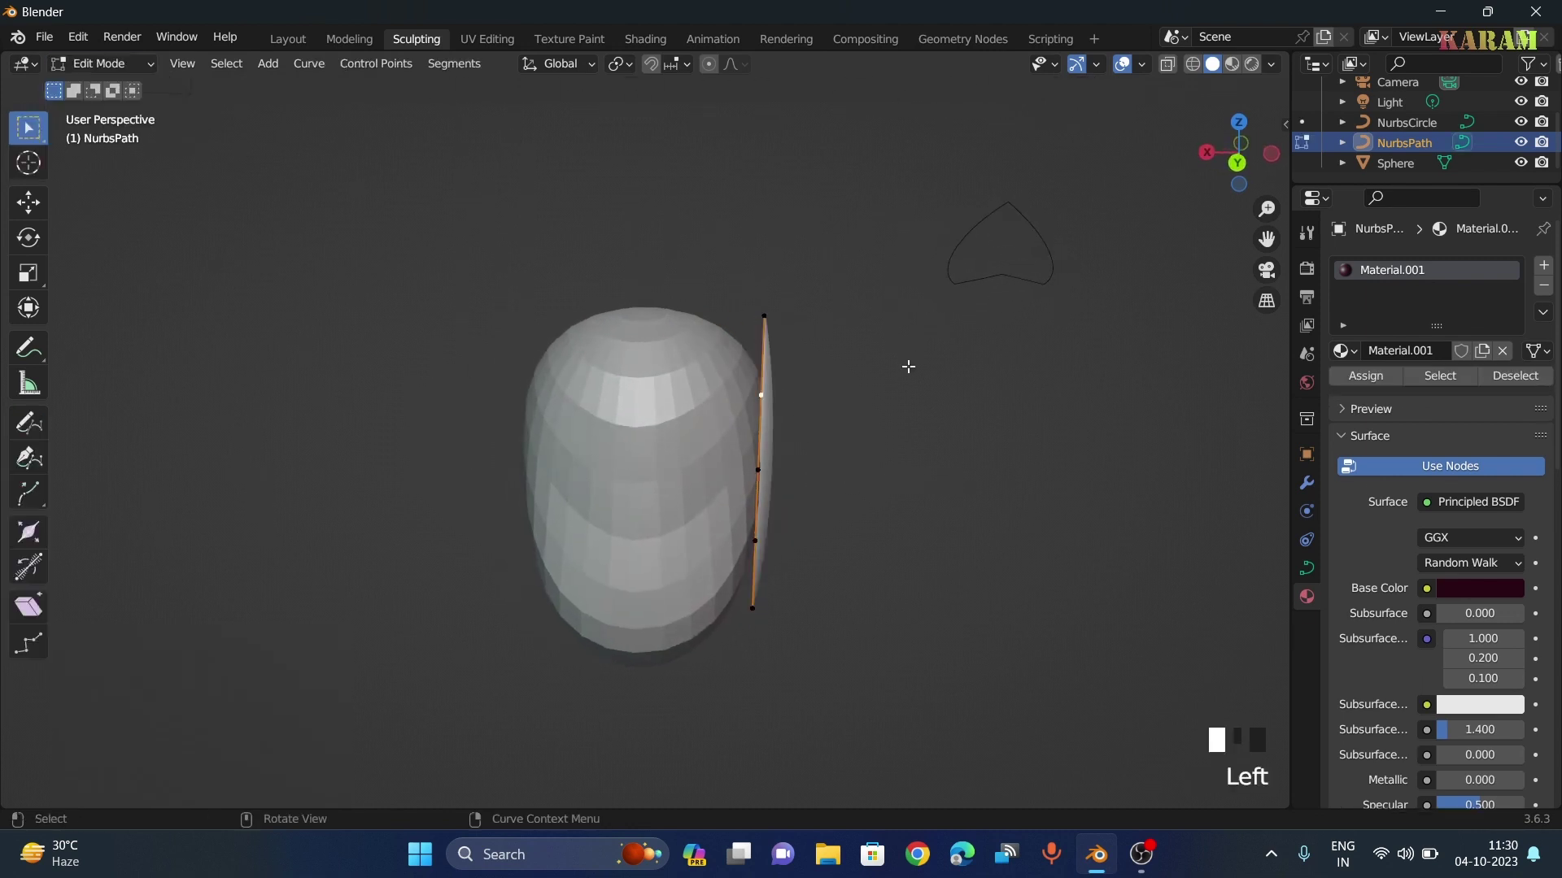
left_click(763, 314)
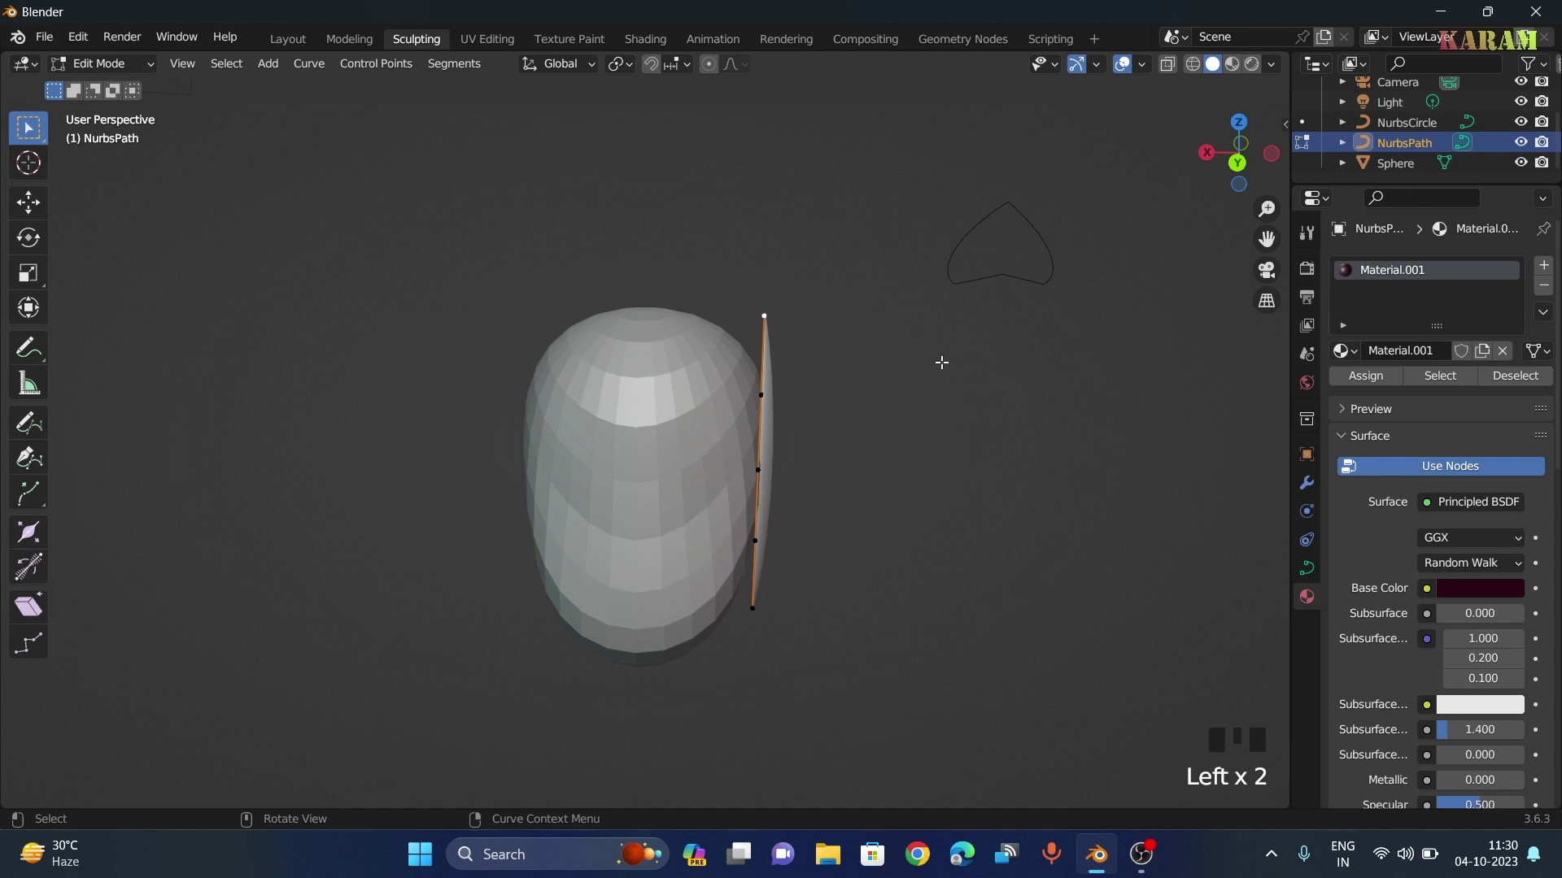
key("g")
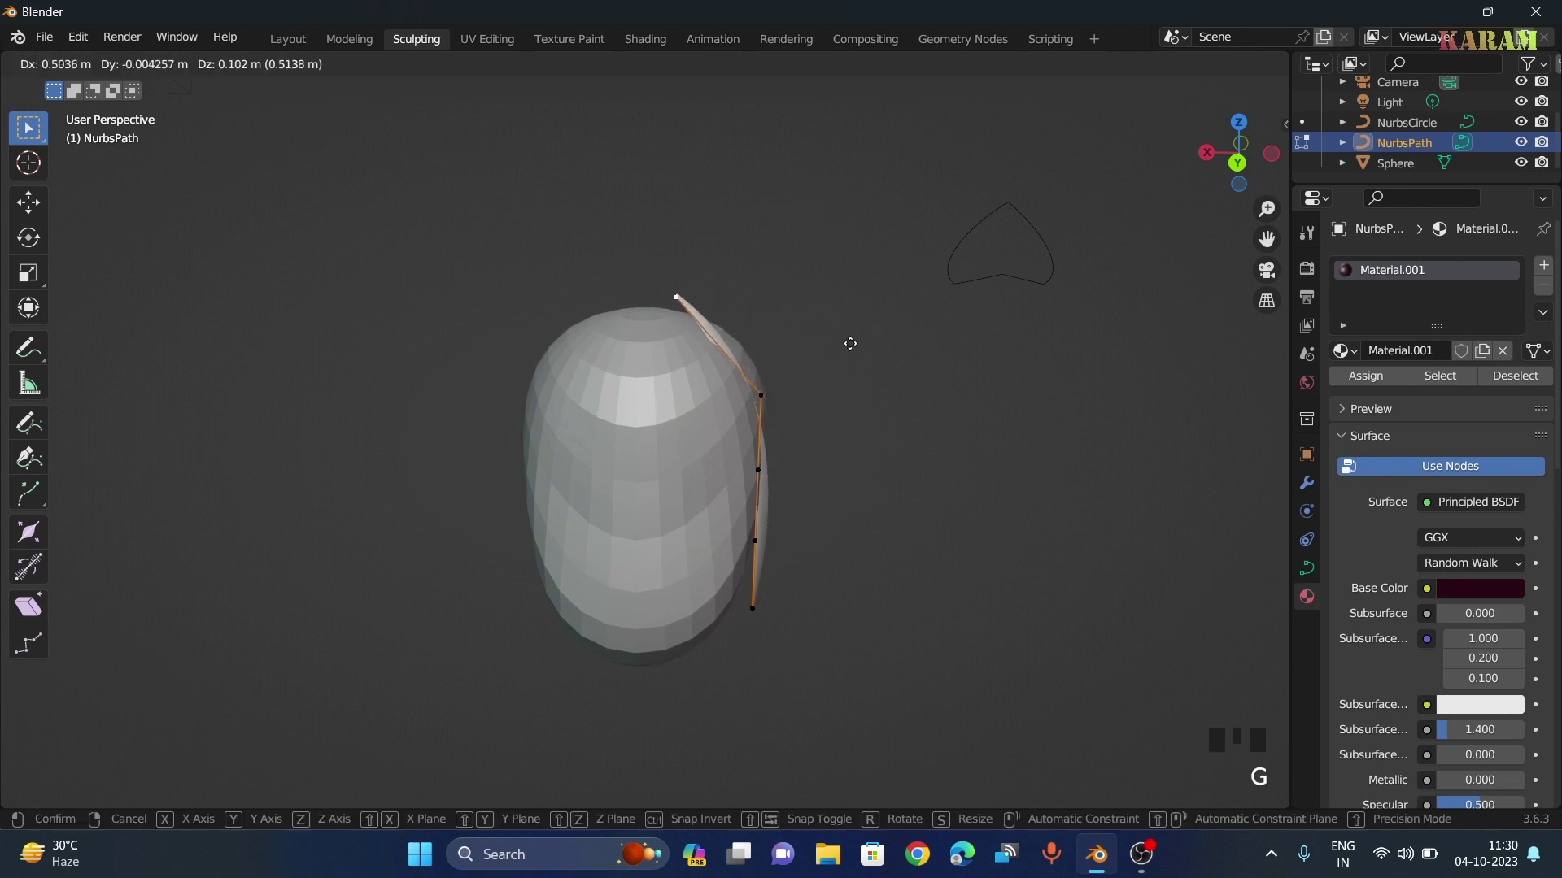
left_click(832, 362)
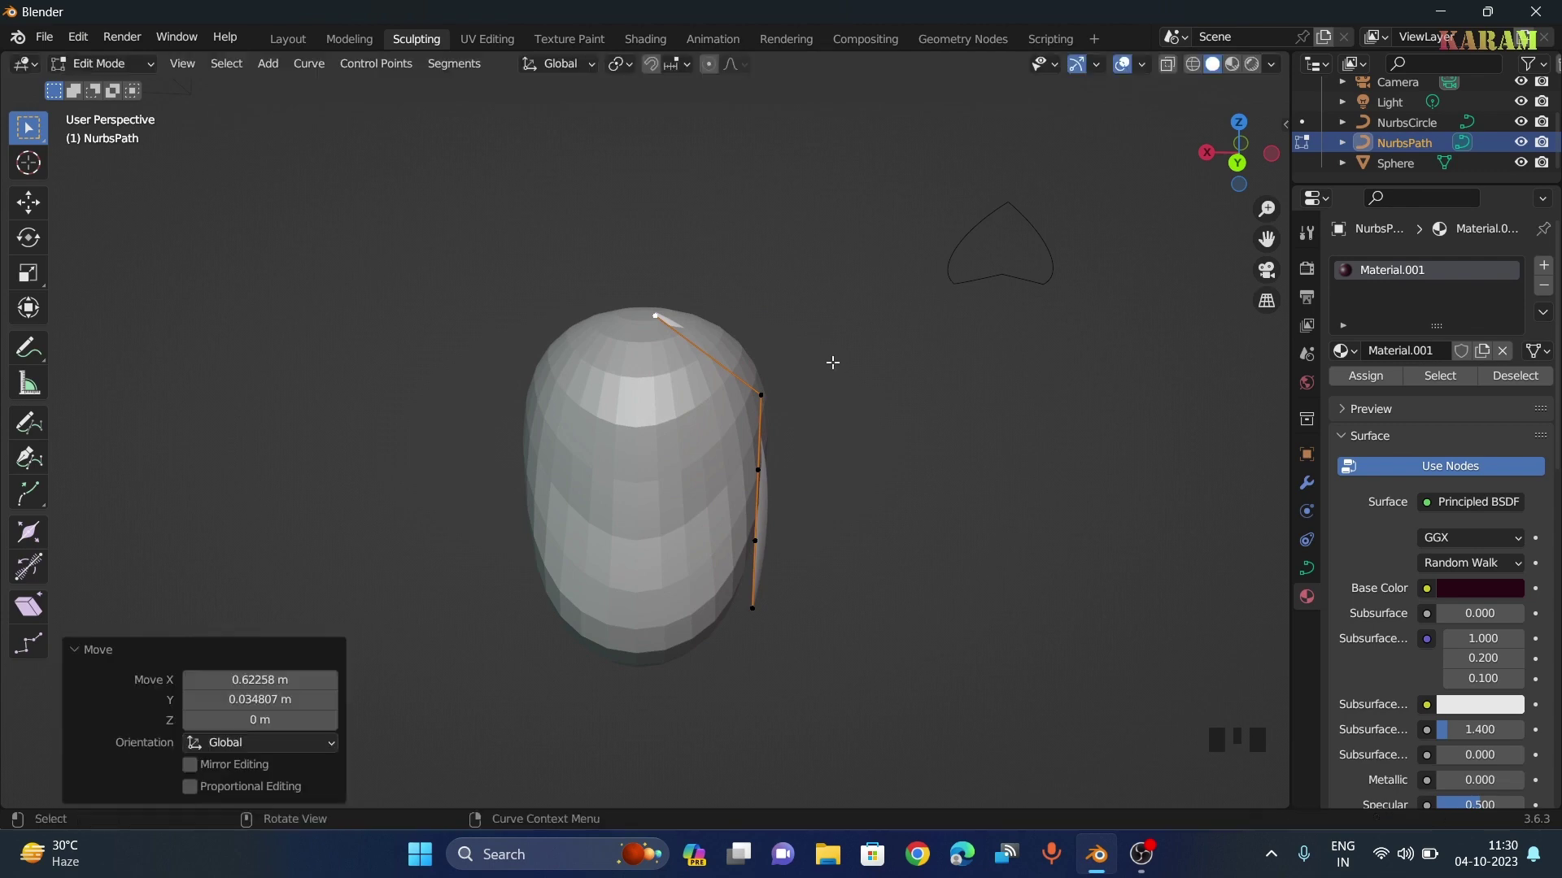
Move the second control point outward and up by about -0.31 m X, -0.12 m Y and 0.31 m Z, curving the strand around the sphere
left_click(762, 395)
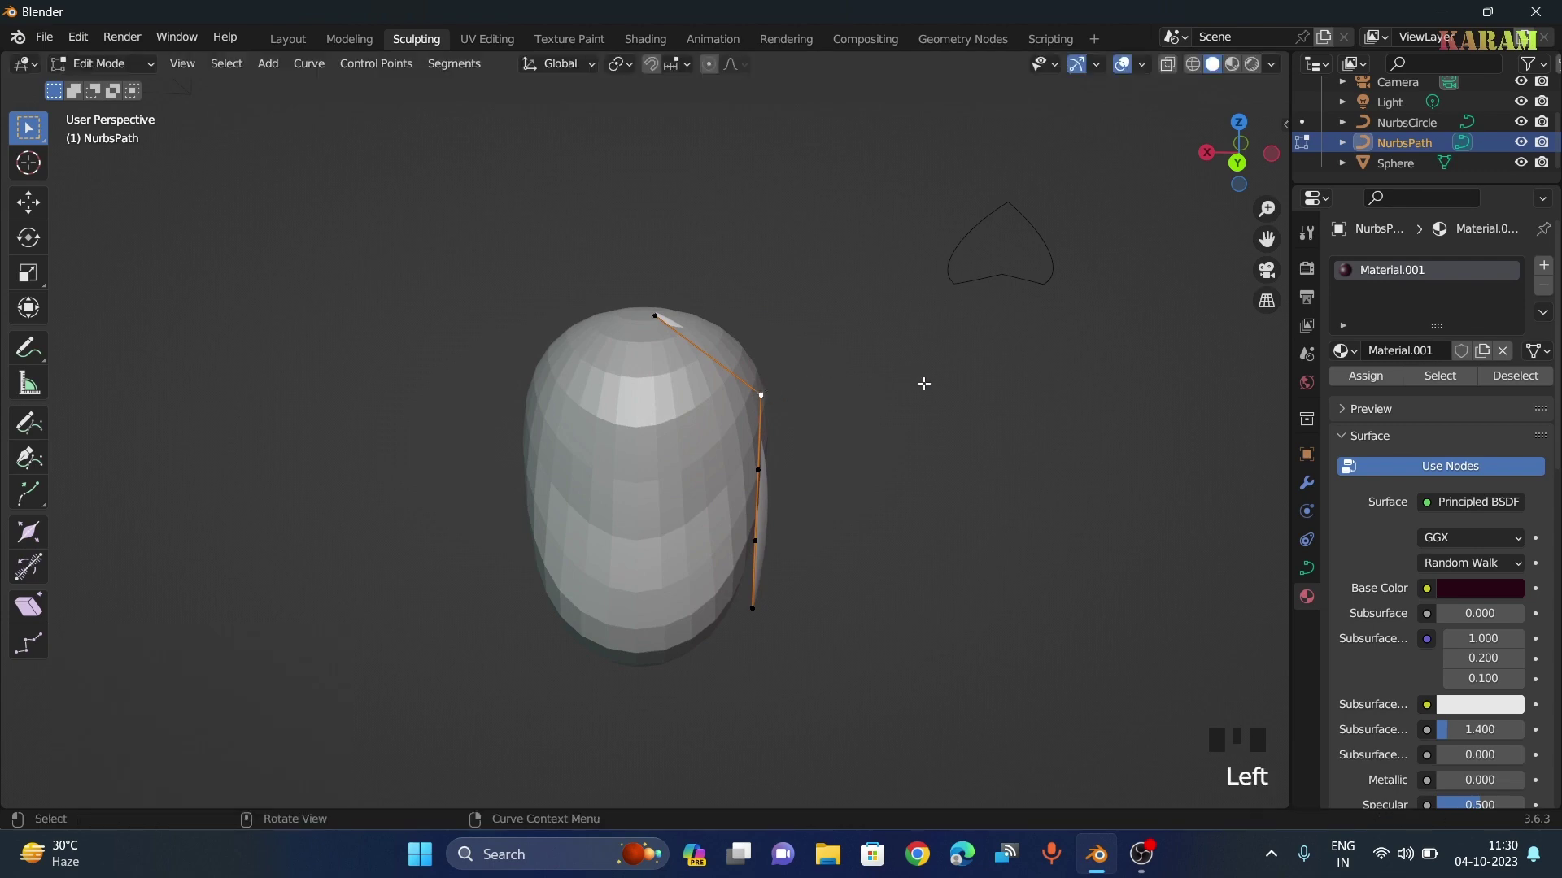
key("g")
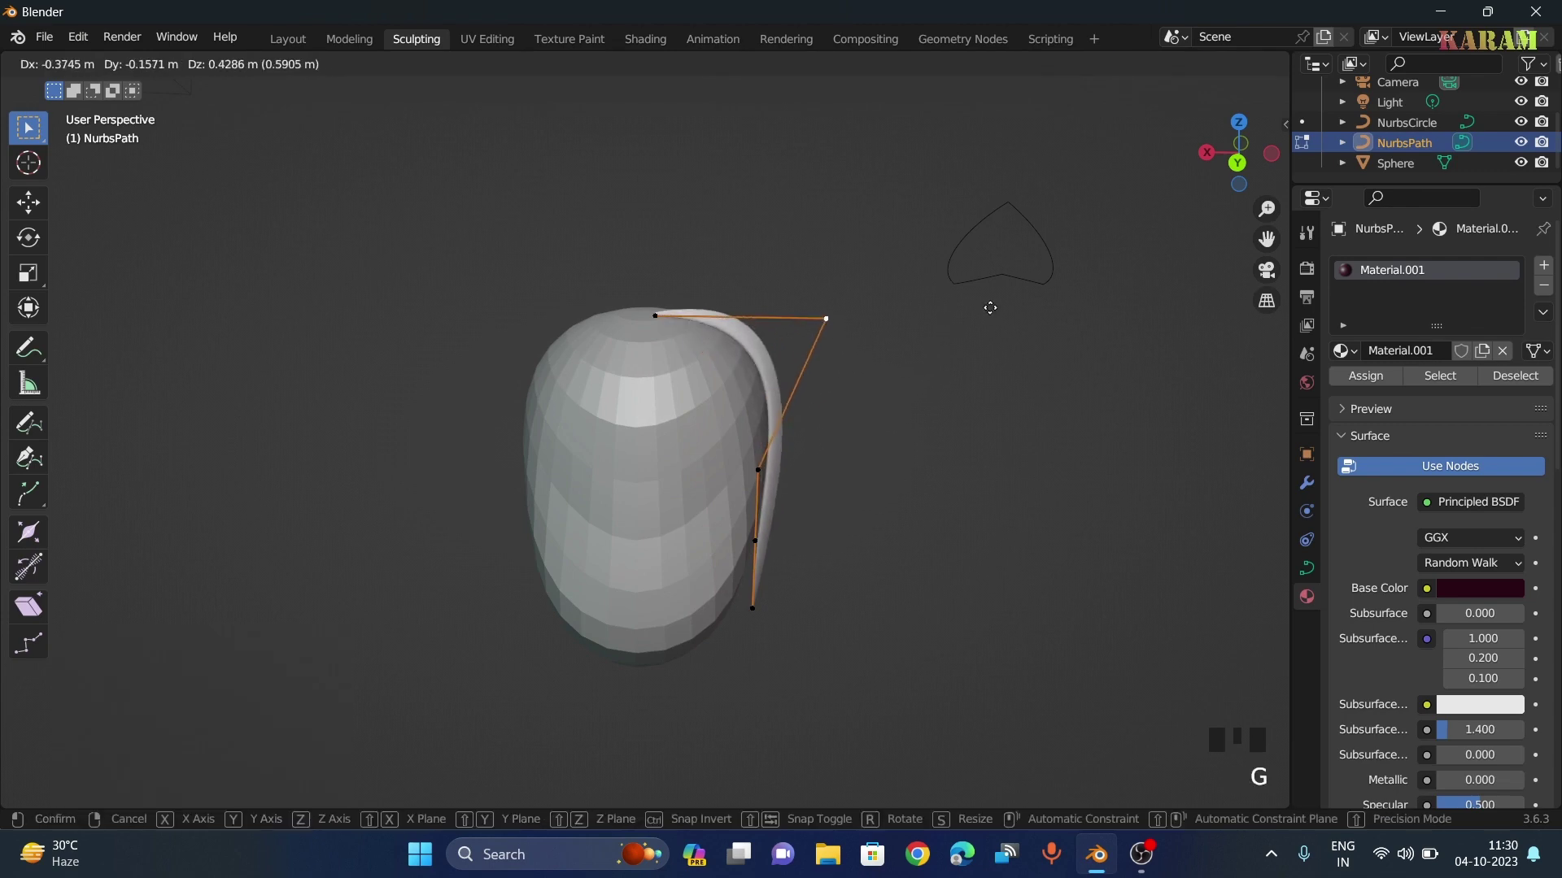
left_click(977, 328)
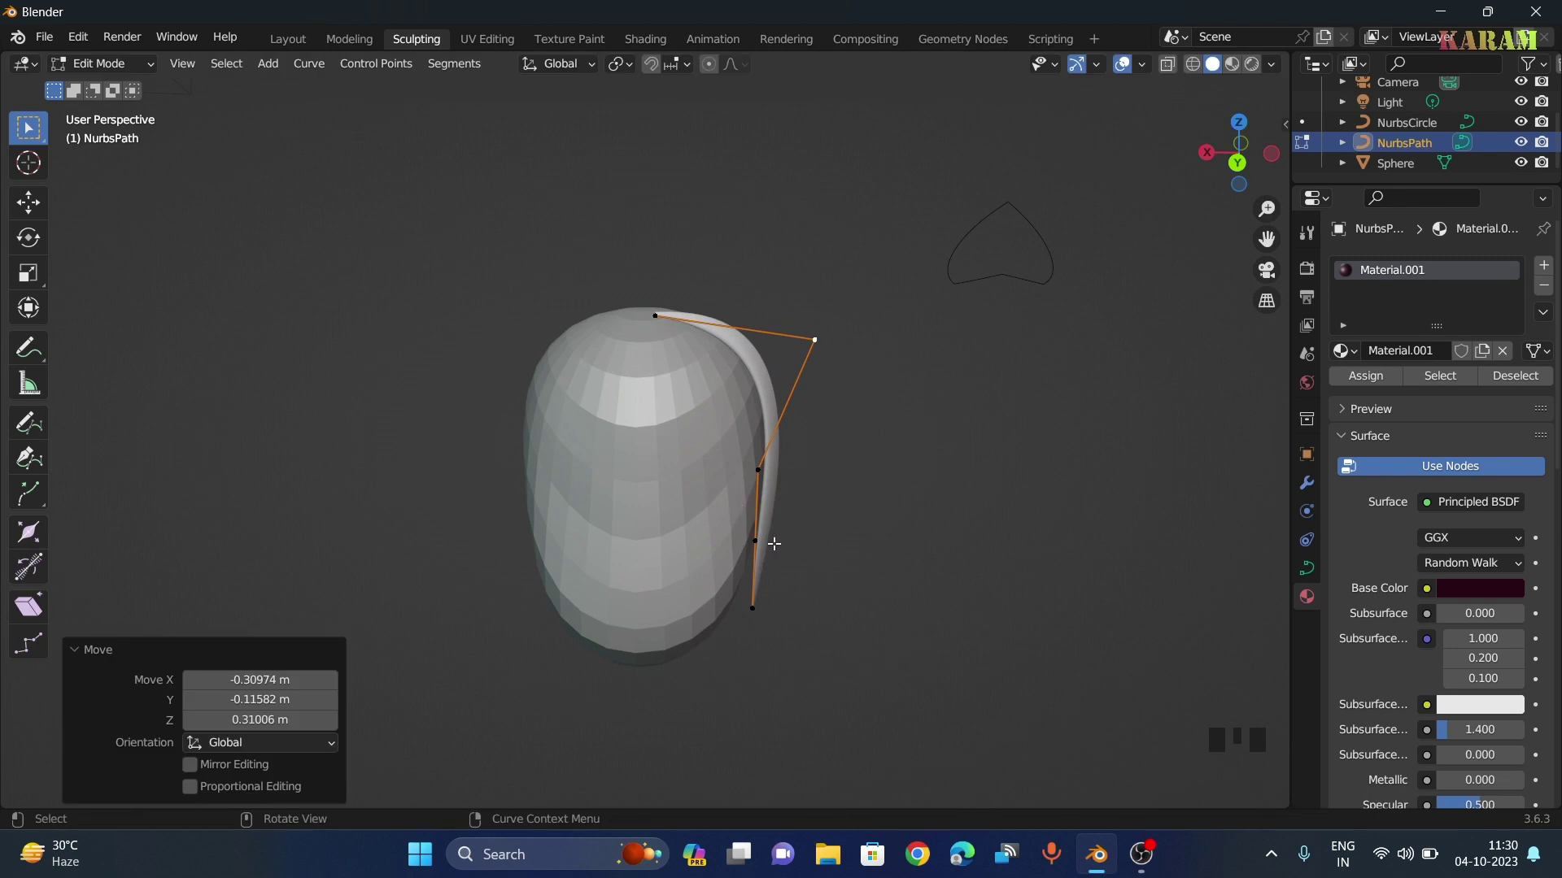
Lower the strand's bottom endpoint by about 0.37 m in Z and nudge the control point above it slightly down and toward the sphere
left_click(751, 606)
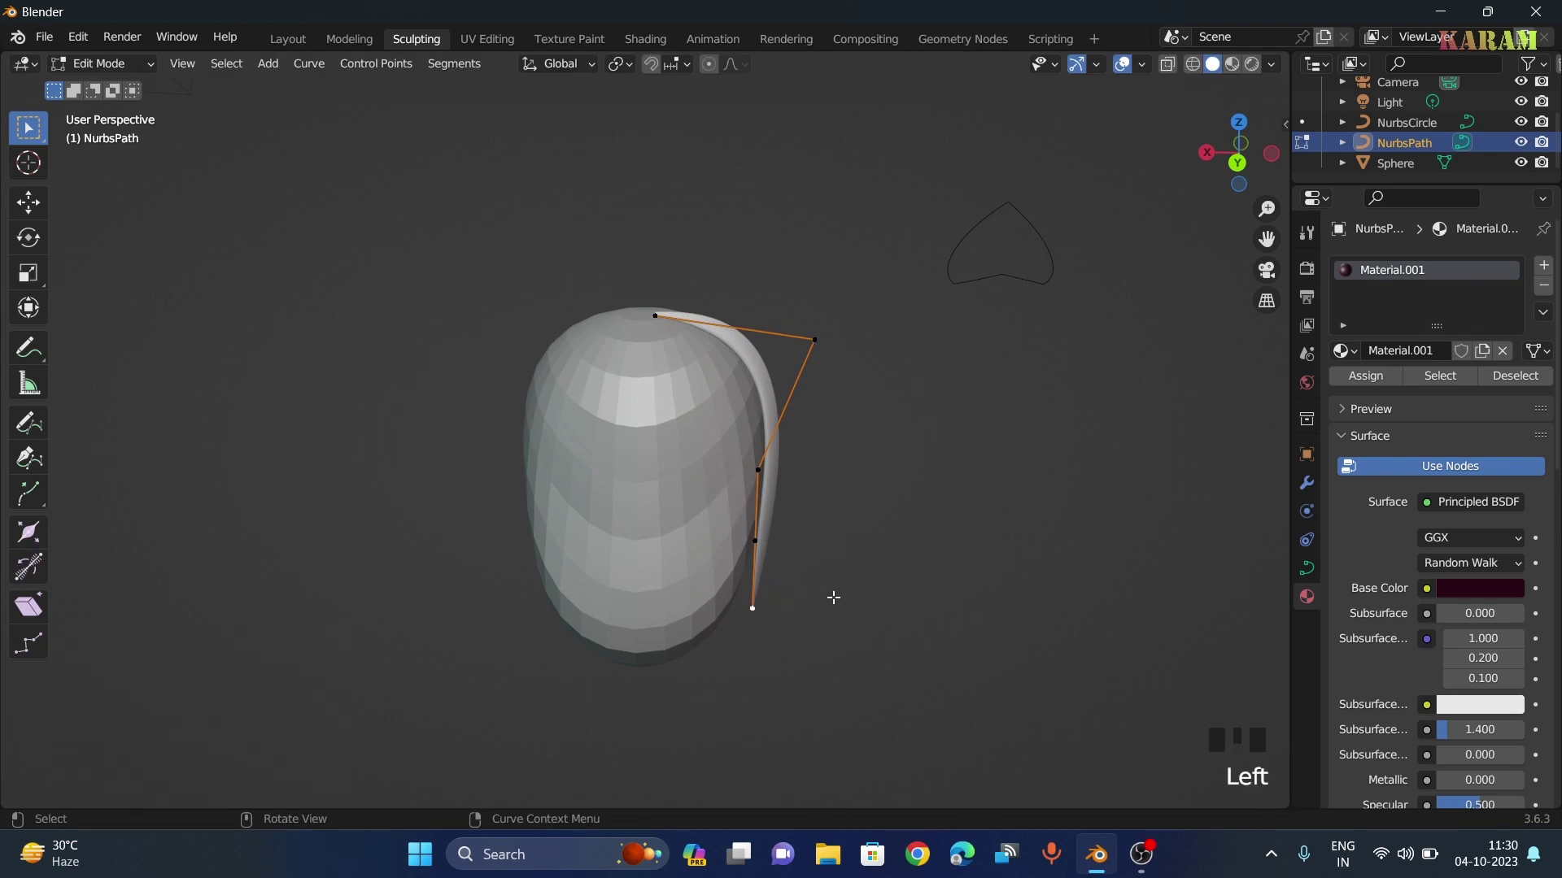
key("g")
left_click(837, 658)
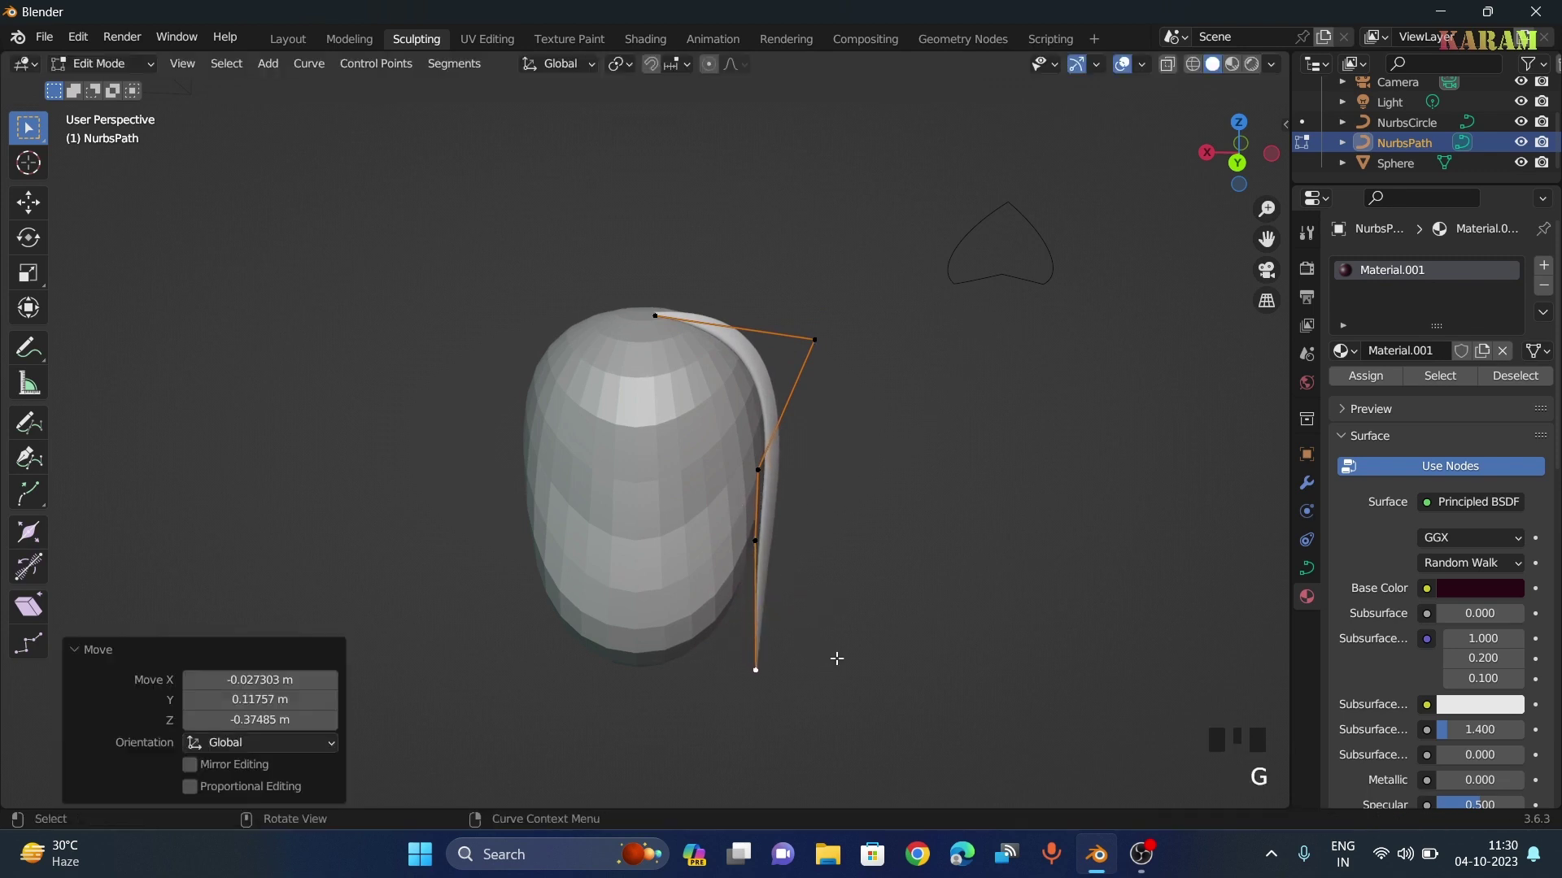
left_click(756, 541)
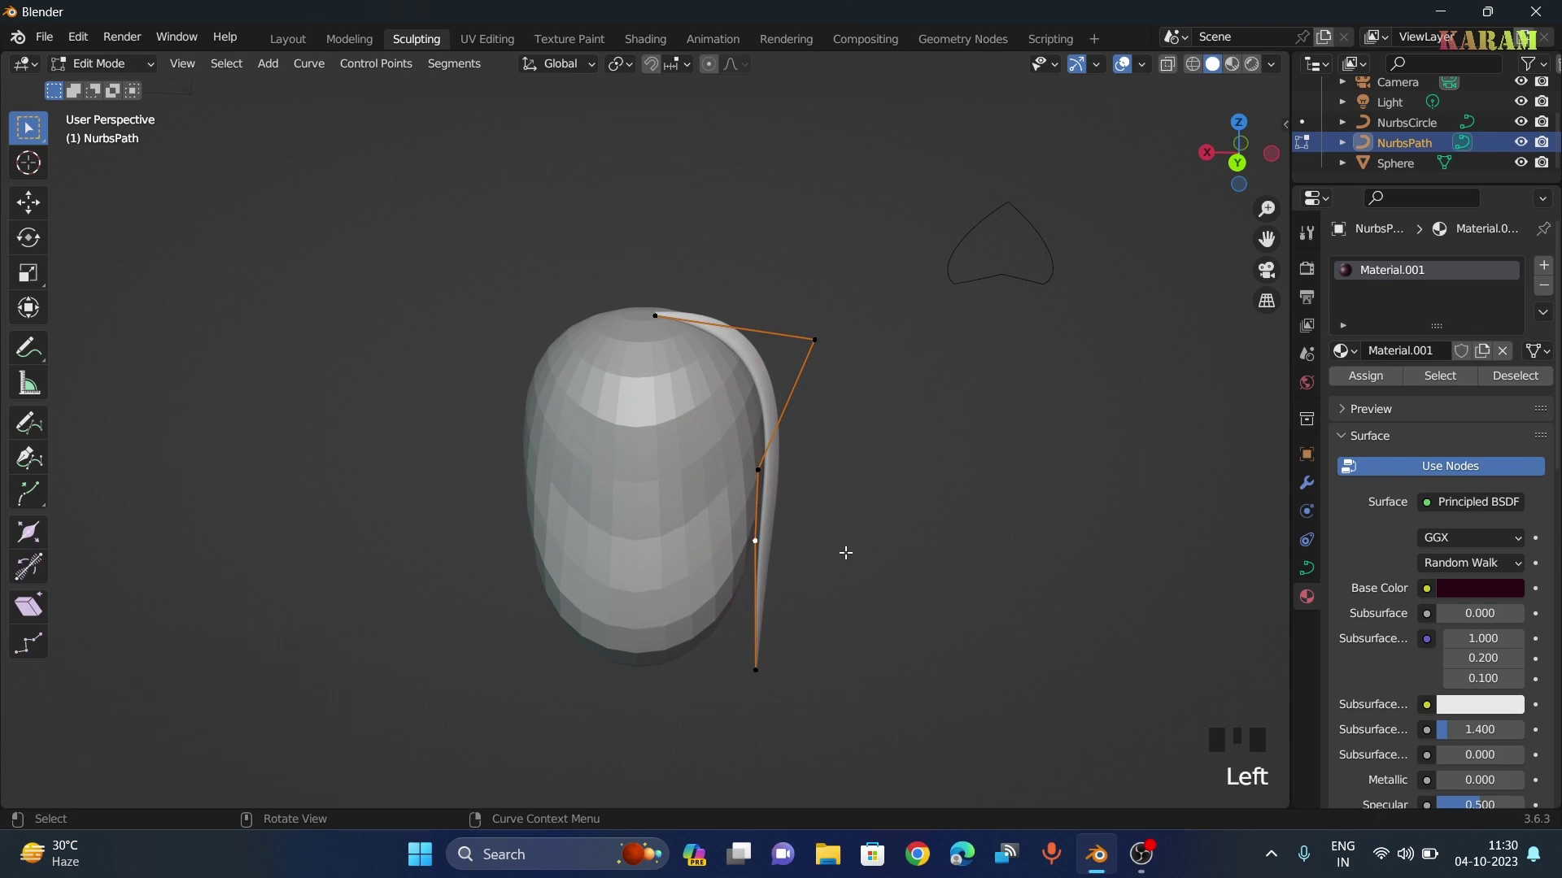
key("g")
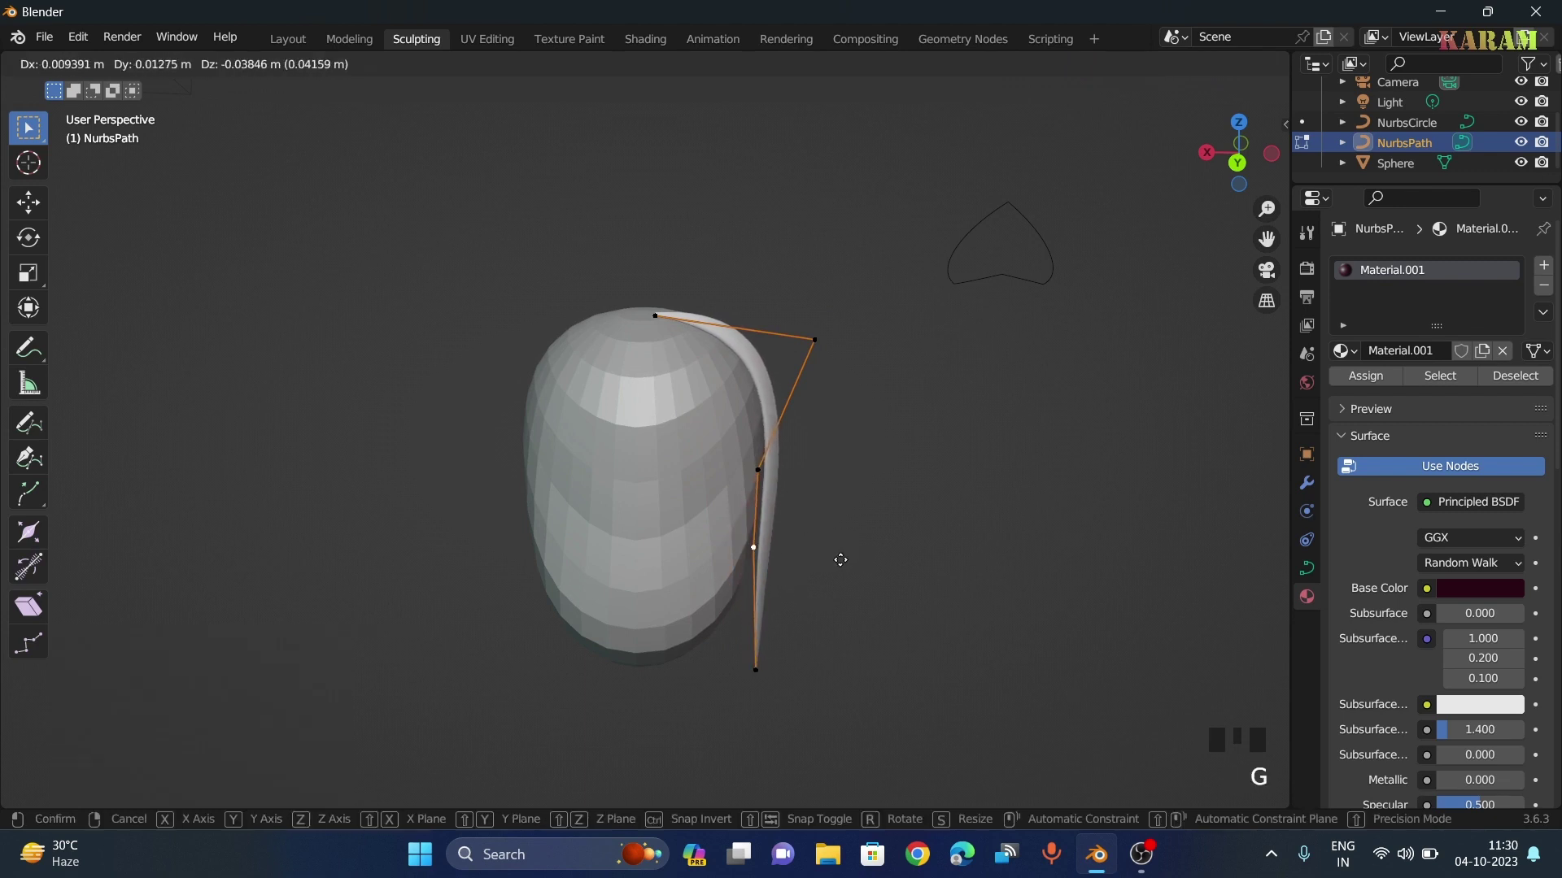
left_click(841, 560)
Flare the strand's bottom endpoint away from the sphere by about -0.28 m in X, -0.03 m in Y and 0.05 m in Z
left_click(758, 669)
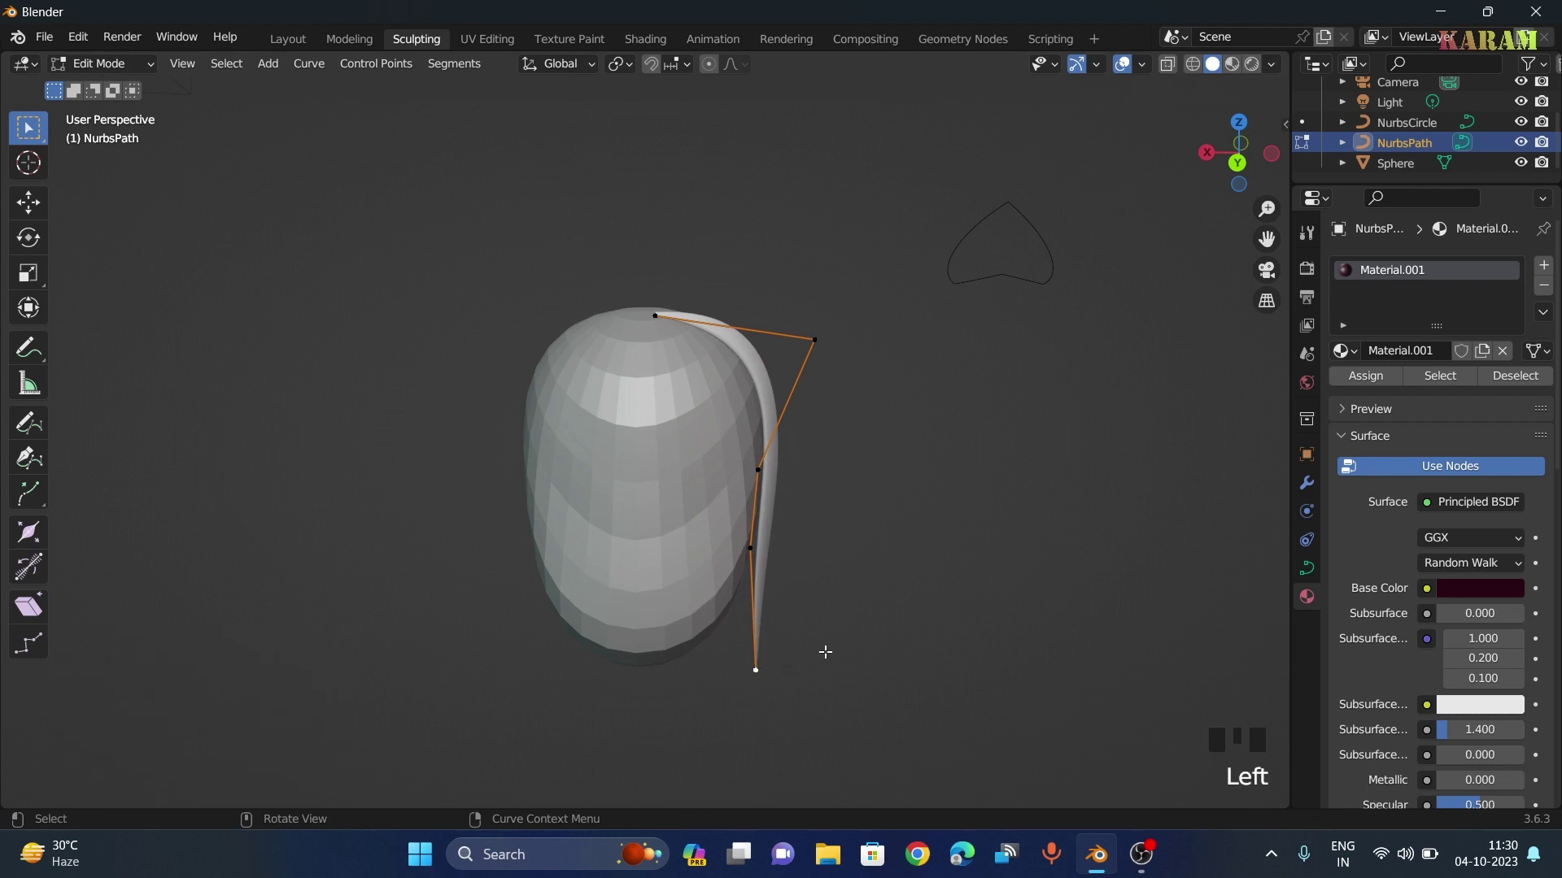
key("g")
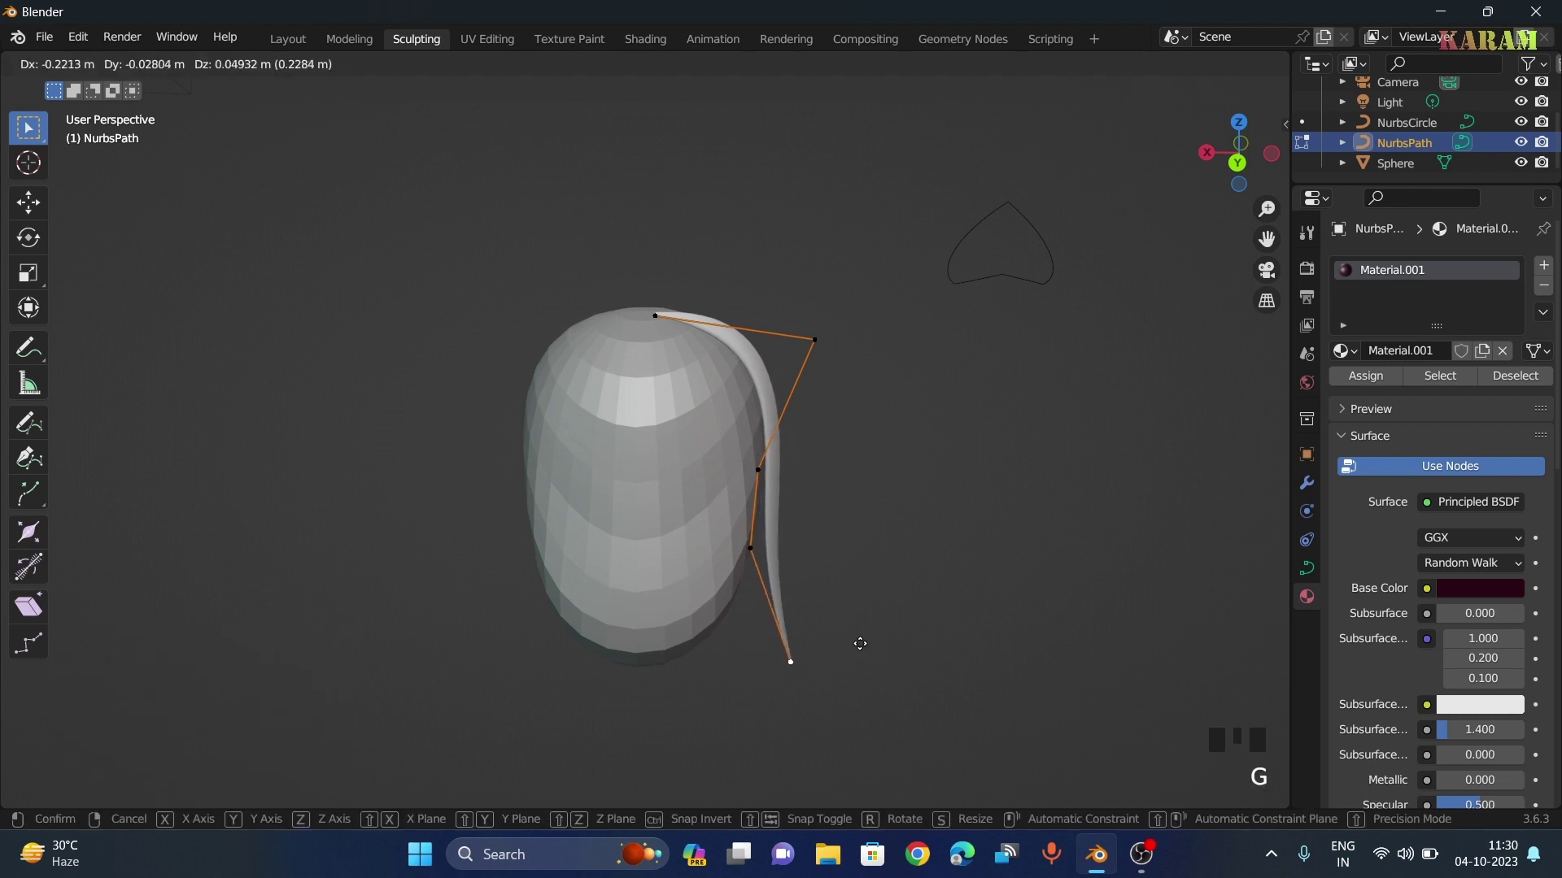
left_click(869, 643)
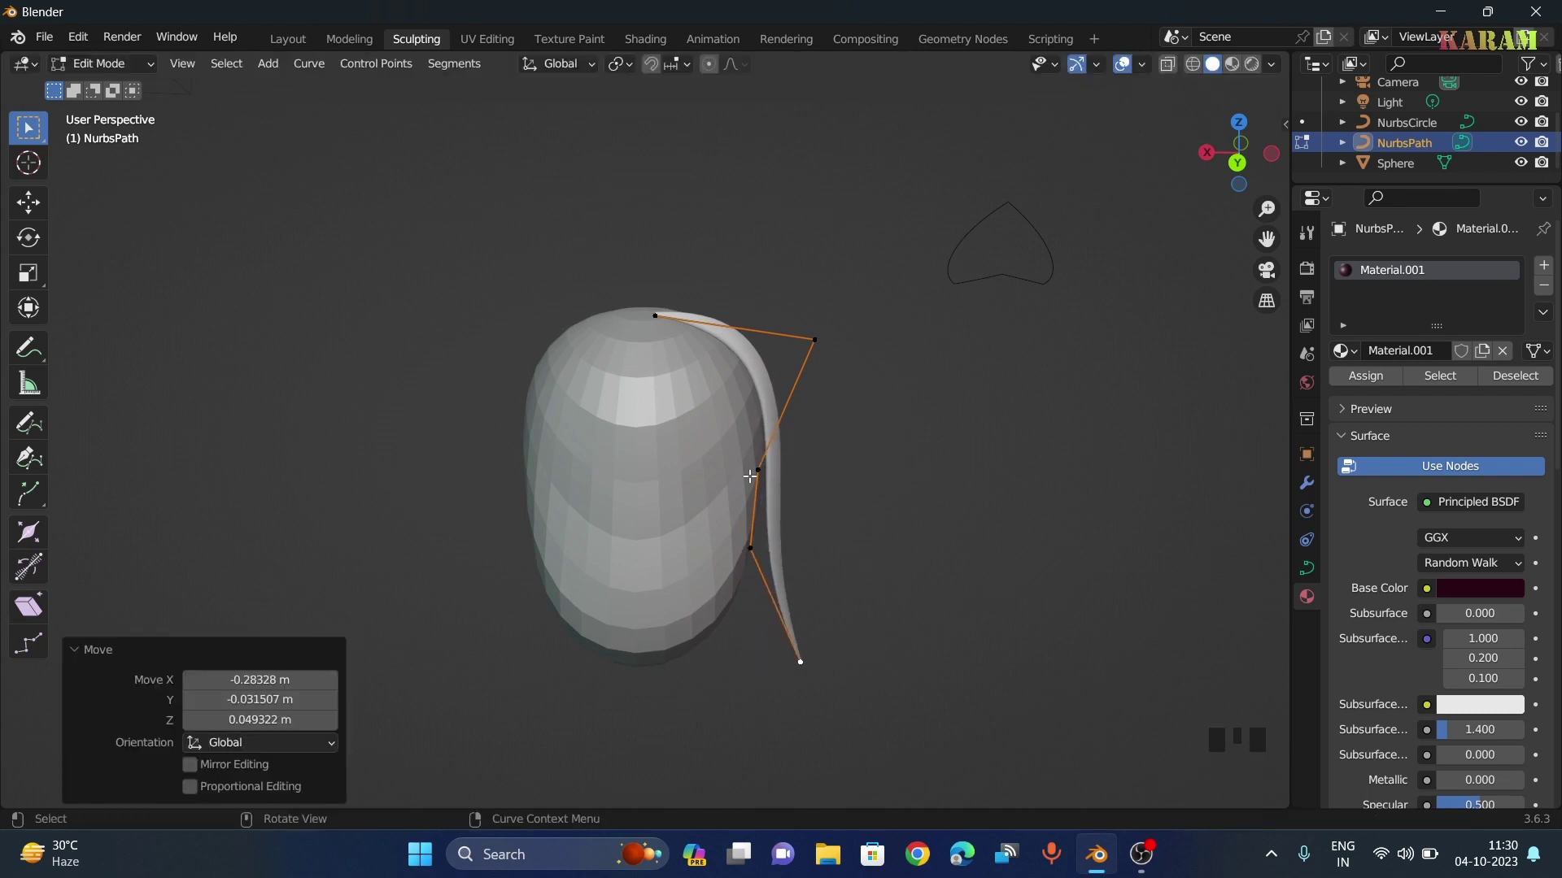
Tuck the top endpoint into the sphere's crown, by about 0.03 m X, 0.02 m Y and -0.06 m Z, and switch to back orthographic view
scroll(681, 298, "up", 3)
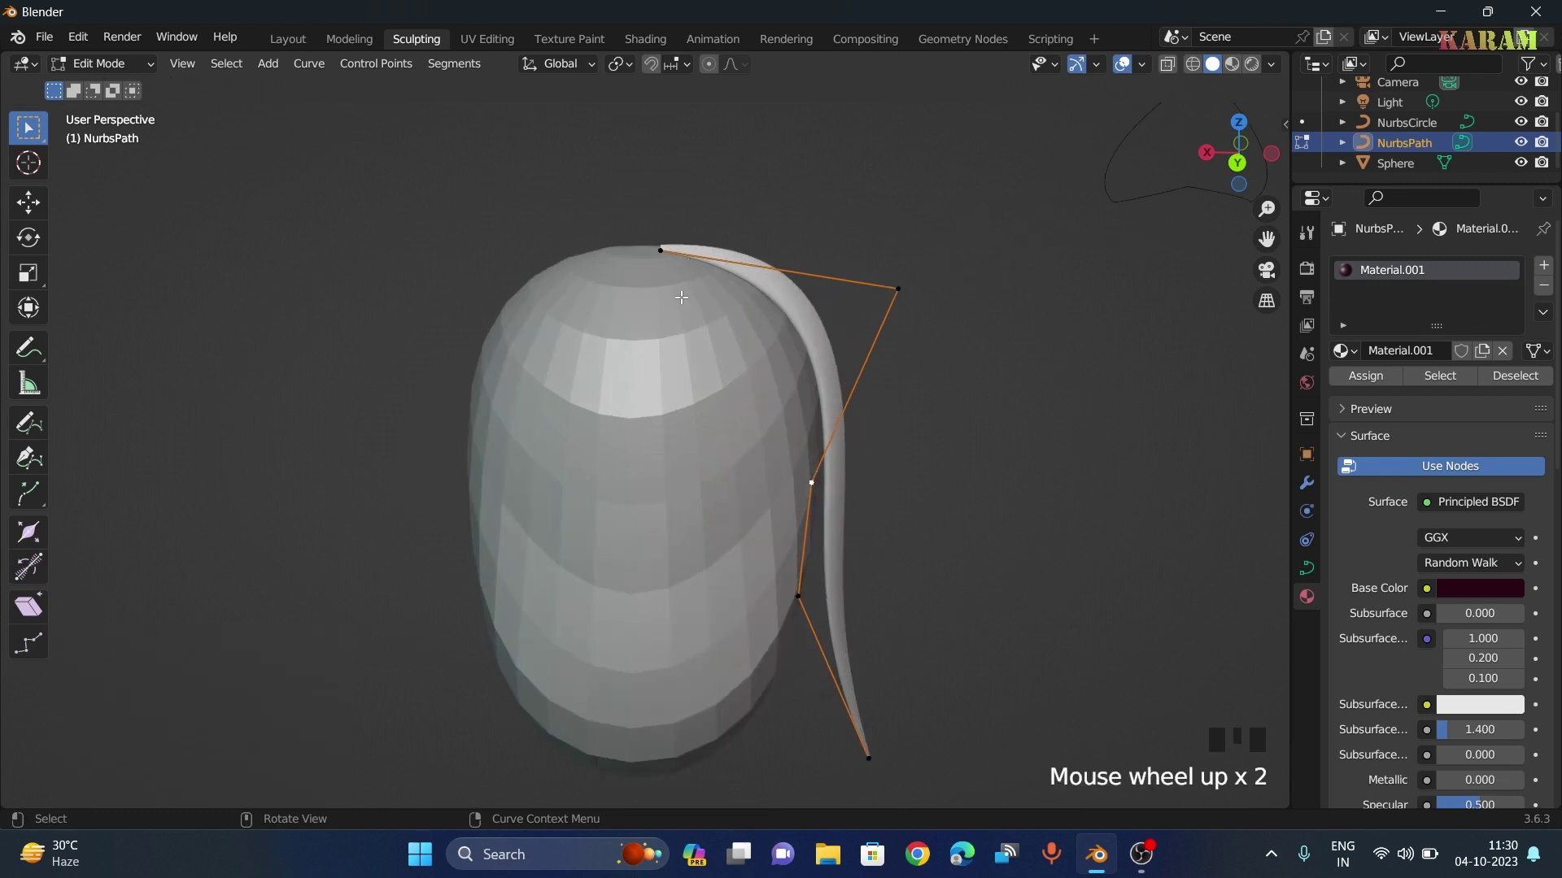
scroll(688, 297, "up", 1)
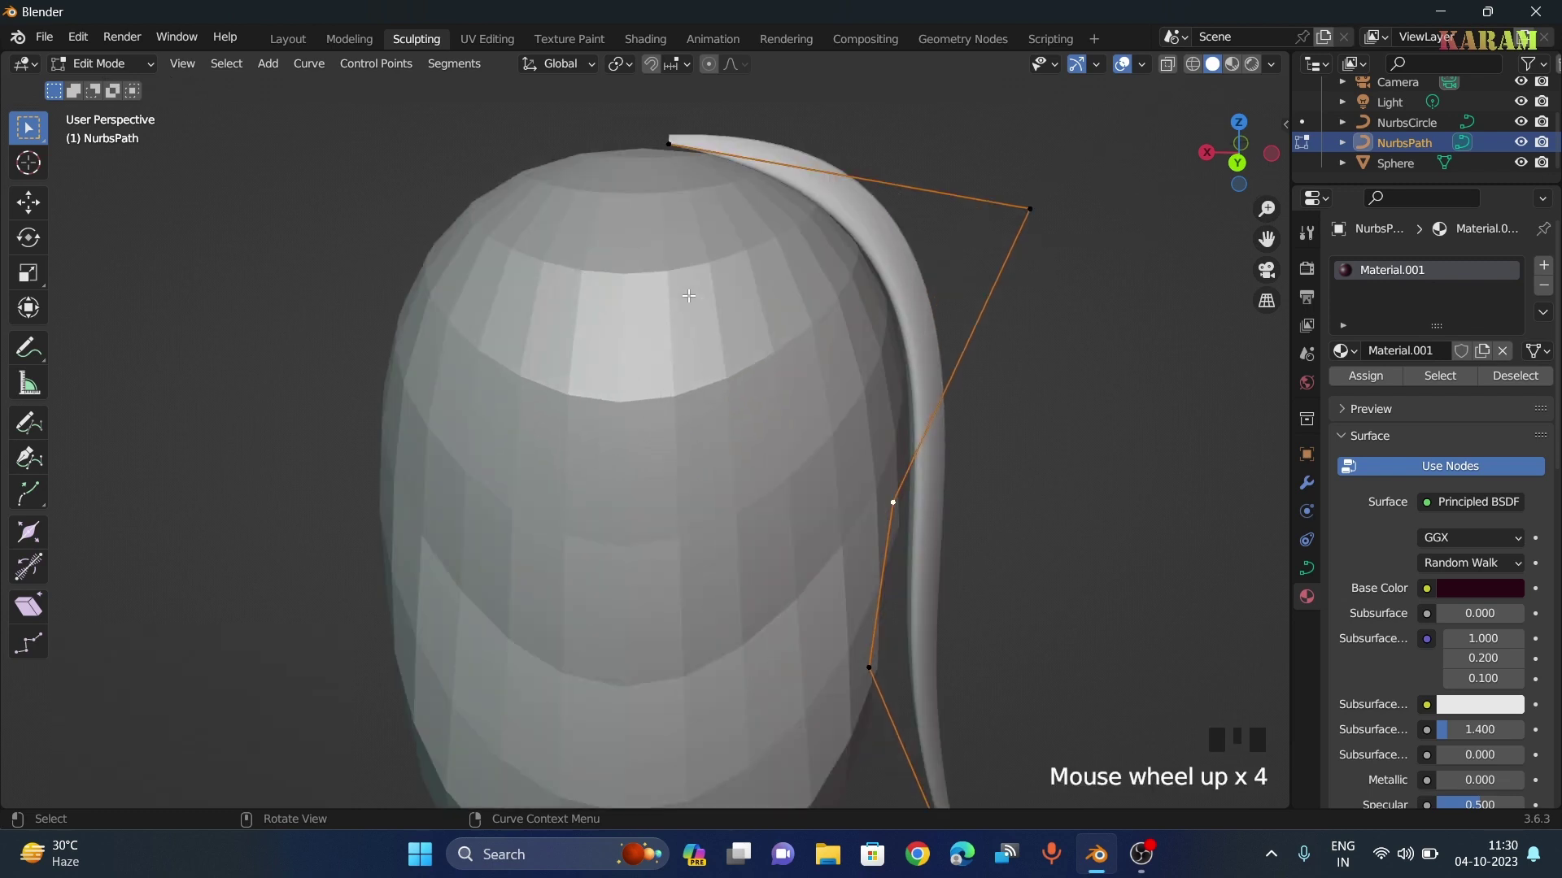
left_click(669, 141)
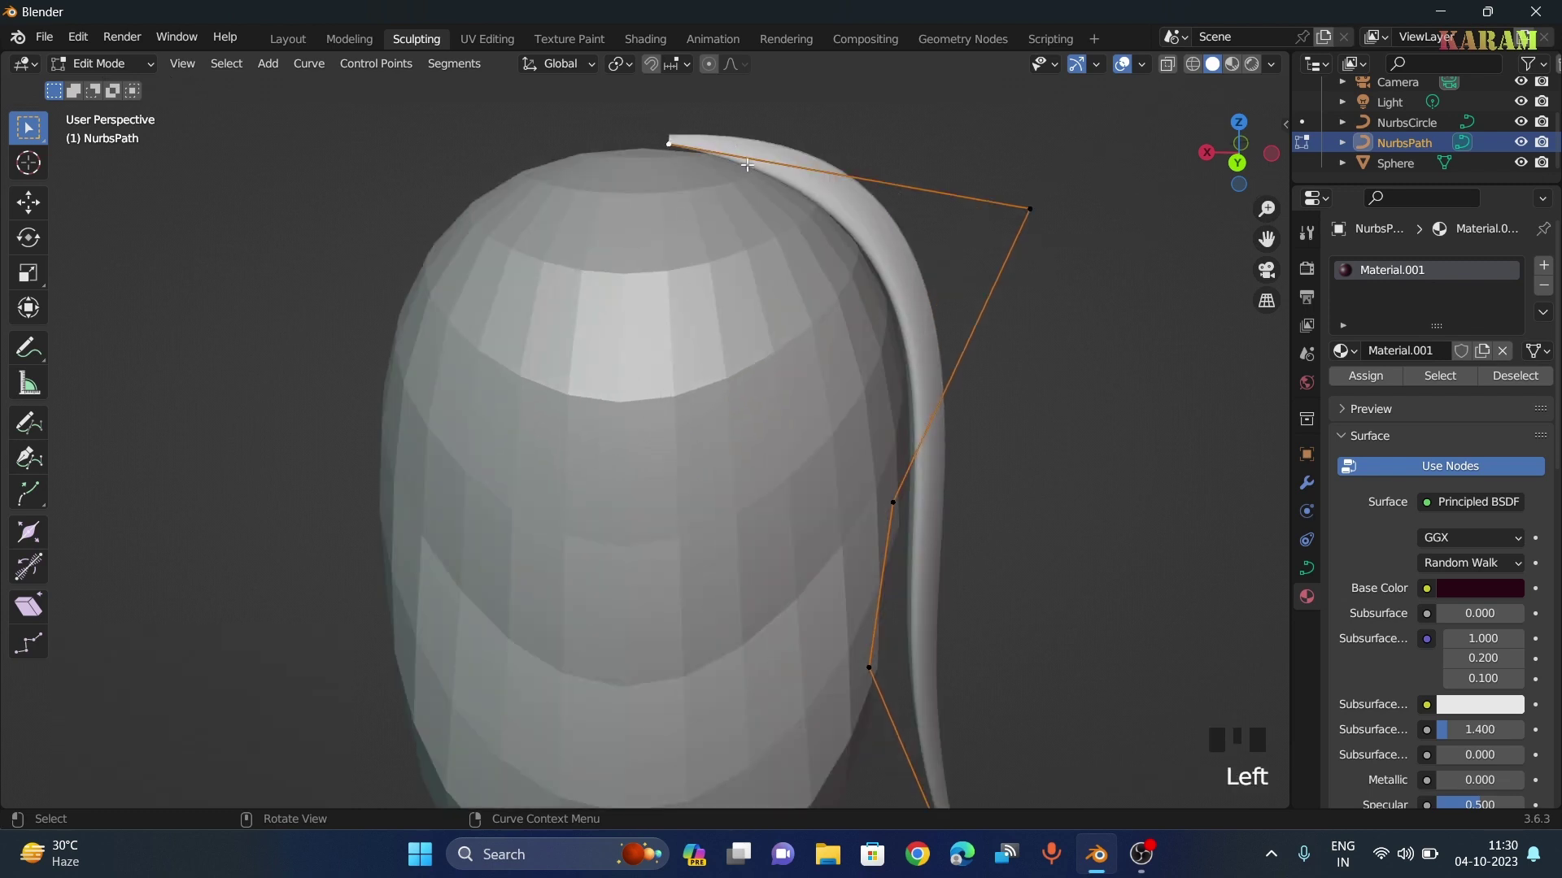
key("g")
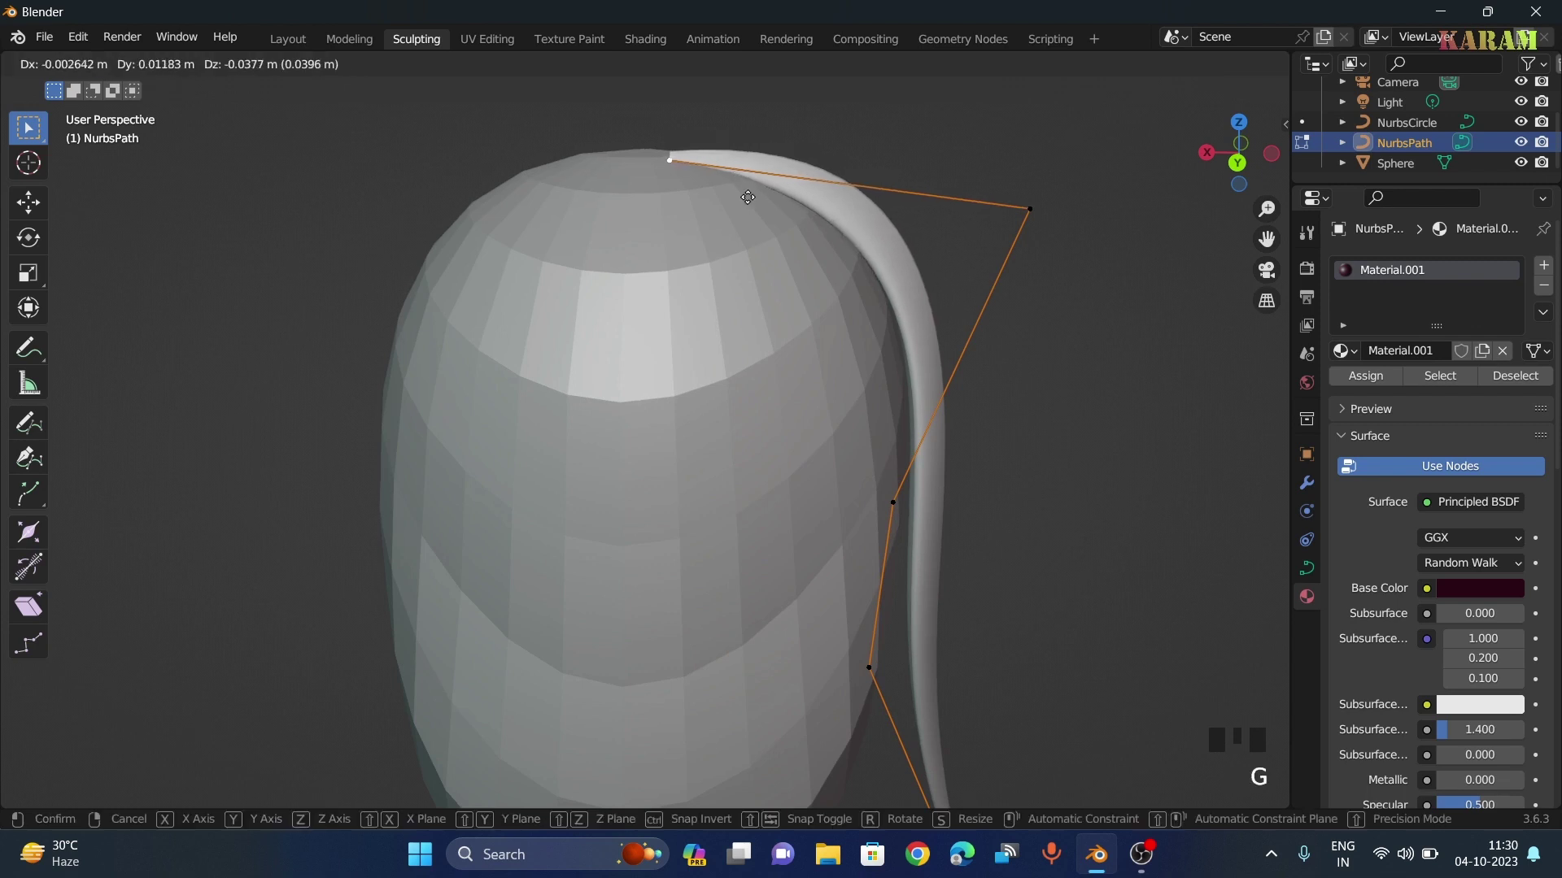
left_click(734, 207)
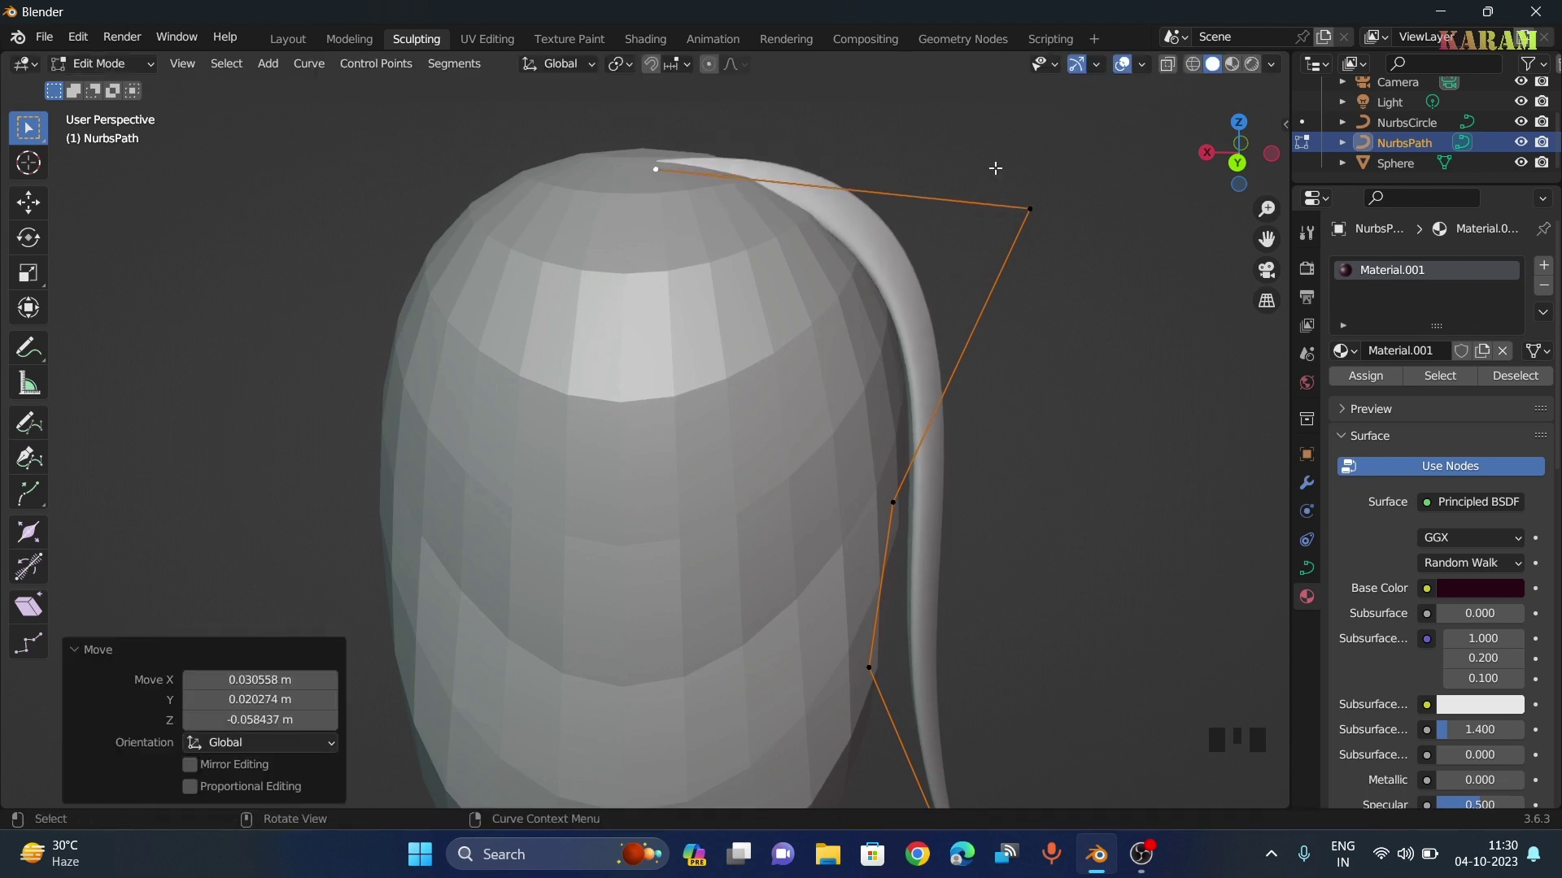
middle_click_drag(995, 164, 1058, 147)
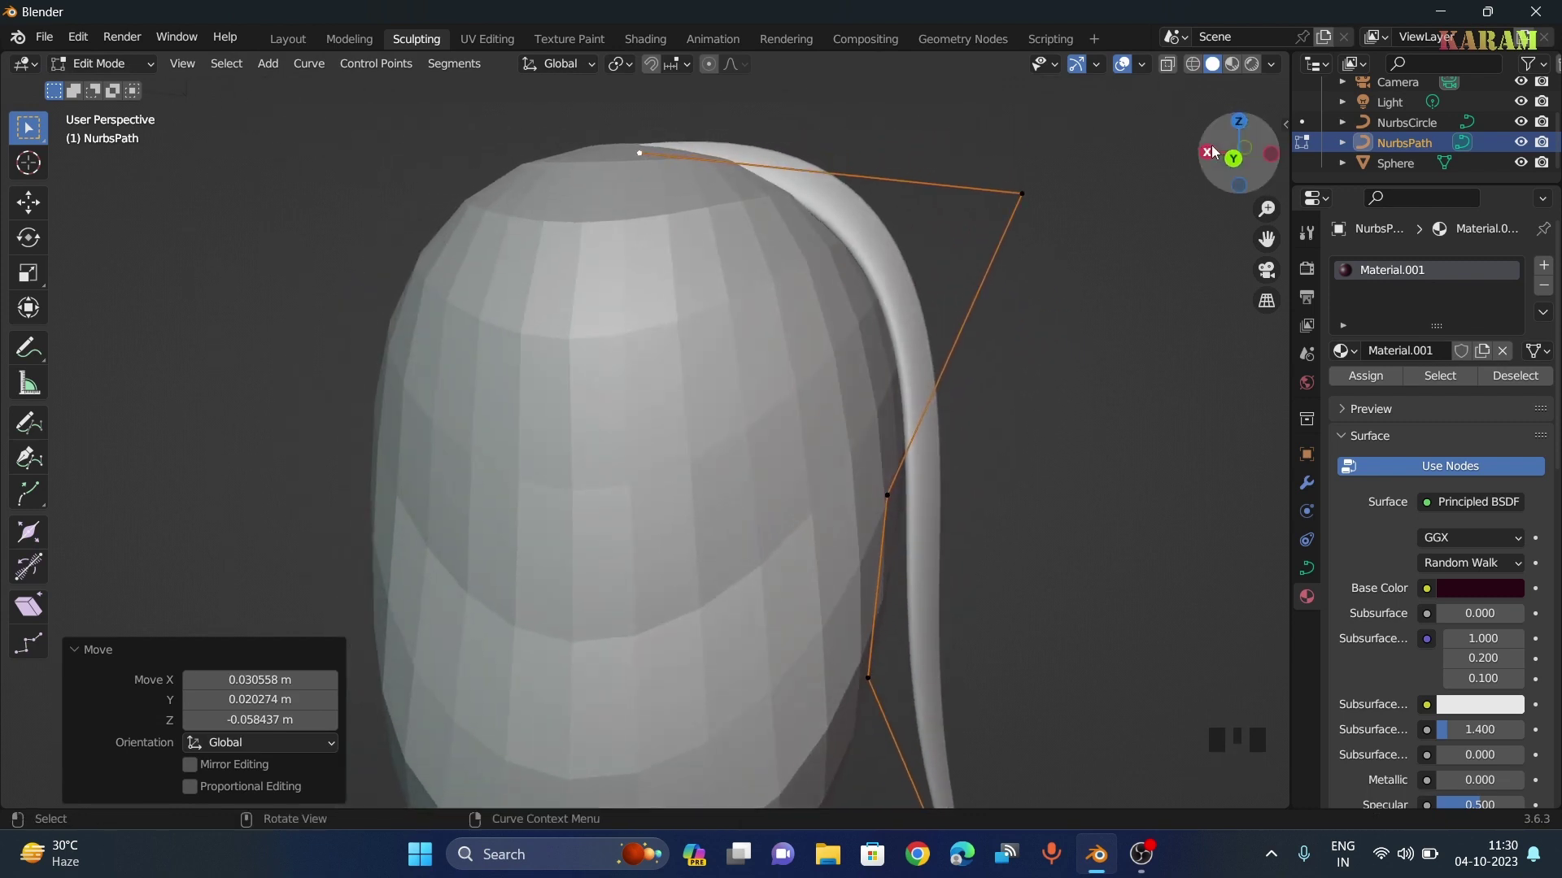
left_click(1231, 161)
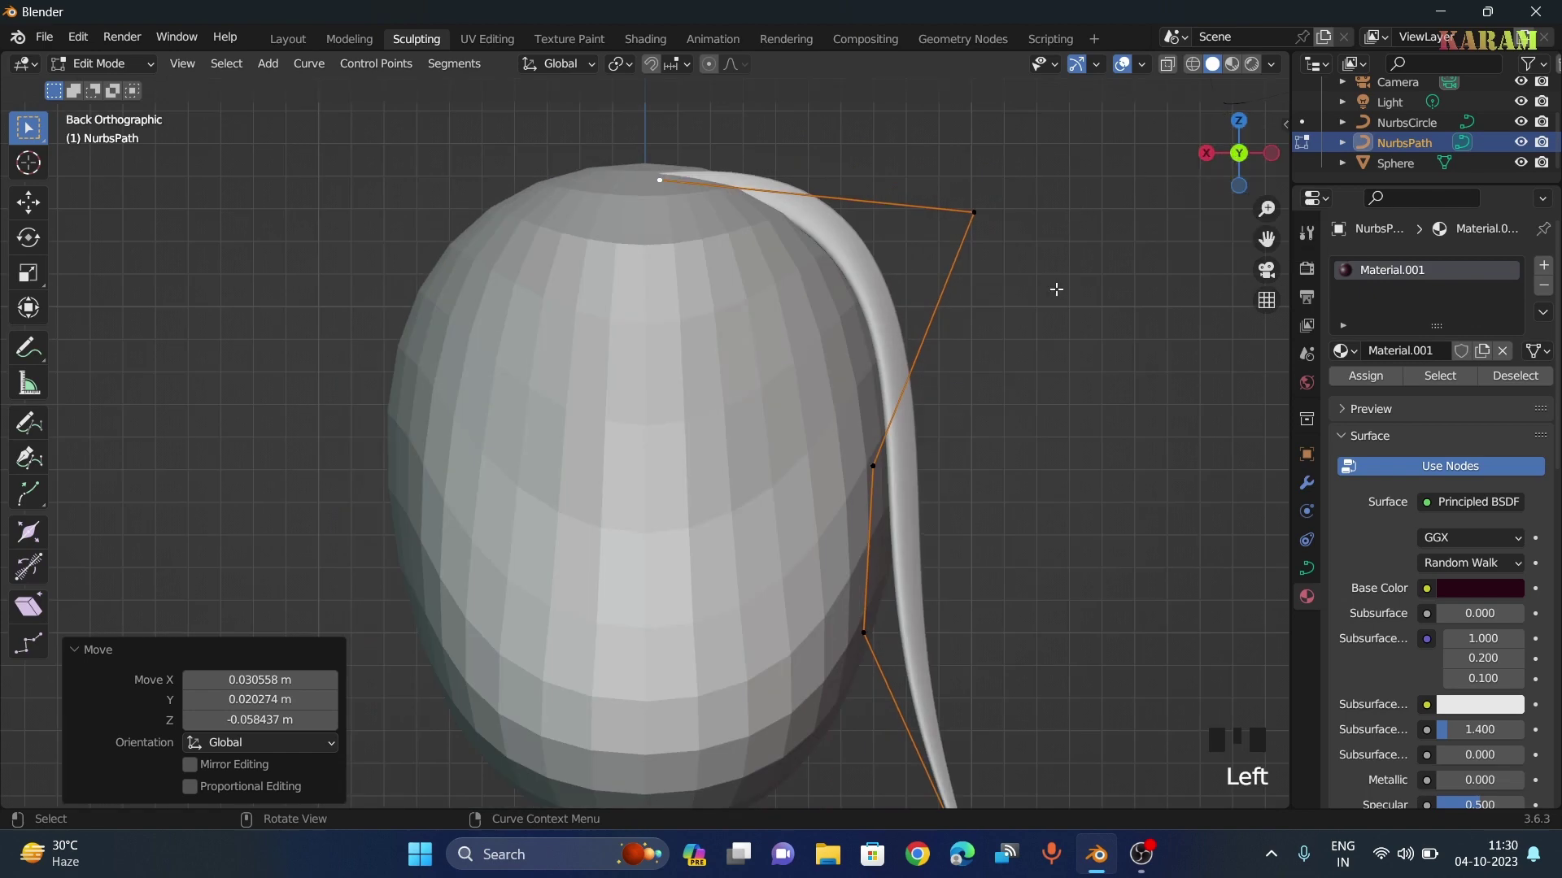
Raise the strand's second control point by about 0.05 m in Z and shift it about -0.01 m in X
scroll(1055, 290, "down", 1)
scroll(820, 617, "up", 1)
scroll(826, 610, "down", 3)
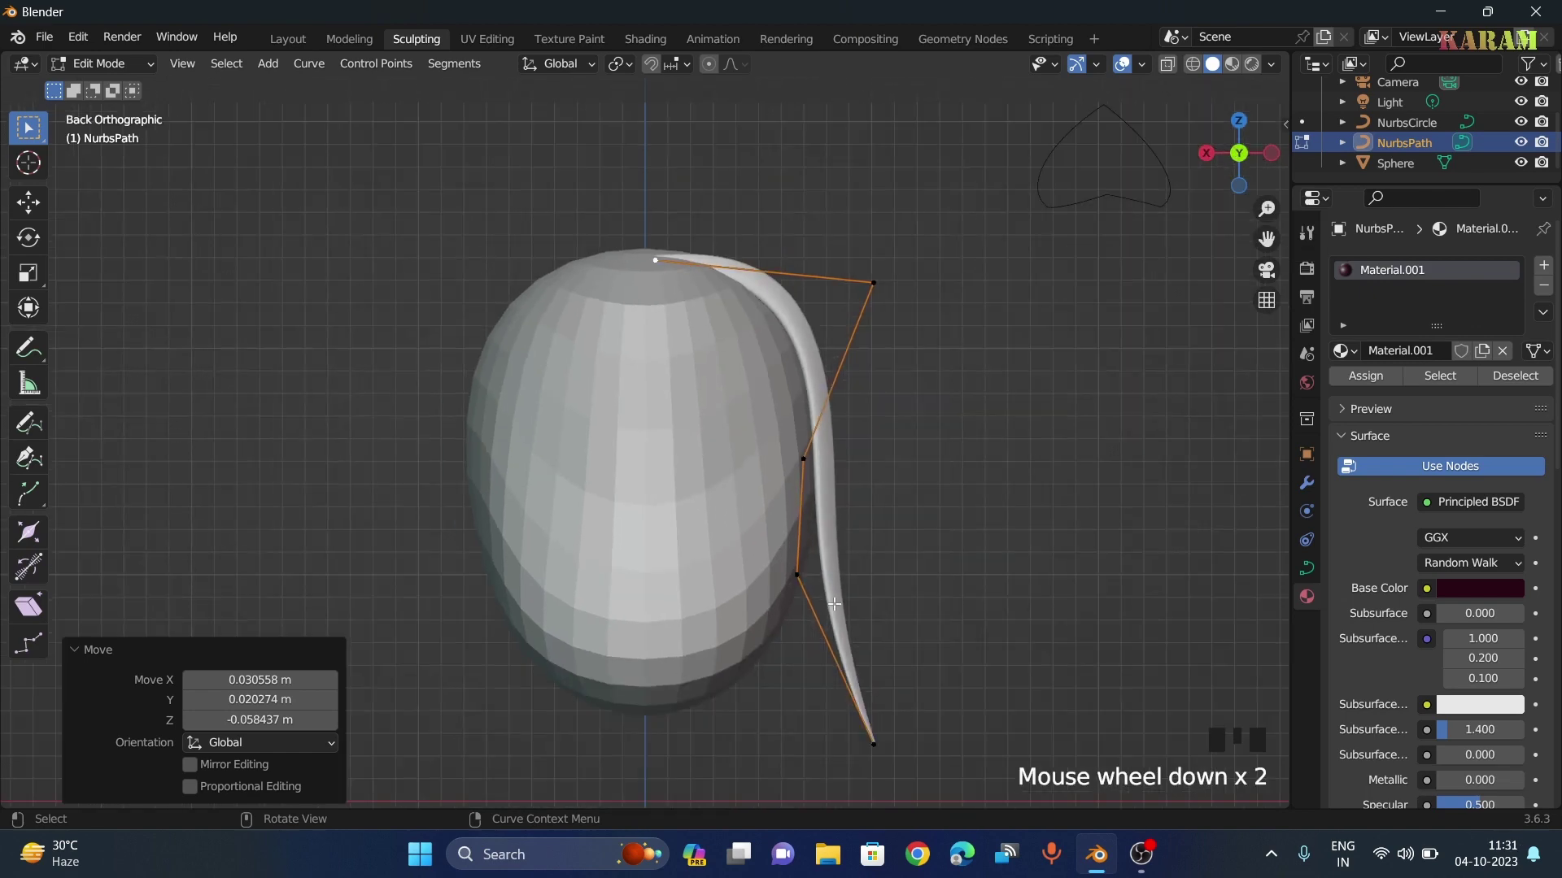
left_click(771, 552)
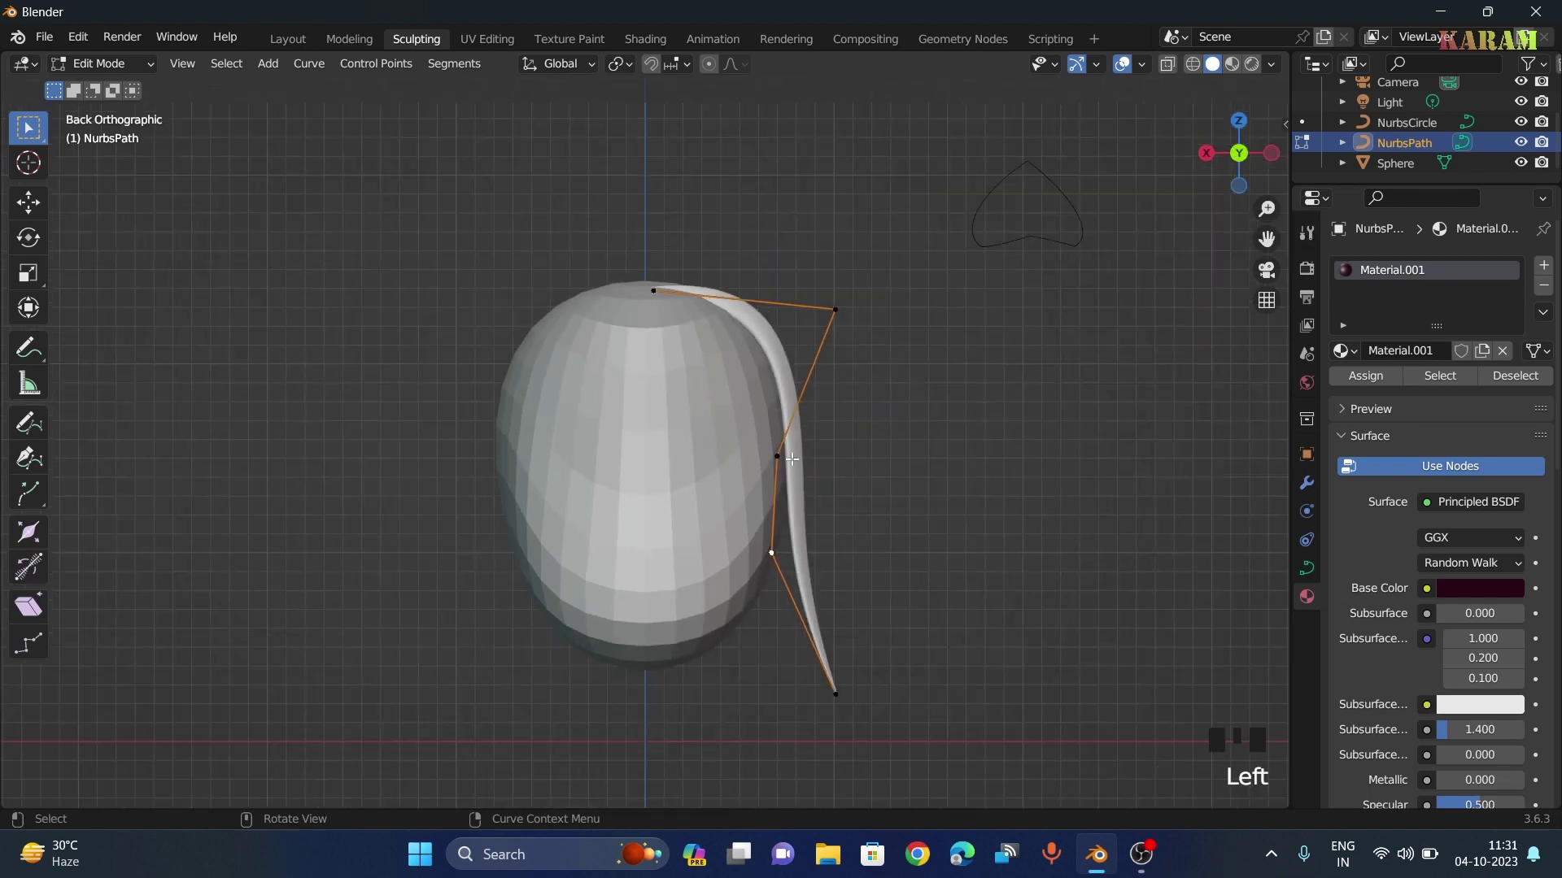
left_click(835, 308)
key("g")
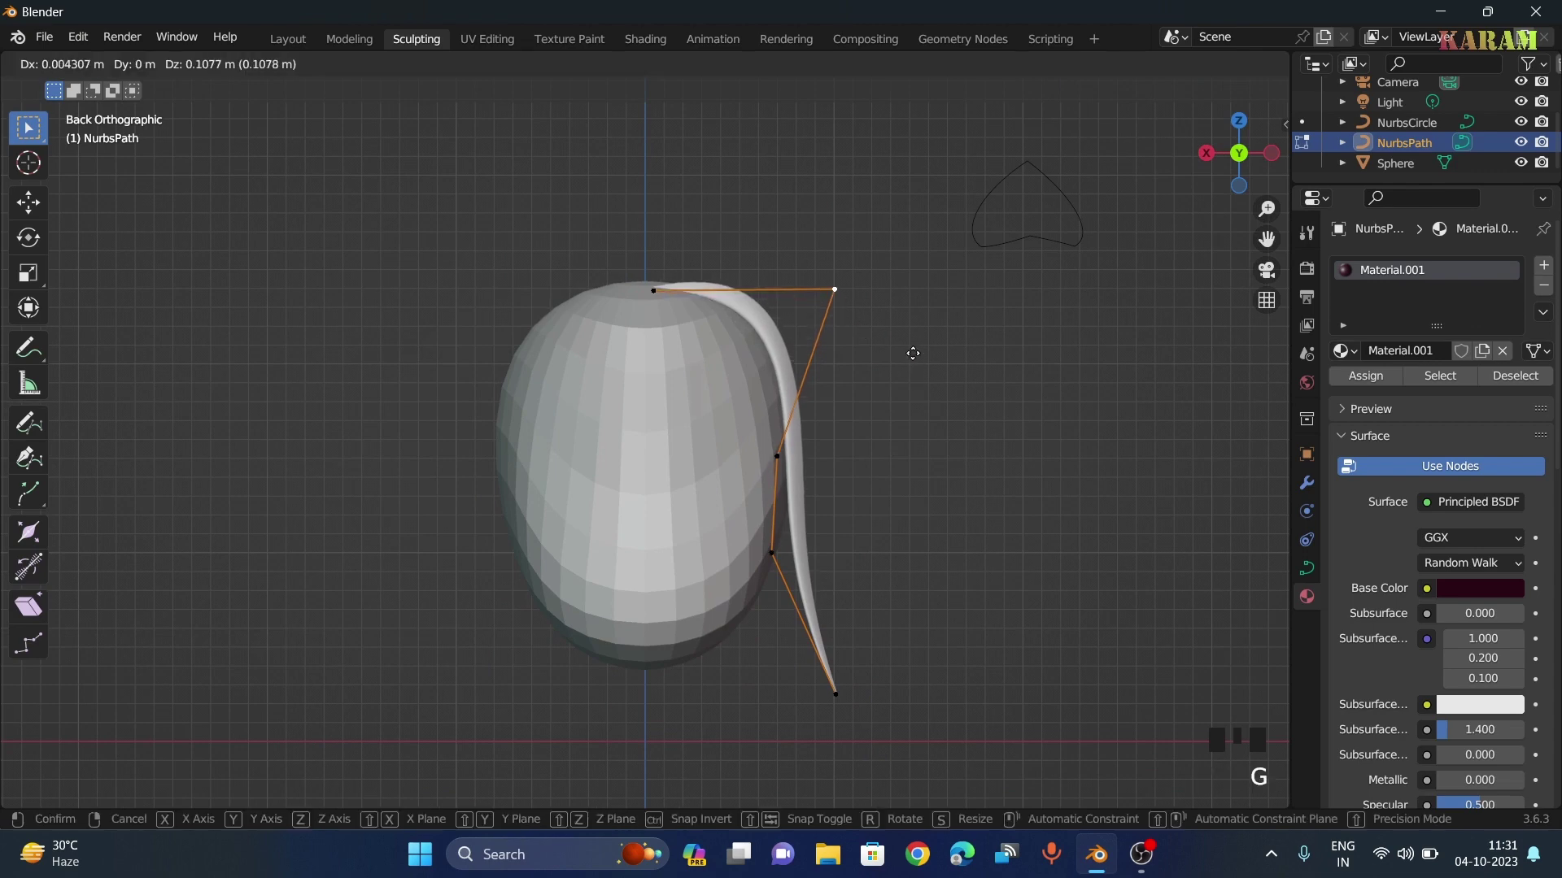
left_click(915, 366)
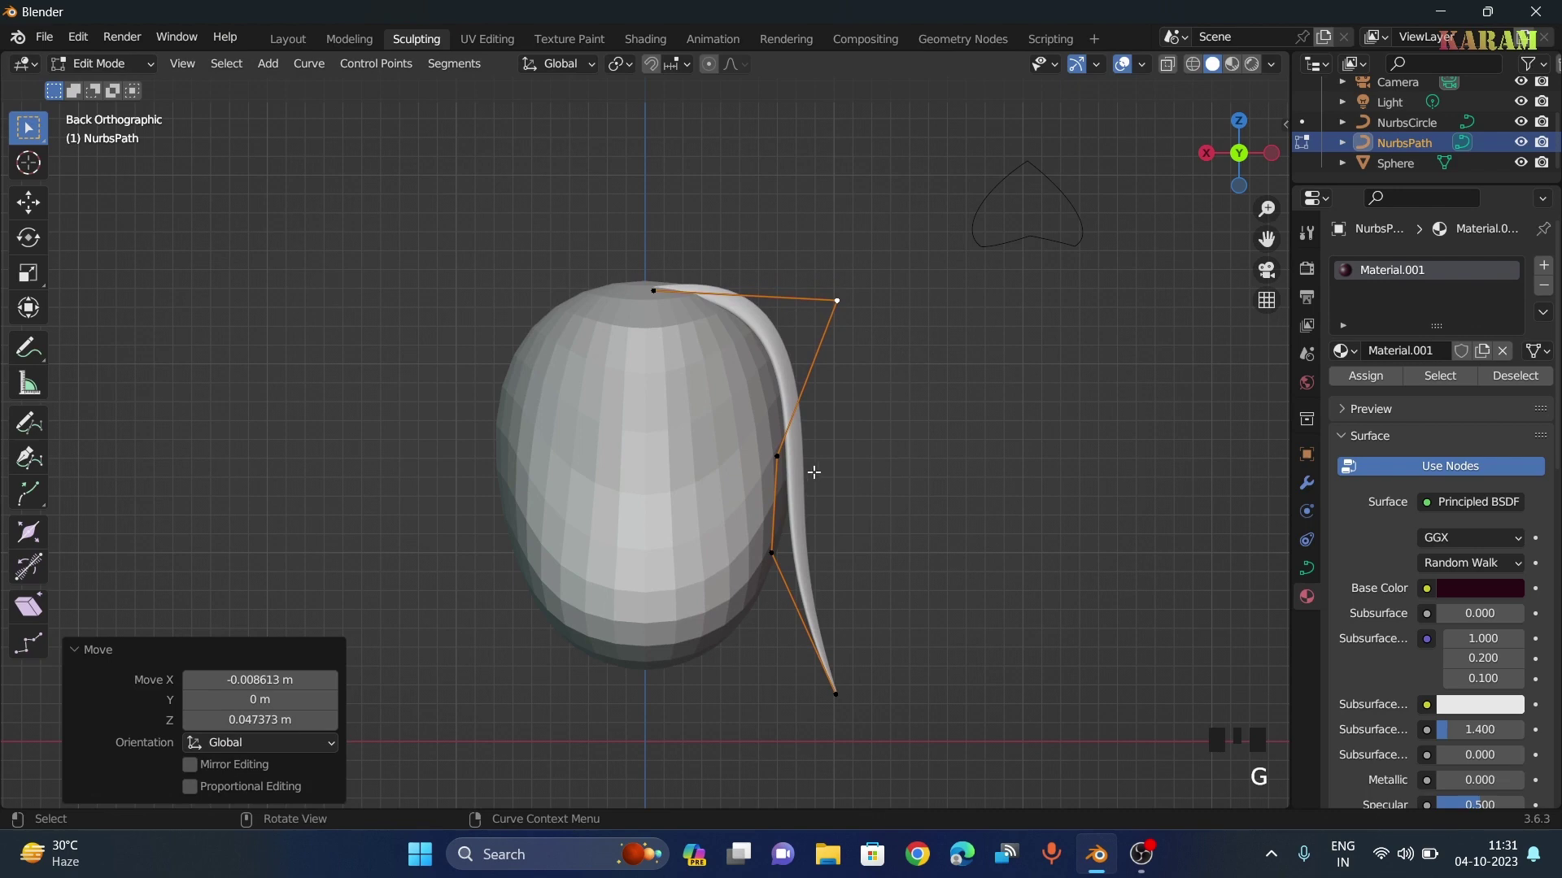
Lower the control point above the strand's bottom endpoint by about 0.1 m, shift it slightly toward the sphere, and deselect it
left_click(771, 555)
key("g")
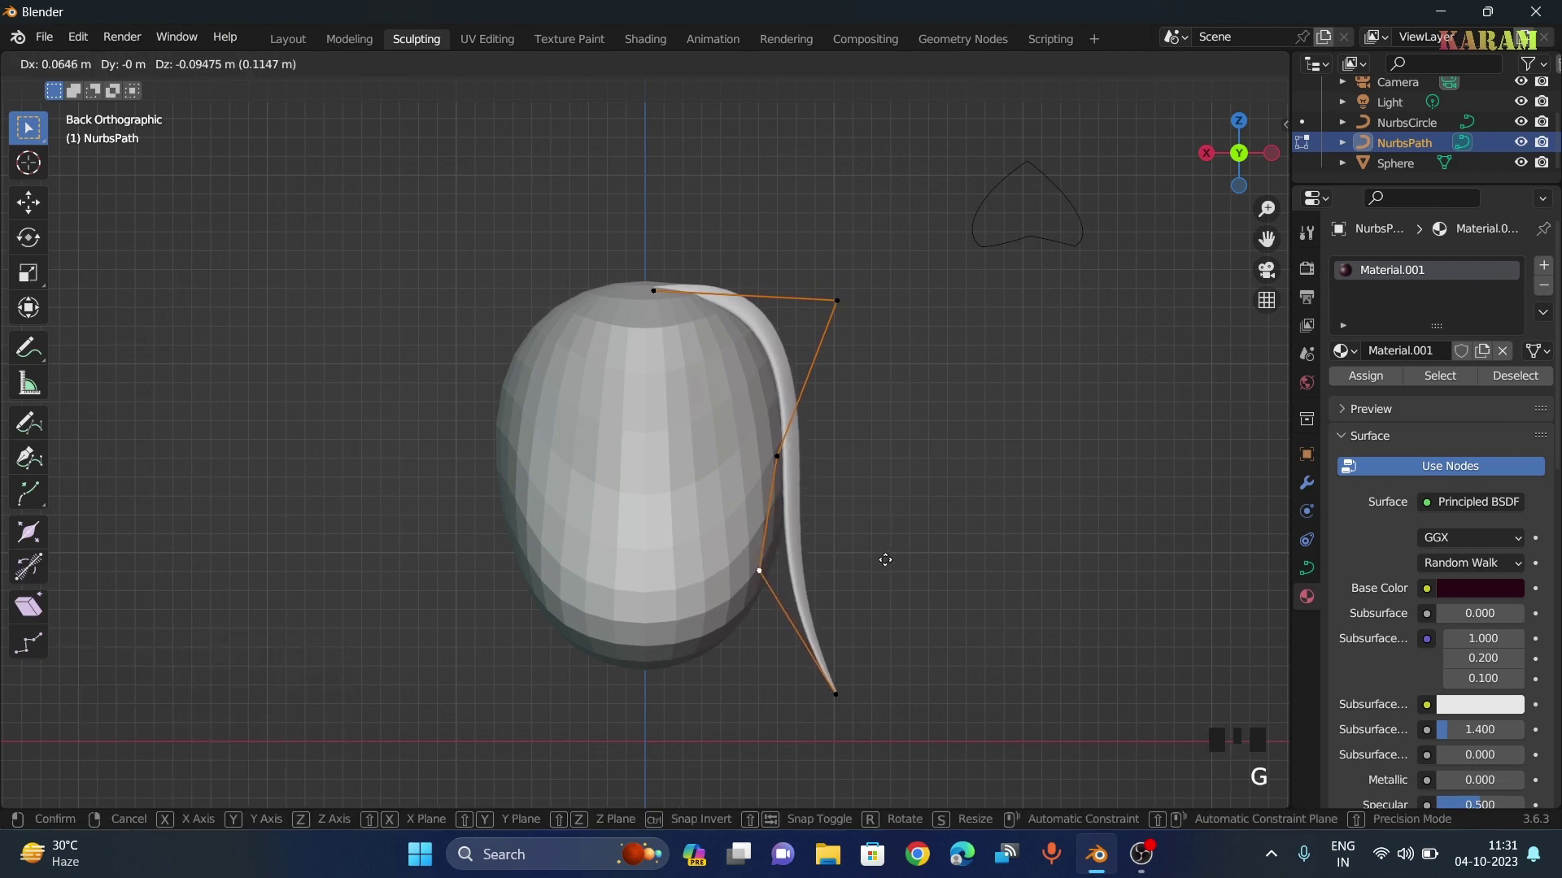
left_click(890, 551)
left_click(948, 461)
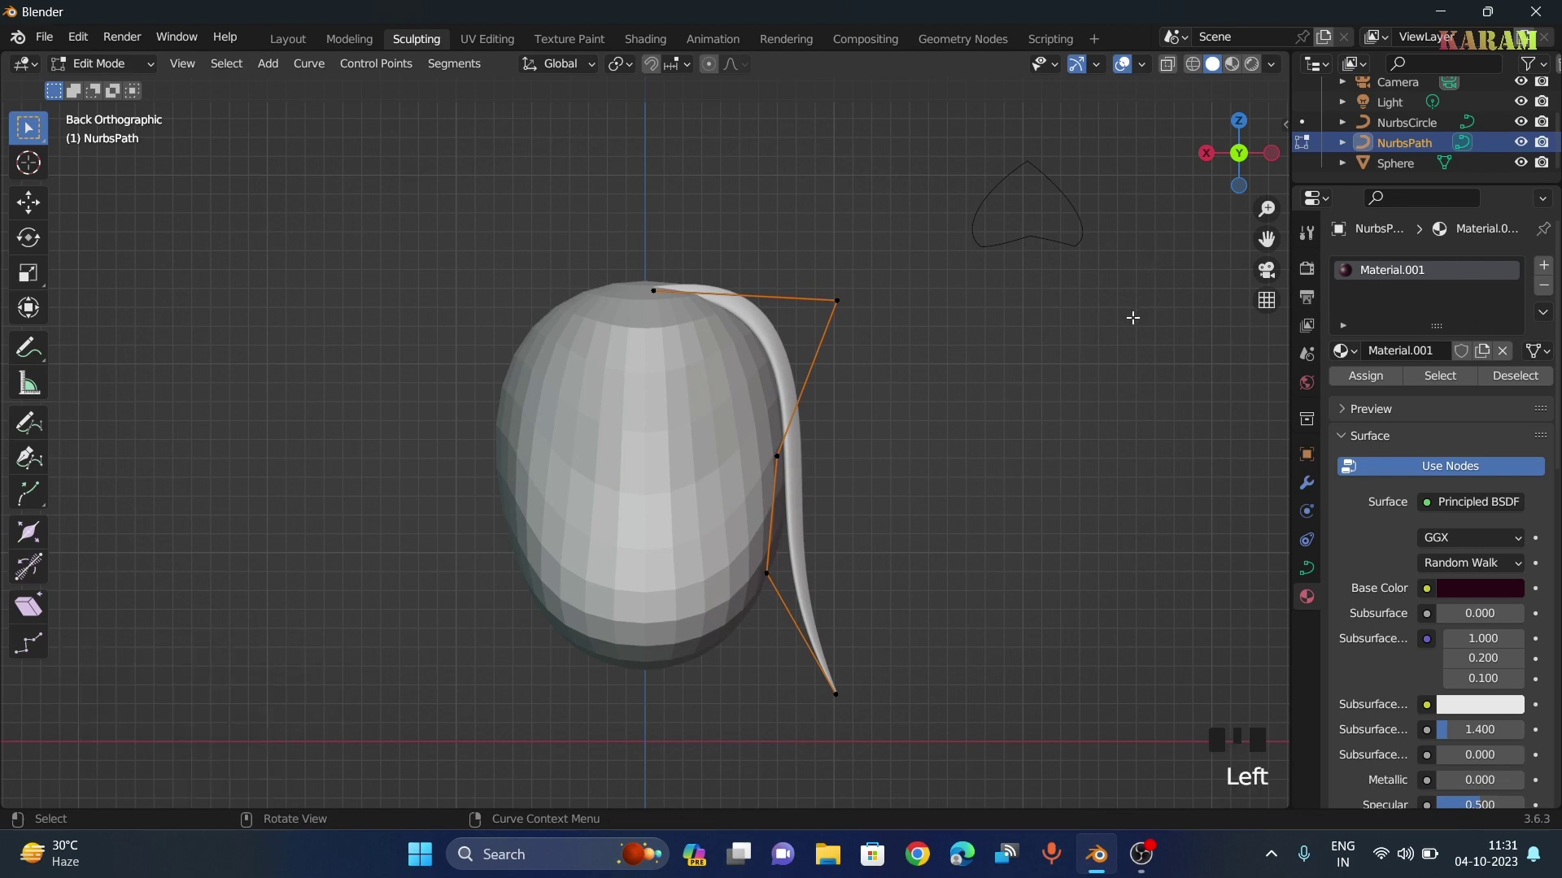
Return to Object Mode and duplicate the hair strand, offset by about -0.09 m X, -0.16 m Y and 0.05 m Z
middle_click_drag(1133, 317, 815, 277)
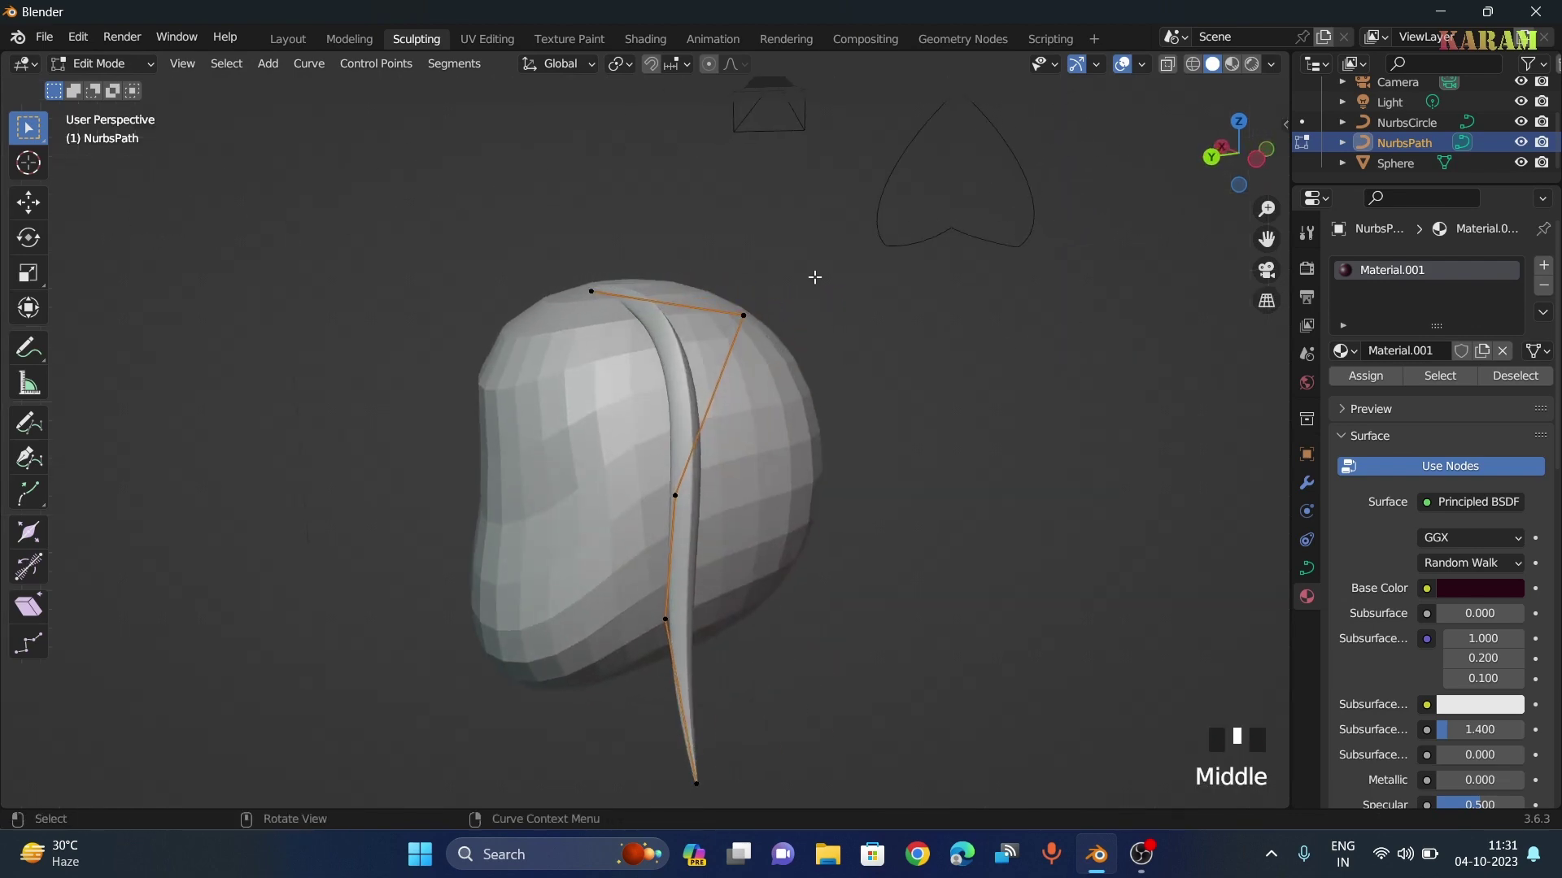
left_click(119, 62)
left_click(88, 88)
left_click(685, 387)
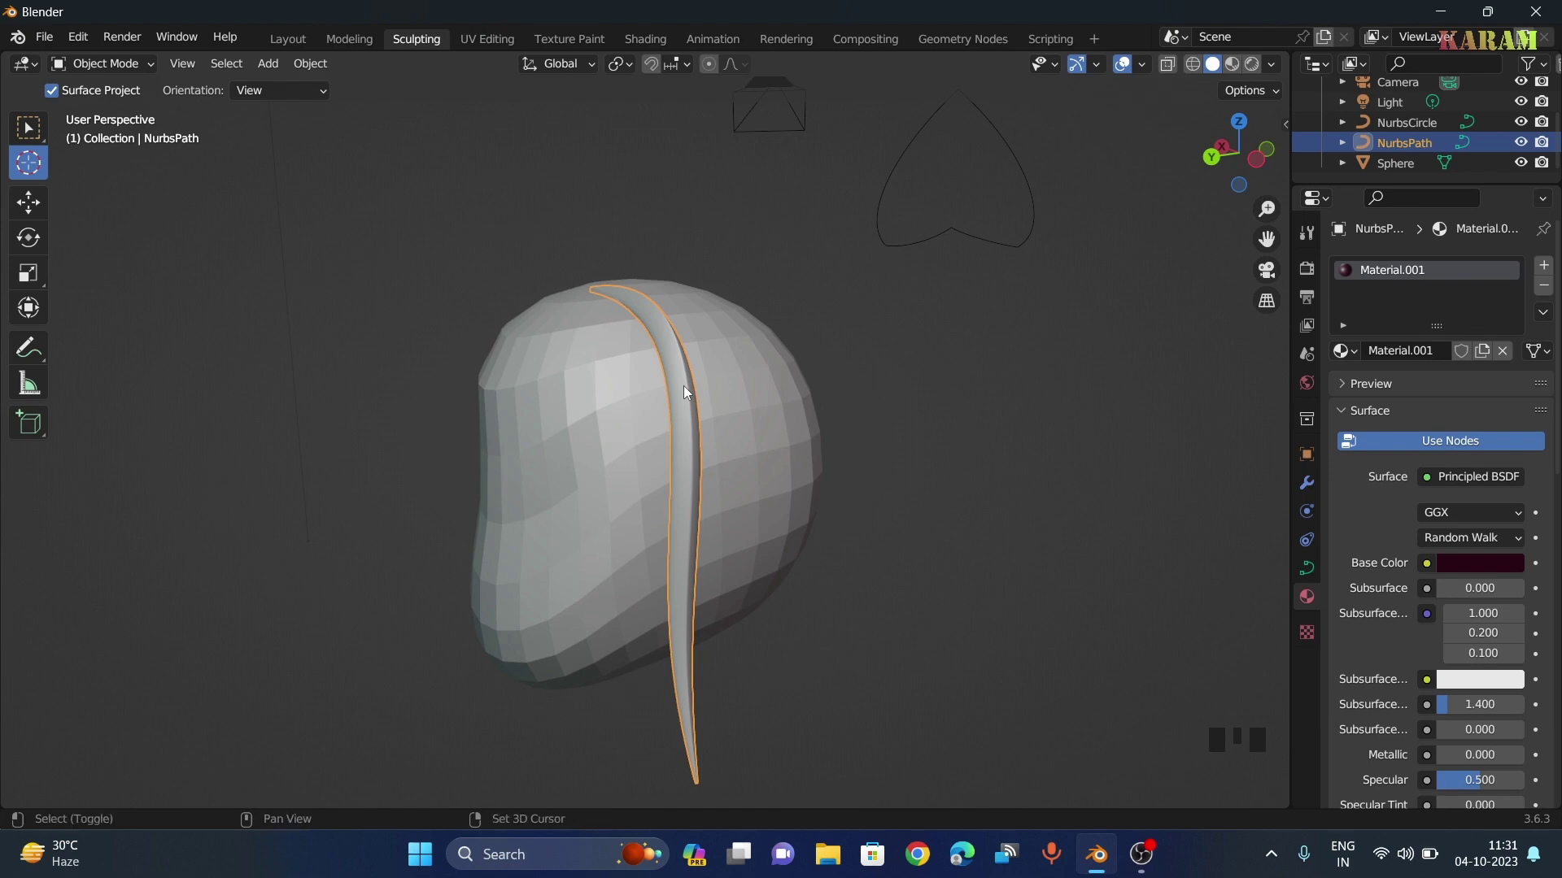
key("shift+d")
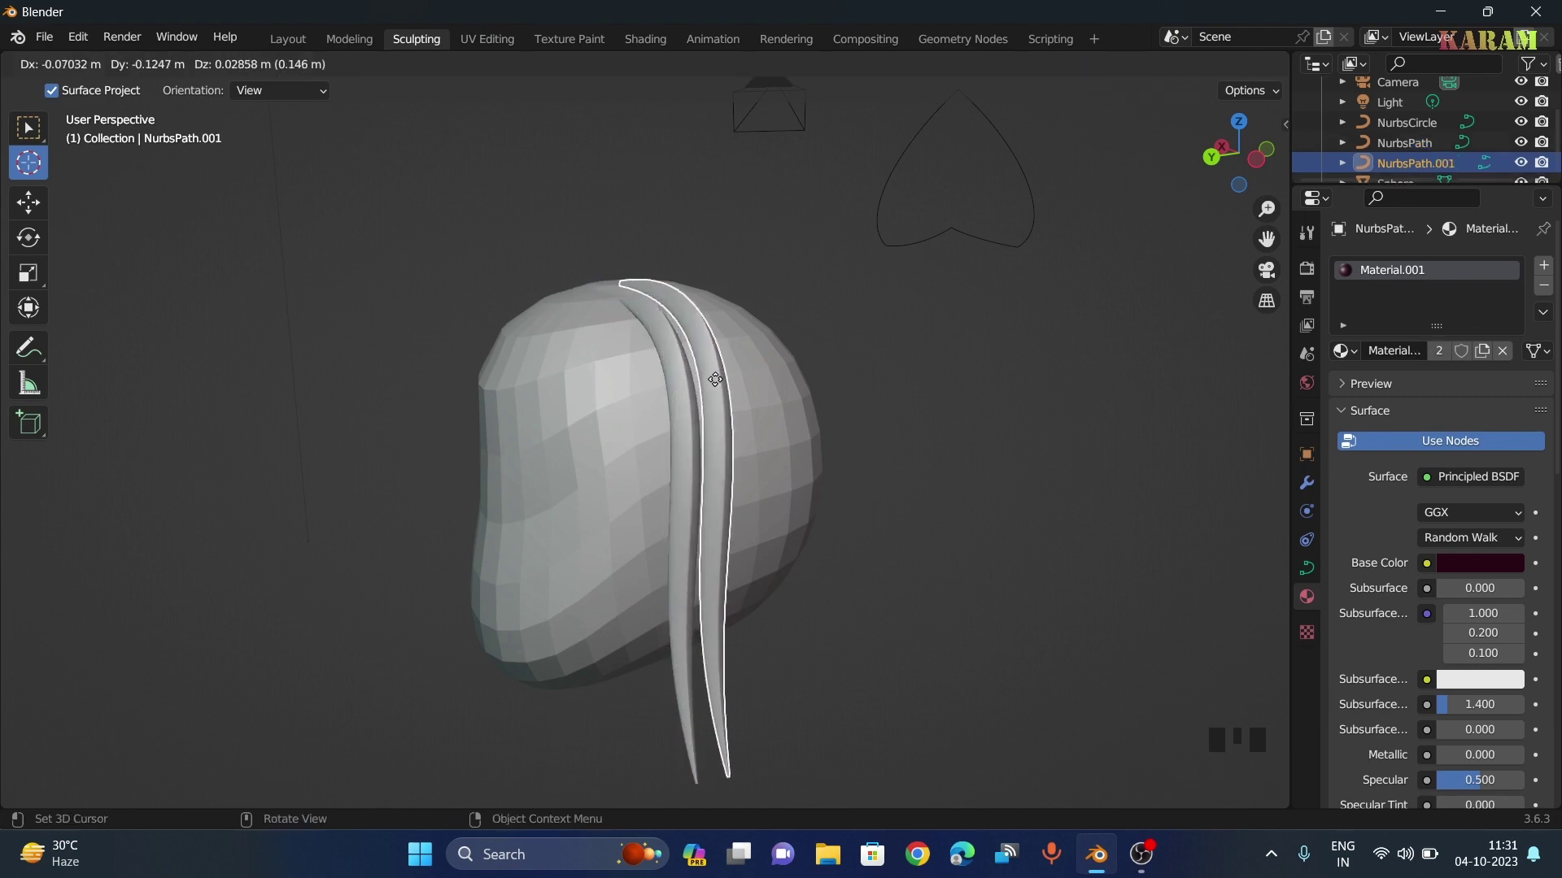
left_click(720, 378)
Move the duplicated strand closer to the original by about 0.02 m X, 0.06 m Y and -0.04 m Z
middle_click_drag(851, 367, 997, 433)
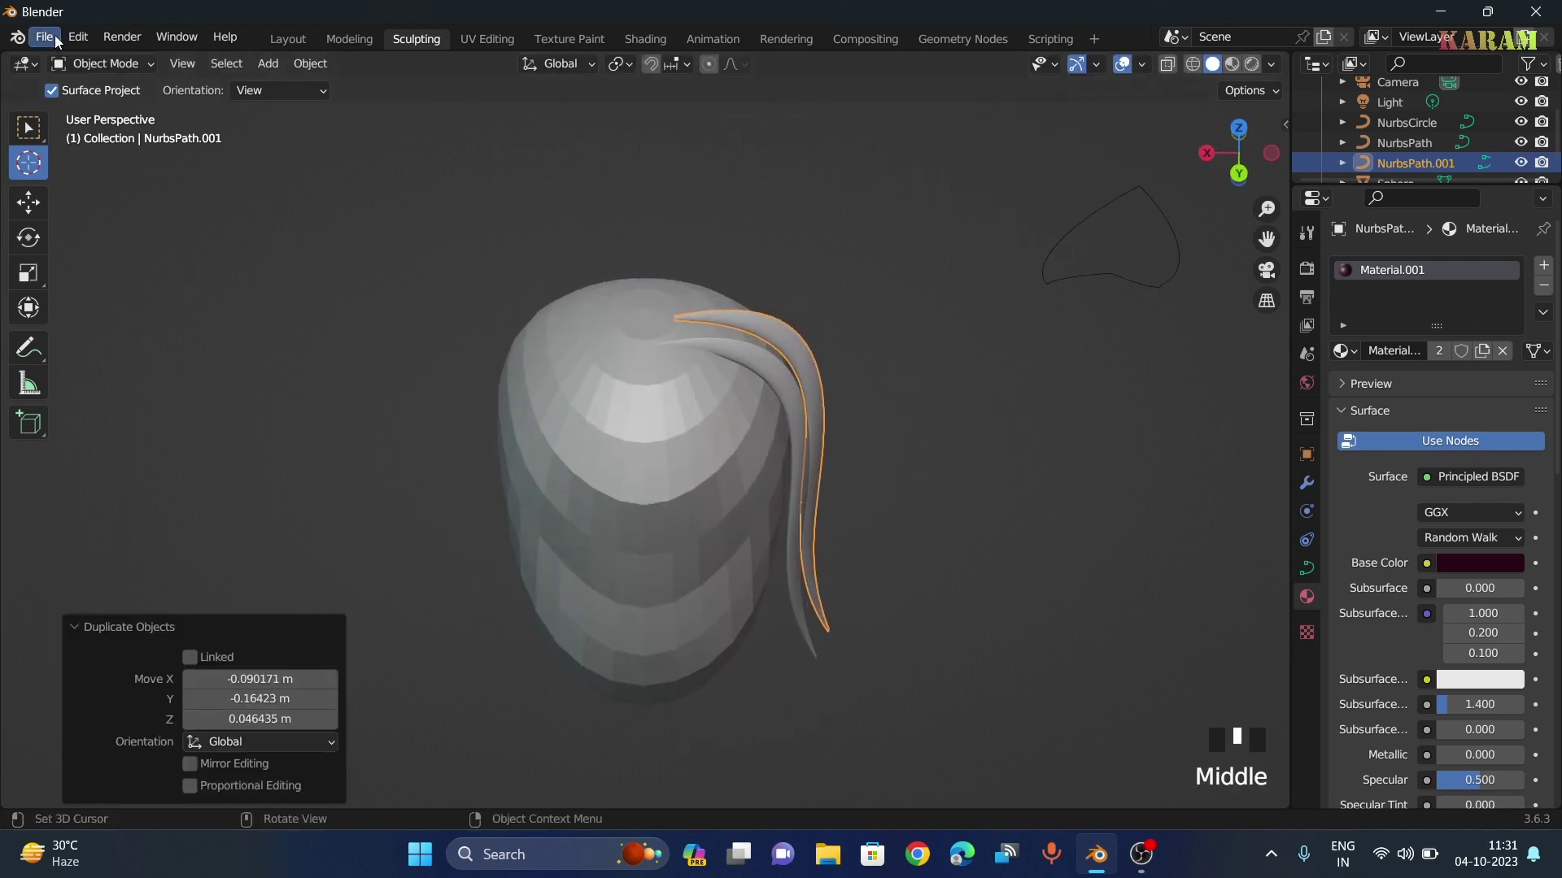
left_click(94, 62)
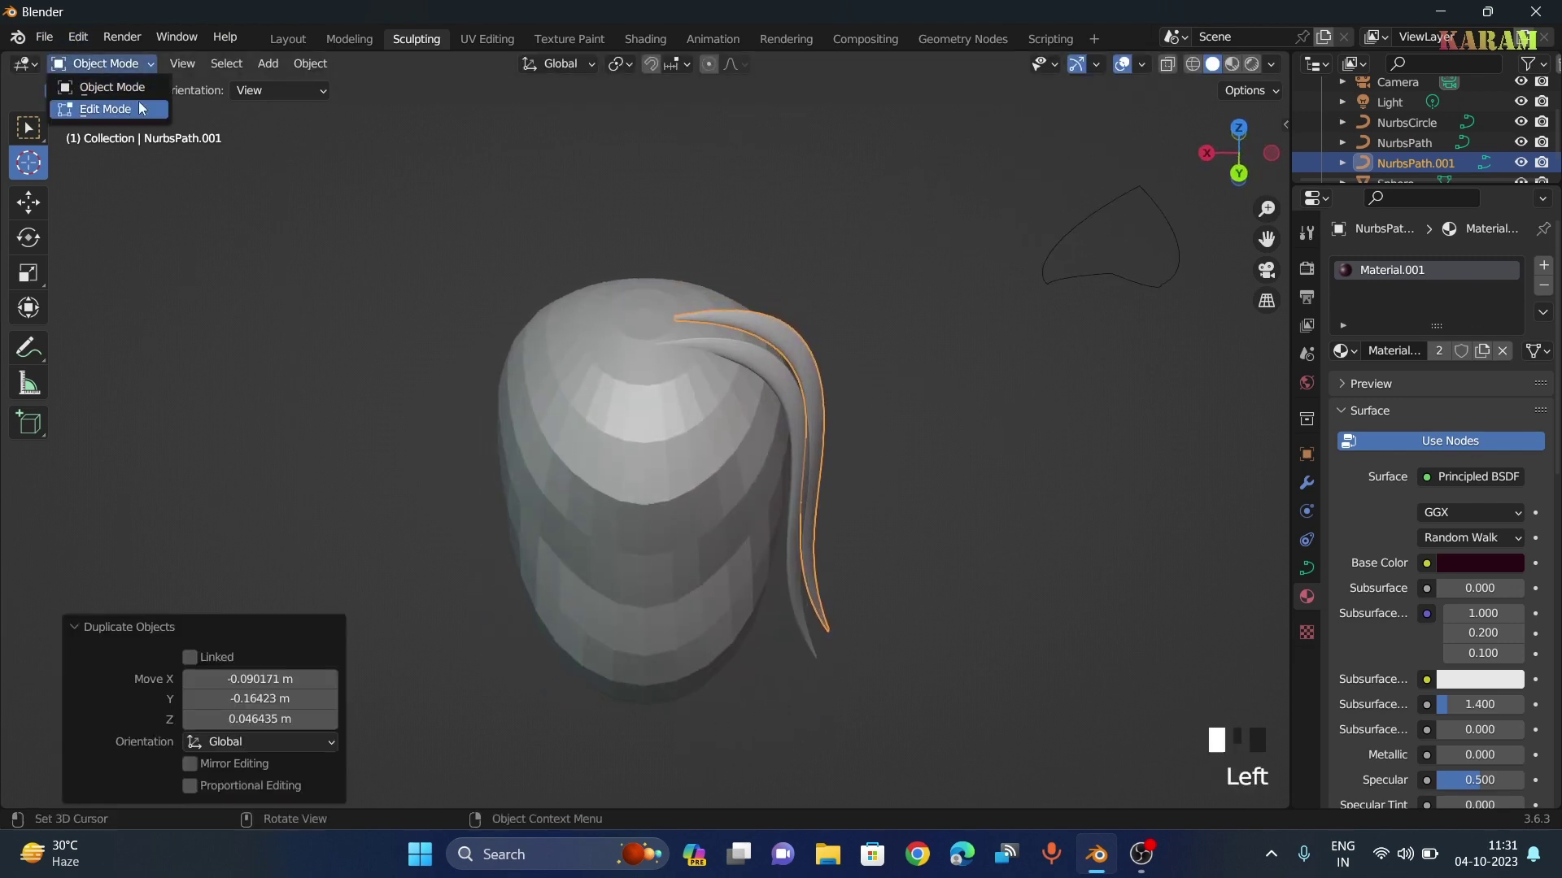
middle_click_drag(836, 254, 719, 262)
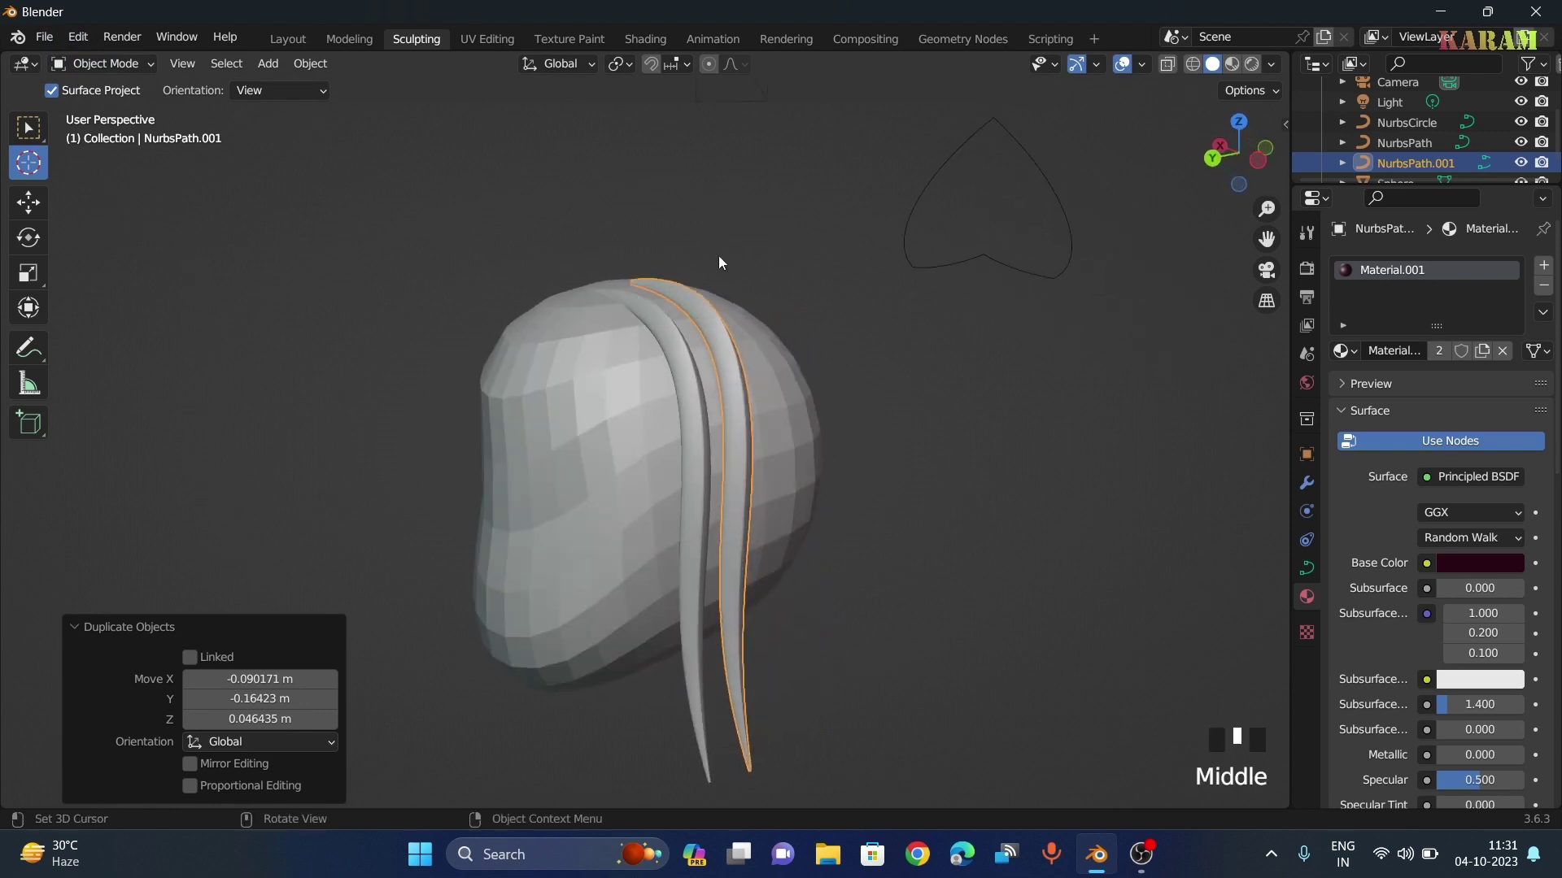
middle_click_drag(893, 376, 882, 365)
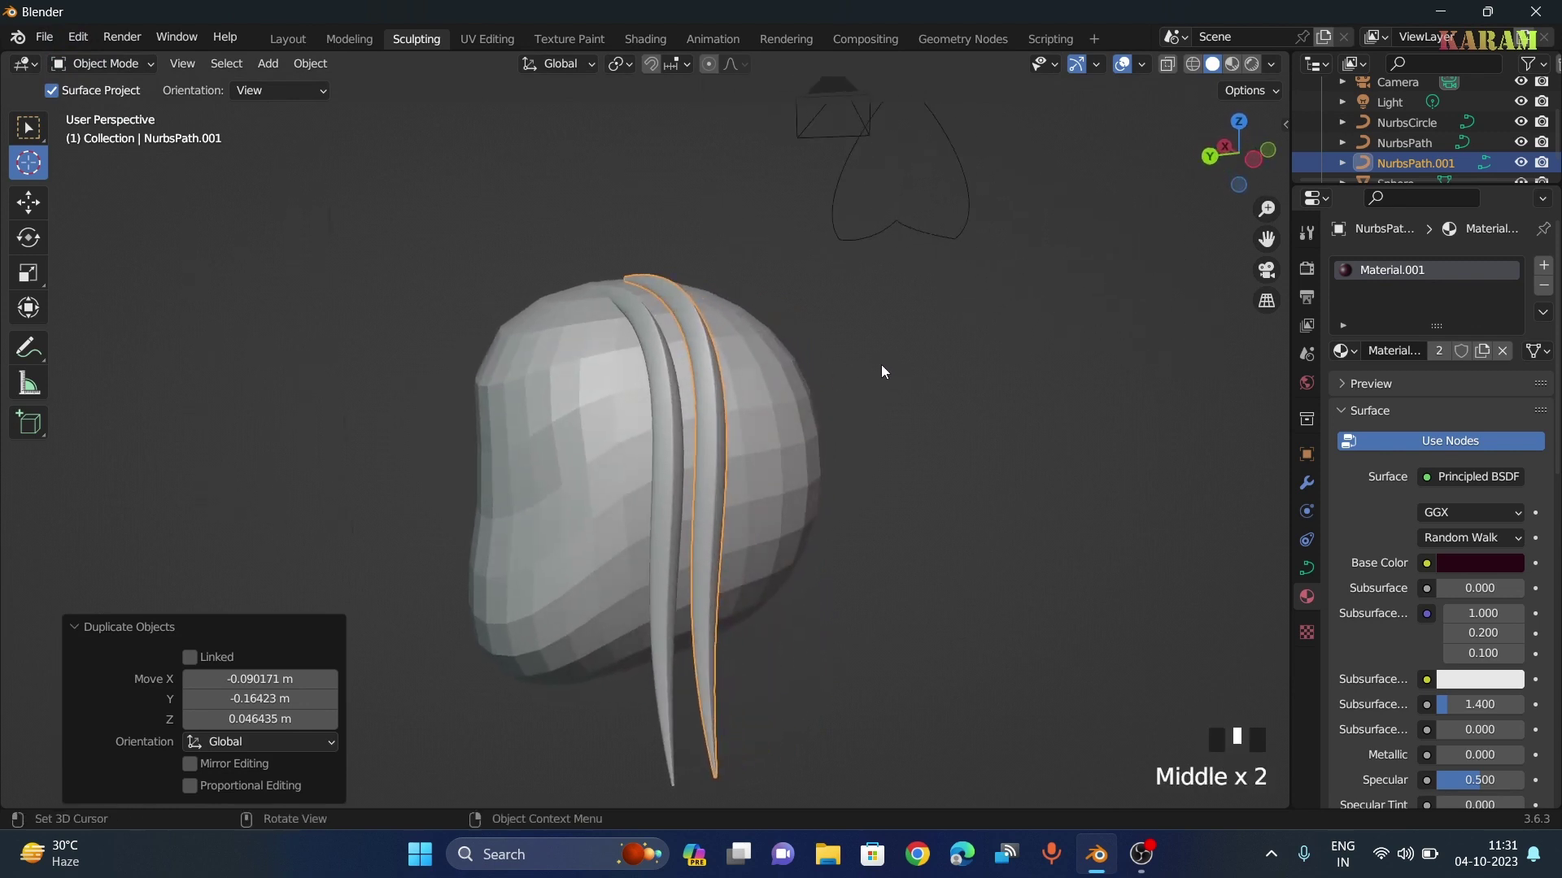
key("g")
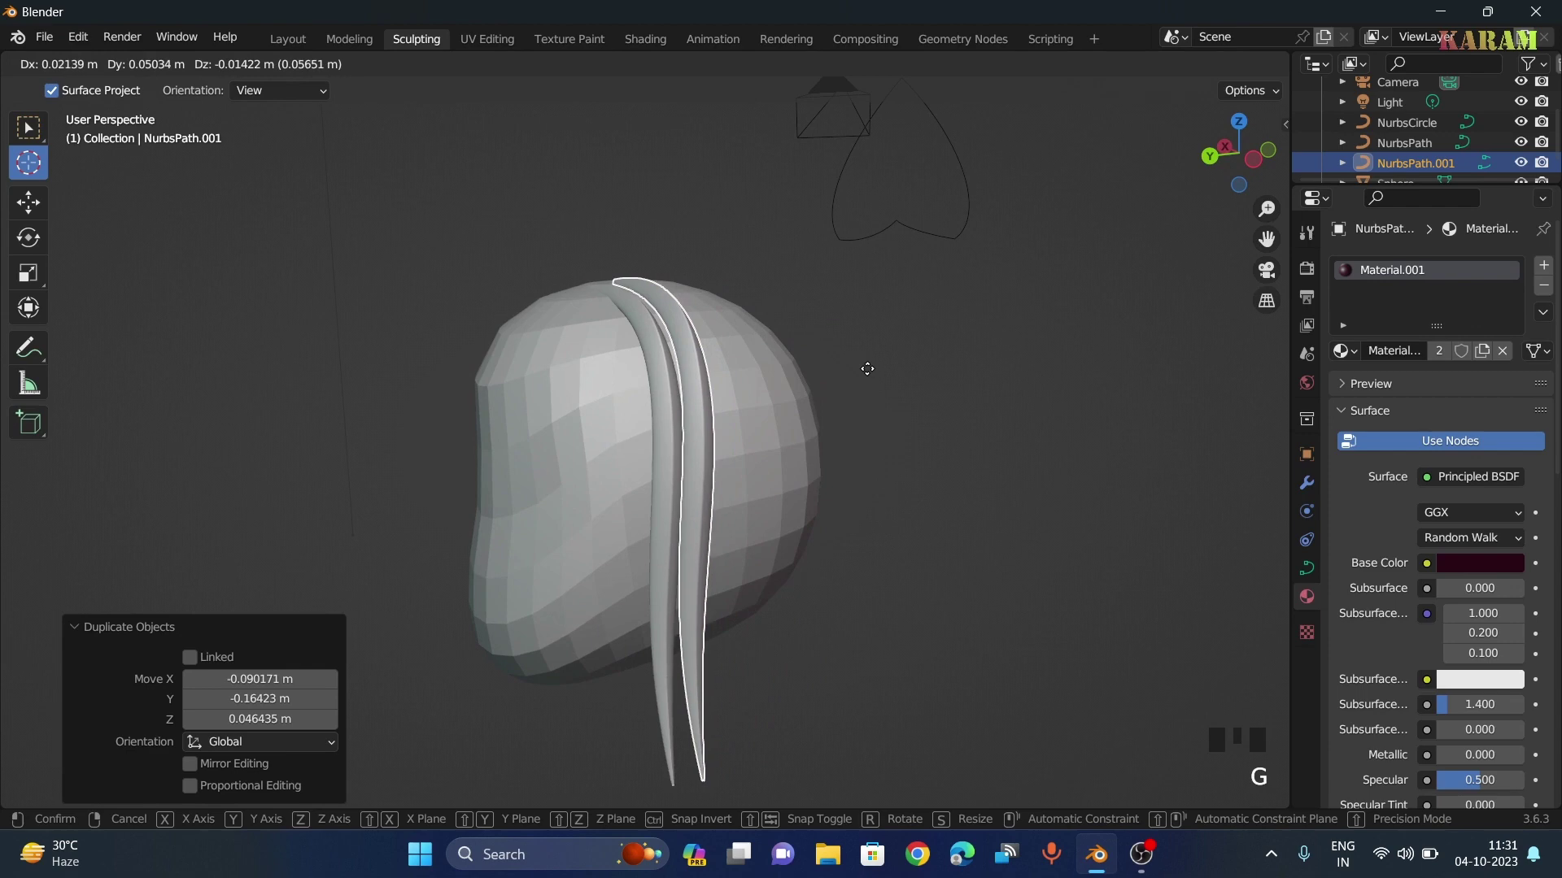
left_click(867, 370)
middle_click_drag(867, 371, 1037, 400)
Enter Edit Mode on the duplicated strand and shift its top endpoint by about 0.02 m X, -0.01 m Y and 0.01 m Z
left_click(100, 64)
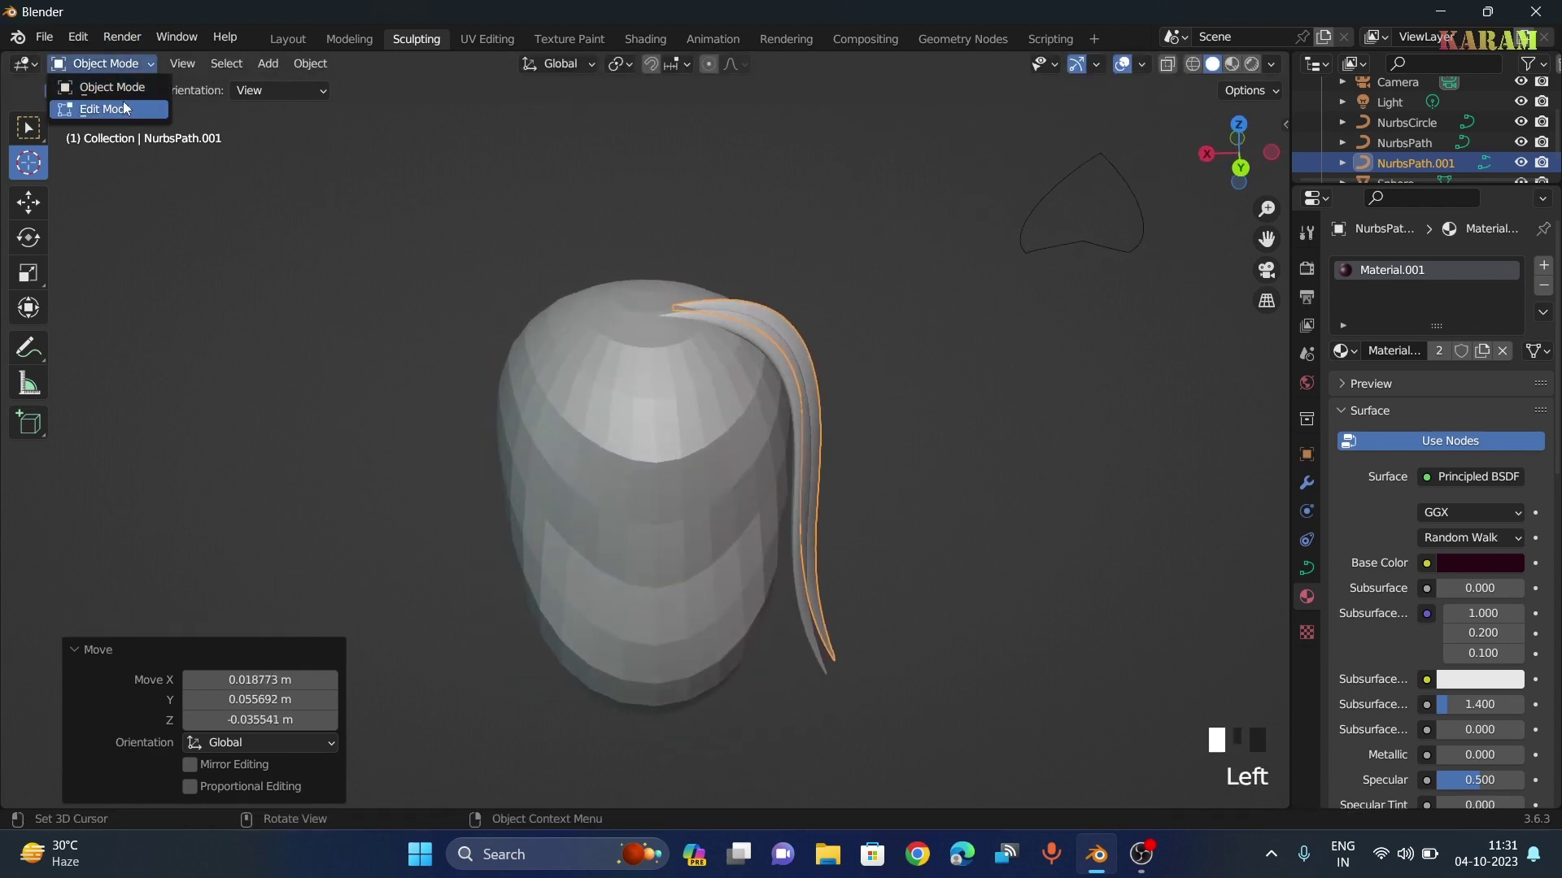
left_click(96, 101)
left_click(672, 307)
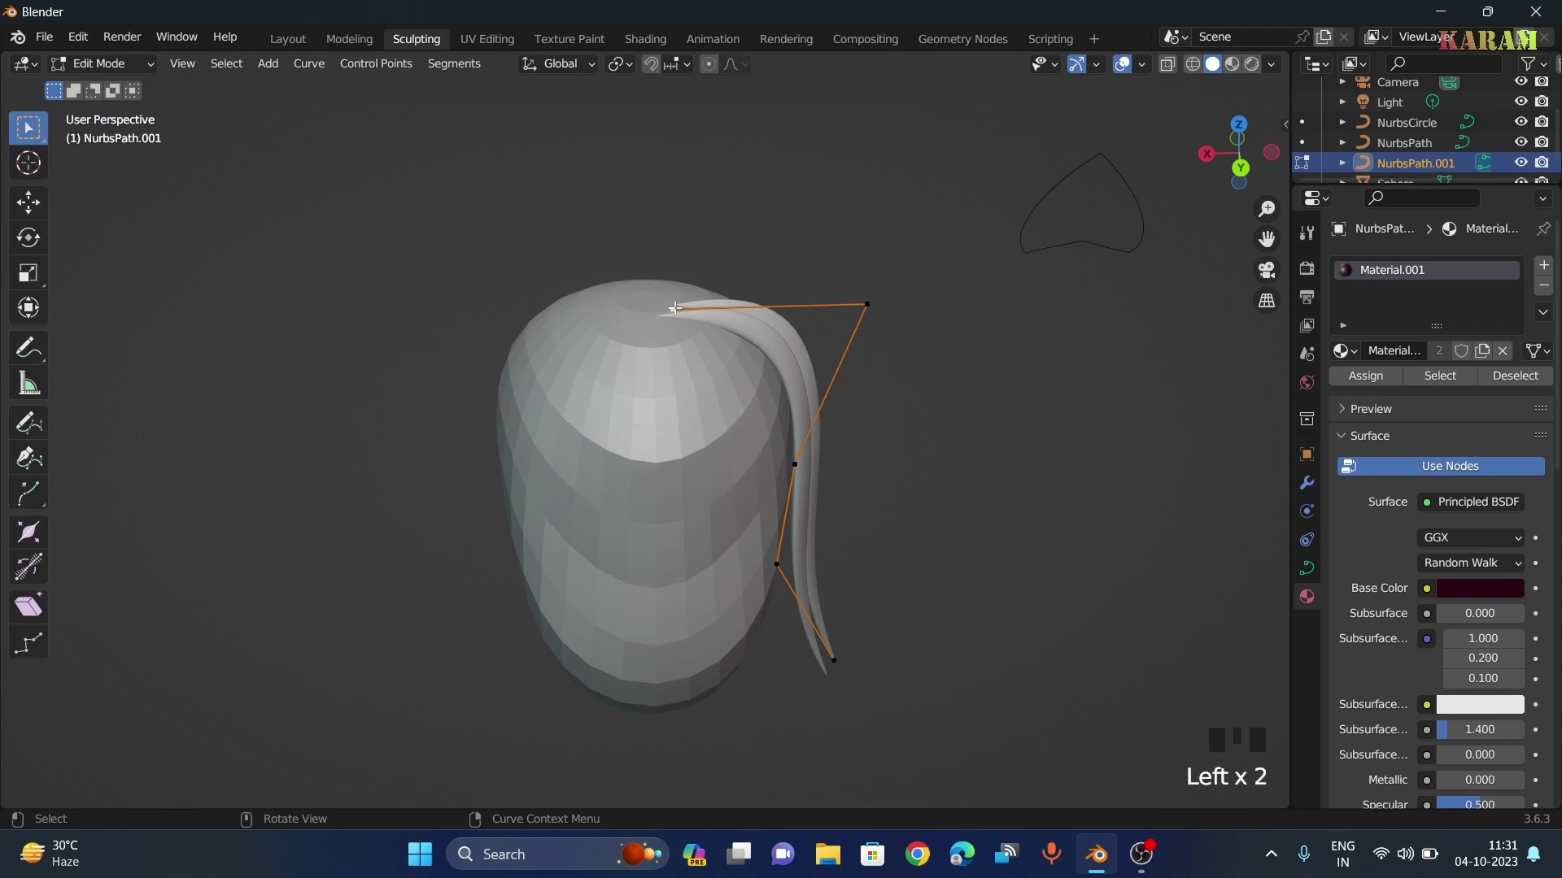
key("g")
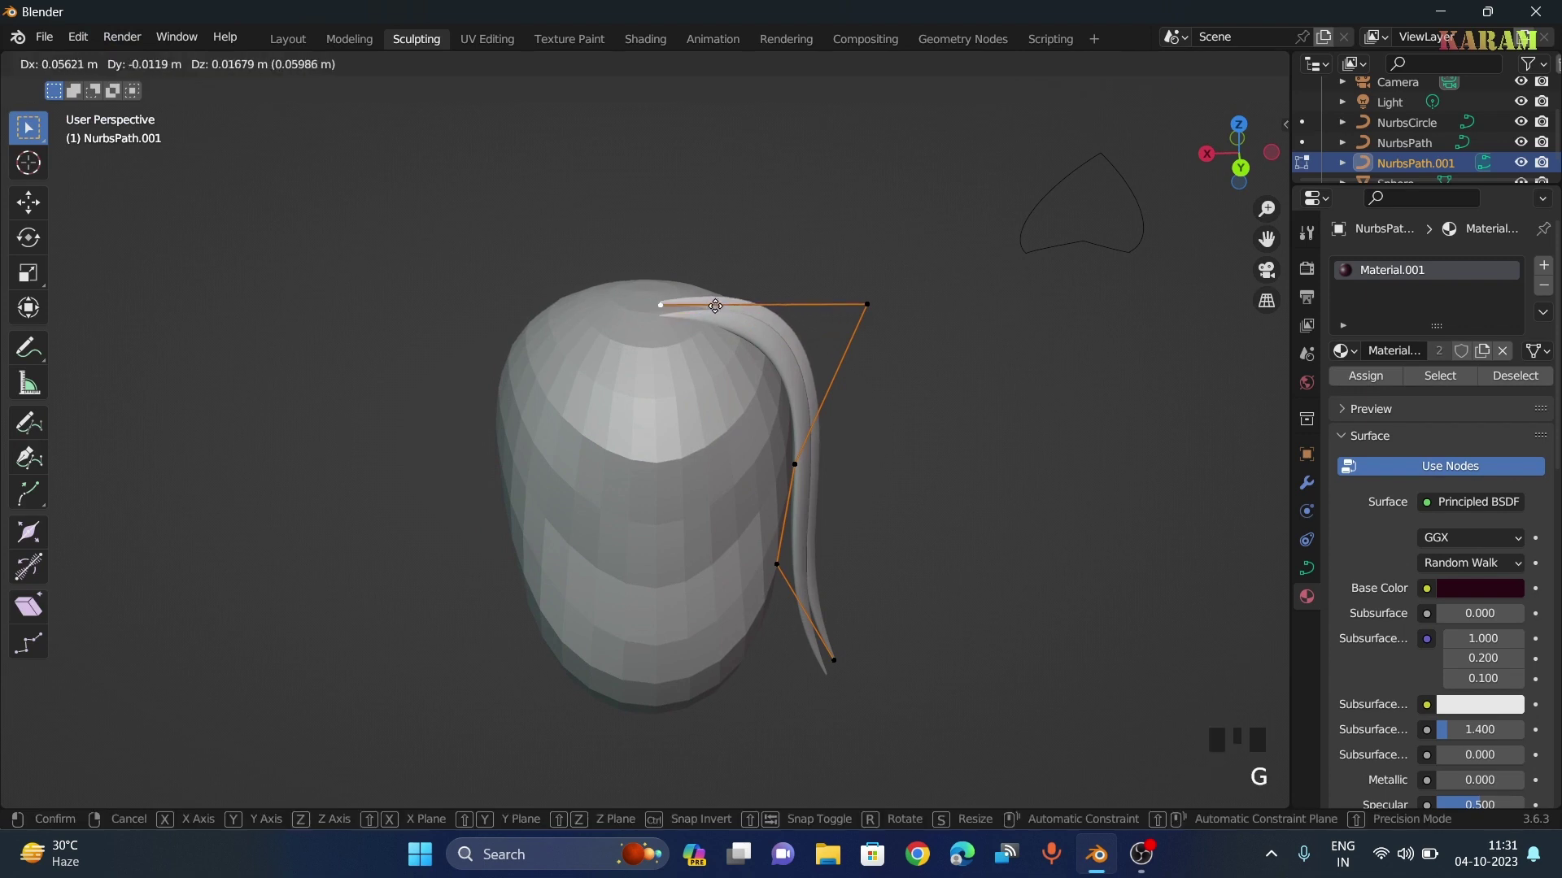
left_click(726, 305)
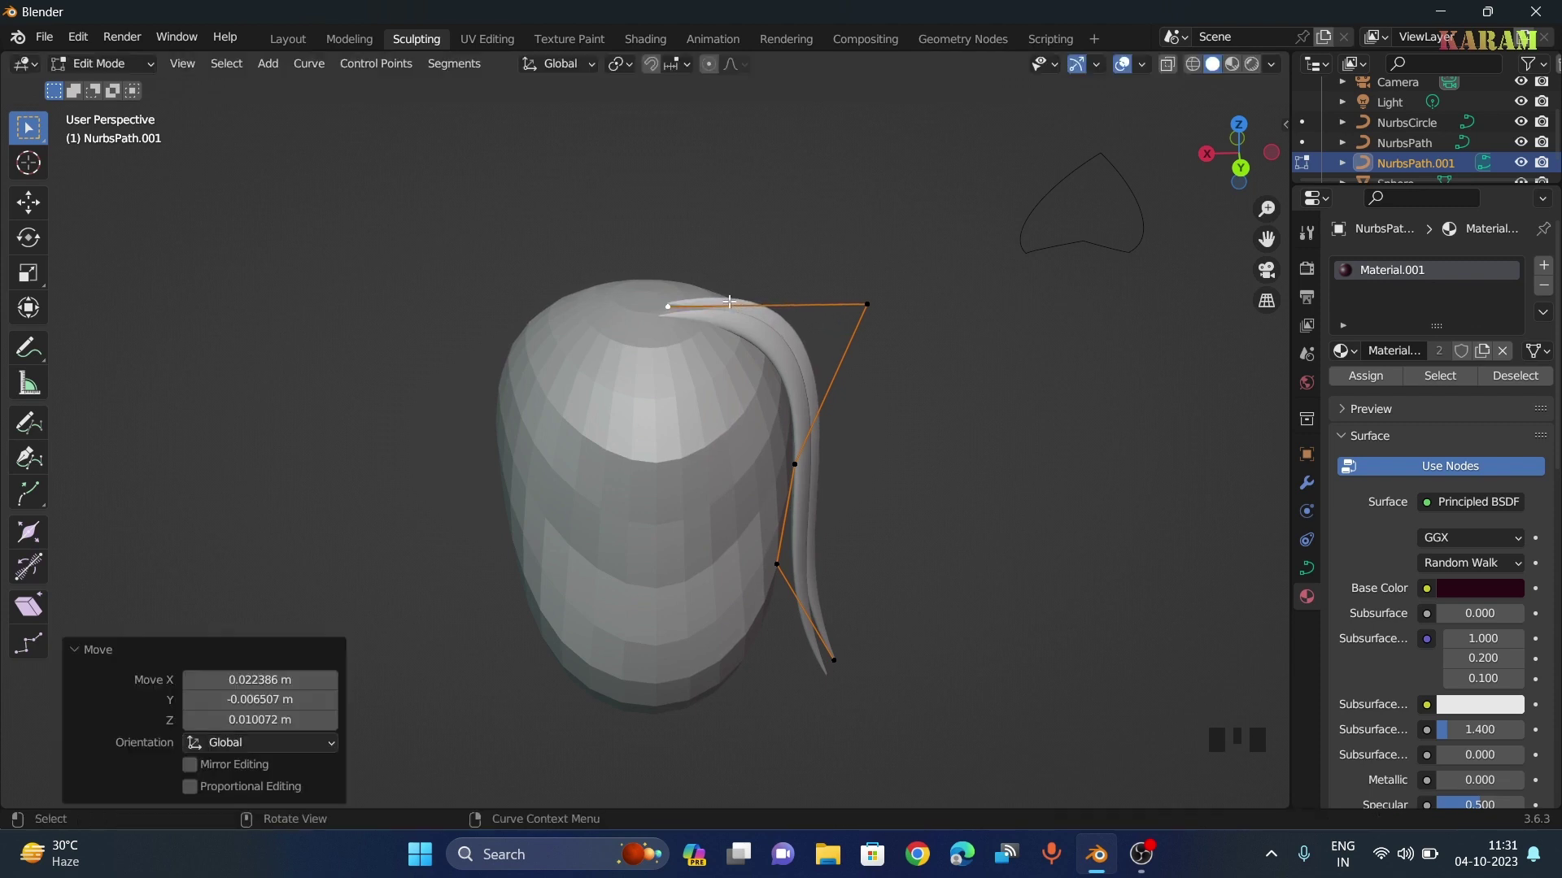
Bring the duplicate's top endpoint to the original strand's root, by about 0.03 m X, 0.06 m Y and -0.02 m Z
mouse_move(726, 306)
middle_mouse_down()
mouse_move(789, 269)
mouse_move(714, 328)
middle_mouse_up()
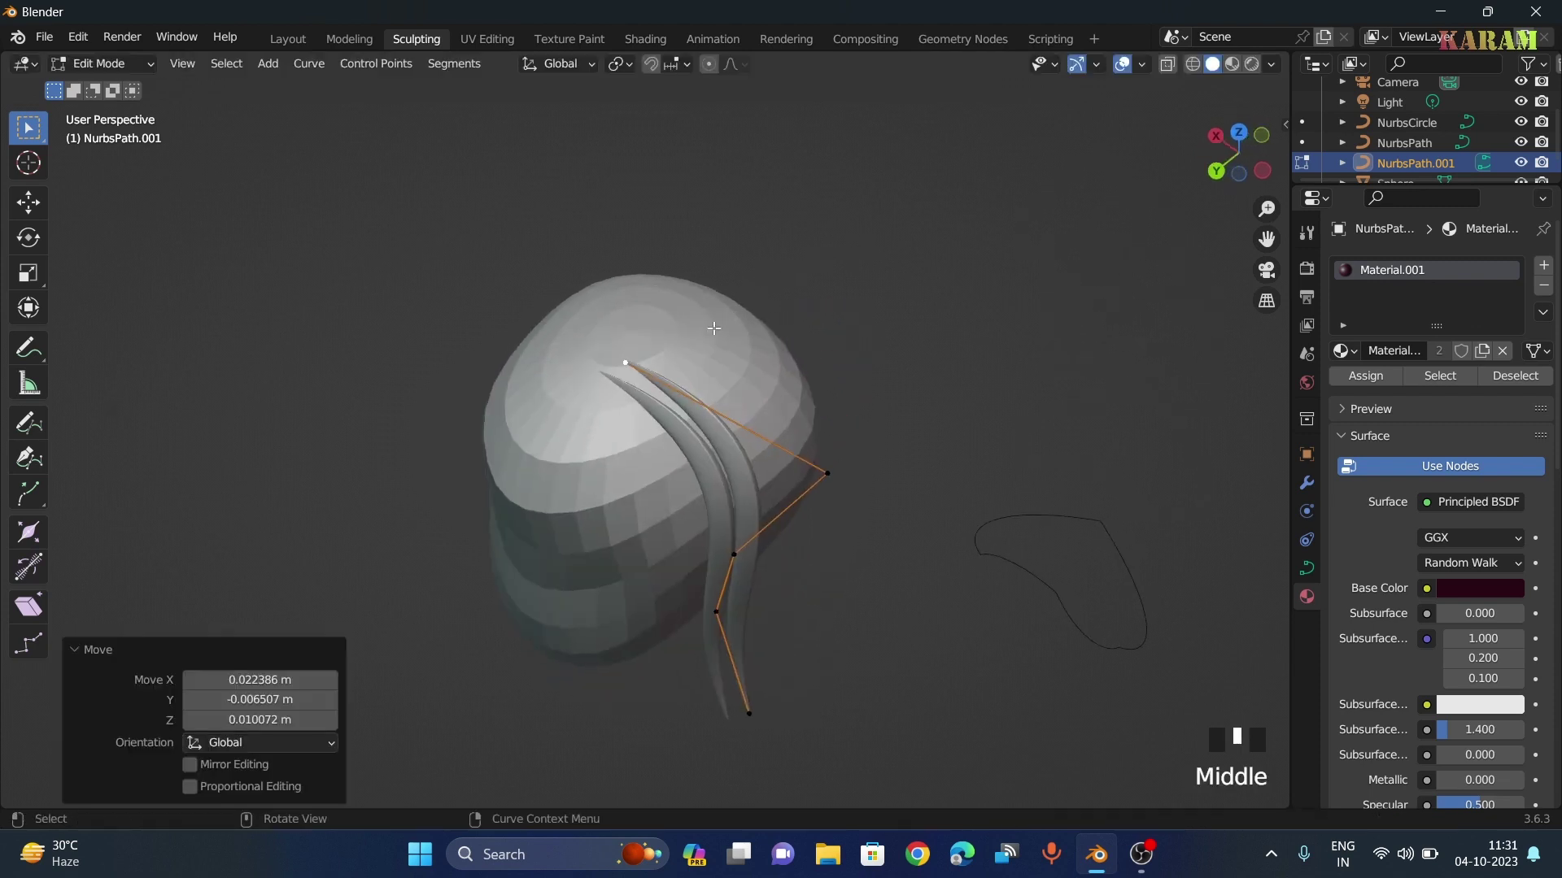
left_click(626, 360)
key("g")
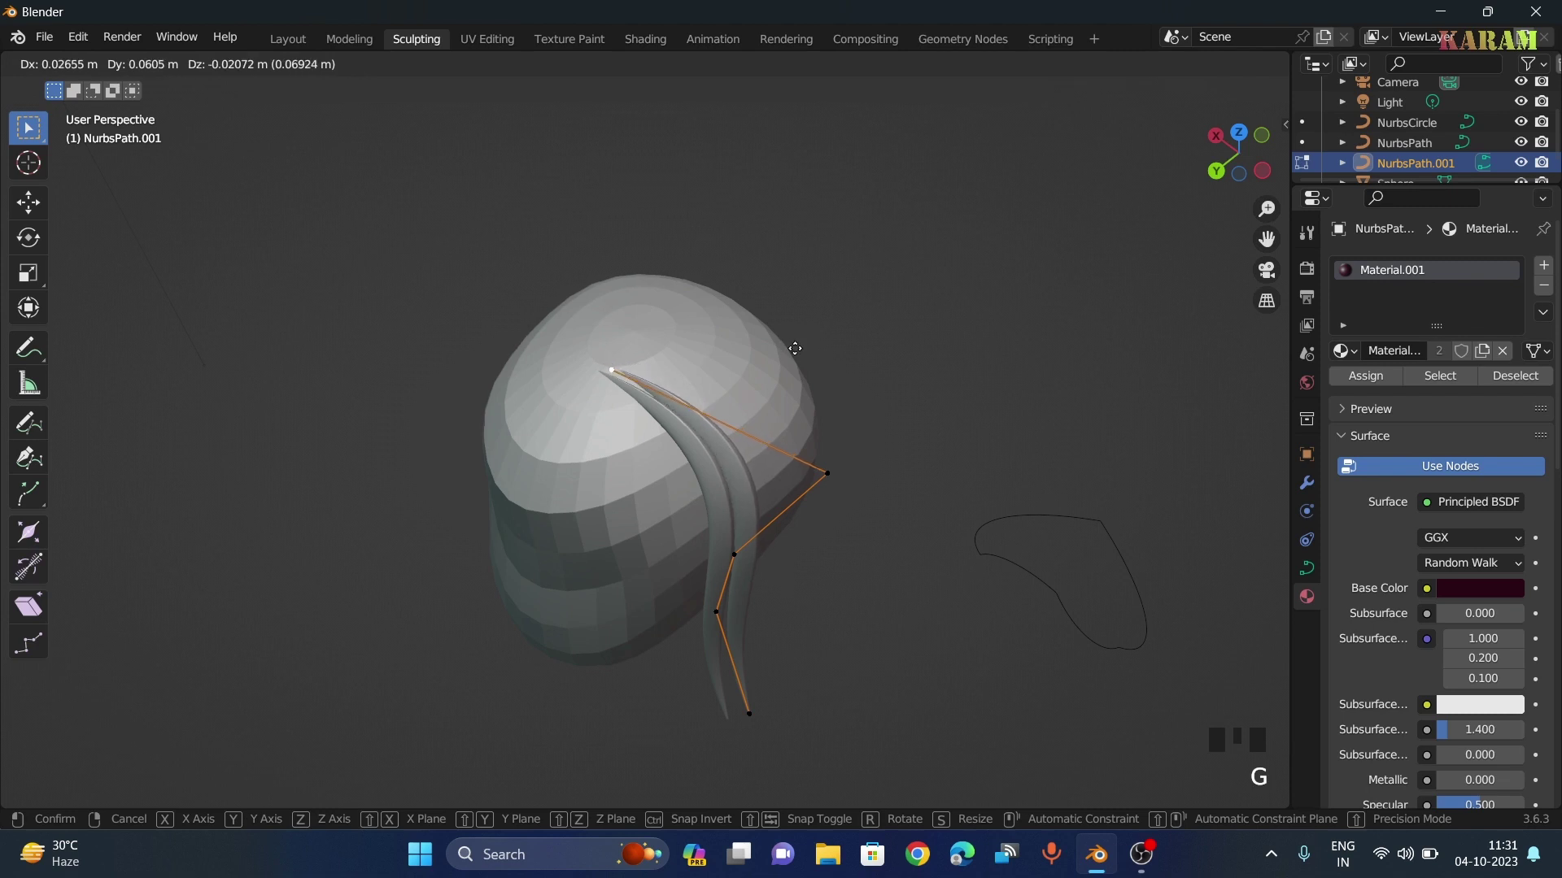
left_click(795, 349)
middle_click_drag(794, 349, 924, 236)
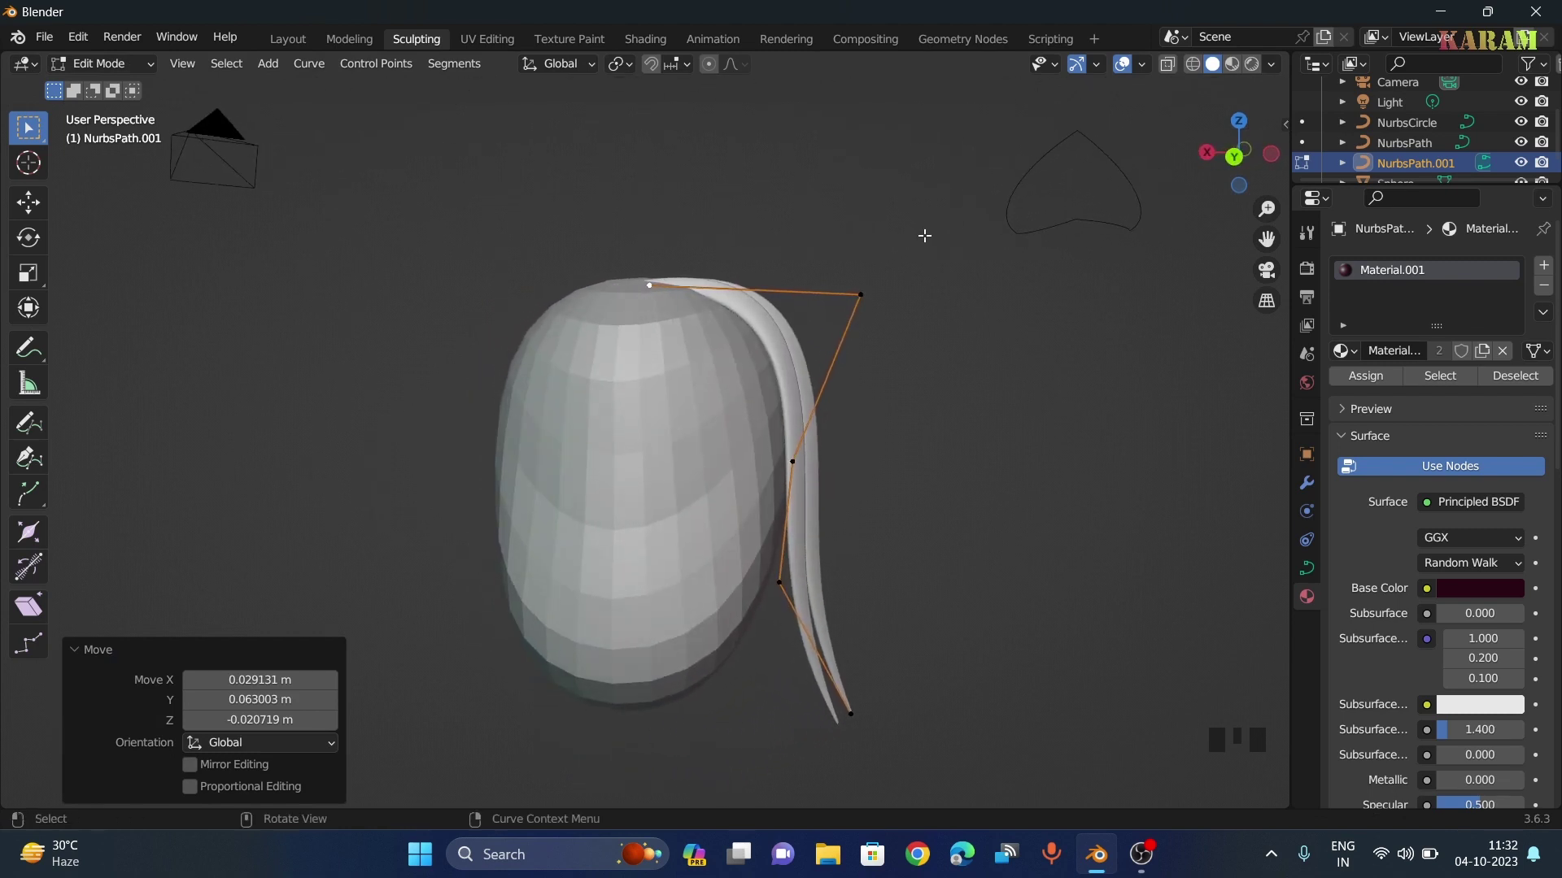
Switch the viewport to Material Preview shading and inspect both strands from the side
left_click(1232, 70)
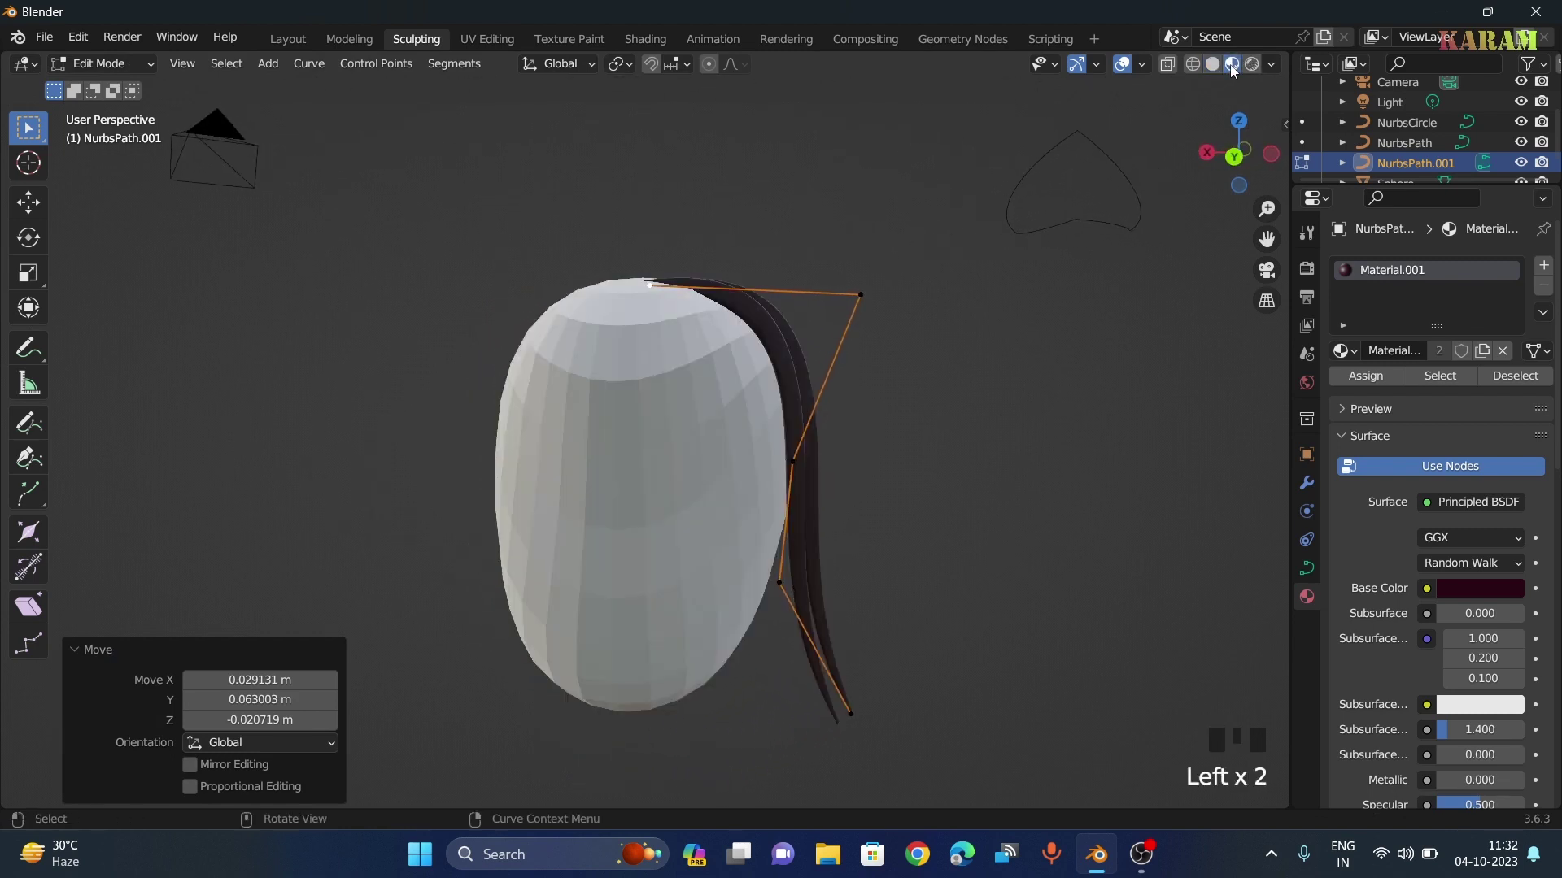
middle_click_drag(1173, 160, 1032, 327)
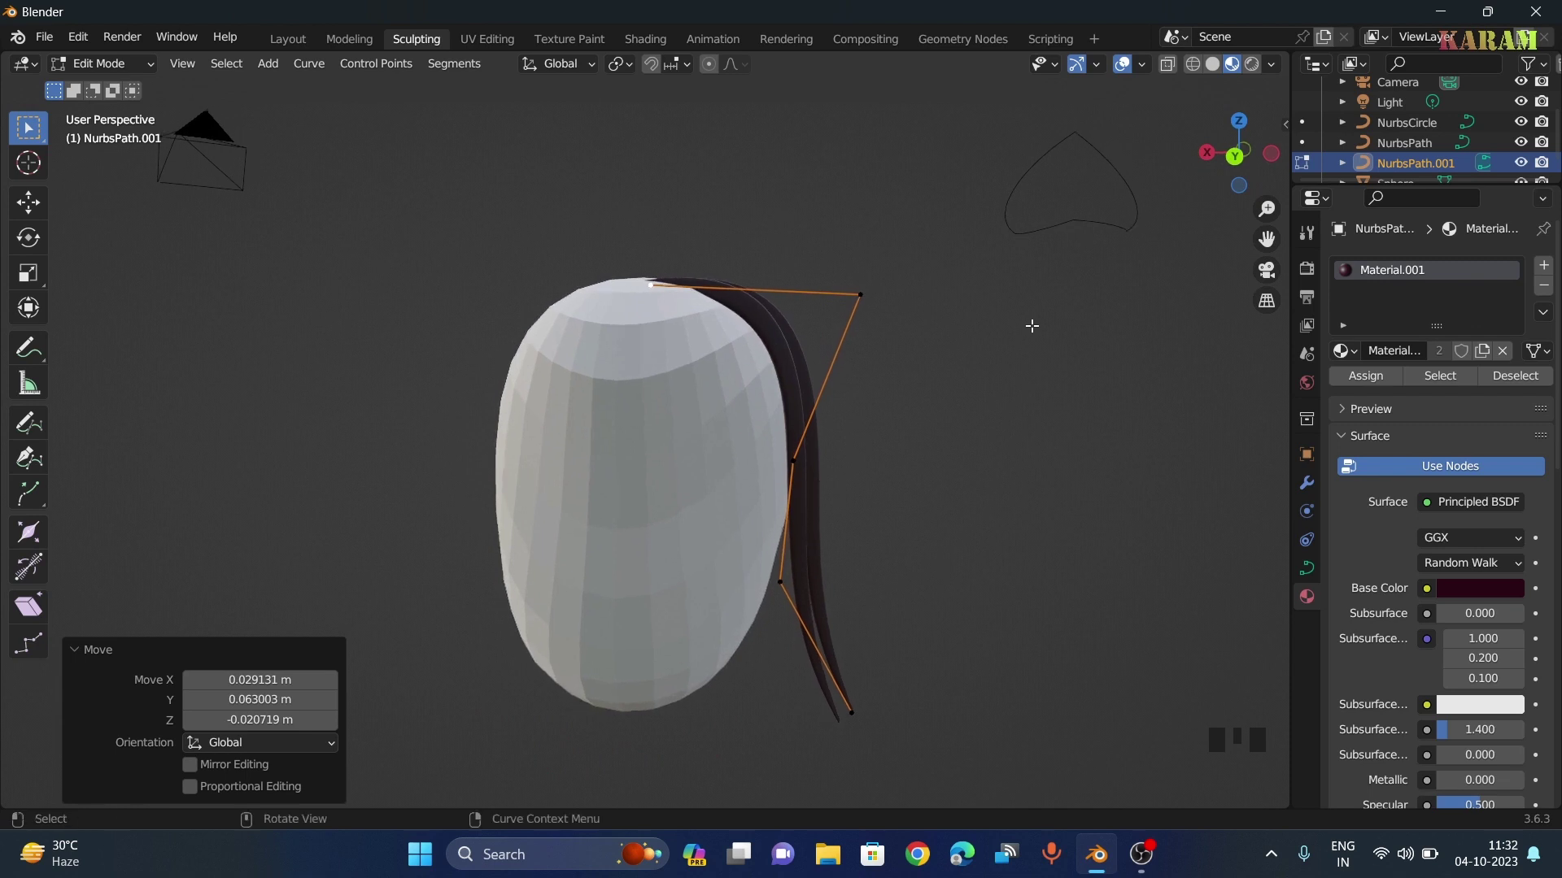
middle_click_drag(915, 303, 509, 358)
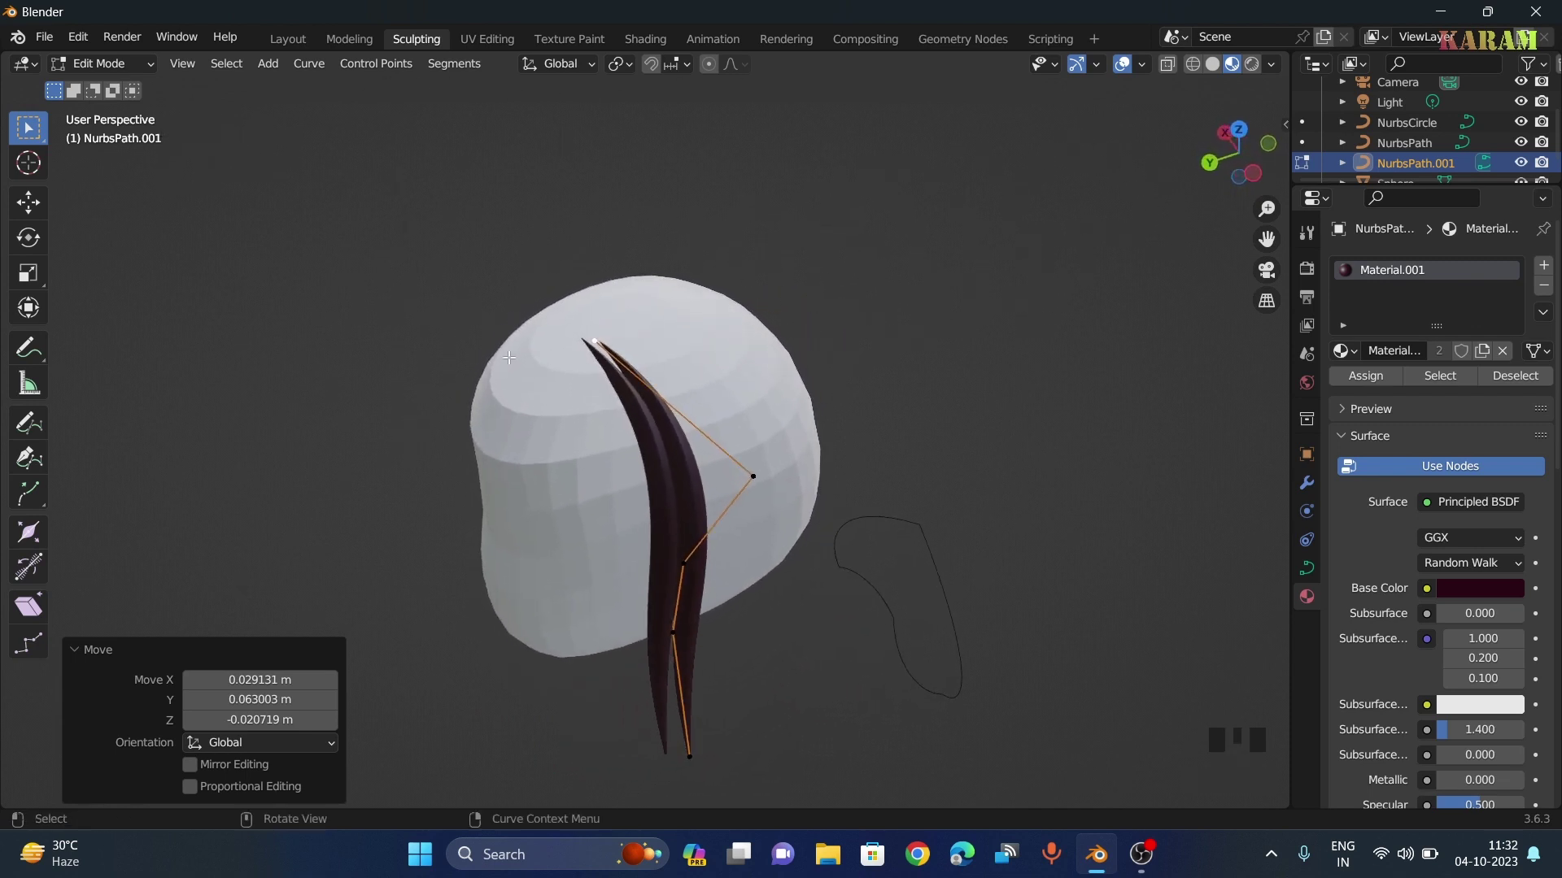
Switch editing to the original strand, NurbsPath, and move its top endpoint about -0.02 m in X and -0.04 m in Y
left_click(579, 341)
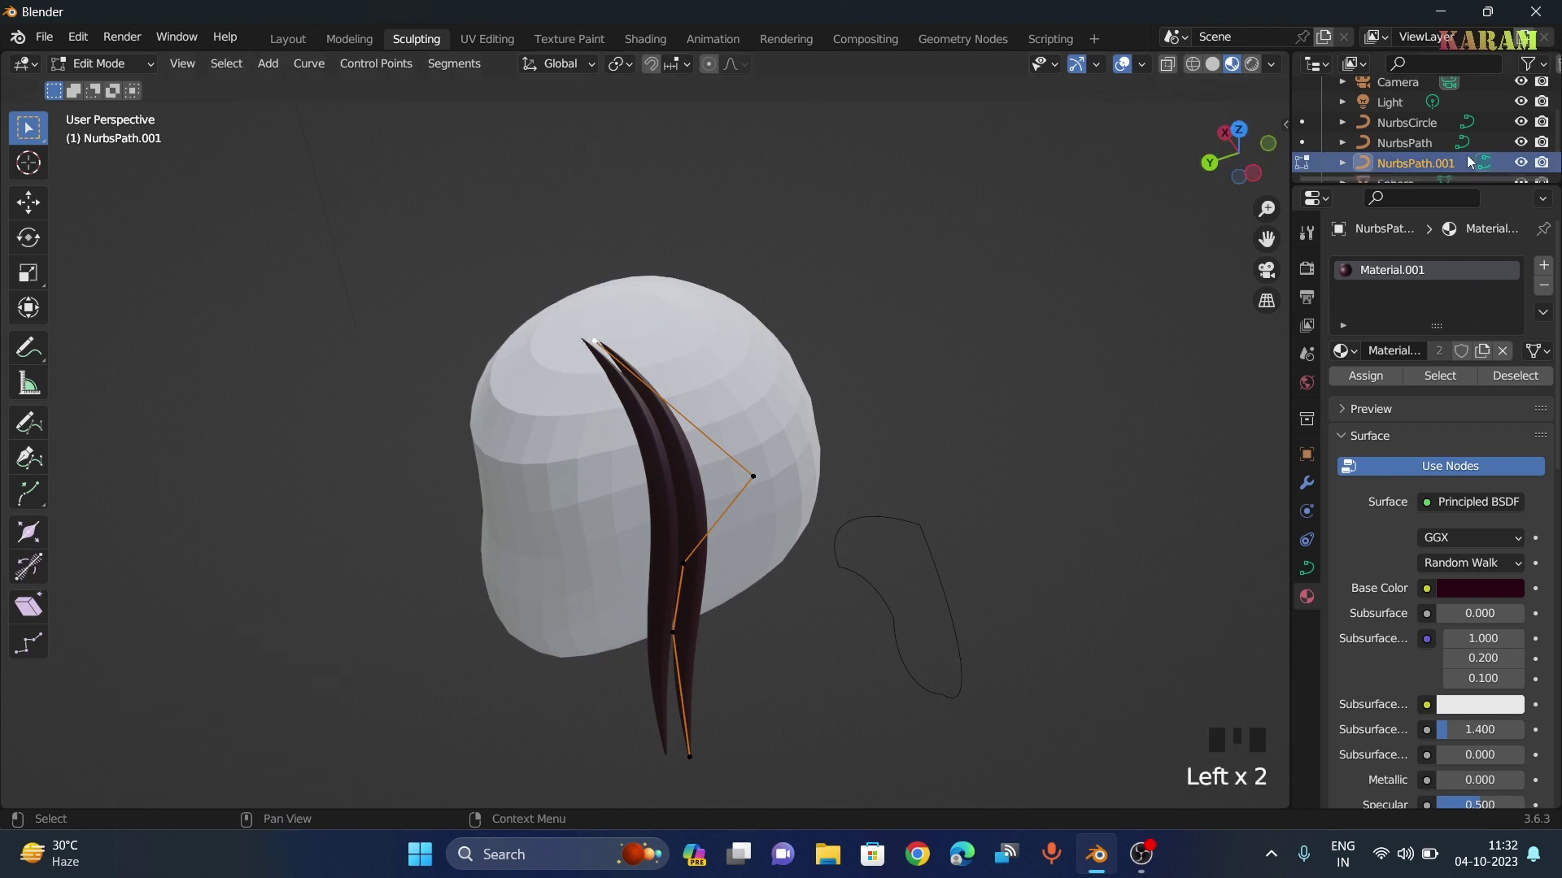
scroll(1326, 130, "down", 1)
left_click(1302, 122)
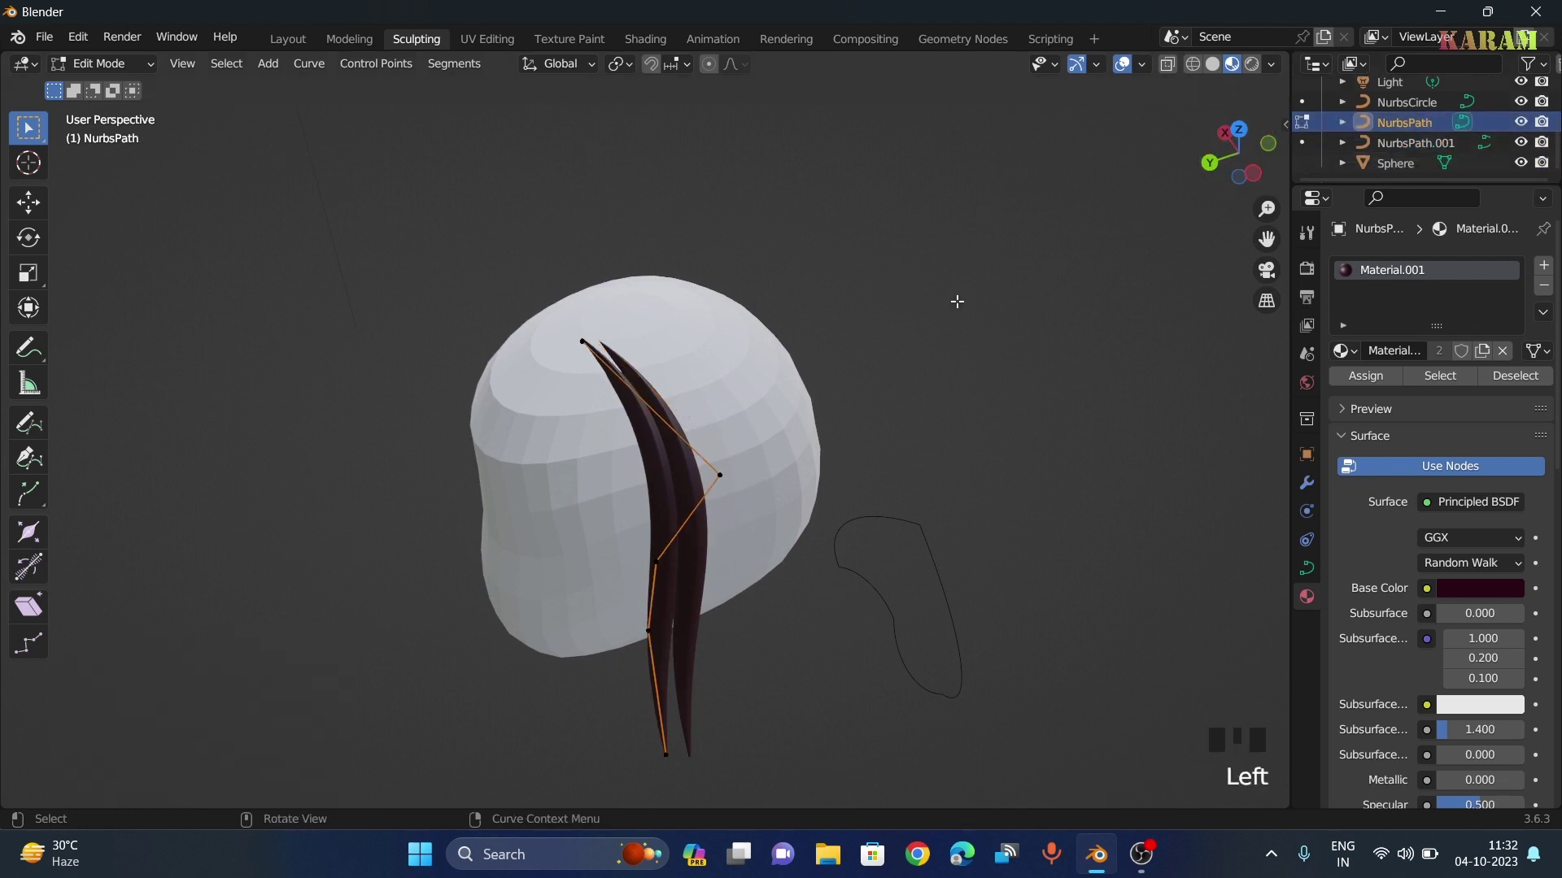
left_click(583, 342)
key("g")
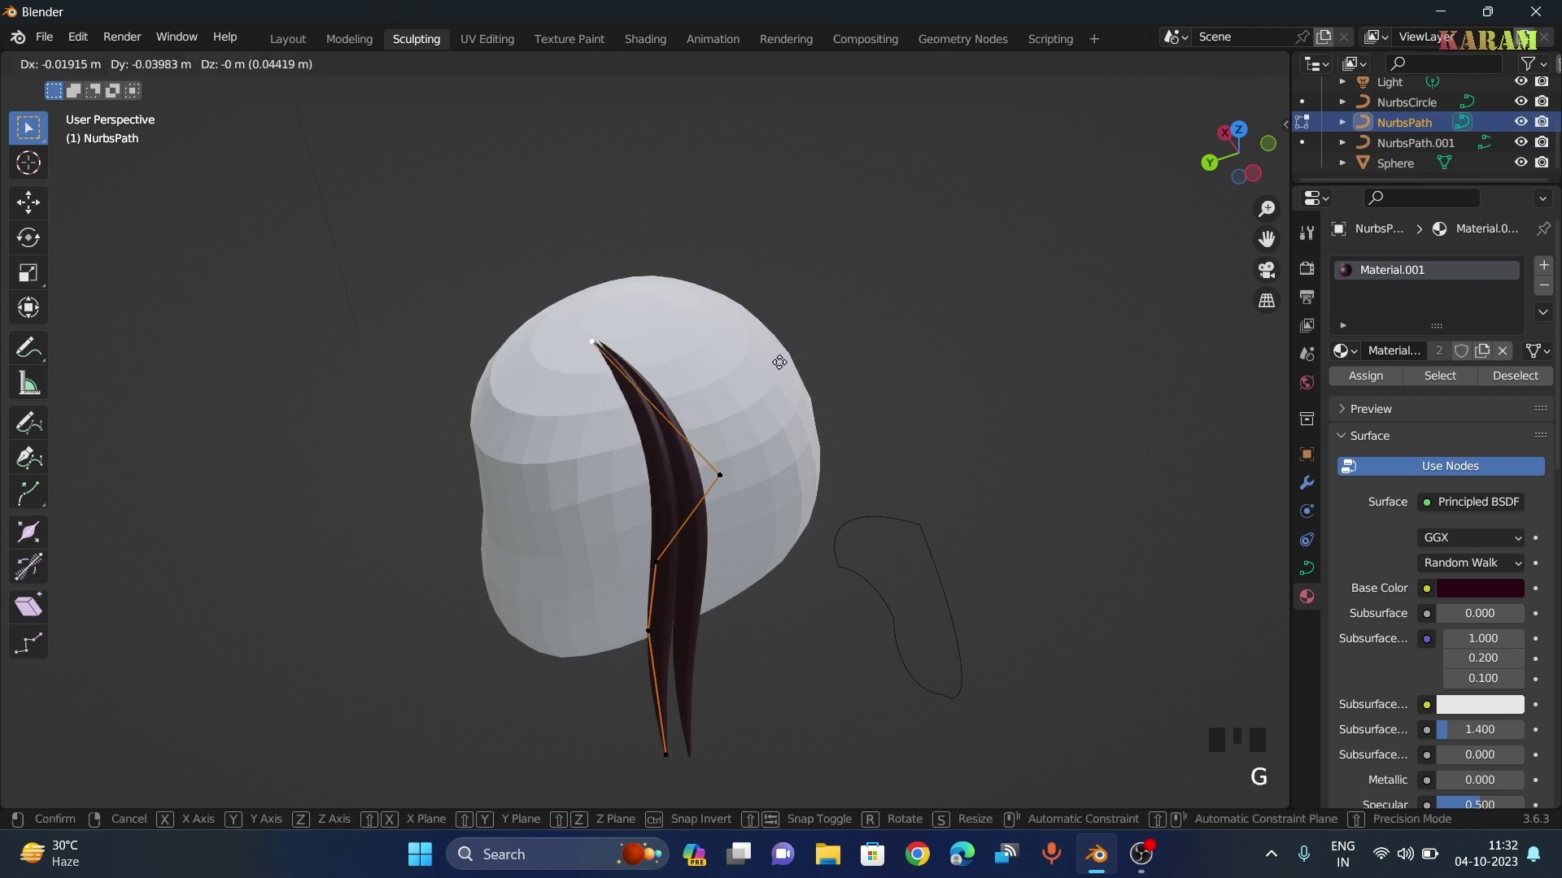
left_click(784, 363)
middle_click_drag(866, 450, 1011, 427)
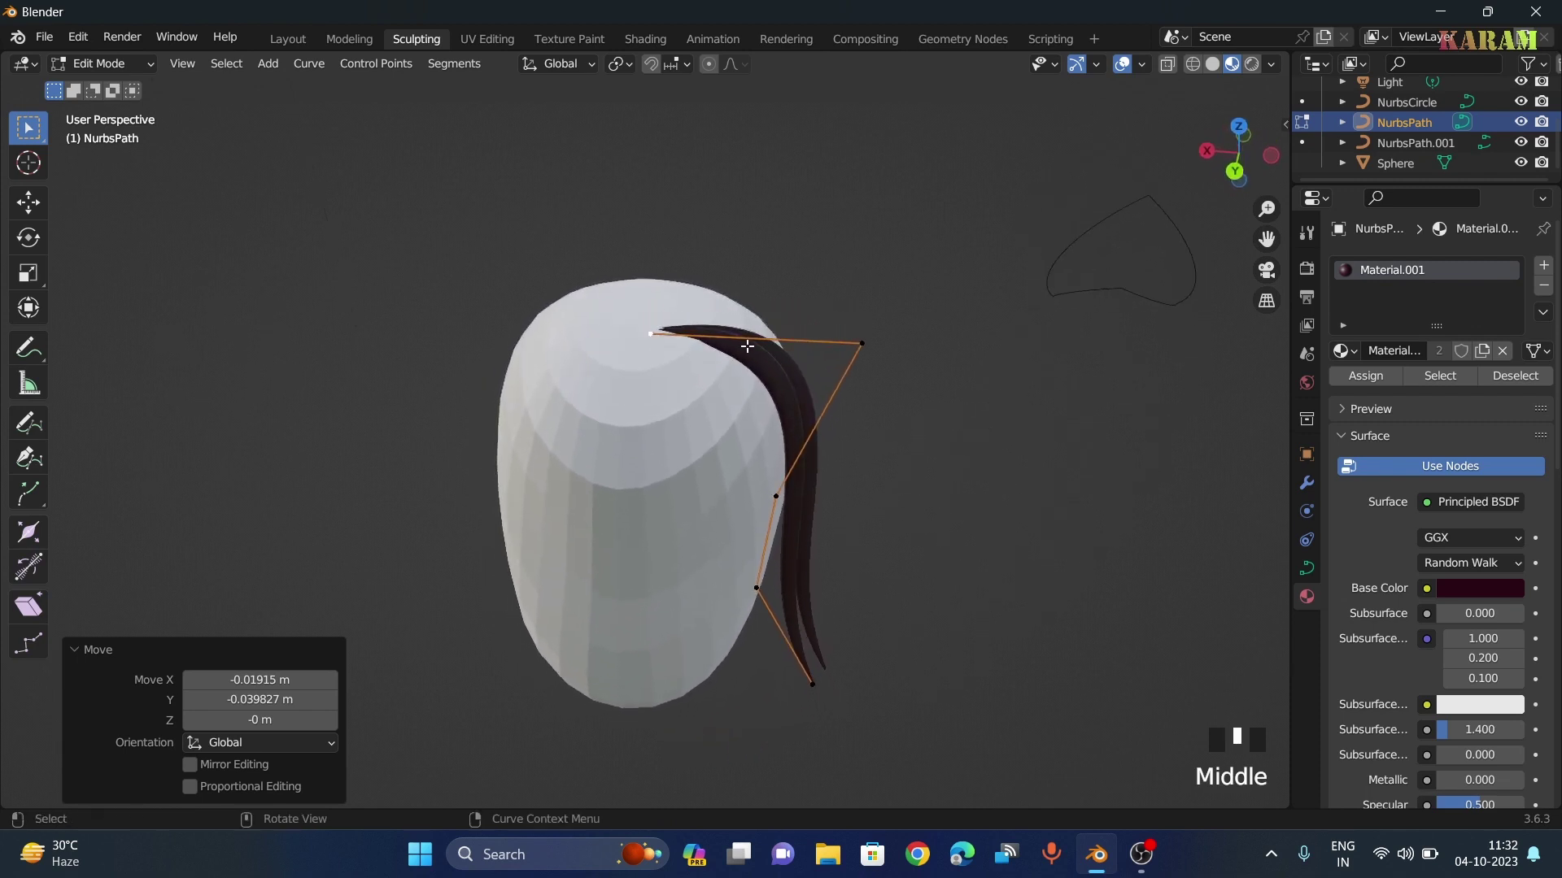
Raise the original strand's top endpoint along the crown by about -0.04 m in Y and 0.05 m in Z
left_click(771, 278)
scroll(675, 309, "up", 3)
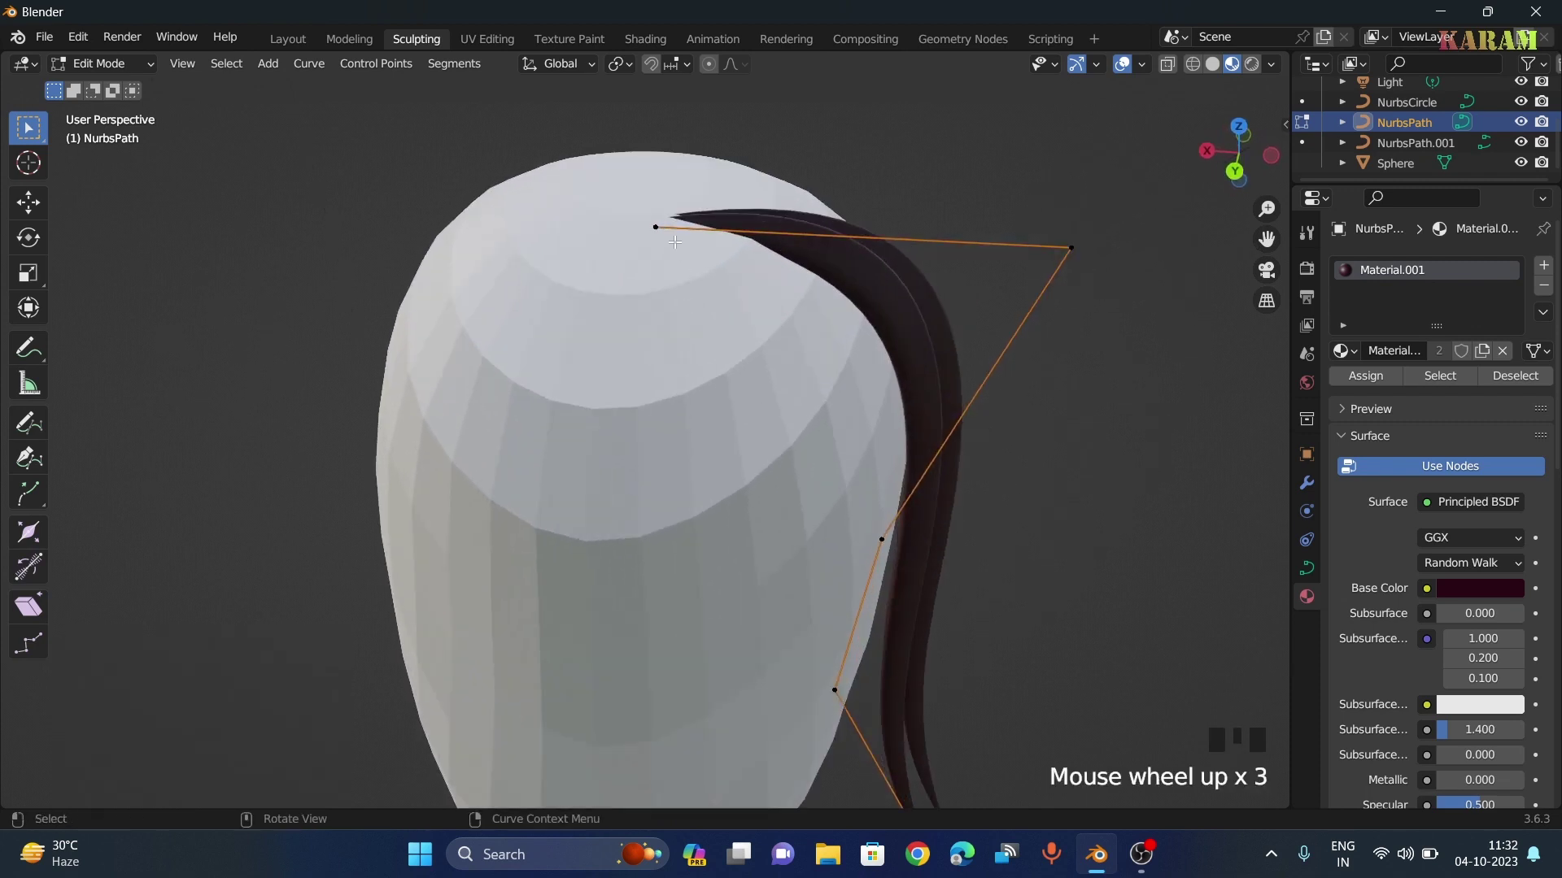
left_click(675, 214)
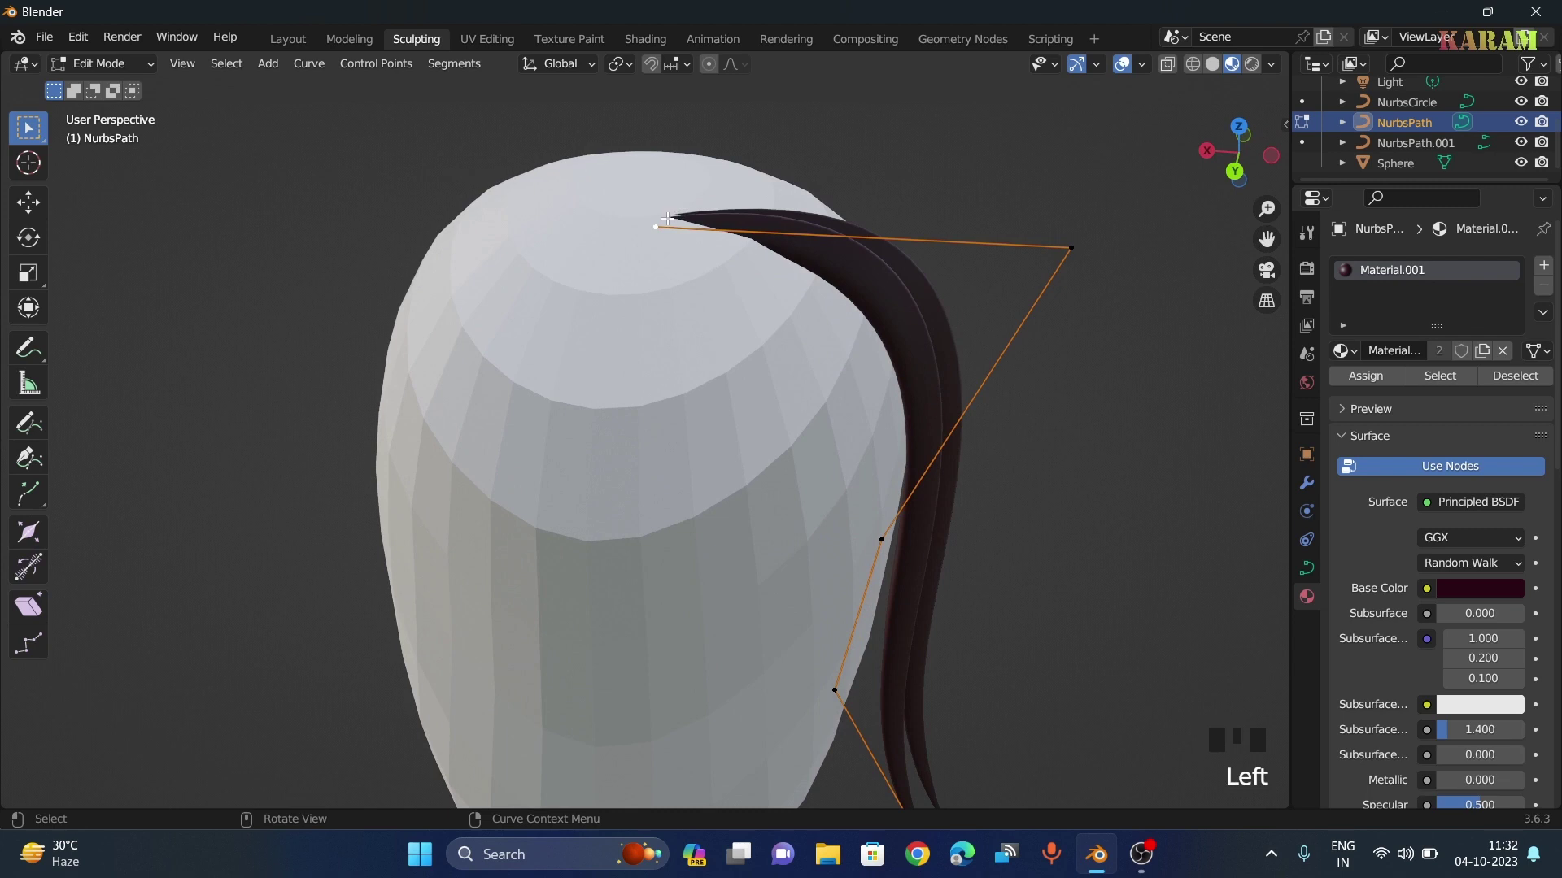
key("g")
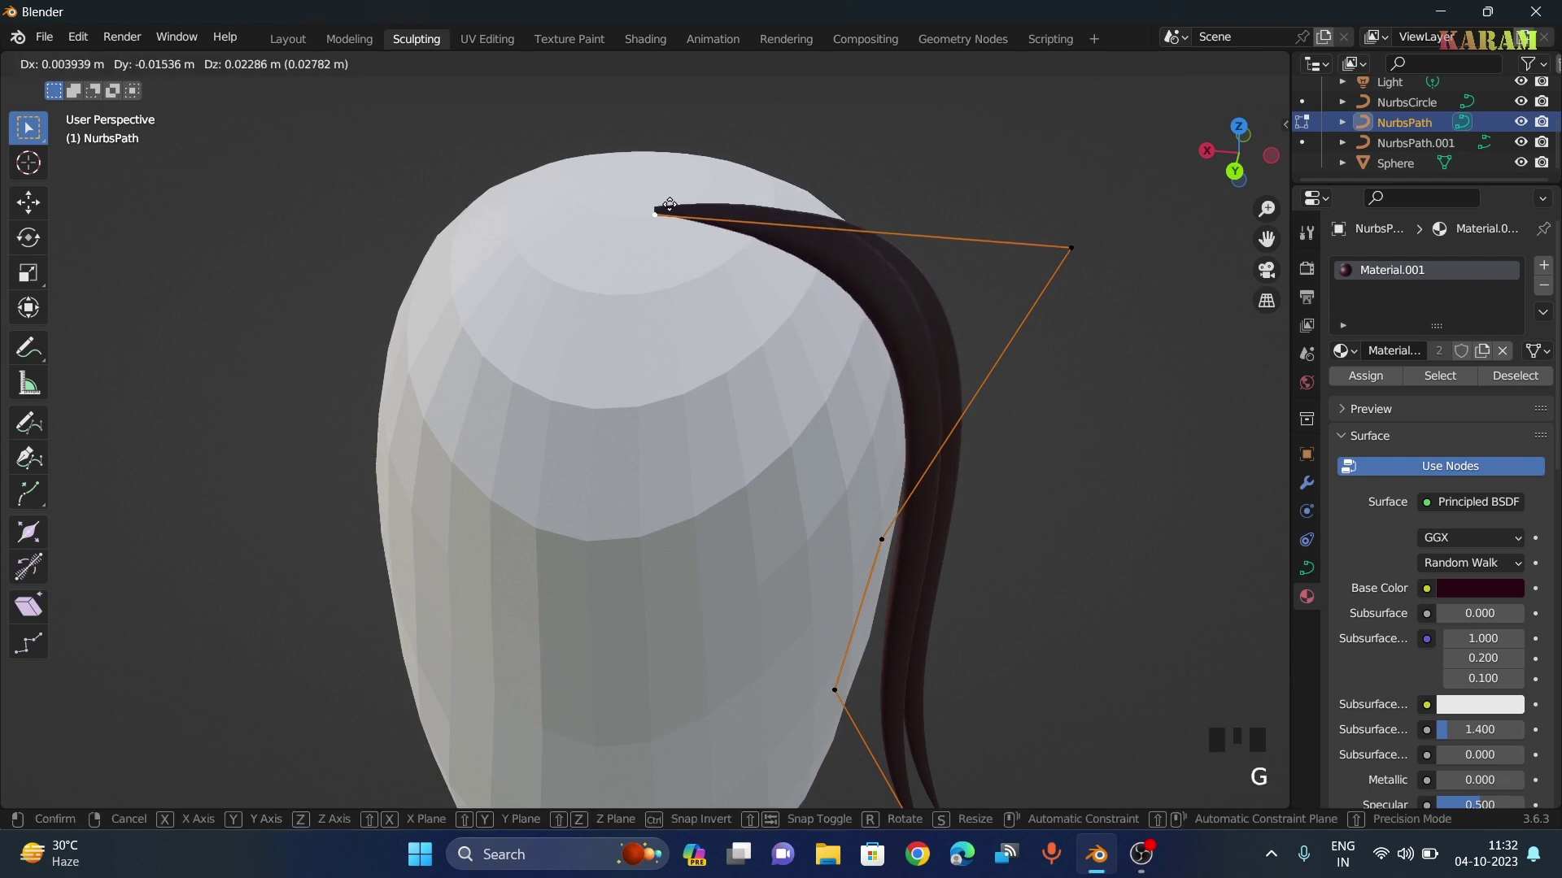
left_click(831, 210)
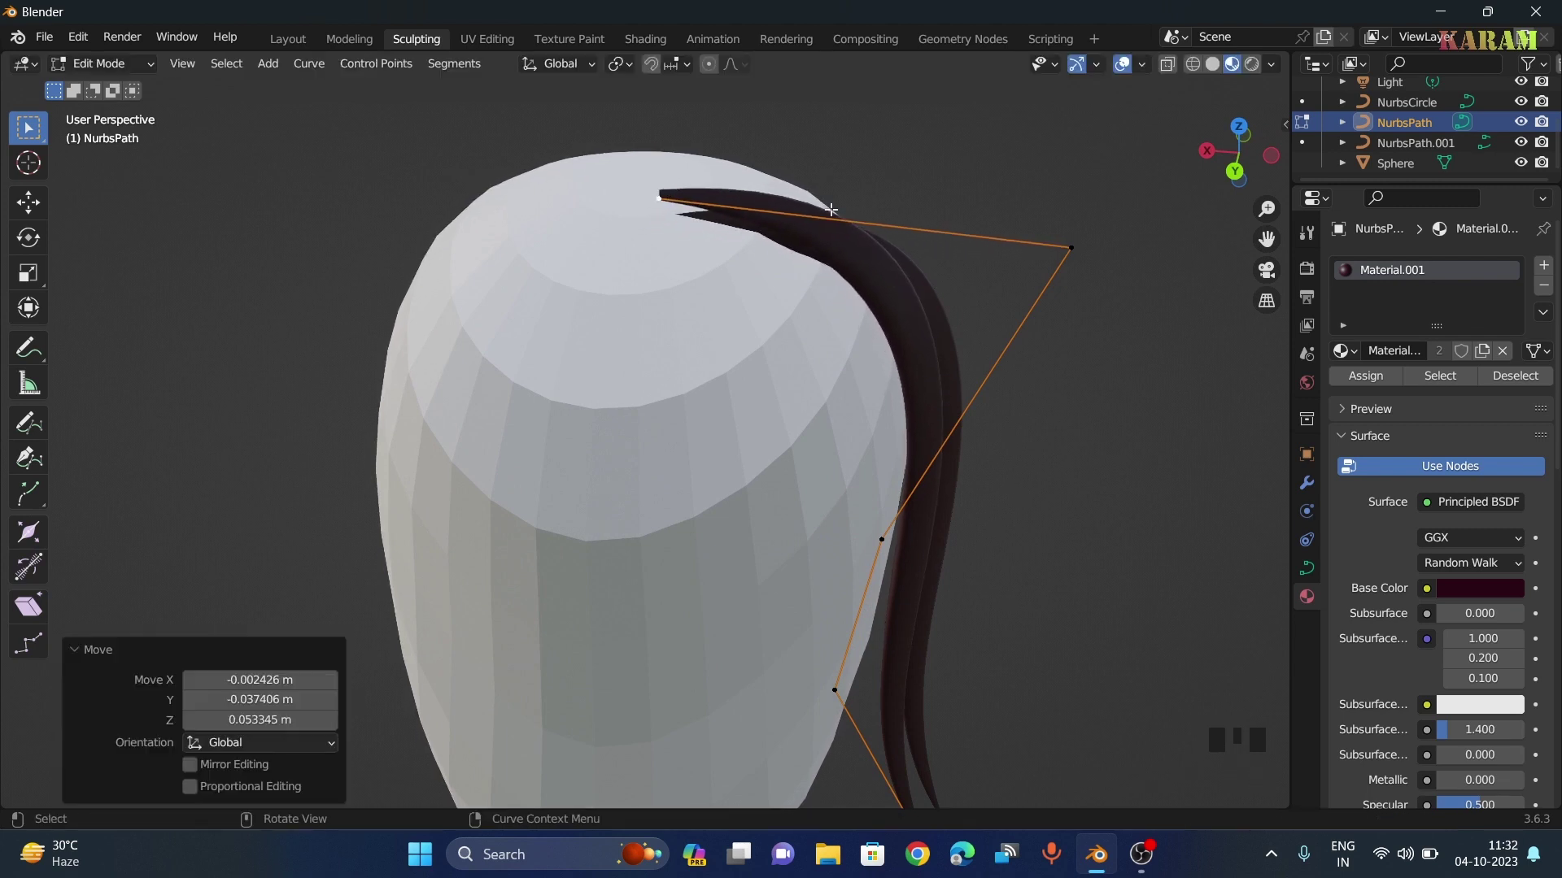
Move the original strand's second control point up and inward toward the sphere, level with the top endpoint
left_click(1075, 250)
key("g")
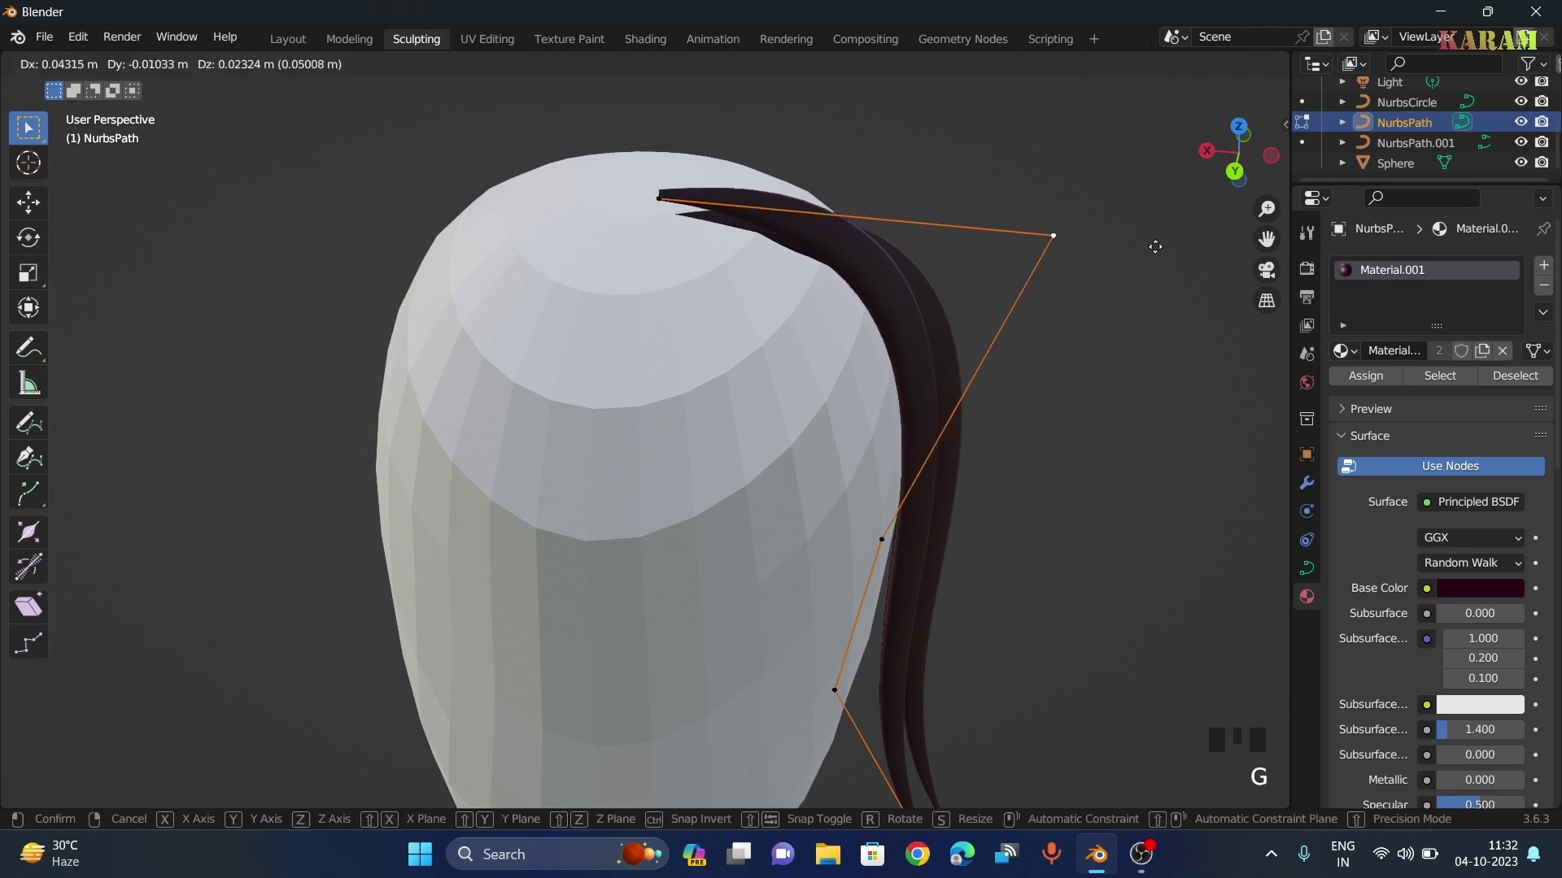
left_click(1127, 214)
Lower the original strand's top endpoint by about -0.01 m in X, 0.03 m in Y and -0.04 m in Z
left_click(661, 195)
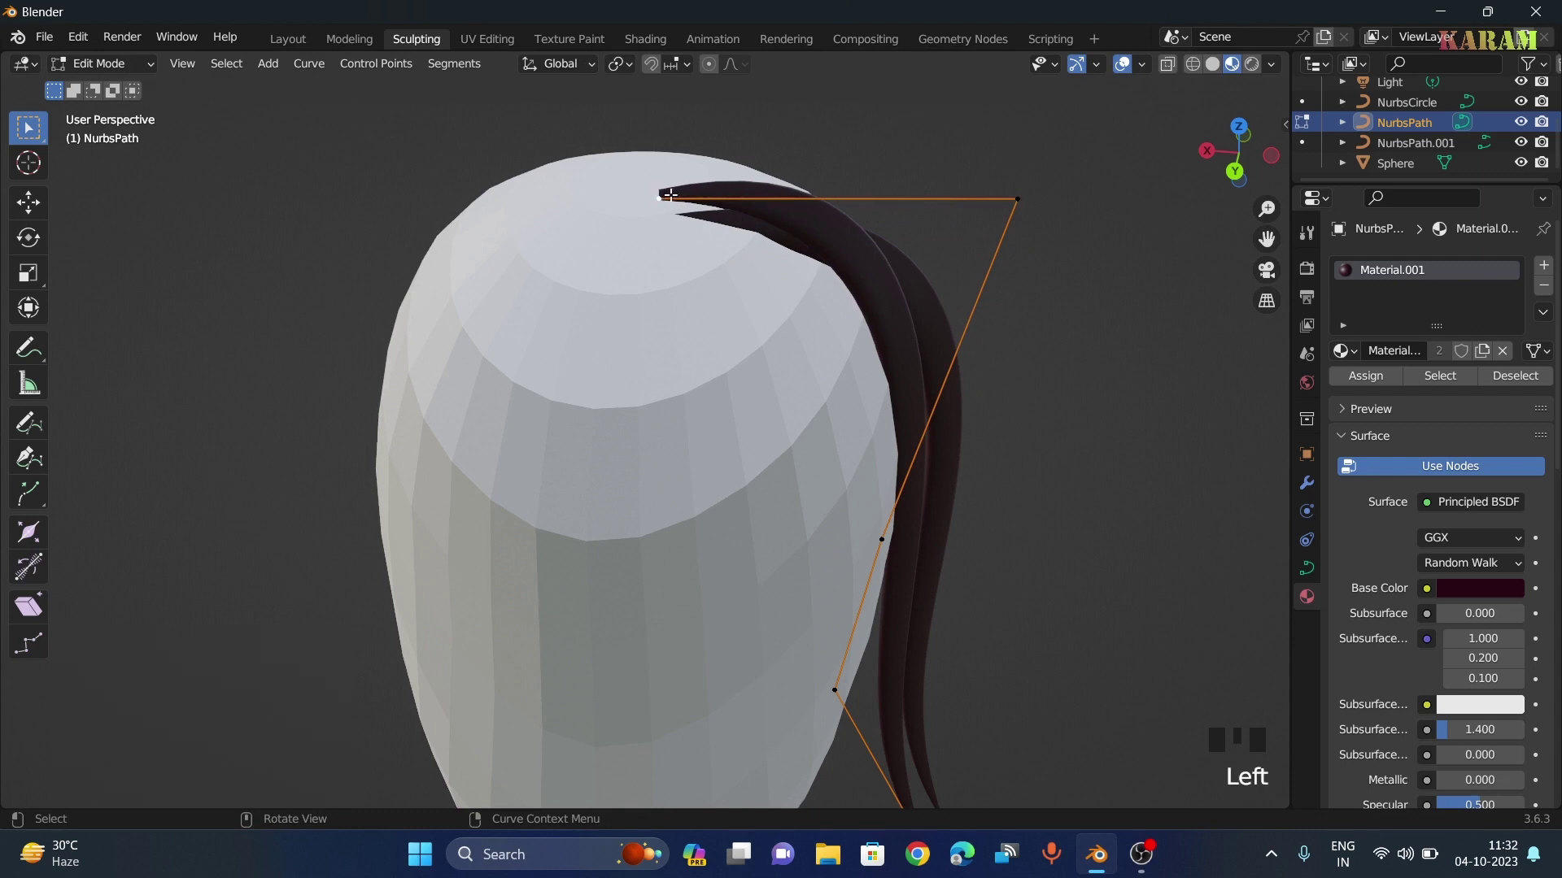
key("g")
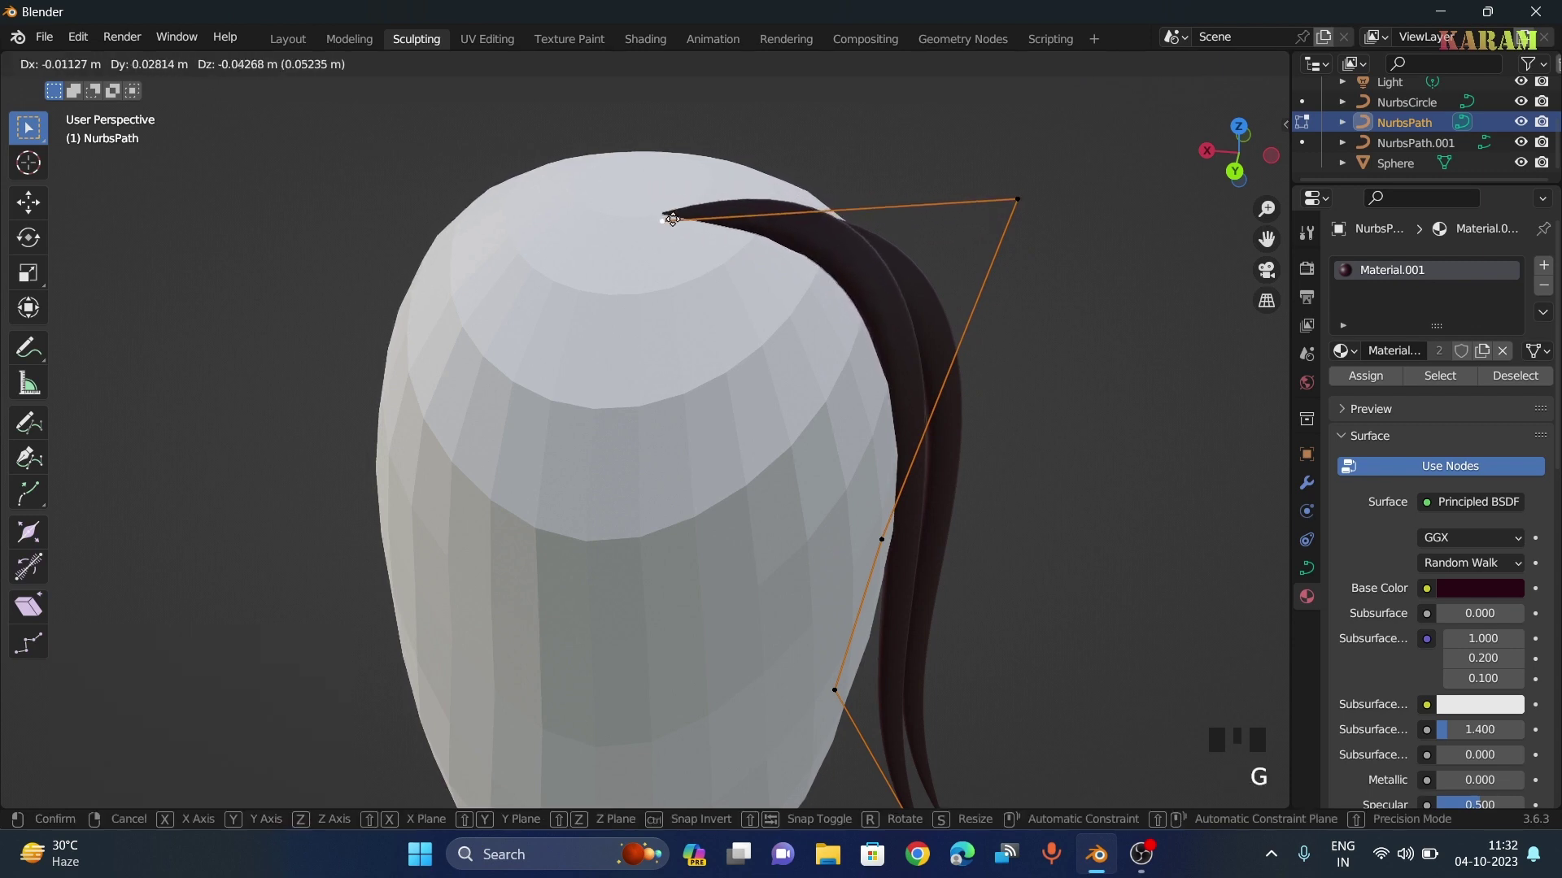
left_click(672, 219)
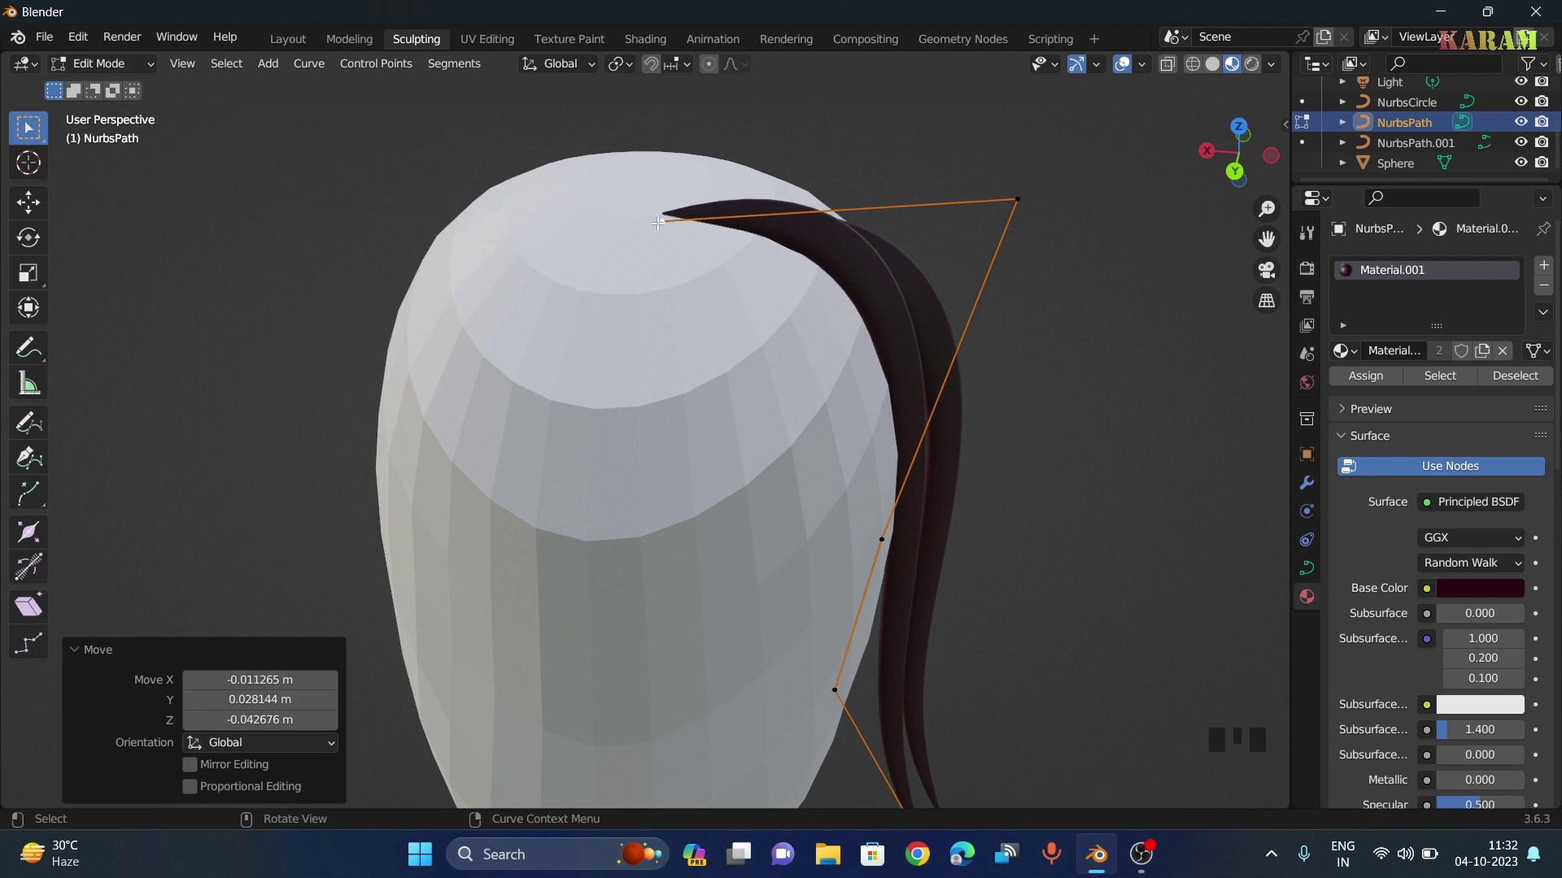
Reselect the original strand's top endpoint and reposition it on the crown
left_click(683, 194)
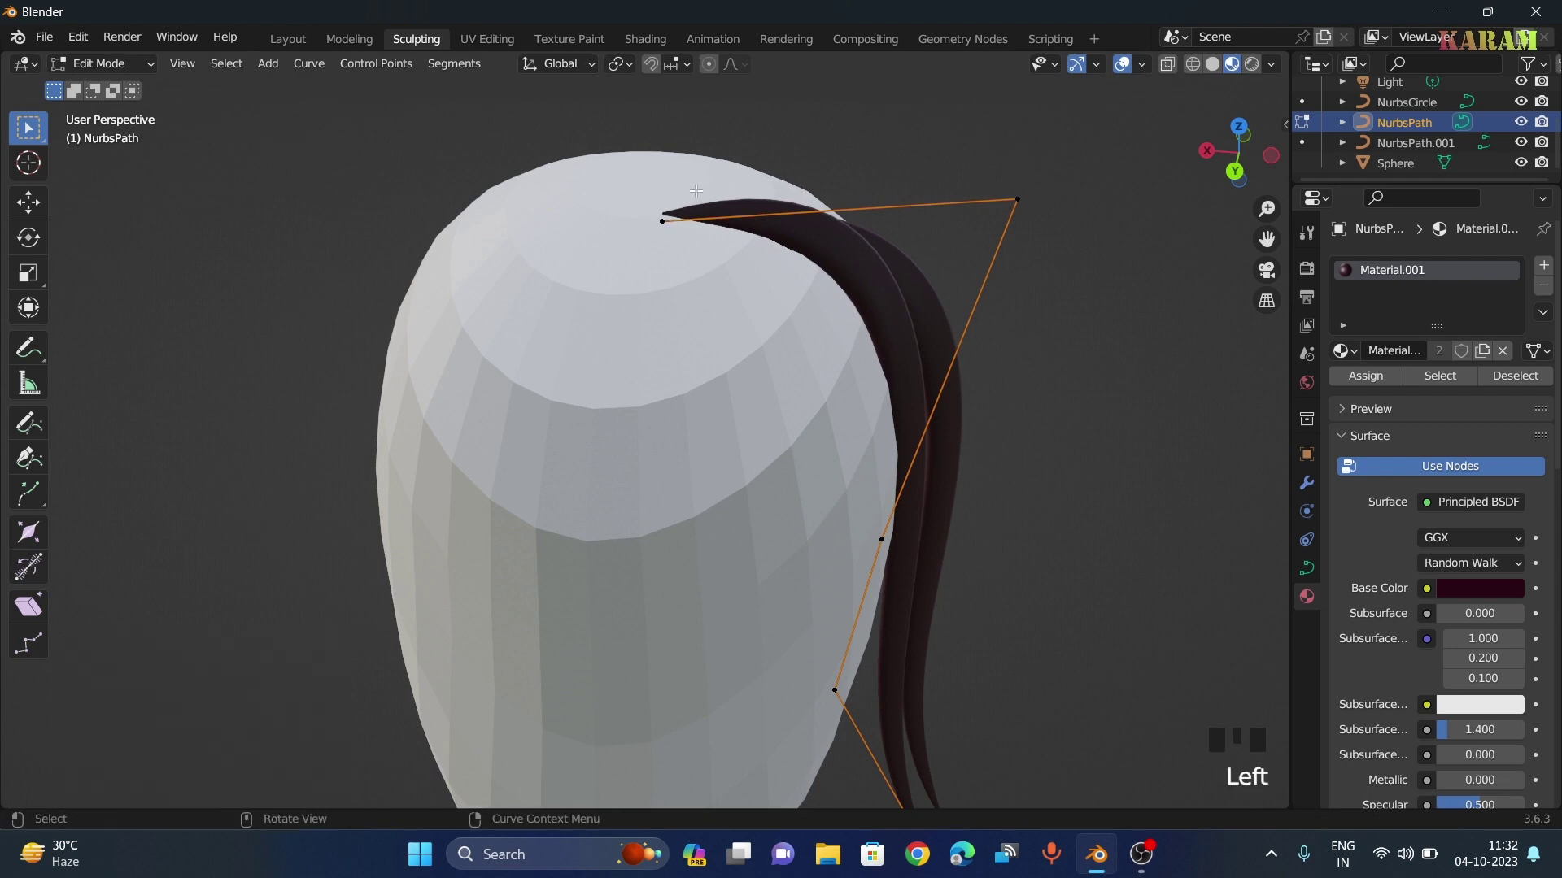
left_click(661, 220)
key("g")
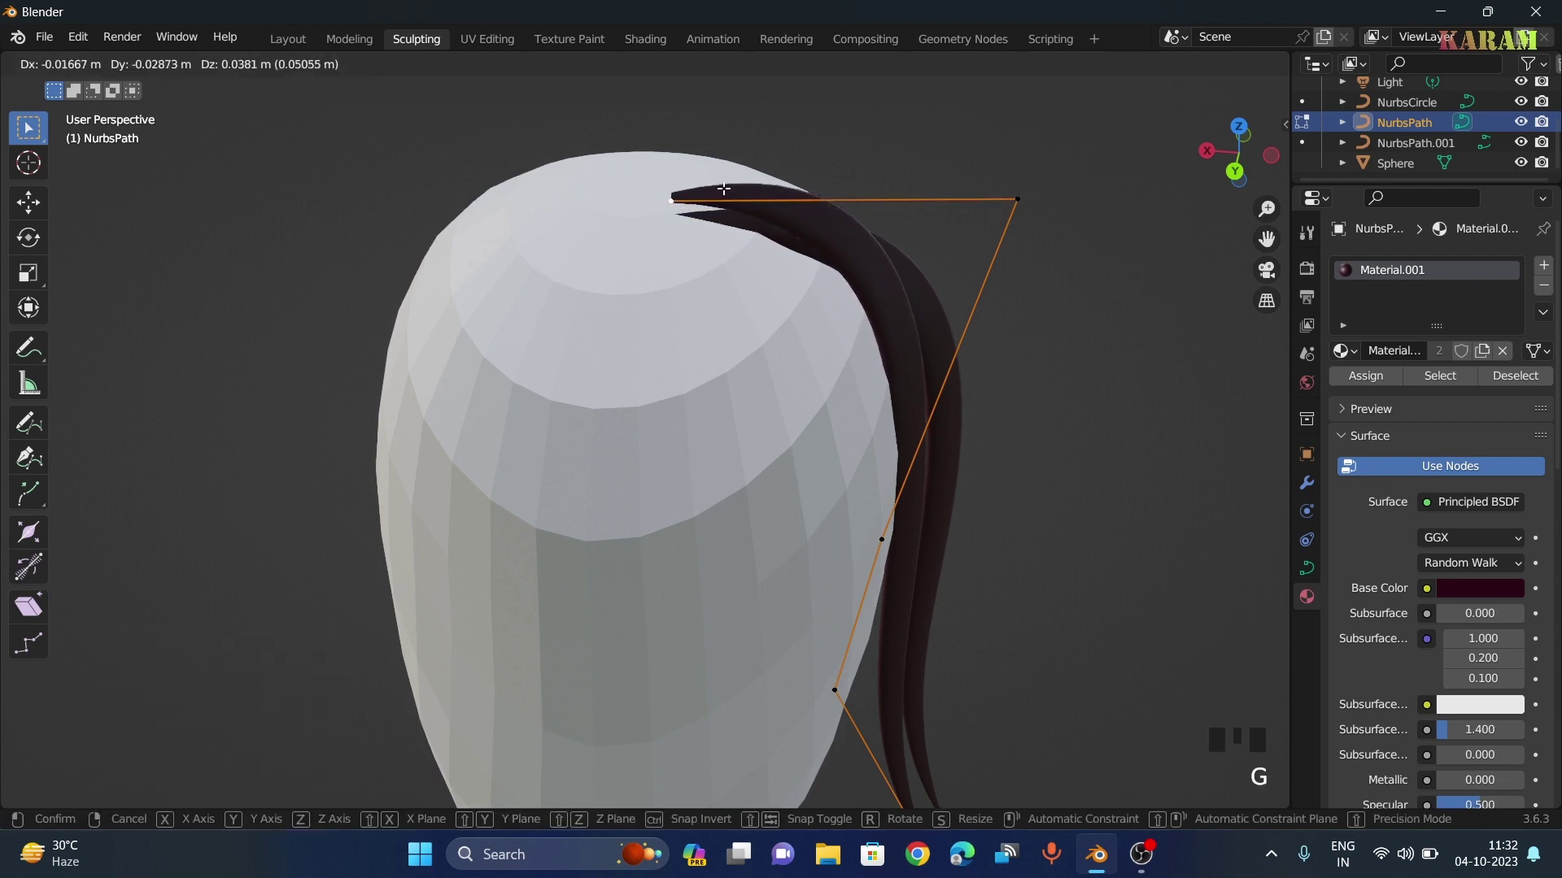
left_click(861, 215)
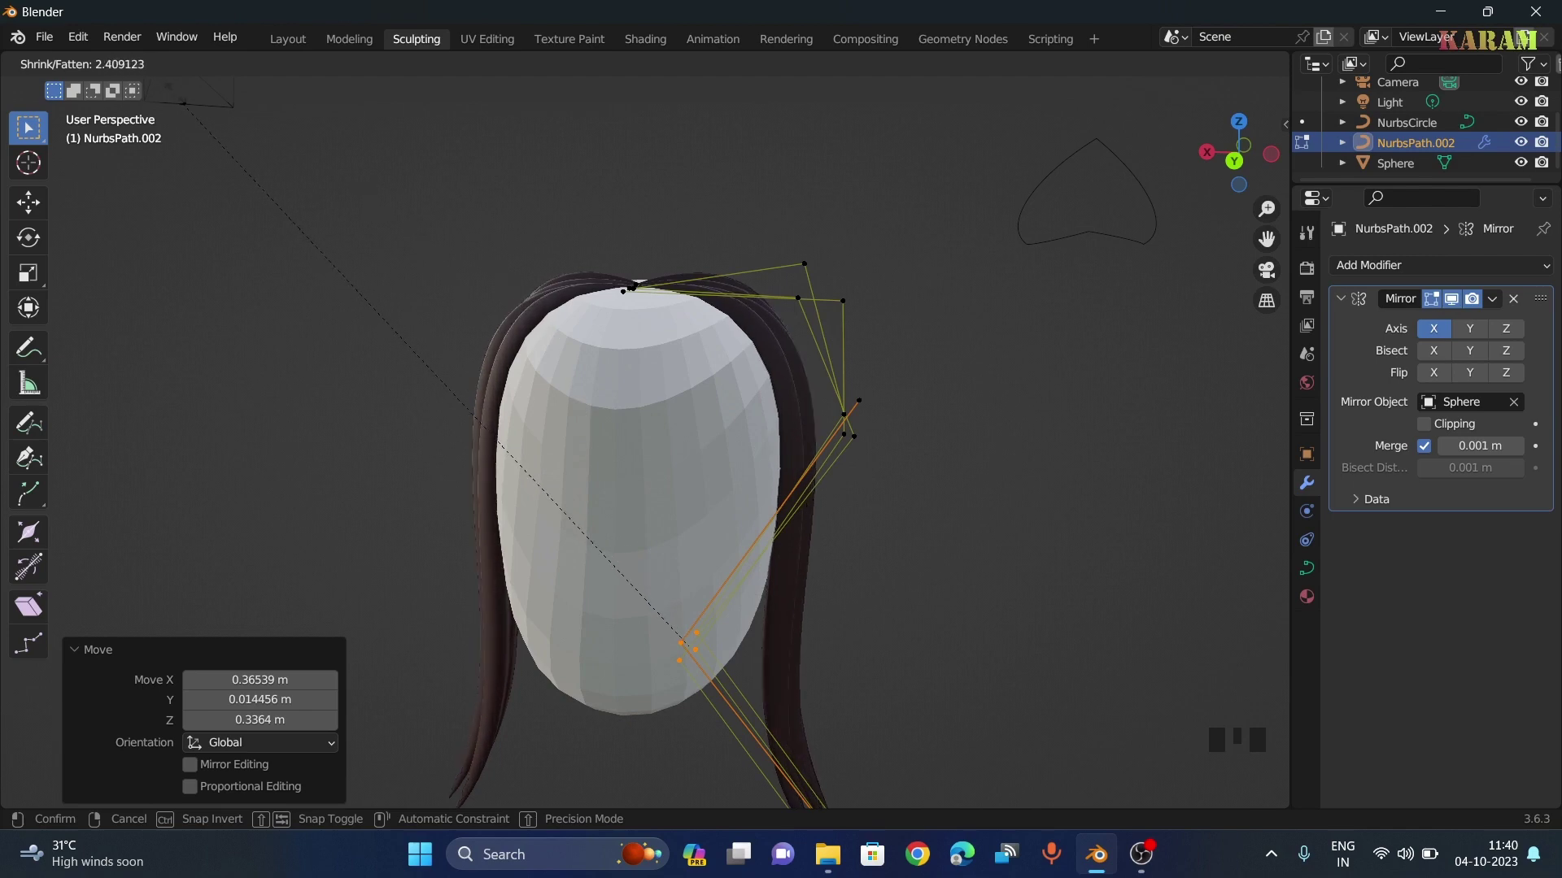
Adjust the thickness at NurbsPath.002's selected control points with a Shrink/Fatten factor of about 1.04, then return to Object Mode
left_click(967, 479)
mouse_move(941, 478)
middle_mouse_down()
mouse_move(840, 432)
mouse_move(711, 425)
mouse_move(934, 523)
mouse_move(846, 487)
mouse_move(962, 498)
mouse_move(1046, 481)
mouse_move(1090, 503)
mouse_move(906, 499)
mouse_move(927, 486)
middle_mouse_up()
middle_click_drag(1016, 465, 1098, 460)
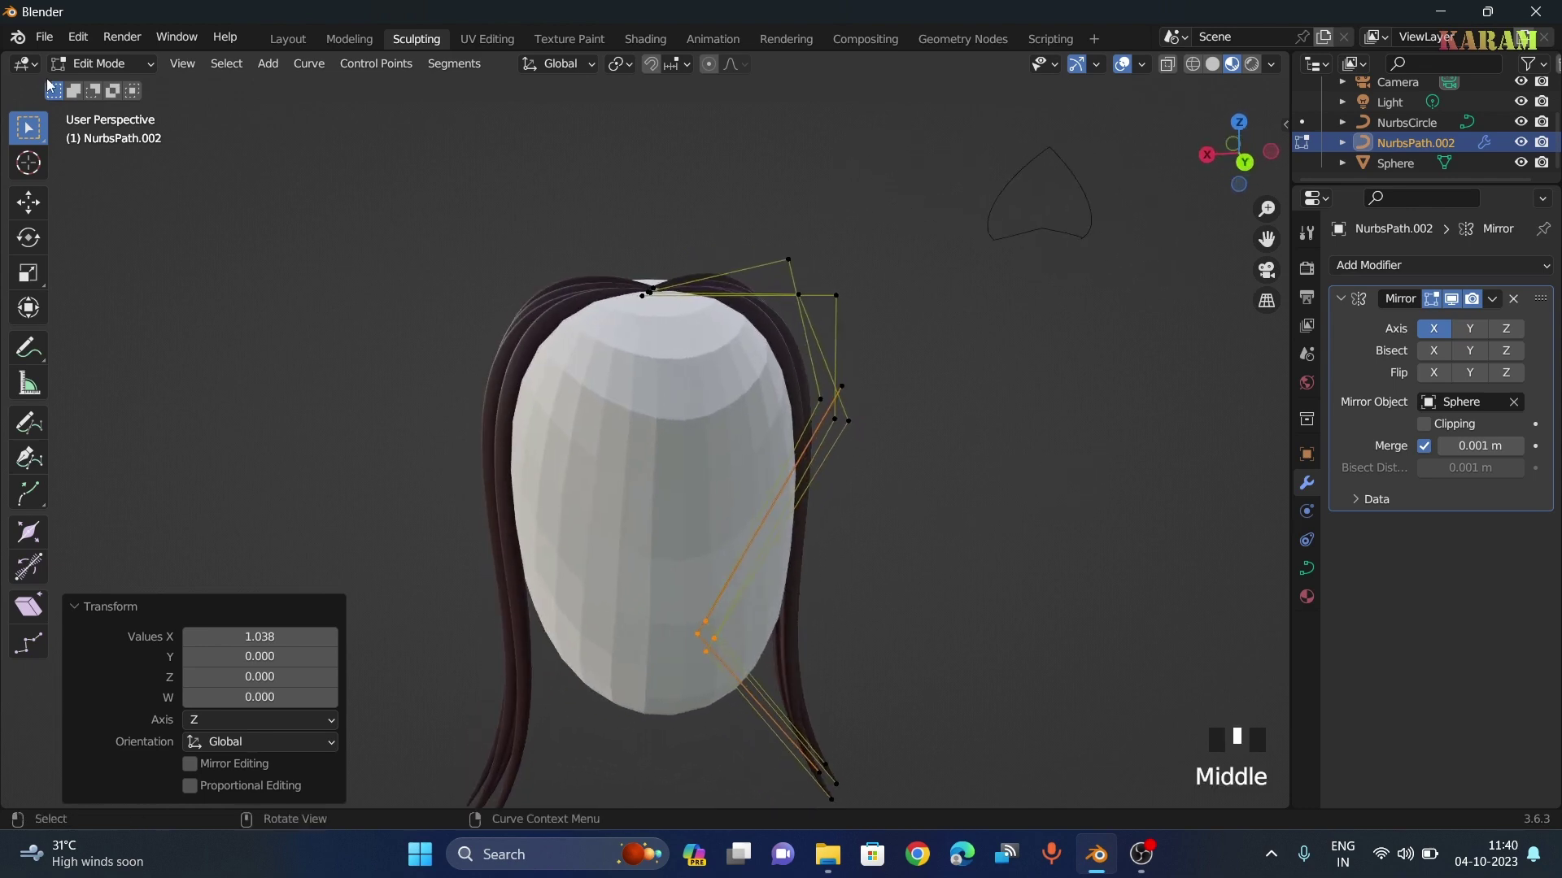
left_click(86, 64)
left_click(116, 84)
Duplicate the mirrored strand group and place the copy about 0.06 m in X, -0.37 m in Y and -0.02 m in Z away
middle_click_drag(763, 337, 491, 360)
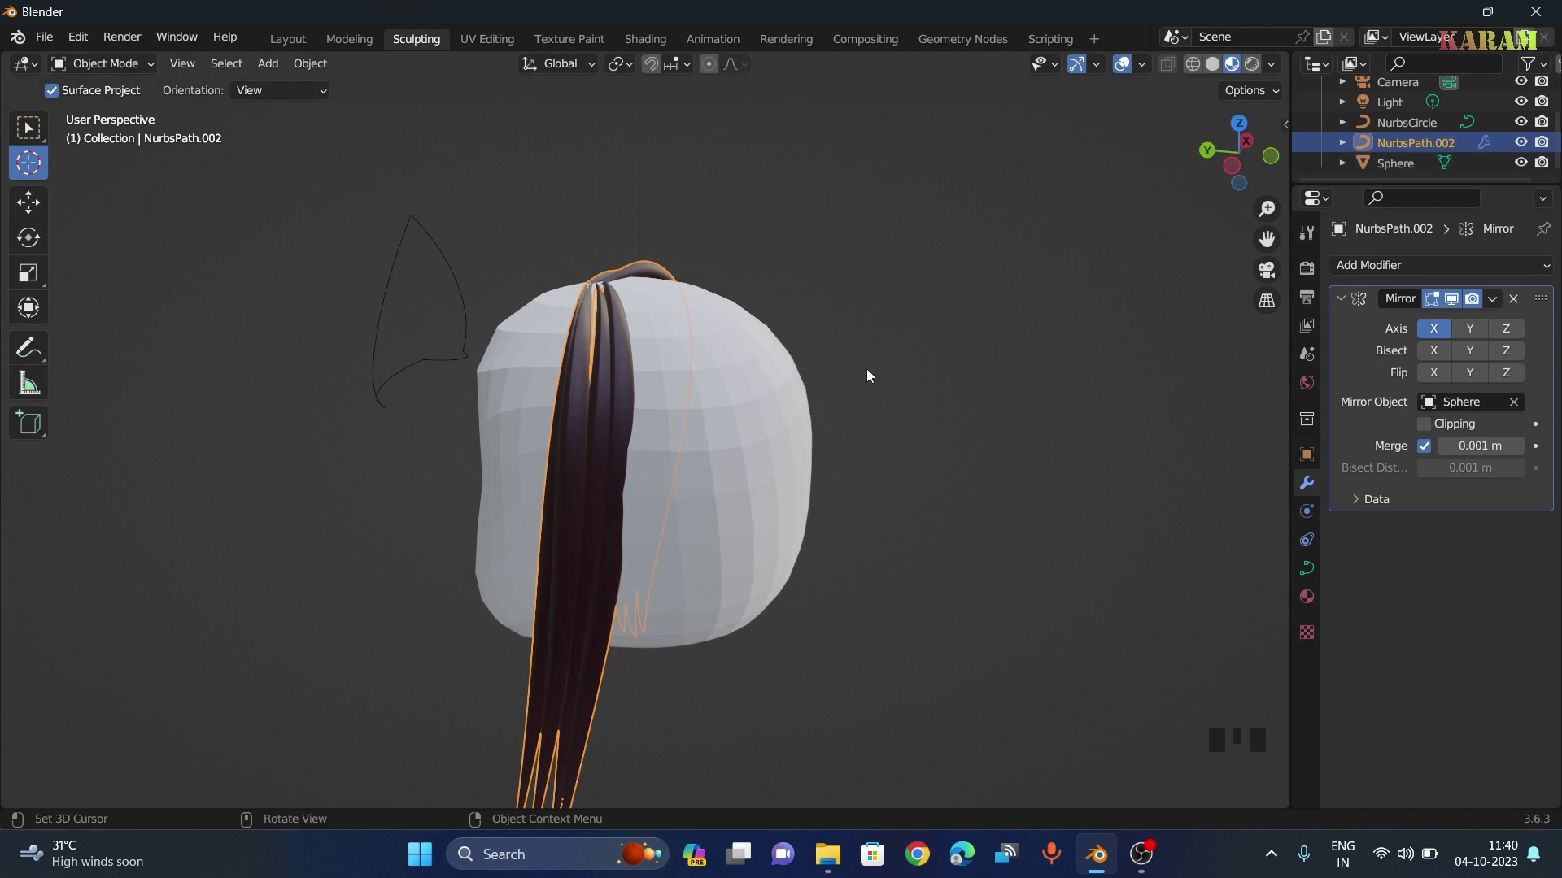
middle_click_drag(866, 368, 935, 356)
middle_click_drag(602, 304, 666, 232)
left_click(137, 62)
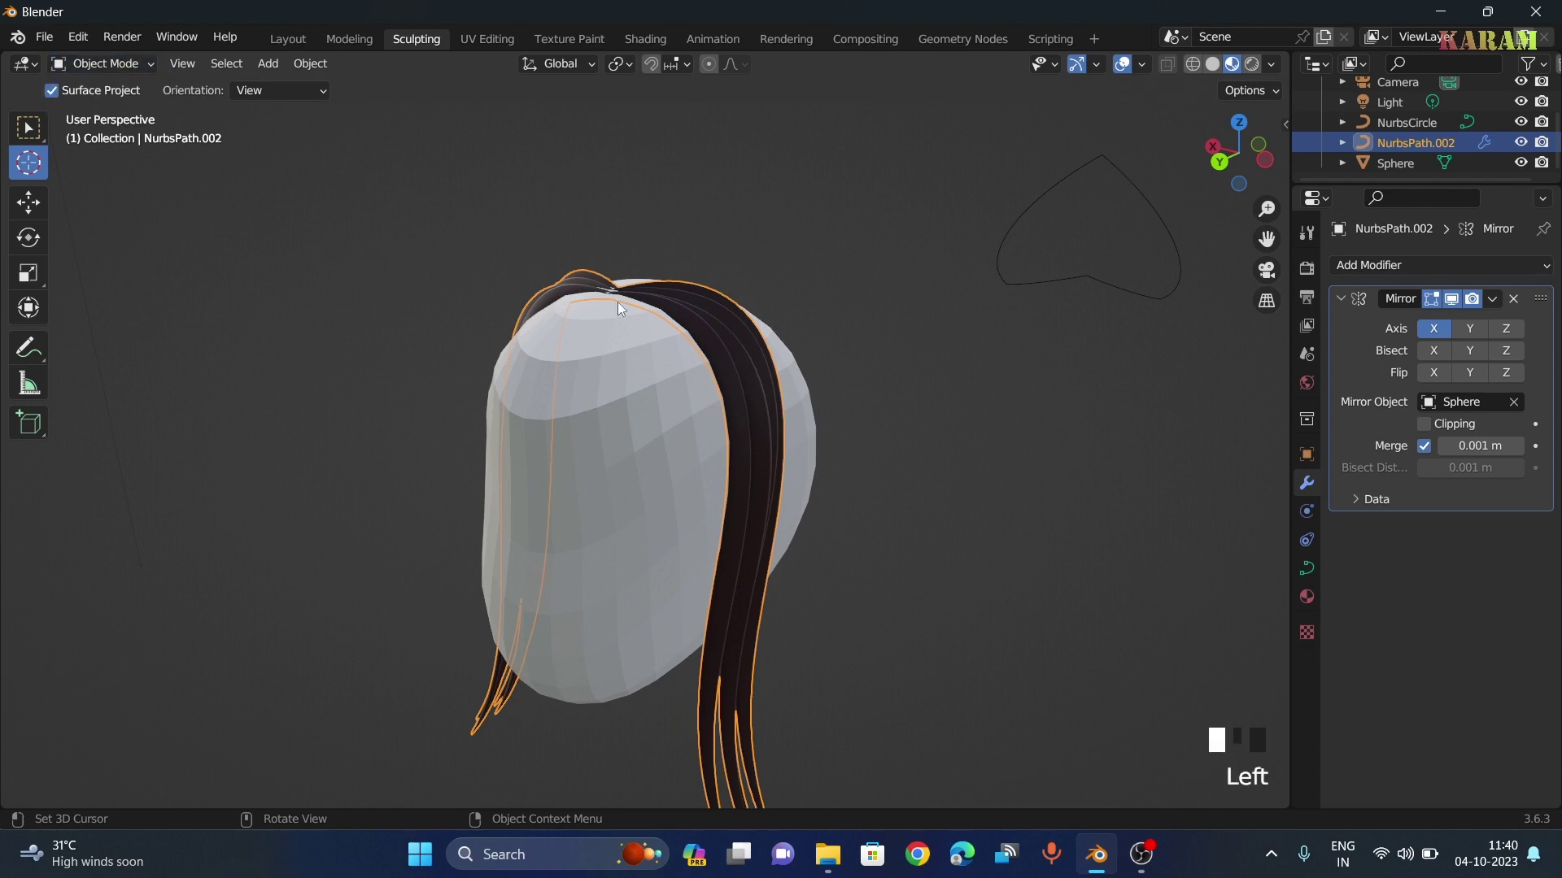
middle_click_drag(1017, 335, 852, 335)
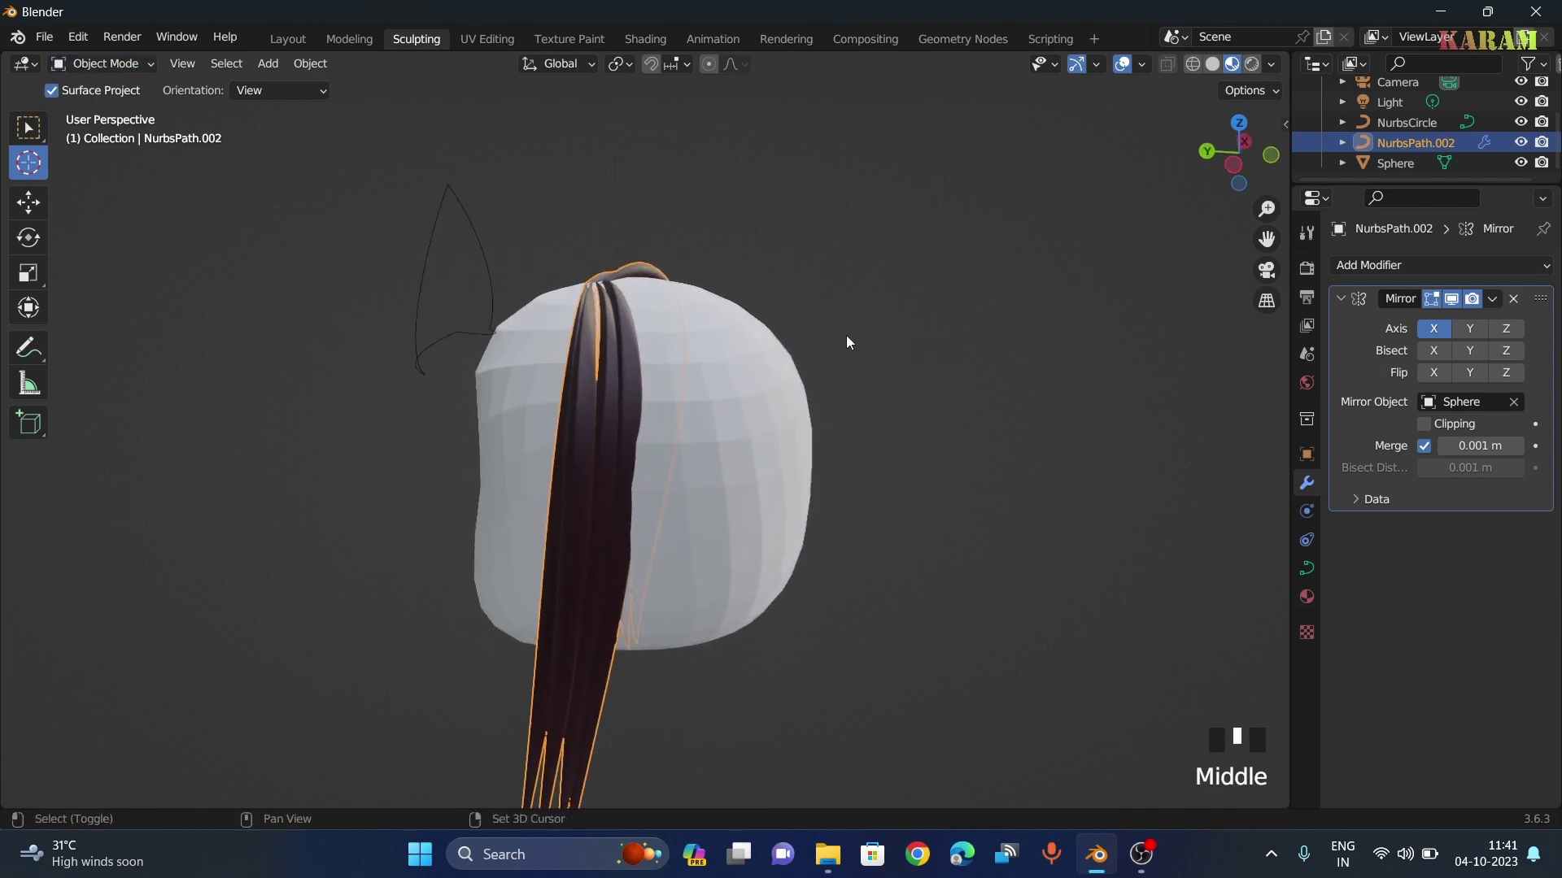
key("shift+d")
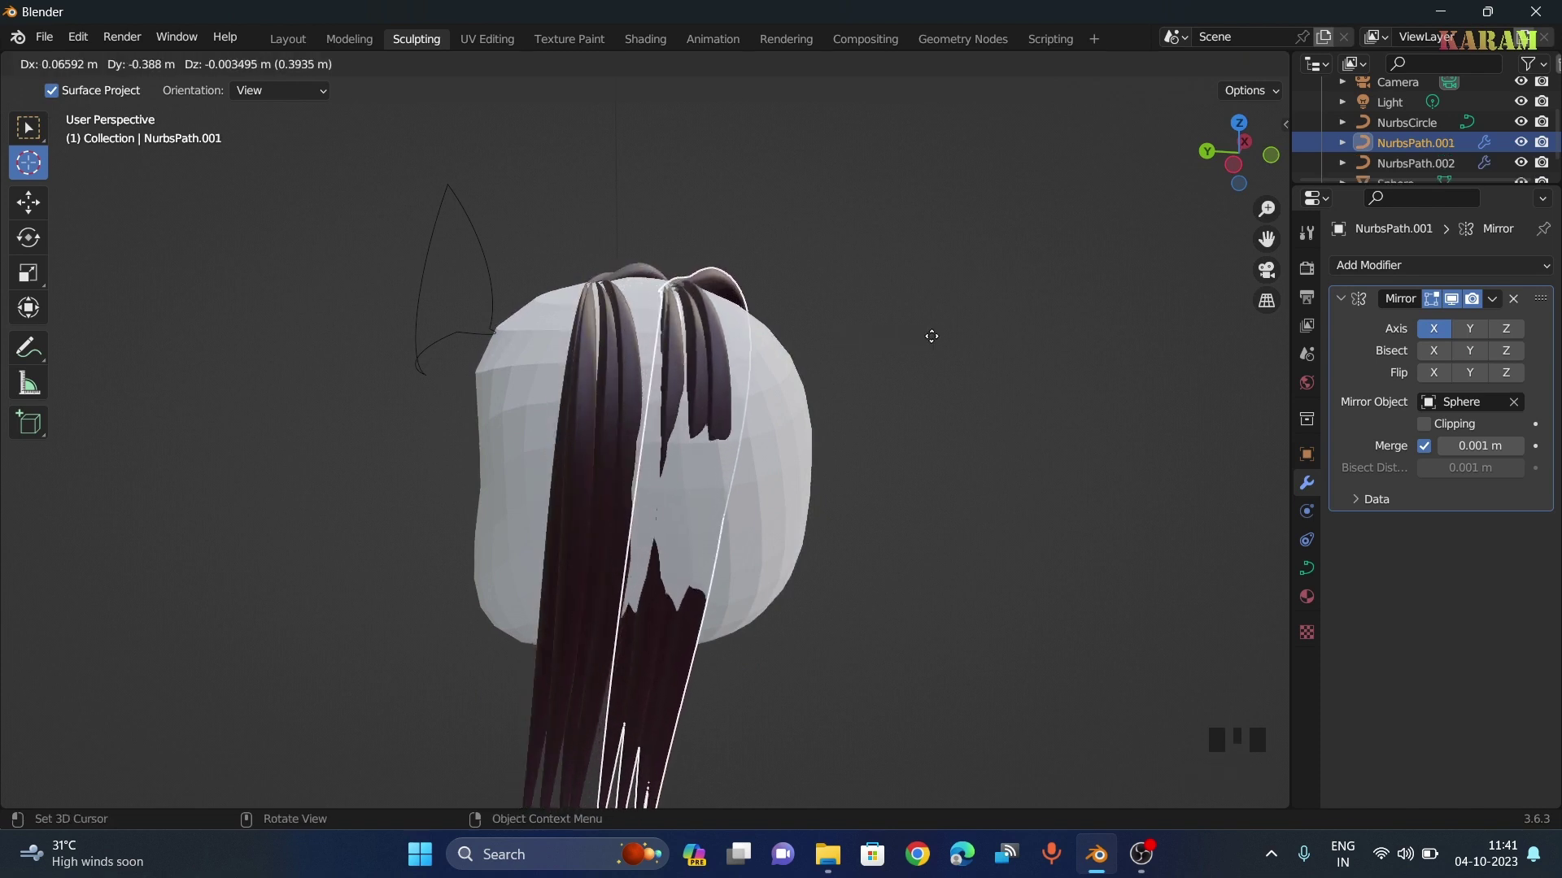
left_click(927, 340)
middle_click_drag(925, 350, 1017, 431)
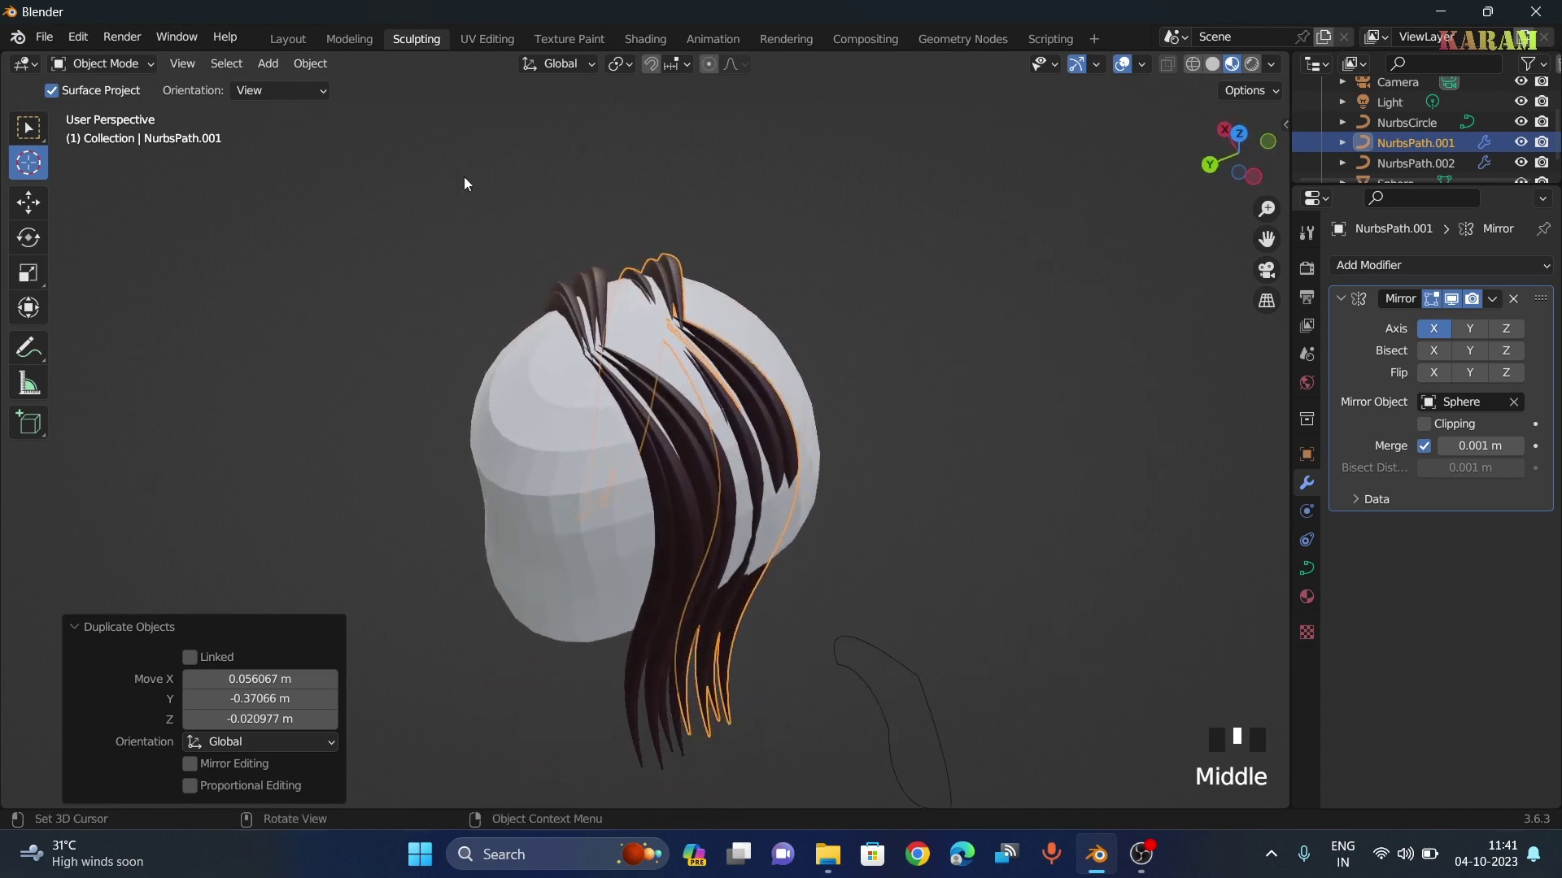
Enter Edit Mode on the copied strands and move their top endpoints about 0.18 m in X, 0.08 m in Y and 0.09 m in Z
left_click(121, 70)
left_click(101, 111)
scroll(693, 298, "up", 2)
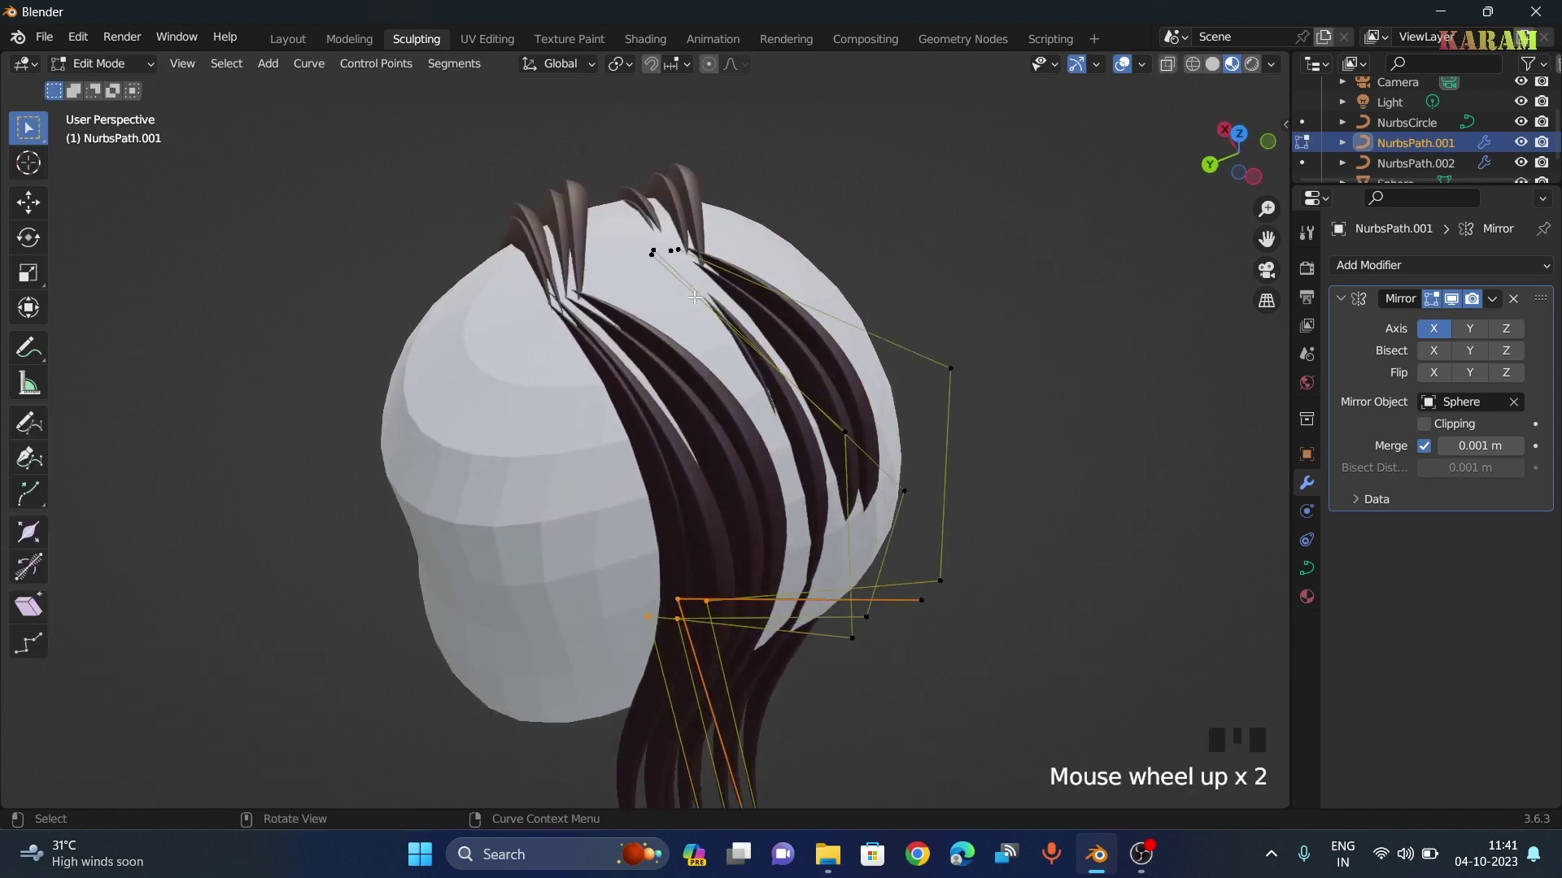
scroll(694, 297, "up", 1)
left_click_drag(640, 183, 772, 236)
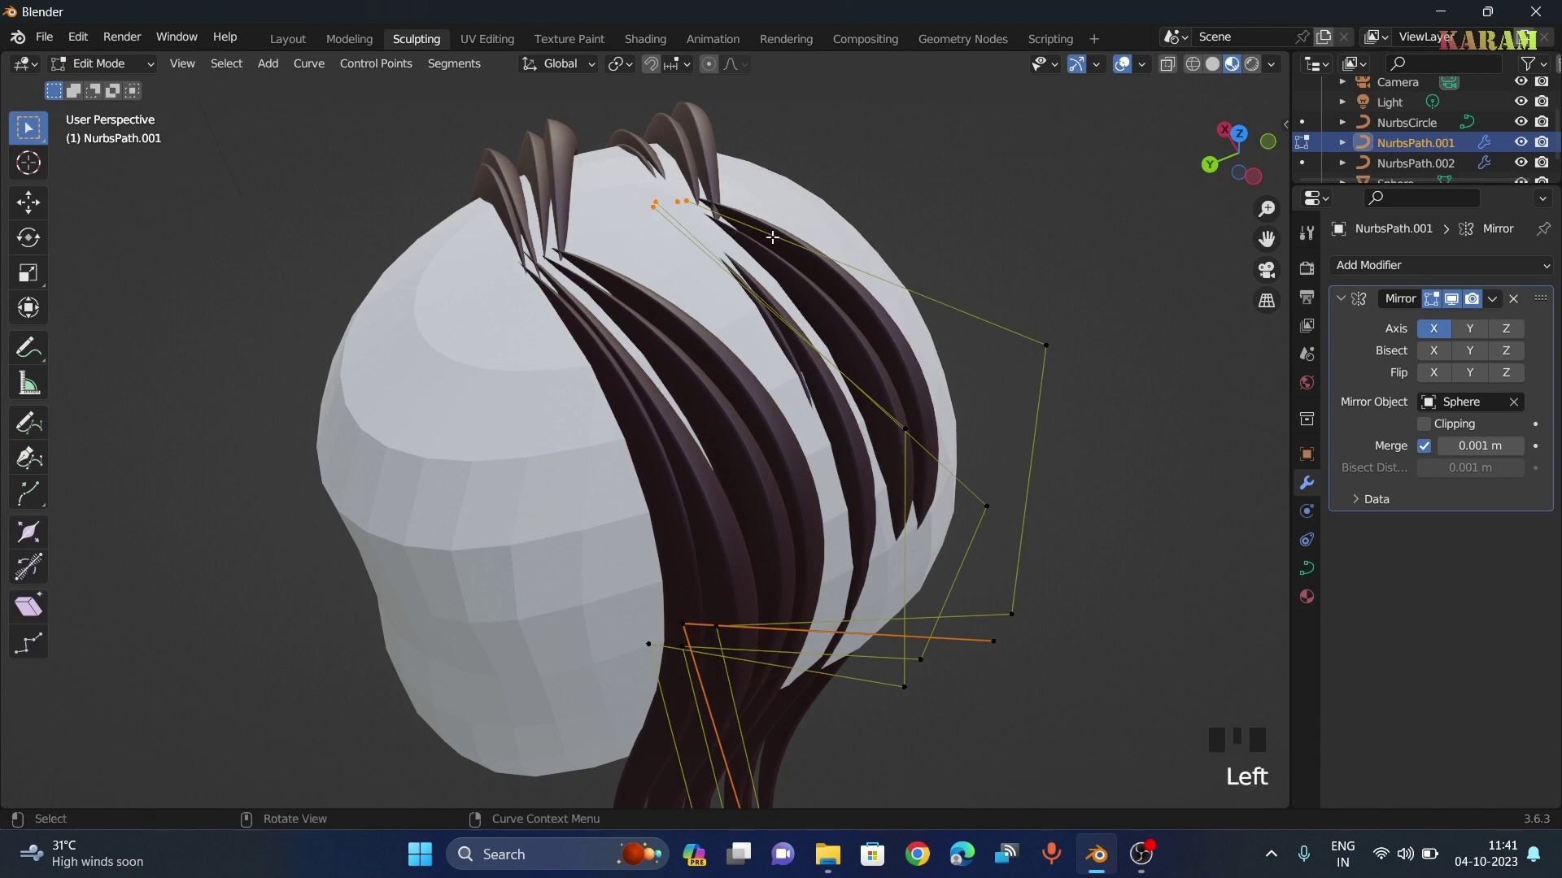
key("g")
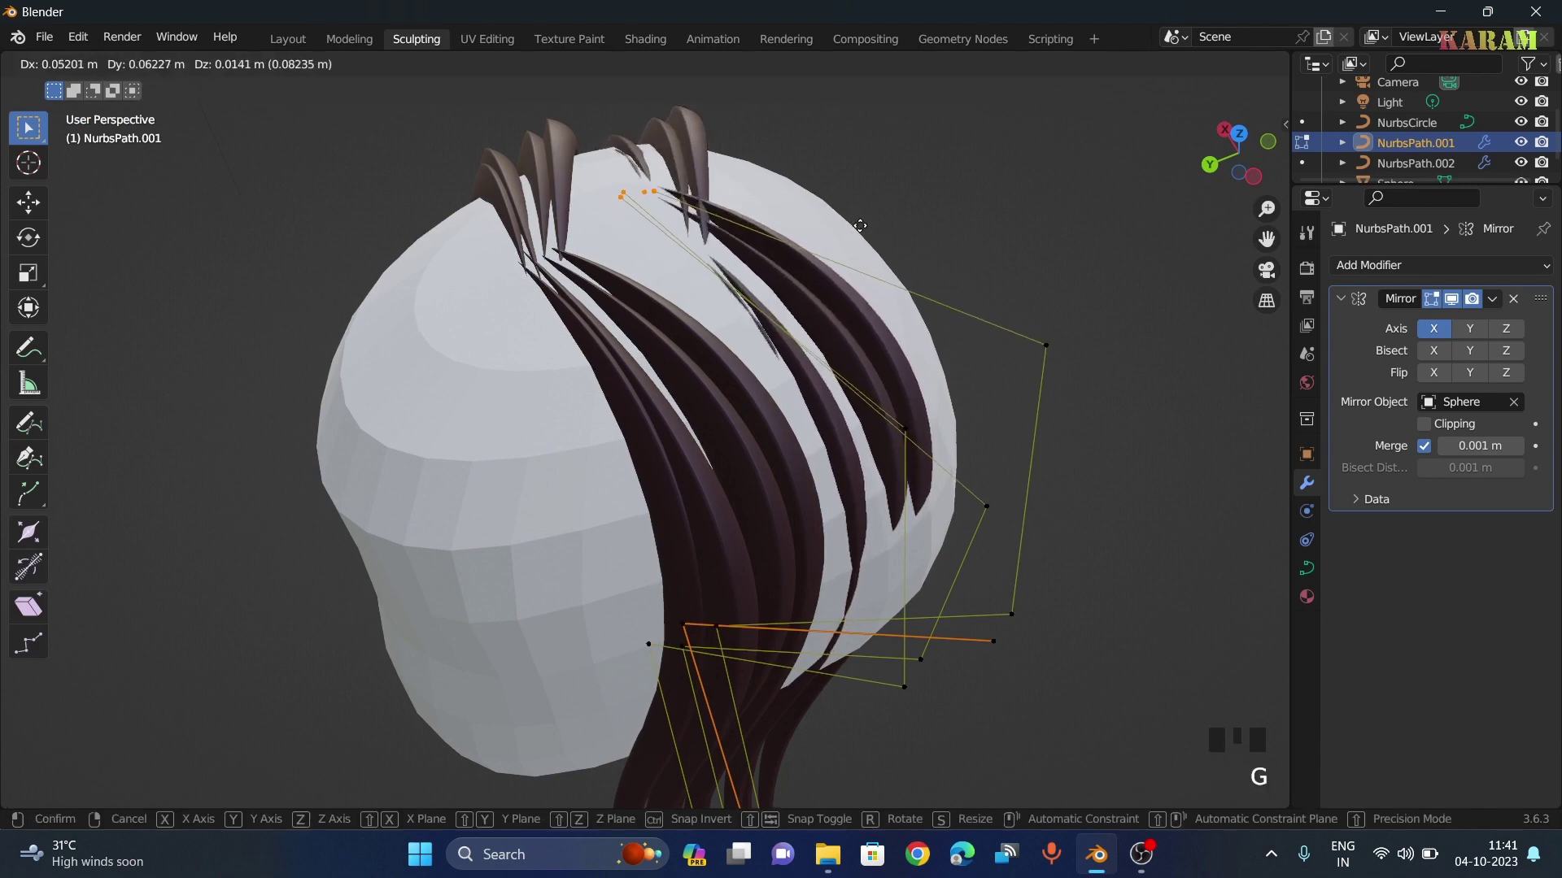
left_click(848, 182)
Move the copied strands' top endpoints to the central parting, about -0.26 m in X, 0.03 m in Y and -0.03 m in Z
middle_click_drag(849, 182, 988, 200)
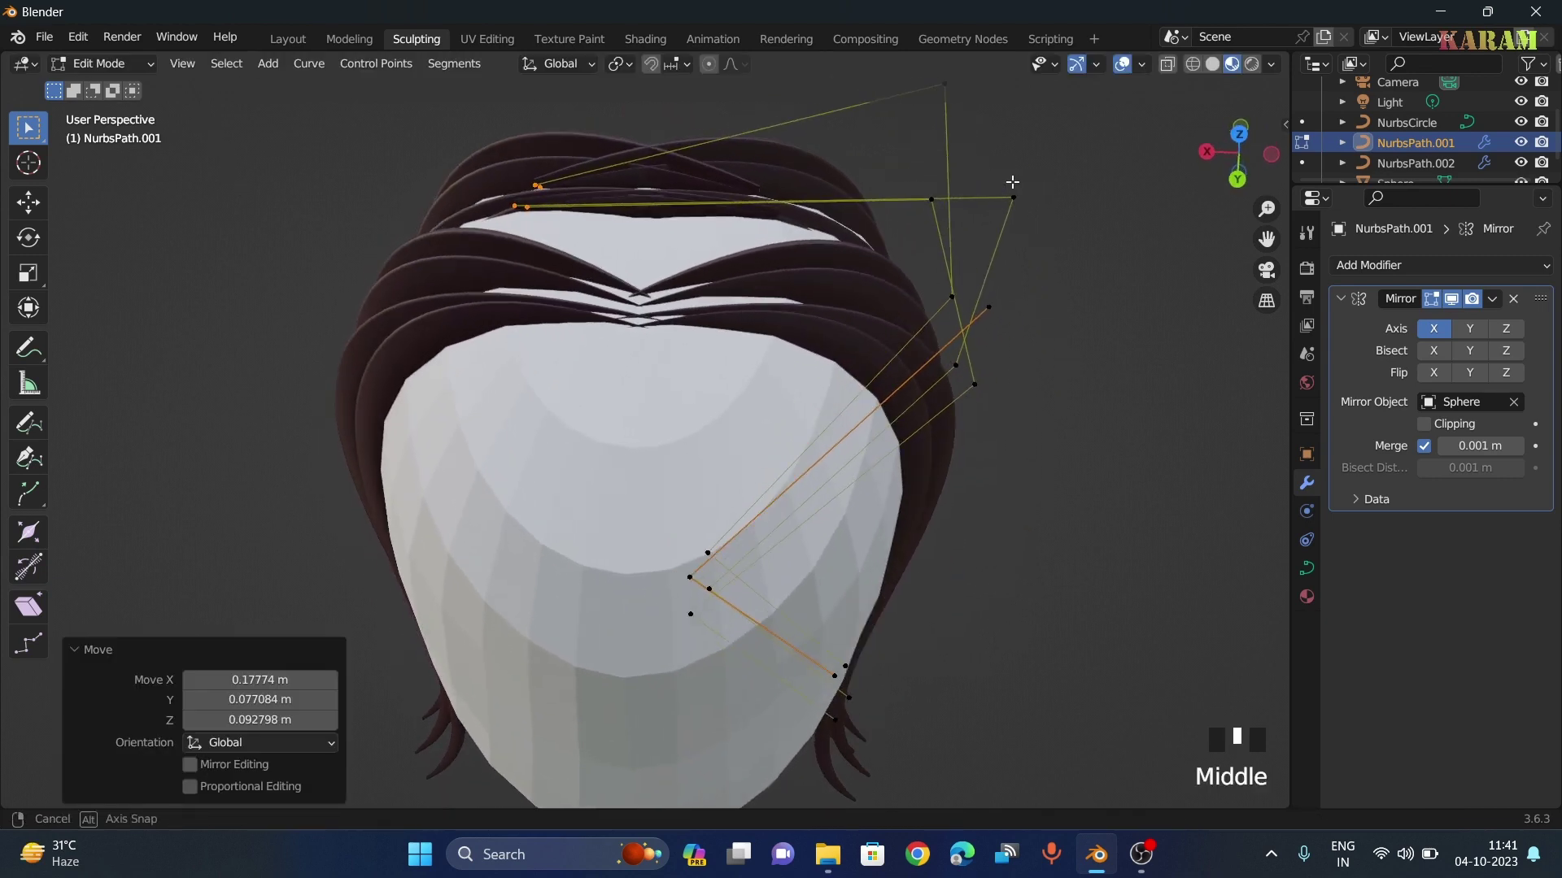
scroll(988, 200, "up", 2)
mouse_move(1204, 236)
middle_mouse_down()
mouse_move(1179, 279)
mouse_move(1220, 252)
middle_mouse_up()
left_click_drag(1266, 238, 1012, 200)
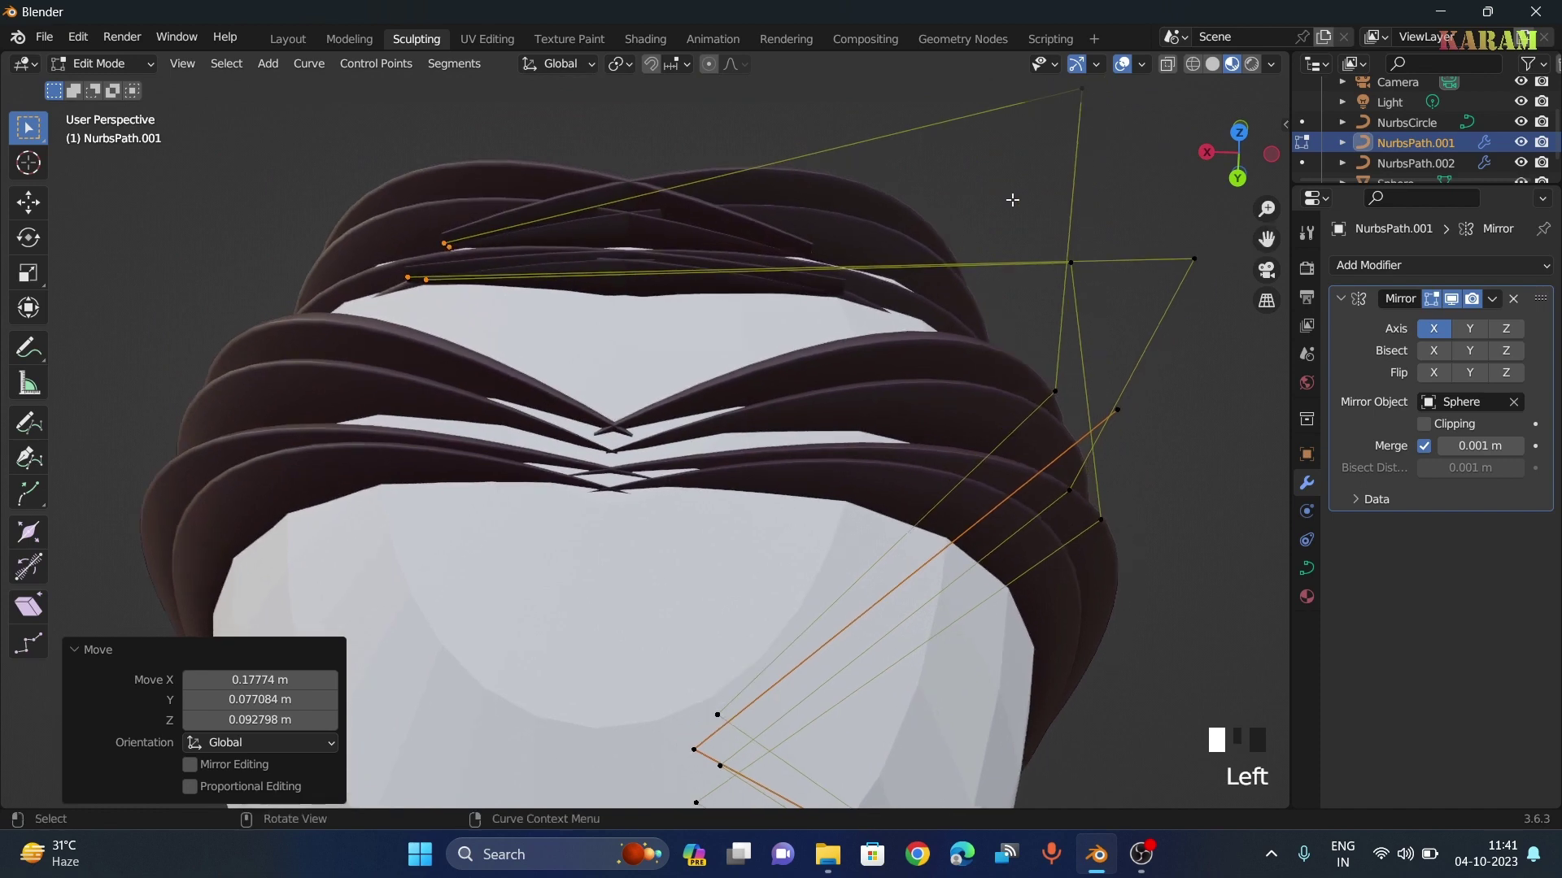
key("g")
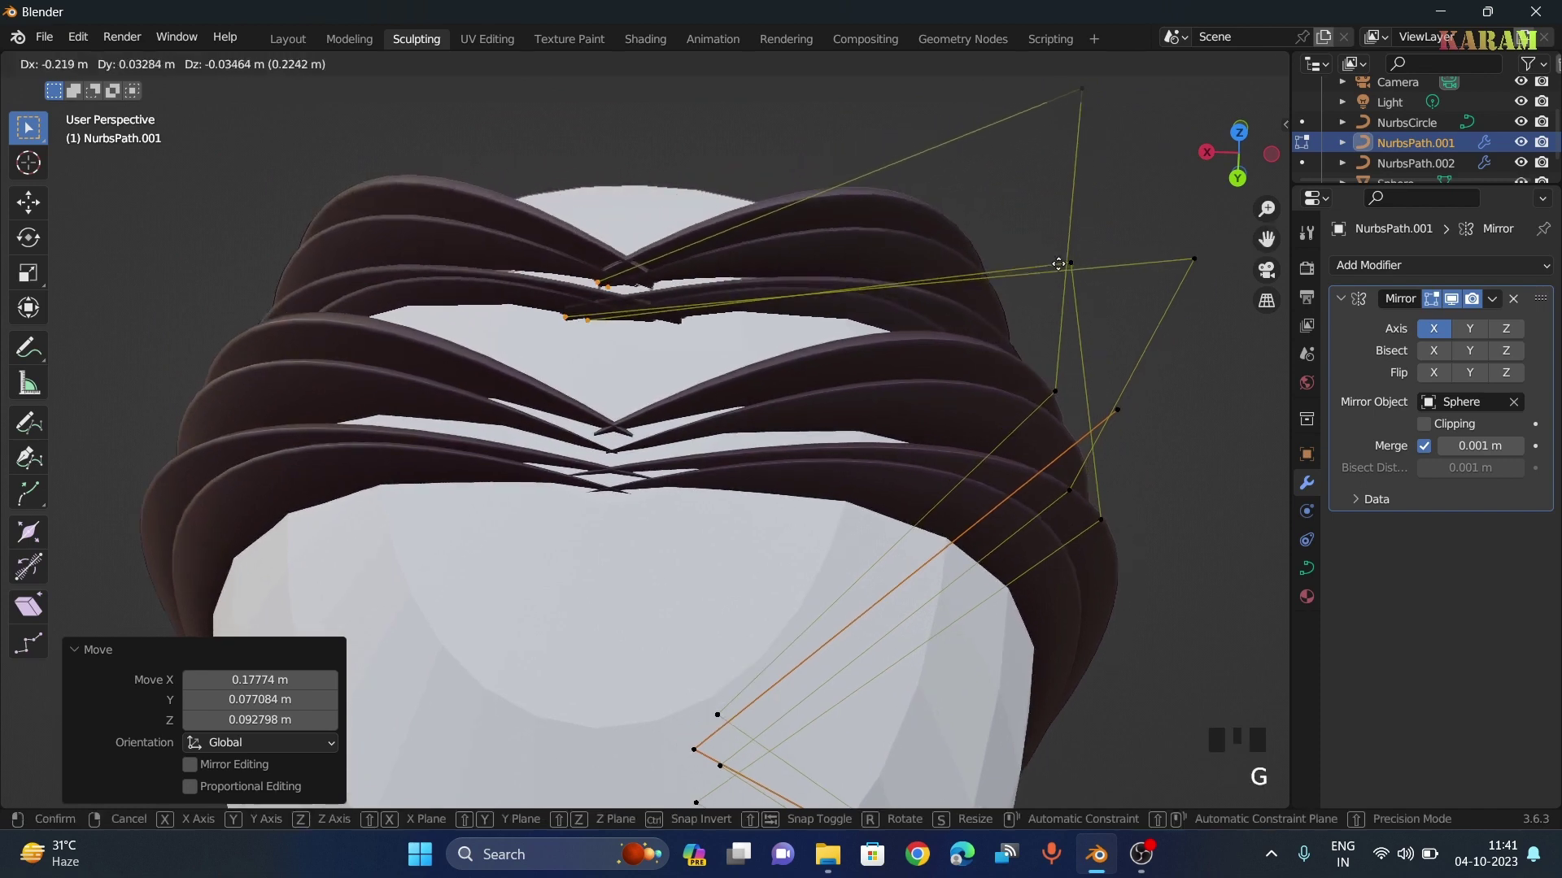
left_click(1070, 261)
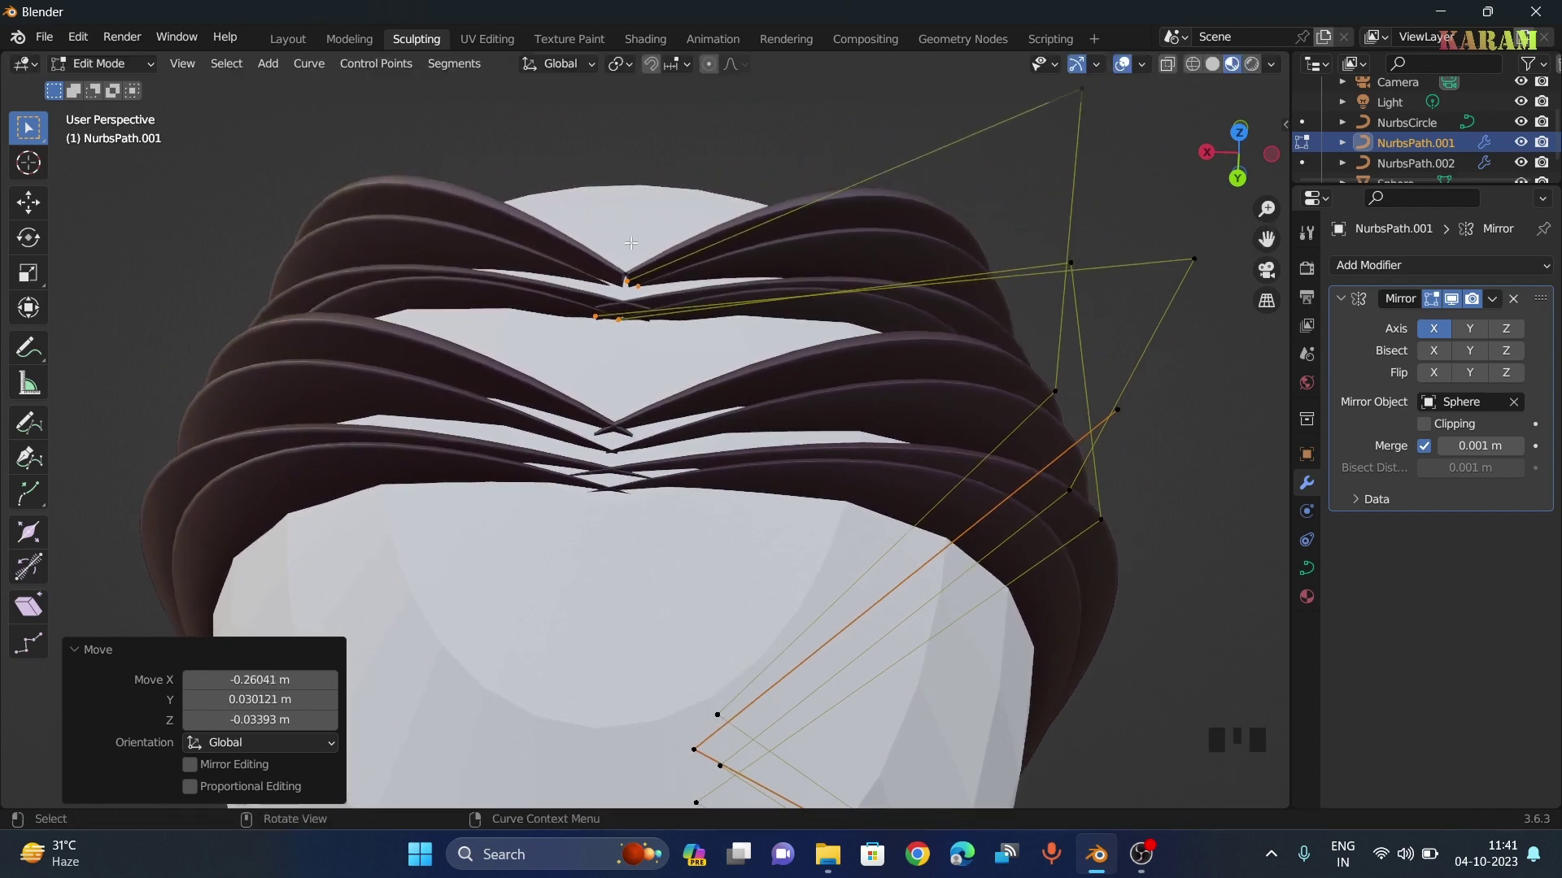
Nudge the copied strands' top endpoints along the parting in two small moves of about 0.02 m in Y each
key("g")
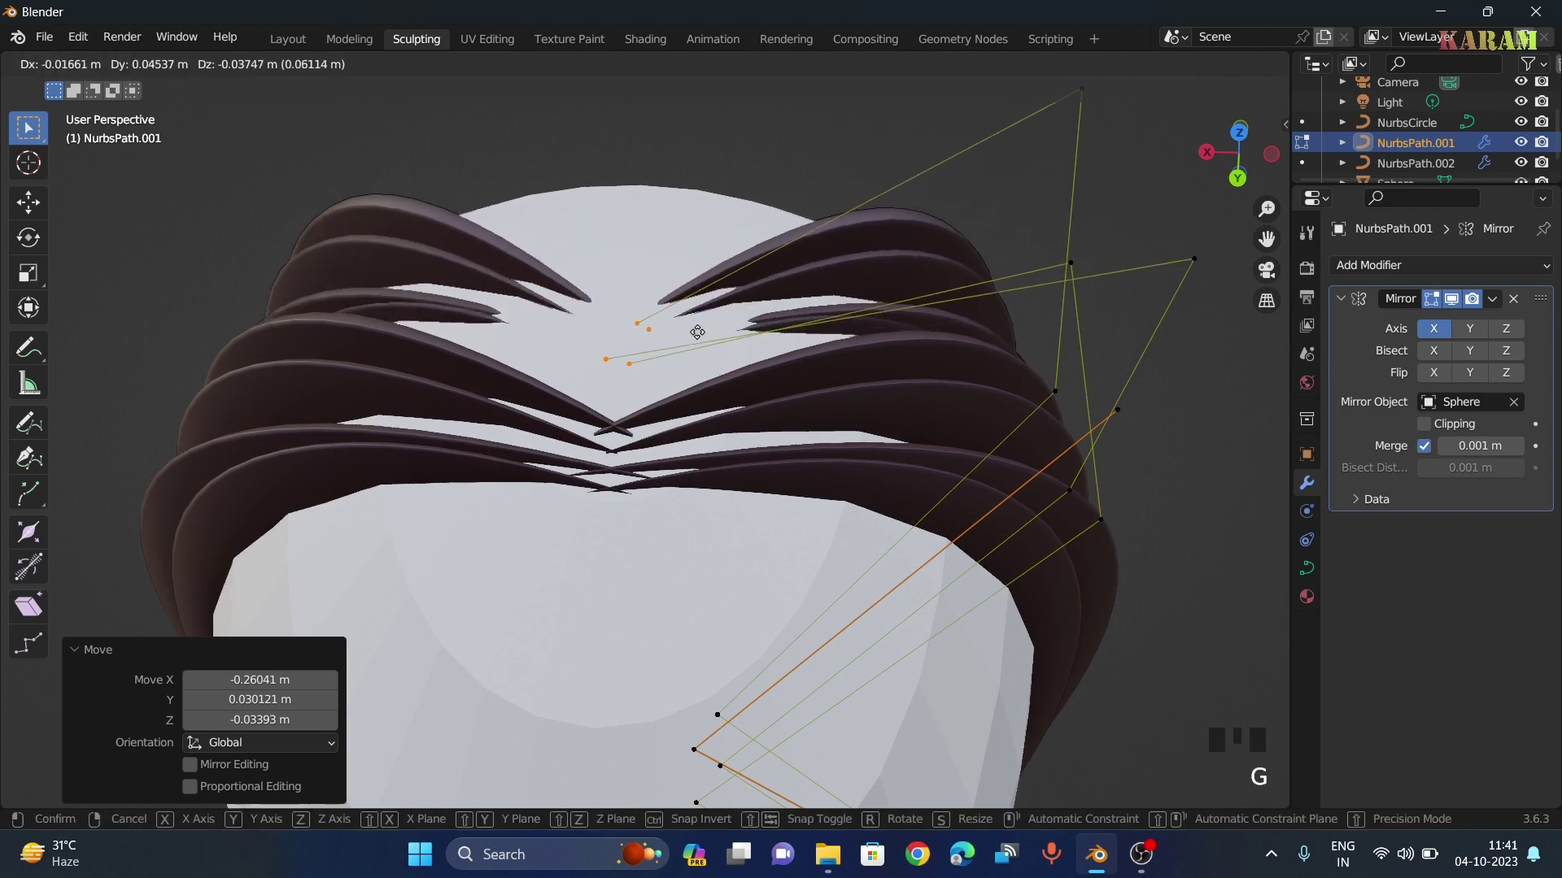
left_click(740, 322)
middle_click_drag(740, 321, 862, 326)
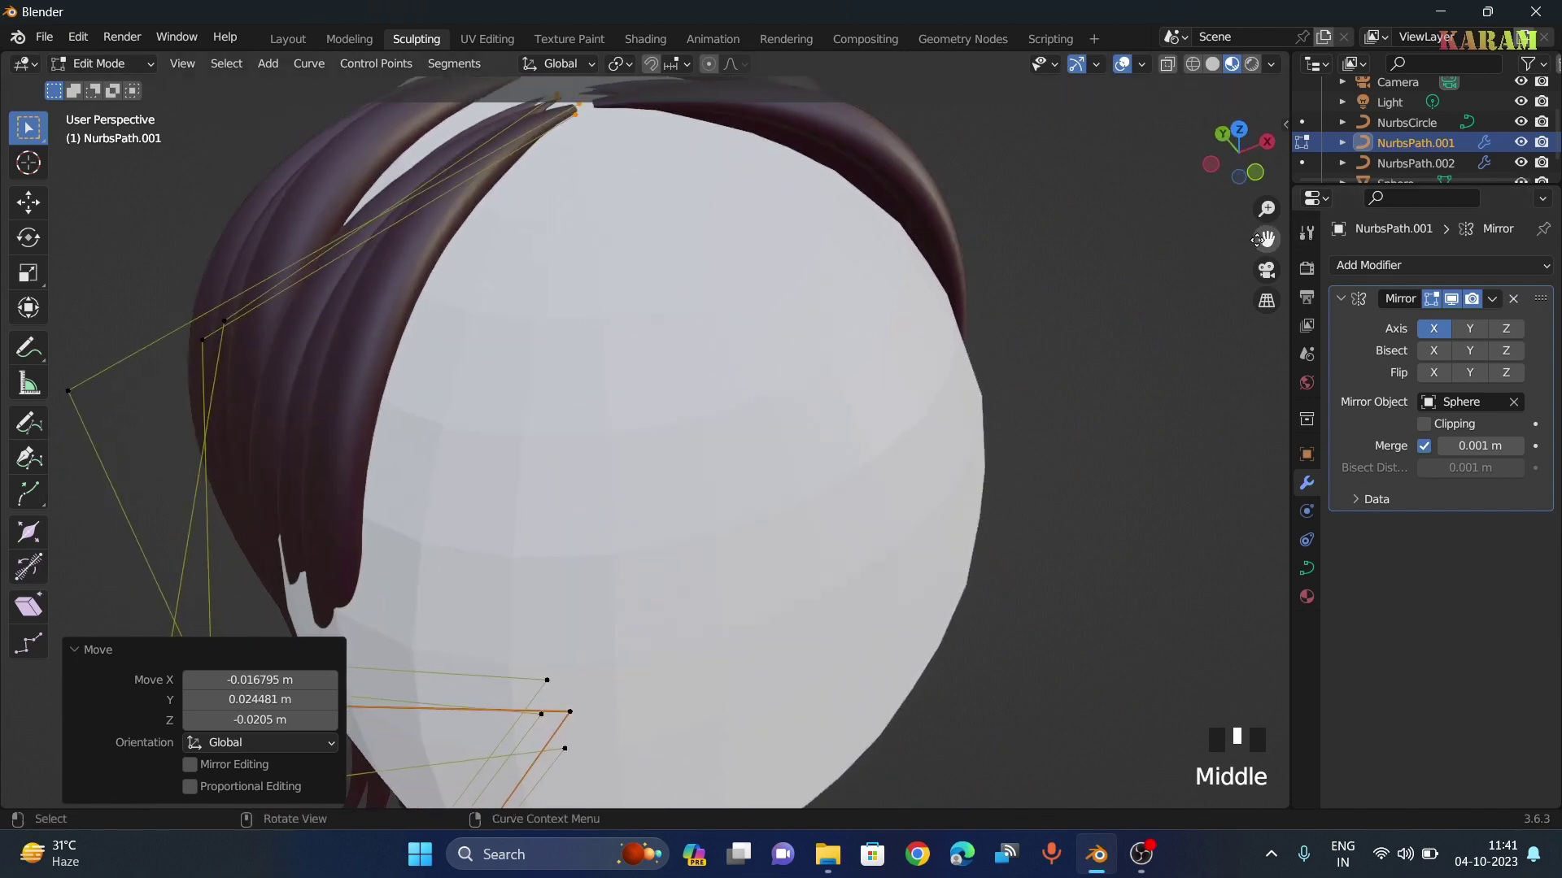
left_click_drag(1267, 239, 1188, 531)
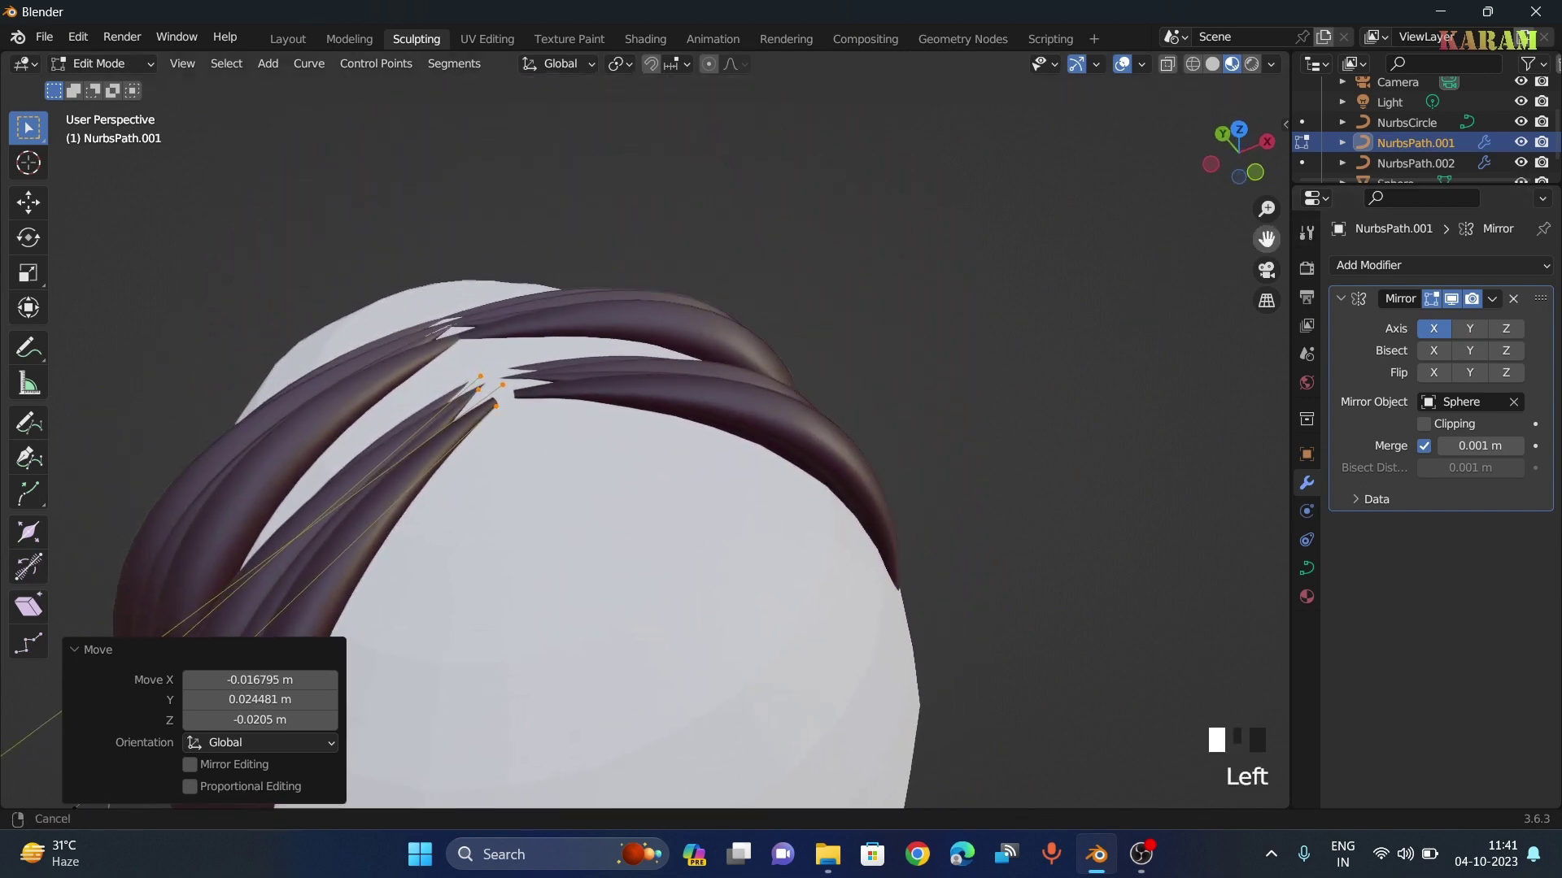
key("g")
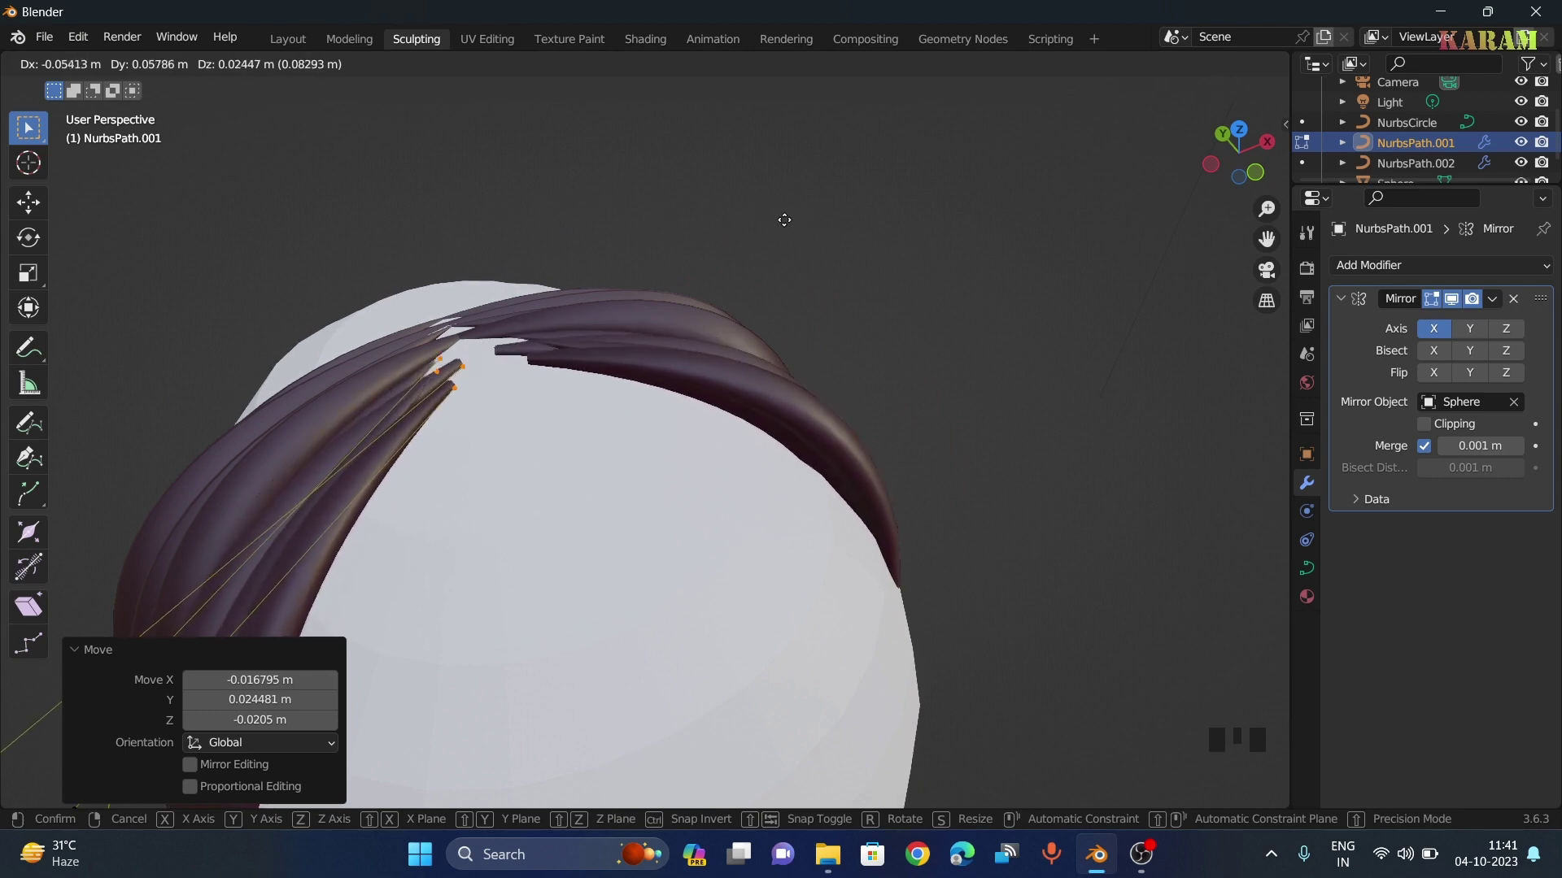
left_click(817, 228)
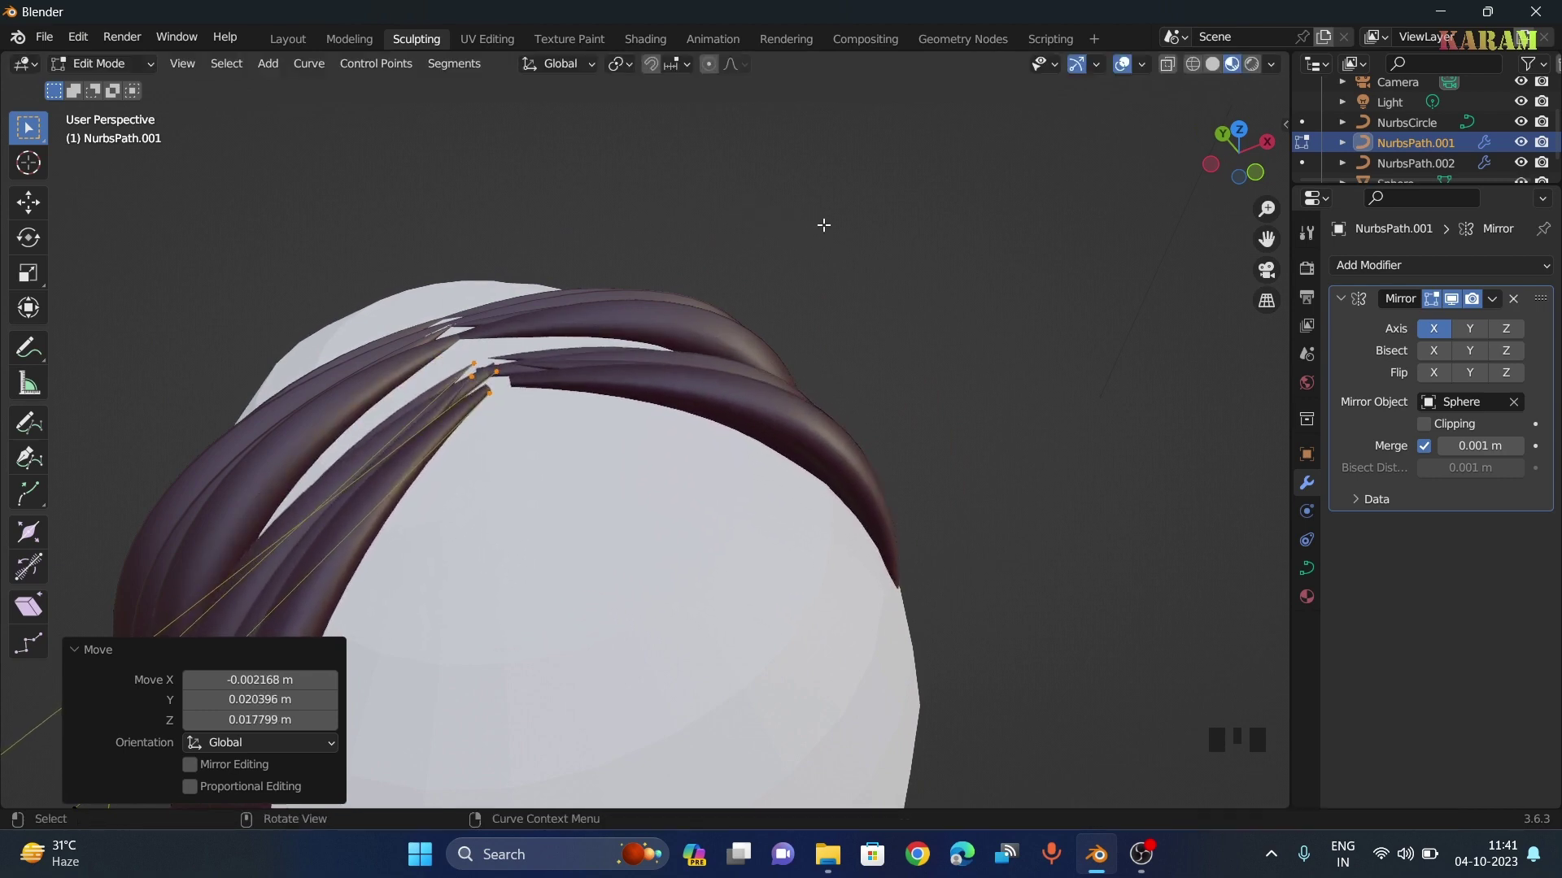
Bring the copied strands' top endpoints closer to the front strands, about 0.04 m in X and 0.05 m in Y
middle_click_drag(822, 227, 874, 375)
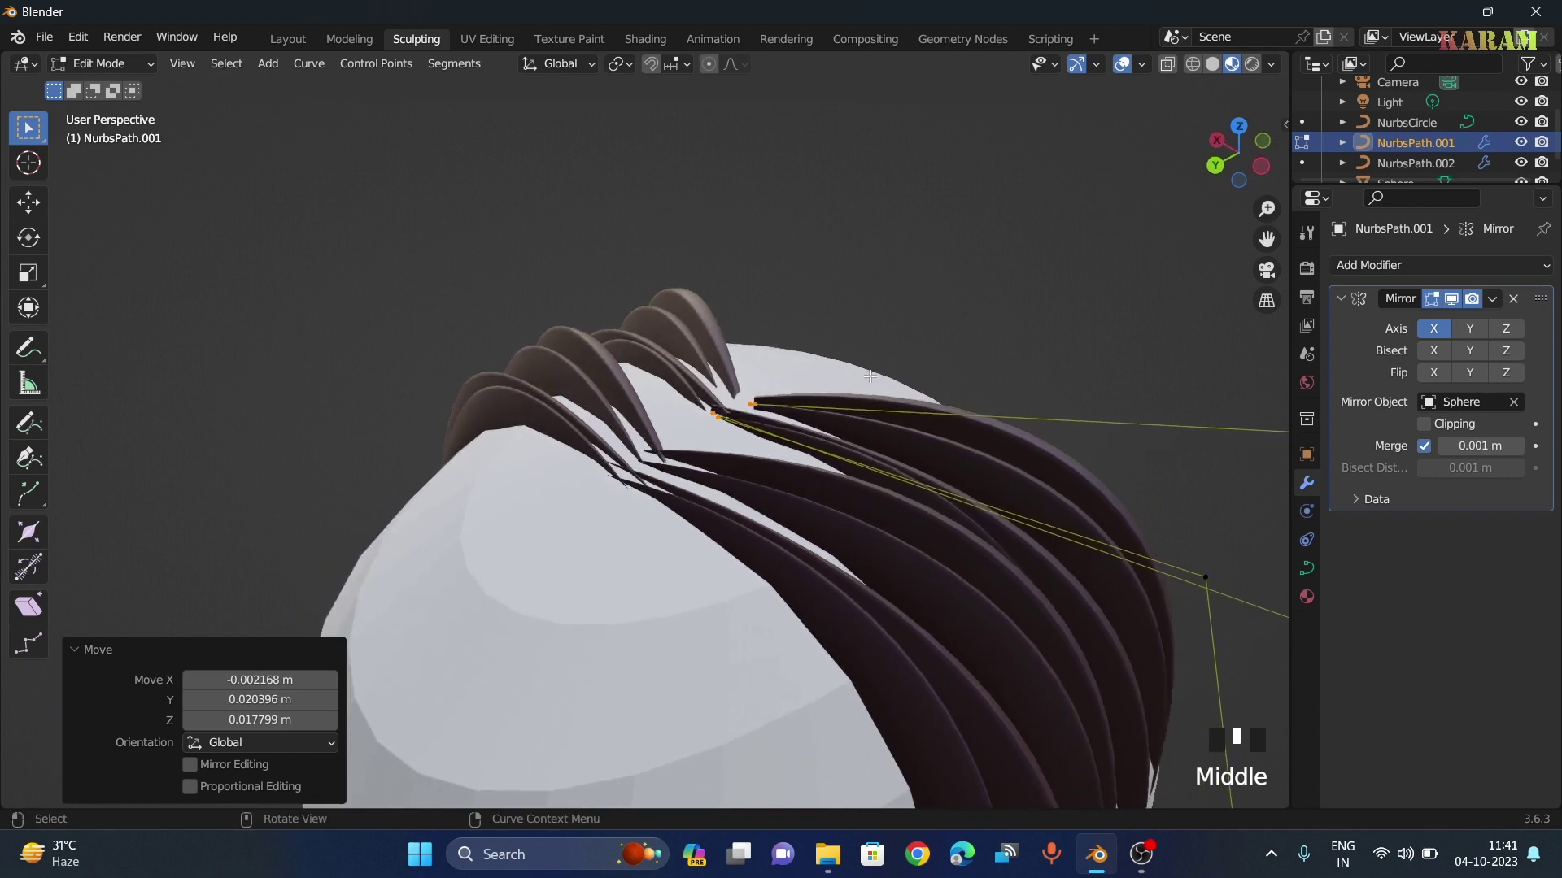
key("g")
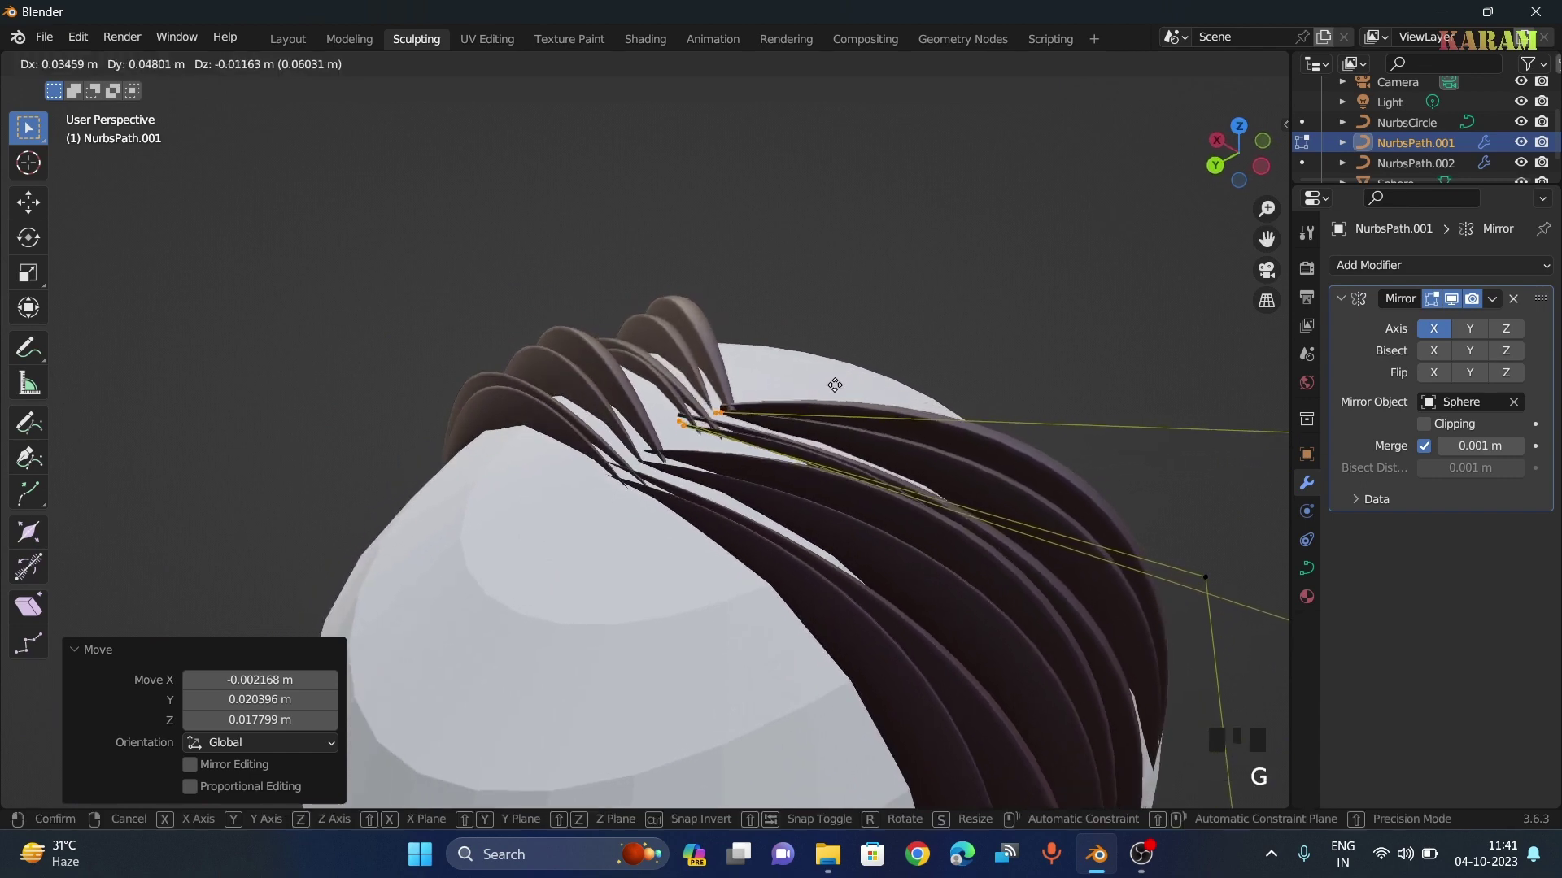
left_click(862, 370)
Select the copied strands' control points behind the head and move them about -0.18 m in X, -0.43 m in Y and 0.24 m in Z
middle_click_drag(941, 339, 1093, 308)
scroll(1130, 356, "down", 2)
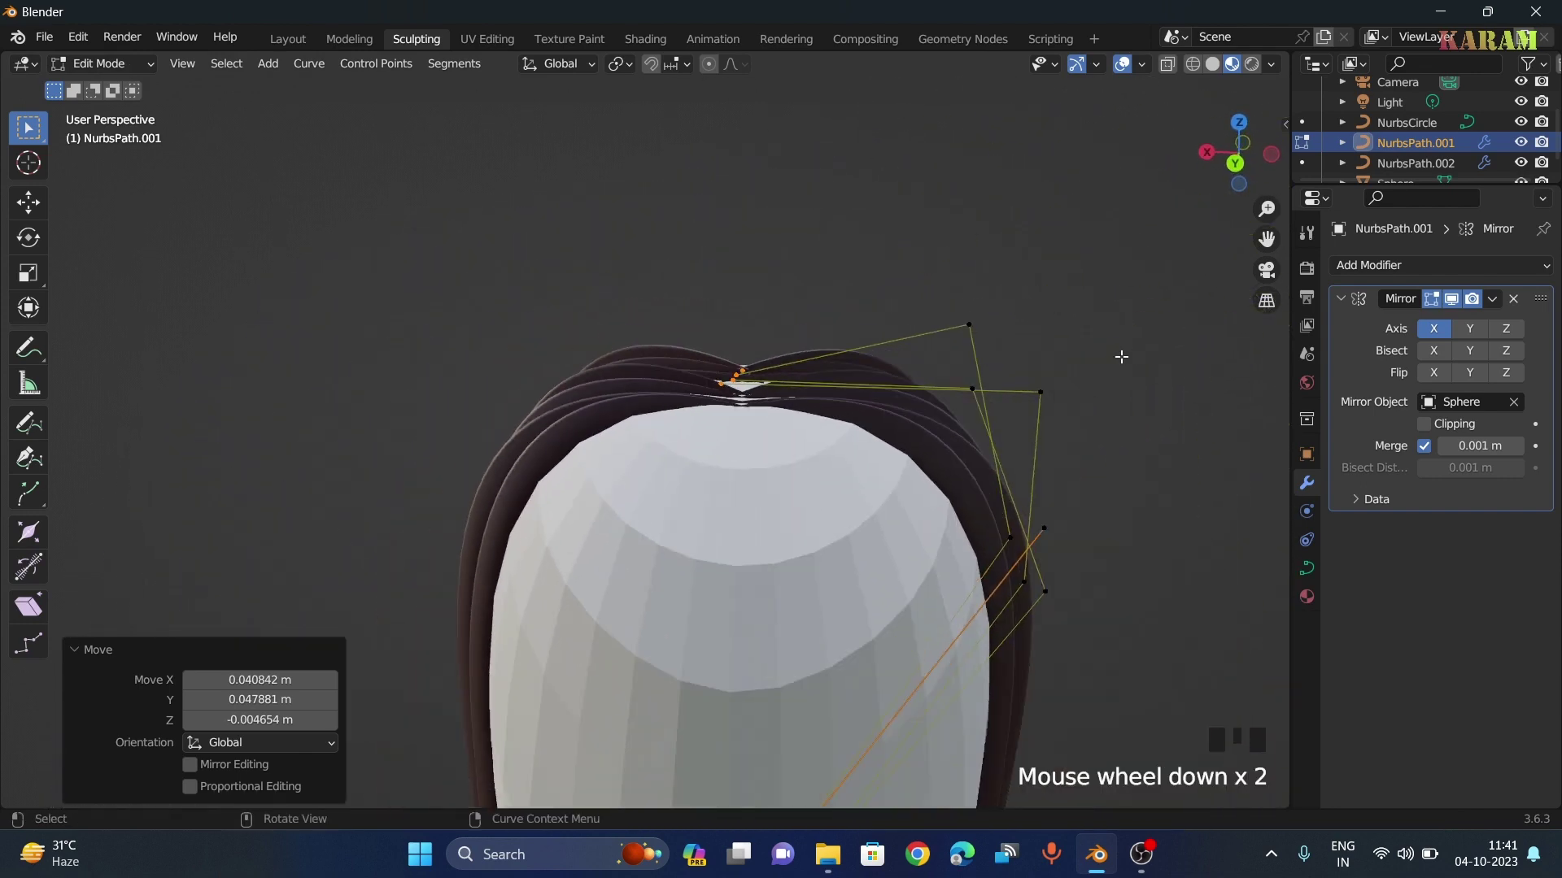
middle_click_drag(1078, 465, 935, 439)
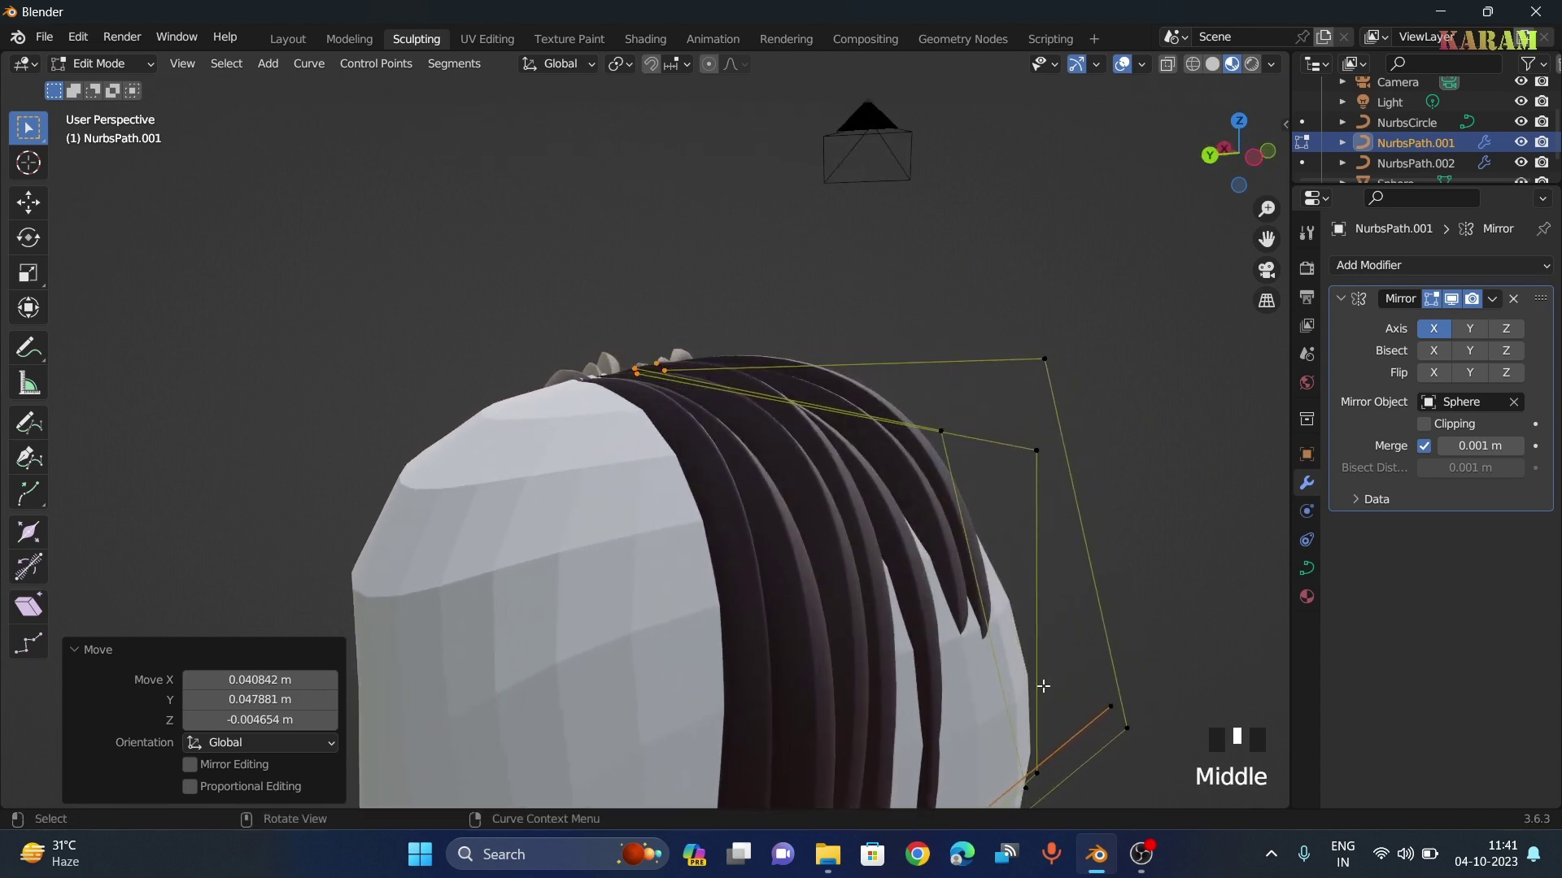
scroll(1107, 629, "down", 1)
left_click_drag(948, 628, 1080, 741)
key("g")
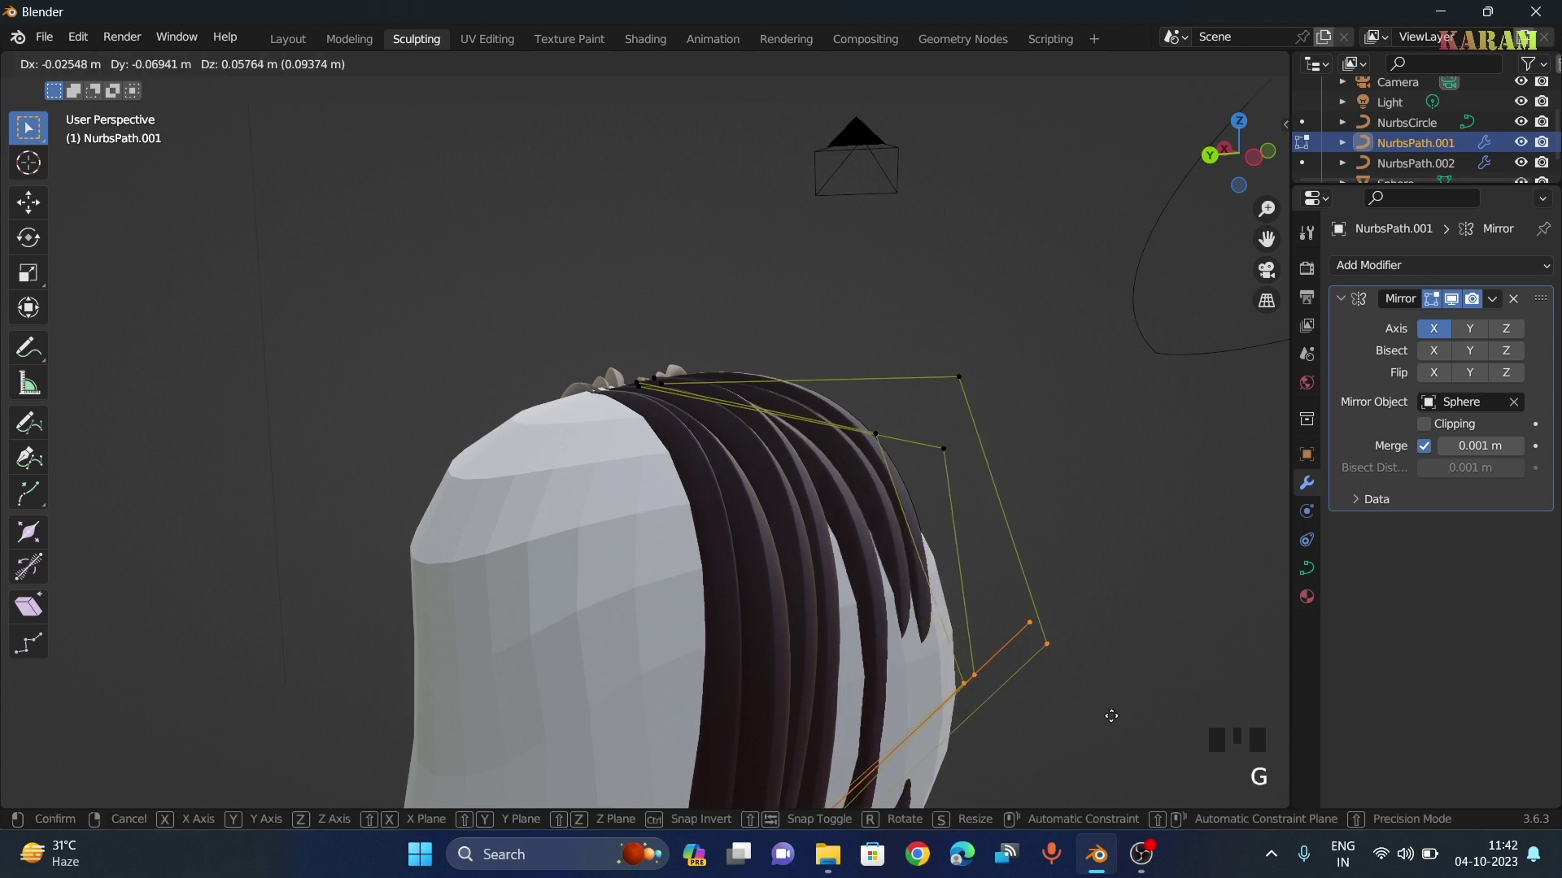
left_click(1253, 650)
Move the two inner control points behind the head forward, about -0.05 m in X, 0.24 m in Y and 0.10 m in Z
middle_click_drag(1123, 661, 1019, 623)
left_click_drag(797, 462, 827, 484)
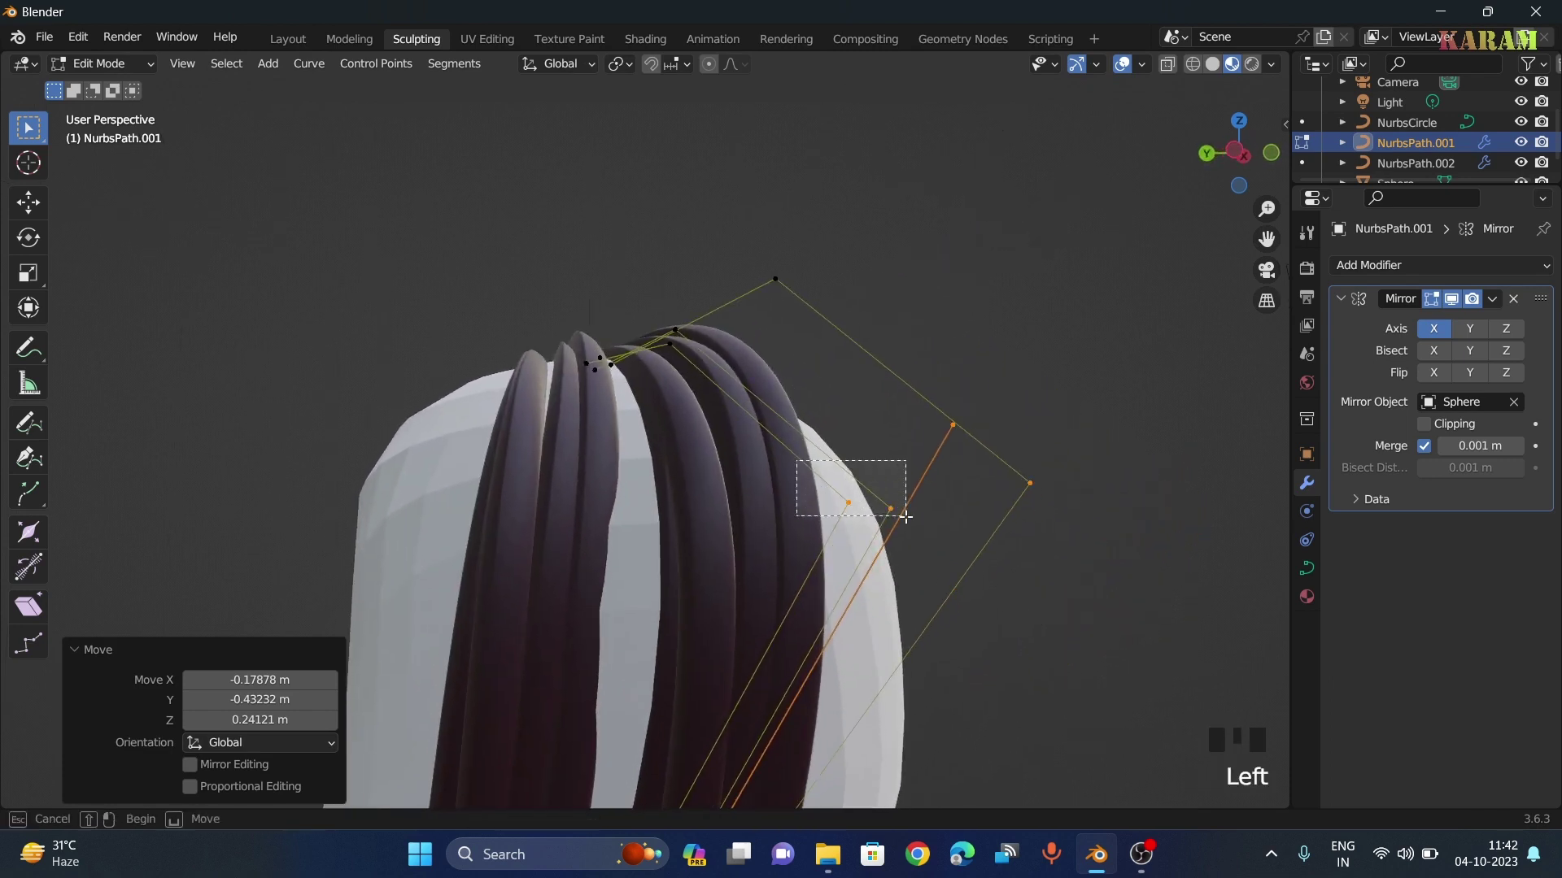
left_click_drag(905, 515, 914, 516)
key("g")
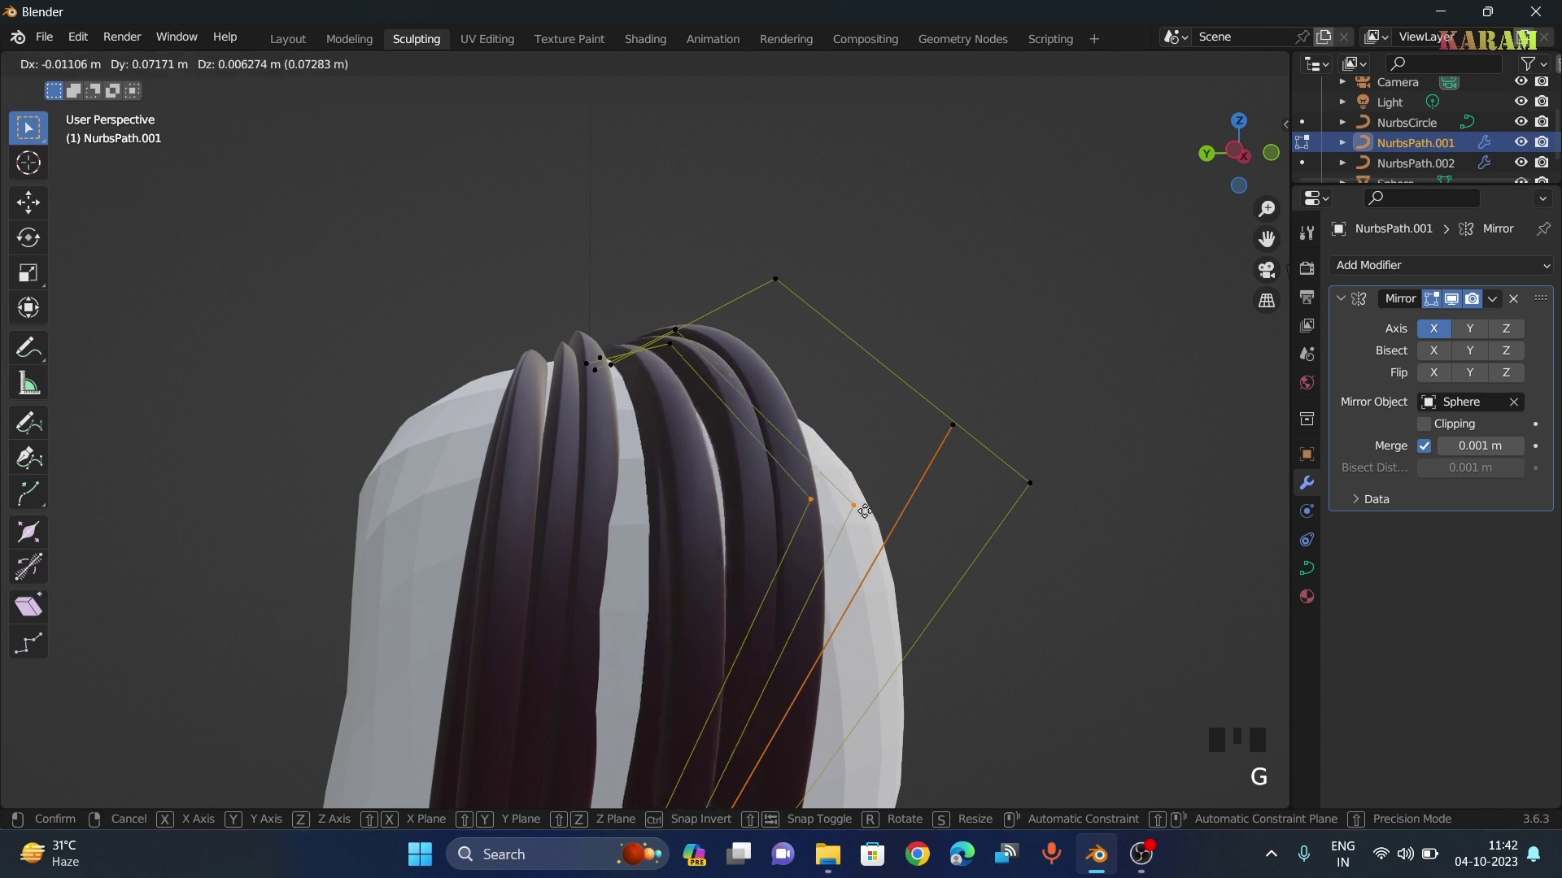
left_click(791, 469)
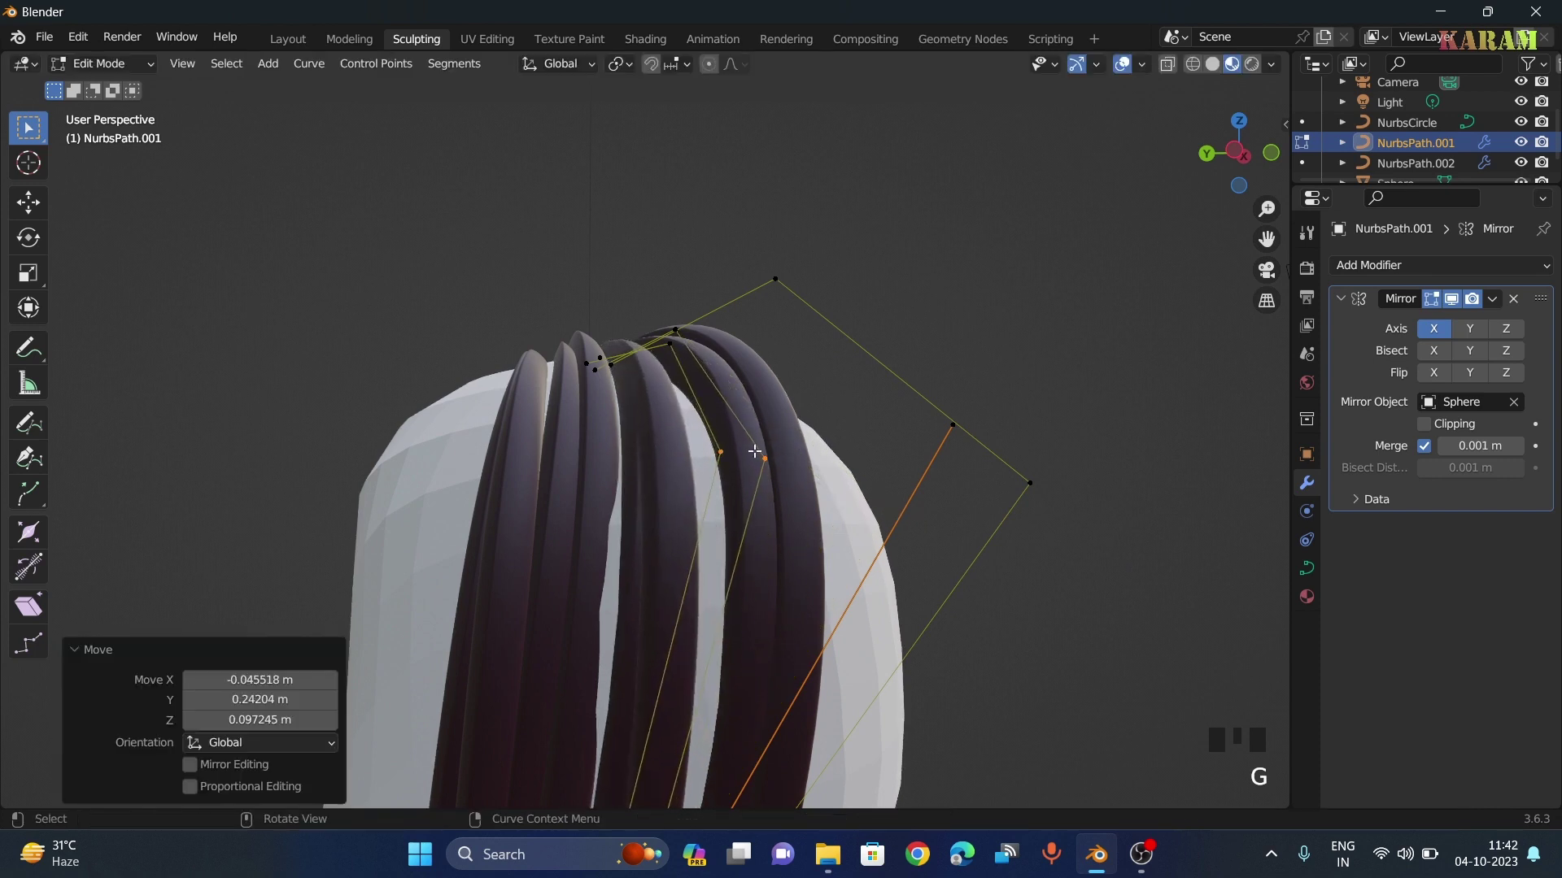
Move the rear one of these two points back about 0.02 m in X, -0.16 m in Y and 0.03 m in Z
left_click_drag(755, 451, 778, 478)
key("g")
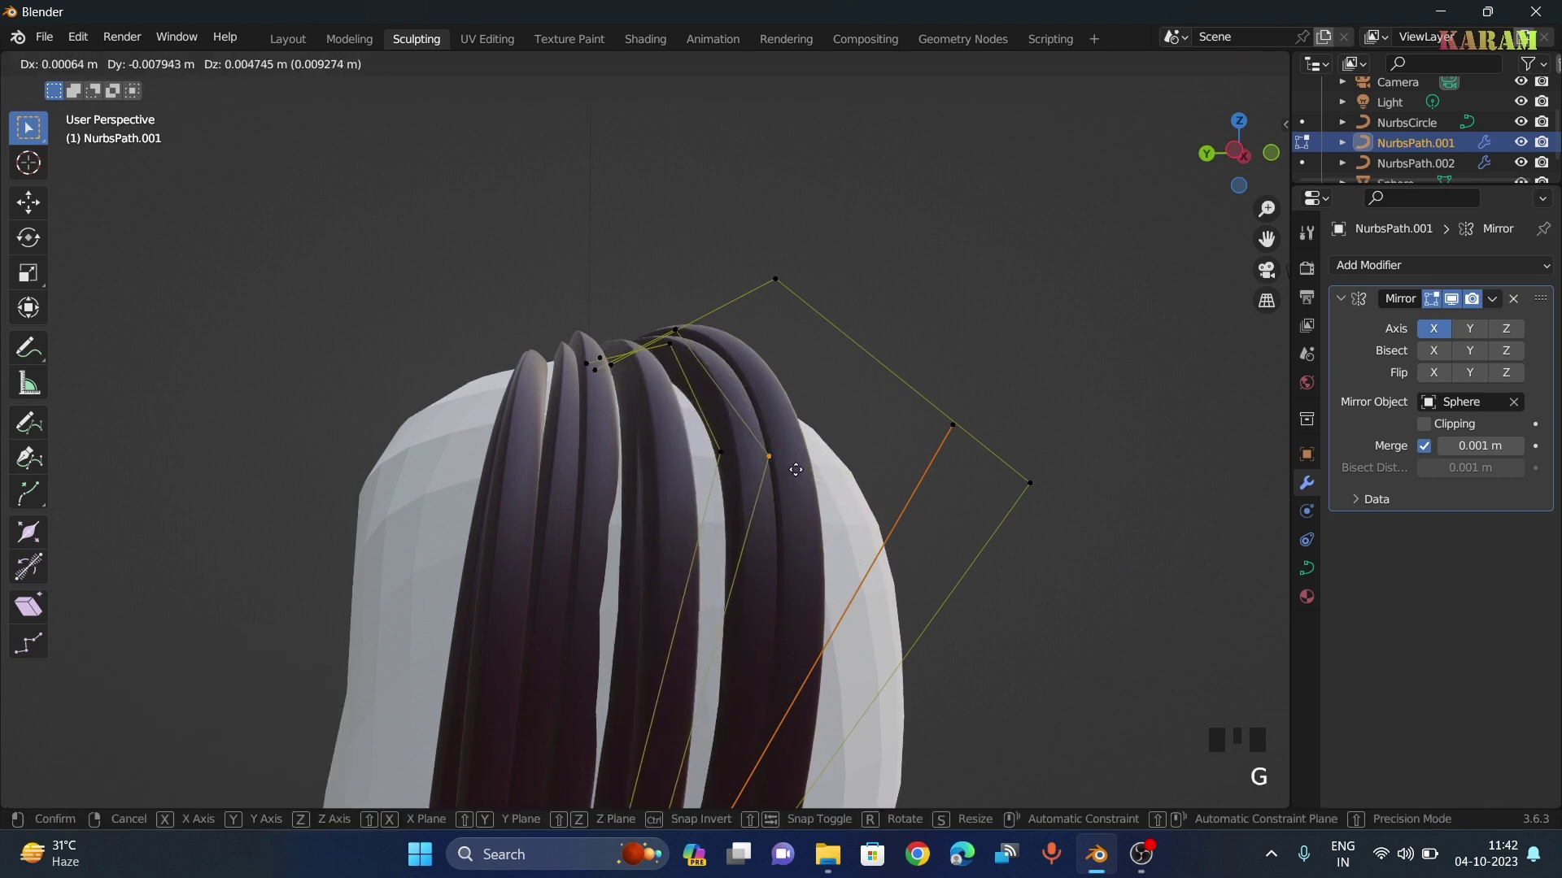
left_click(870, 459)
Move the copied rear strands' top endpoints slightly, about -0.01 m in X, -0.03 m in Y and -0.02 m in Z
middle_click_drag(886, 453, 883, 574)
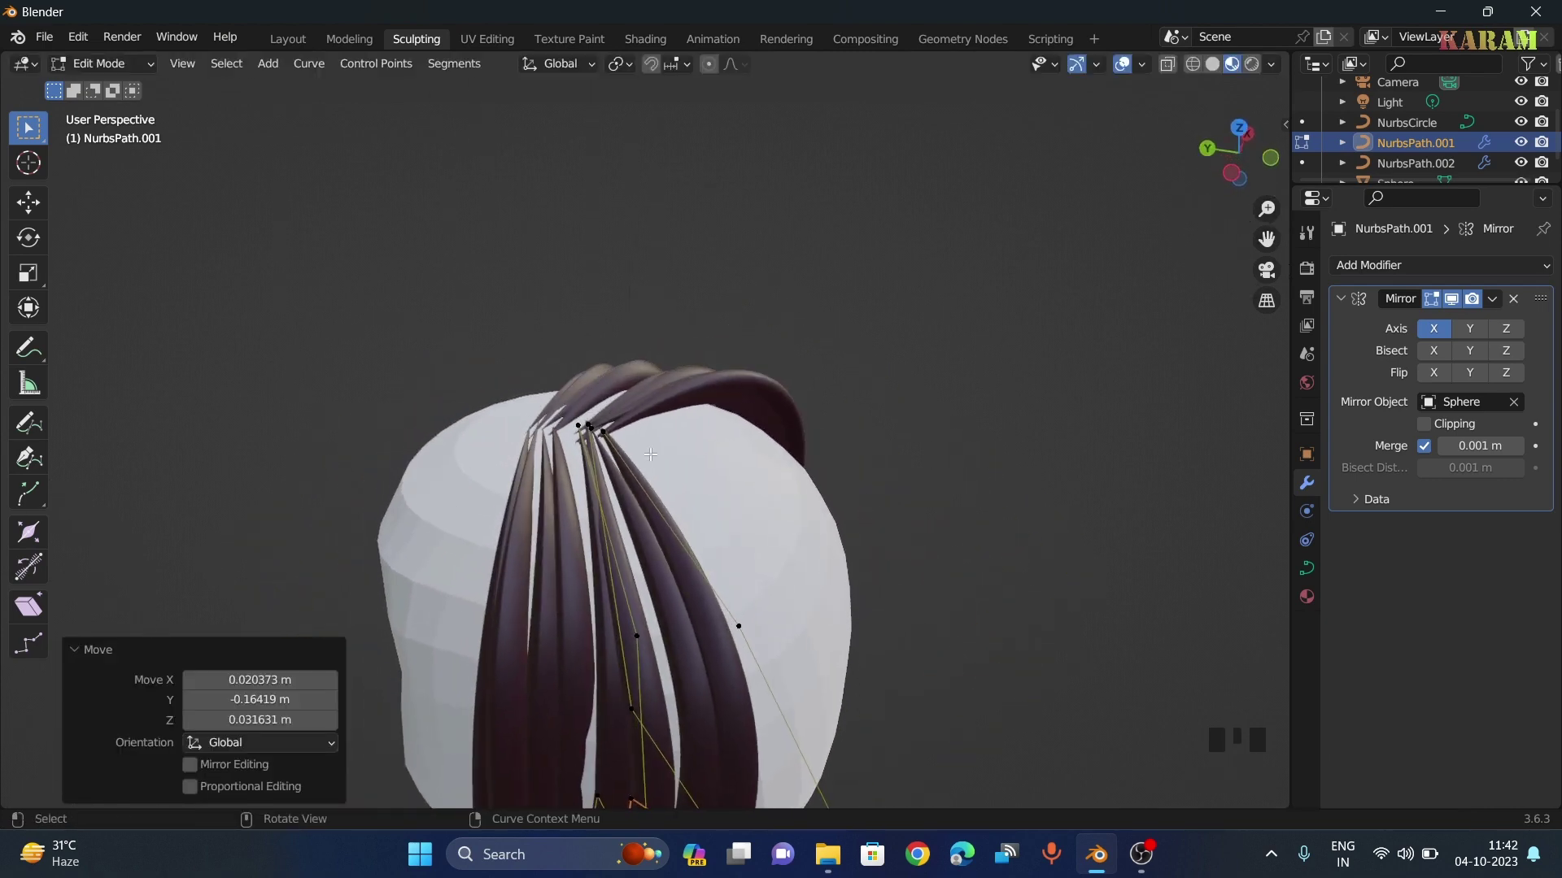
left_click(608, 437)
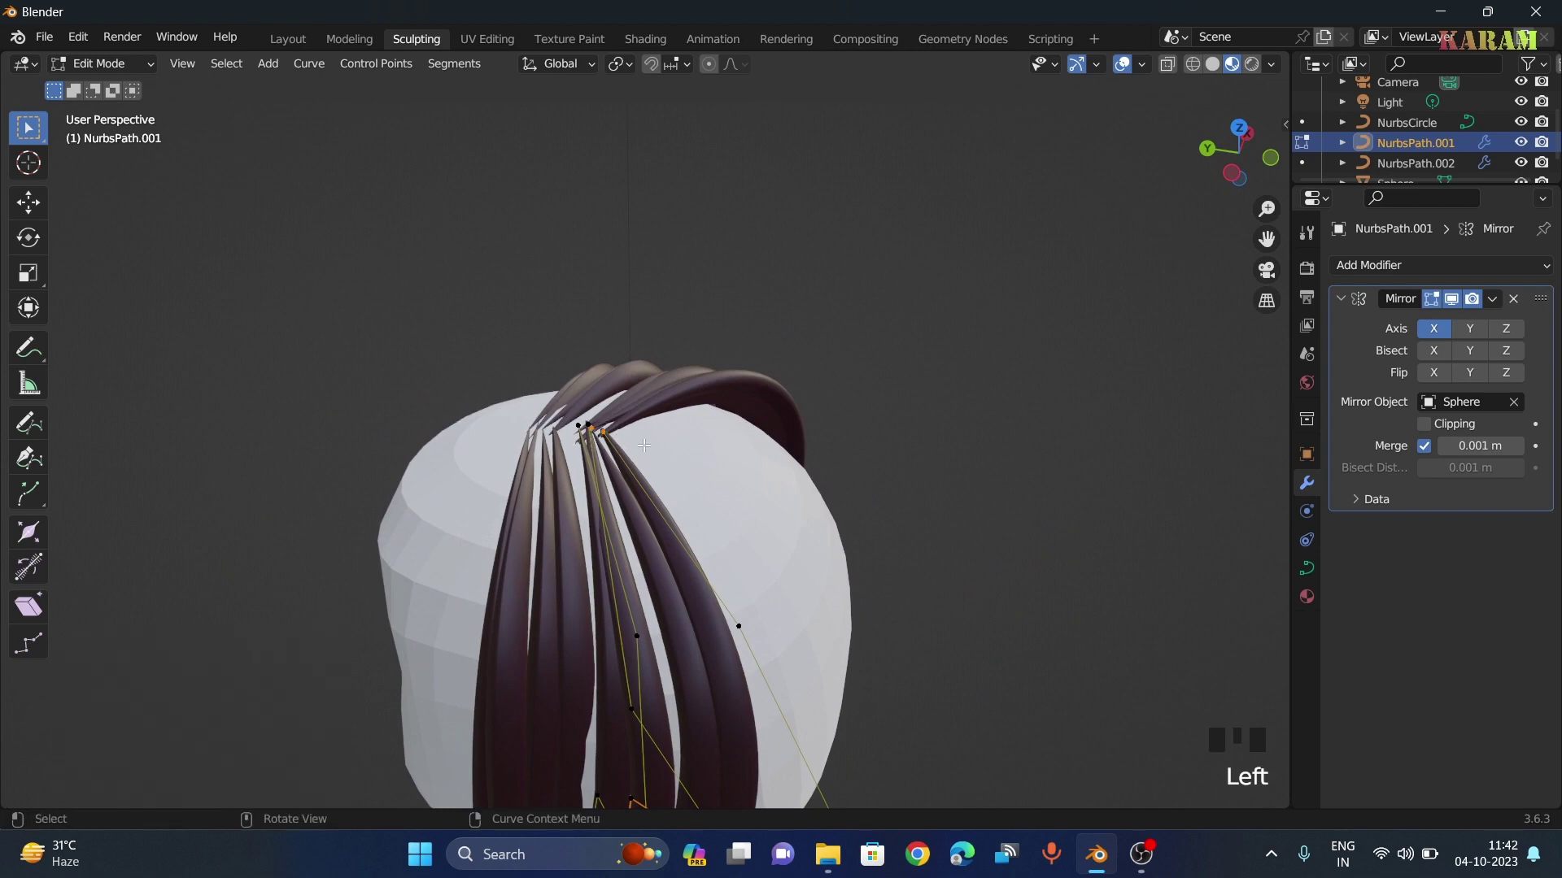
key("g")
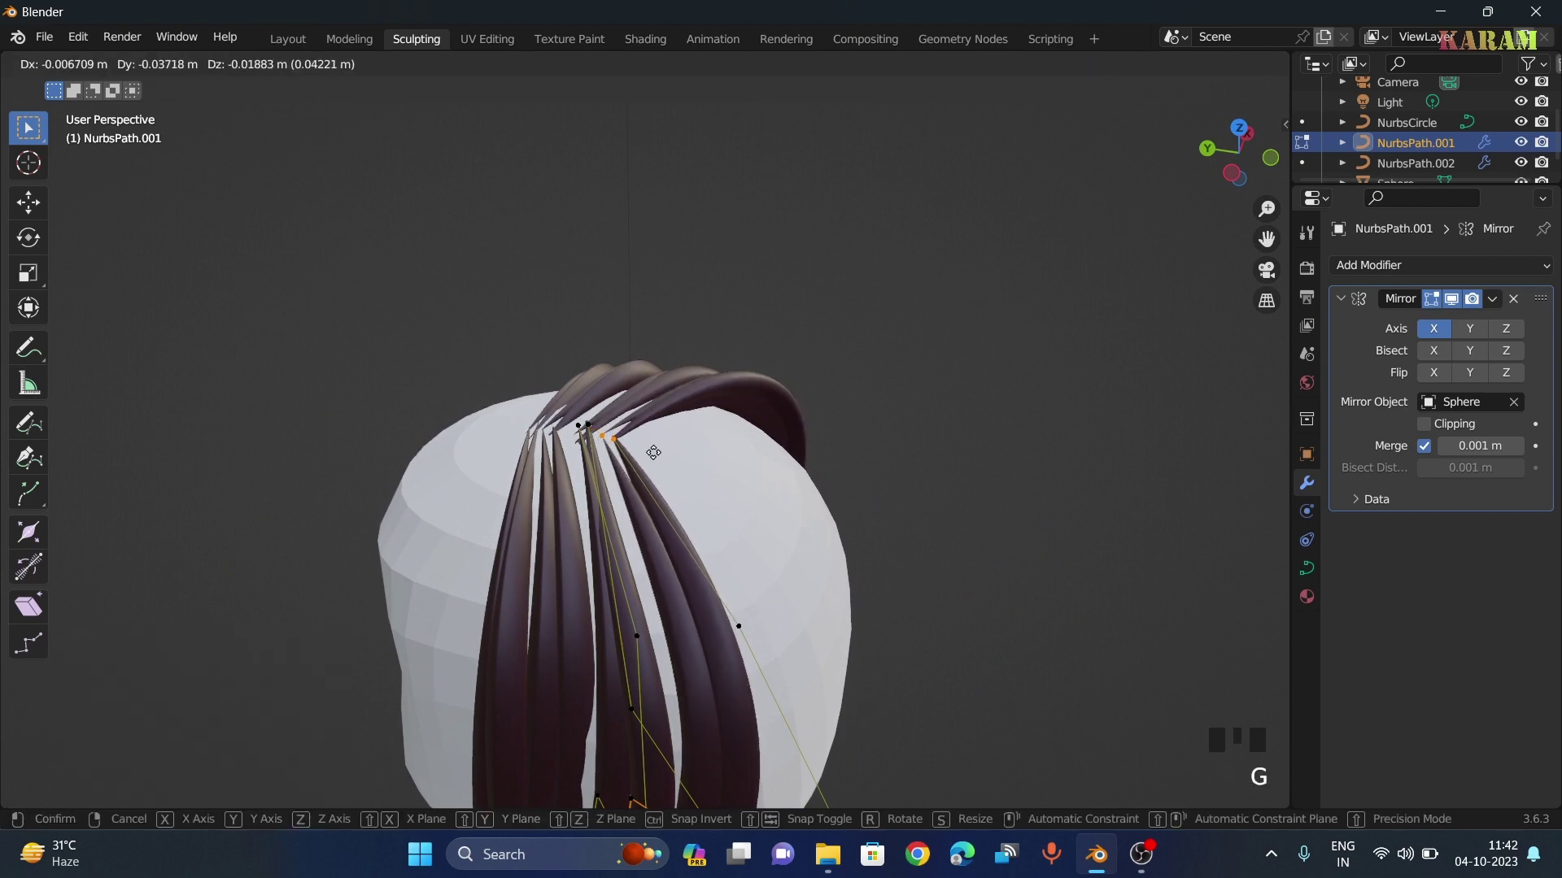
left_click(653, 452)
Move the two outer control points of the rear strands about -0.04 m in X, 0.05 m in Y and 0.01 m in Z
middle_click_drag(653, 452, 635, 353)
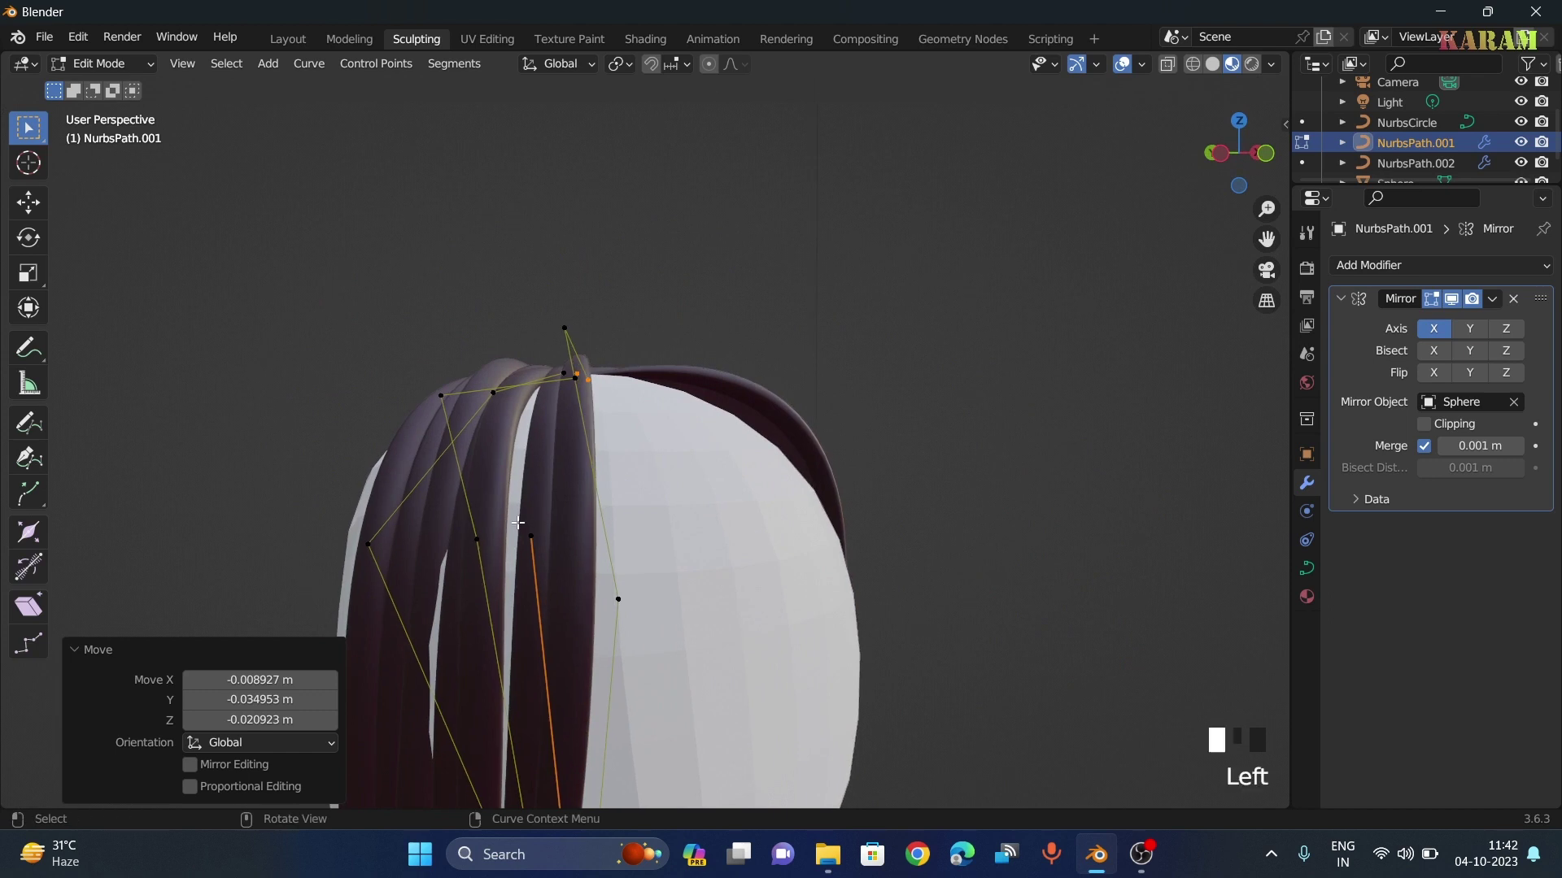
left_click(618, 598, "shift")
key("g")
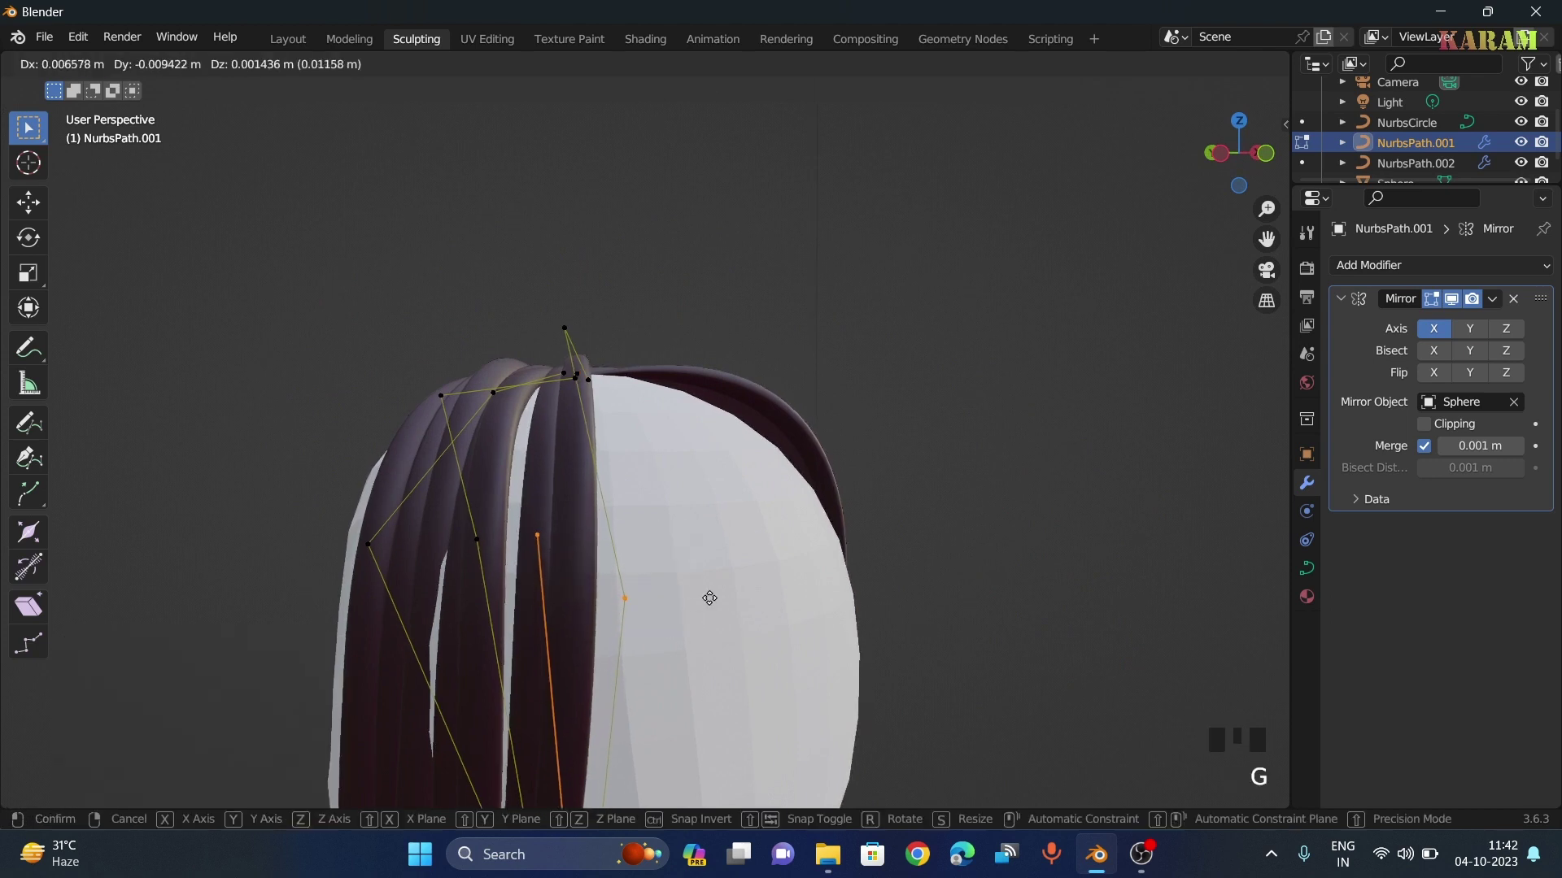
left_click(670, 593)
Move the raised upper control point beside the crown inward and down, about 0.10 m in X, -0.04 m in Y and -0.08 m in Z
middle_click_drag(670, 593, 674, 560)
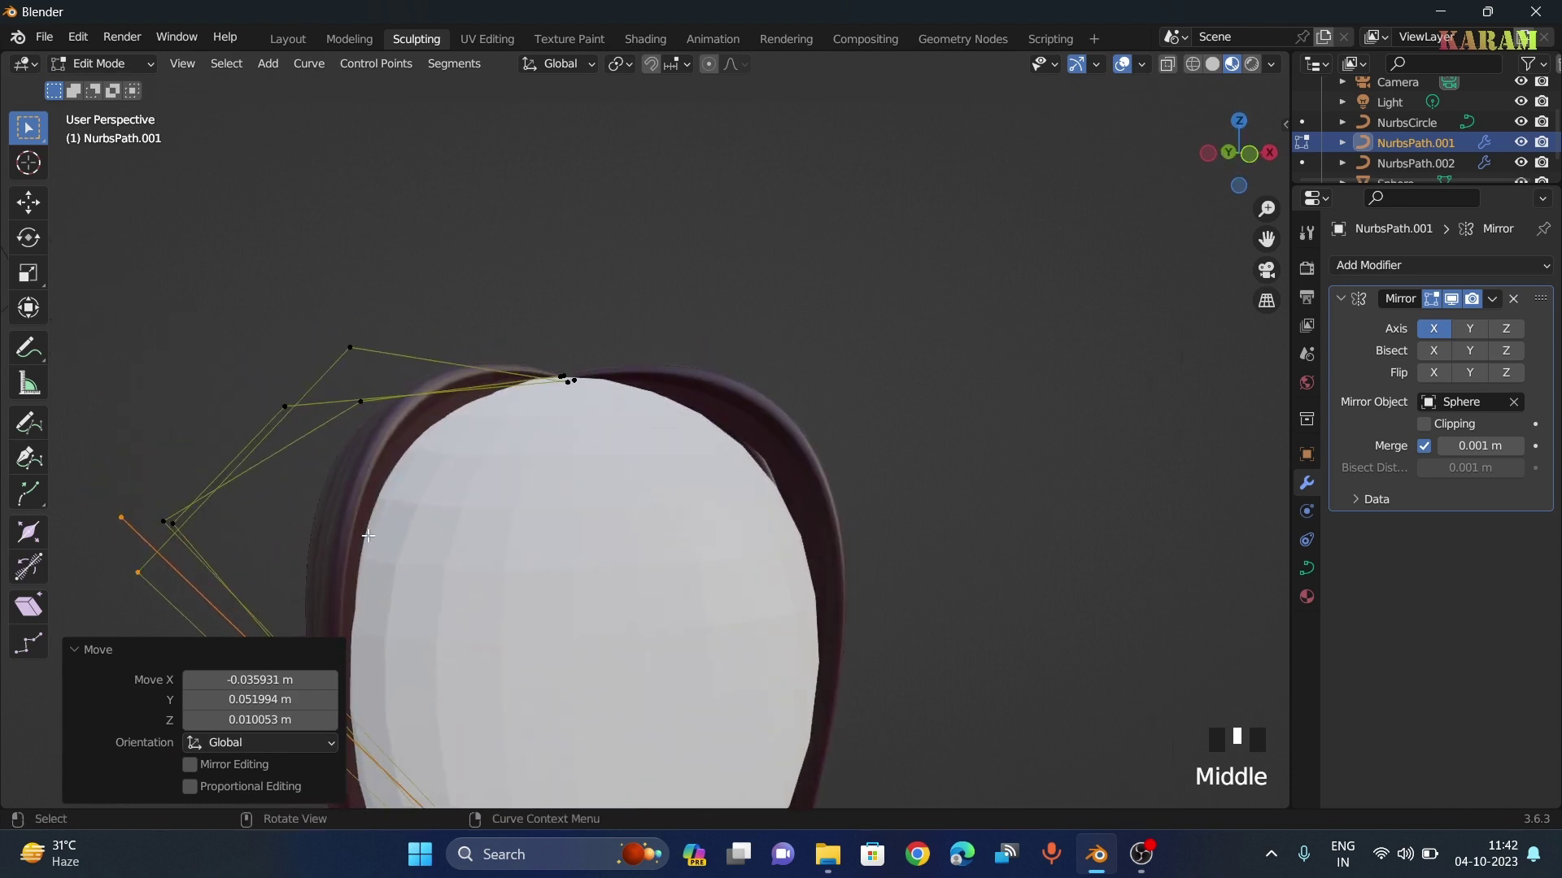
left_click(349, 348)
key("g")
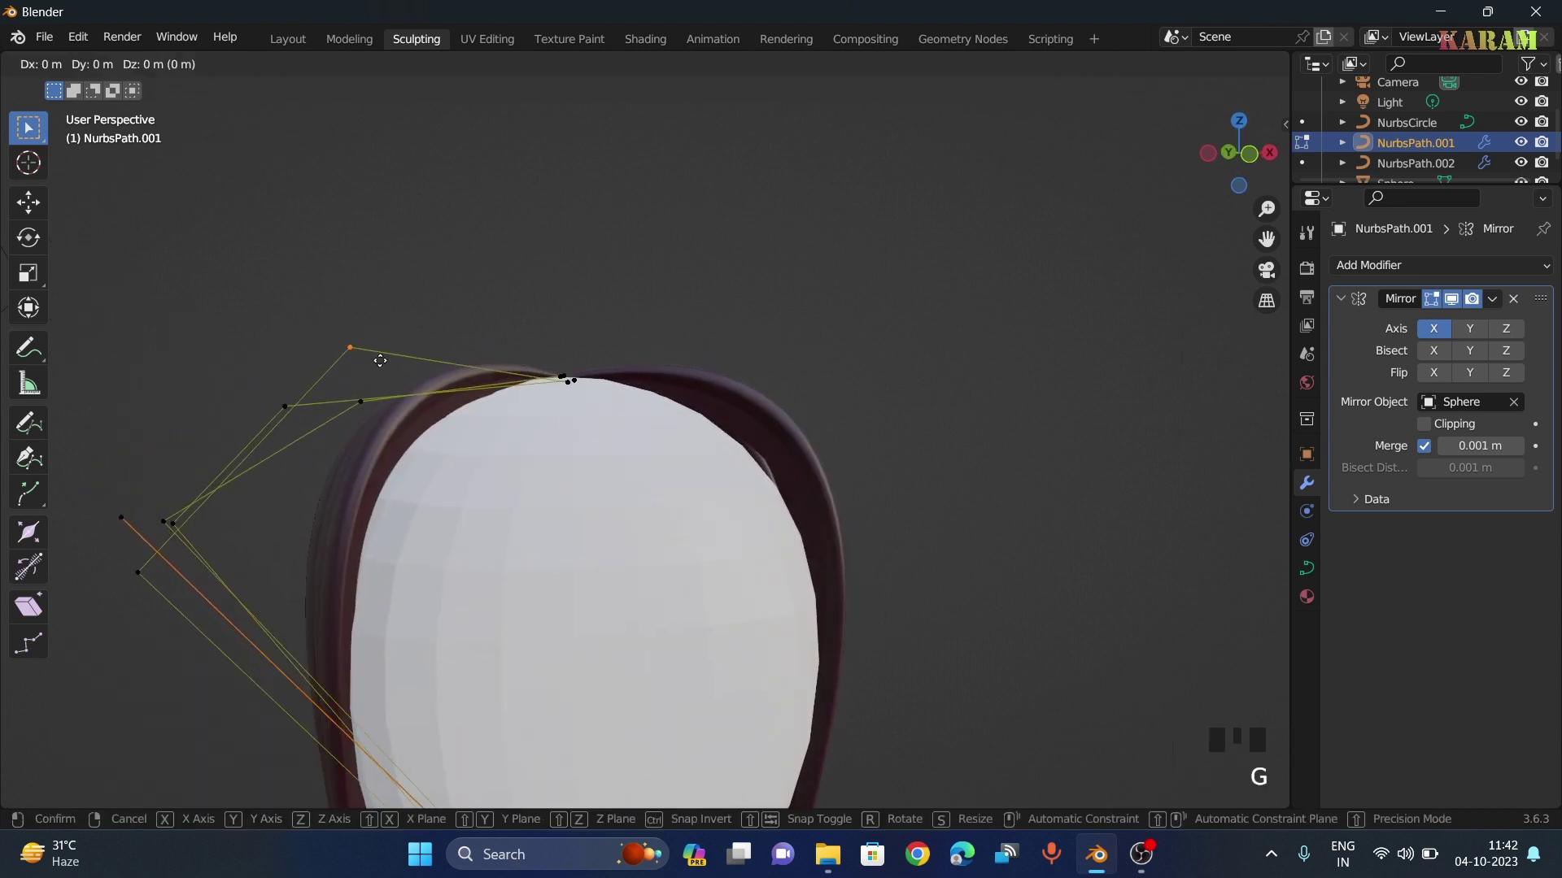
left_click(415, 381)
Select the copied strands' control points beside and behind the head, leaving out the endpoints at the crown and the lower tips
middle_click_drag(732, 418, 507, 415)
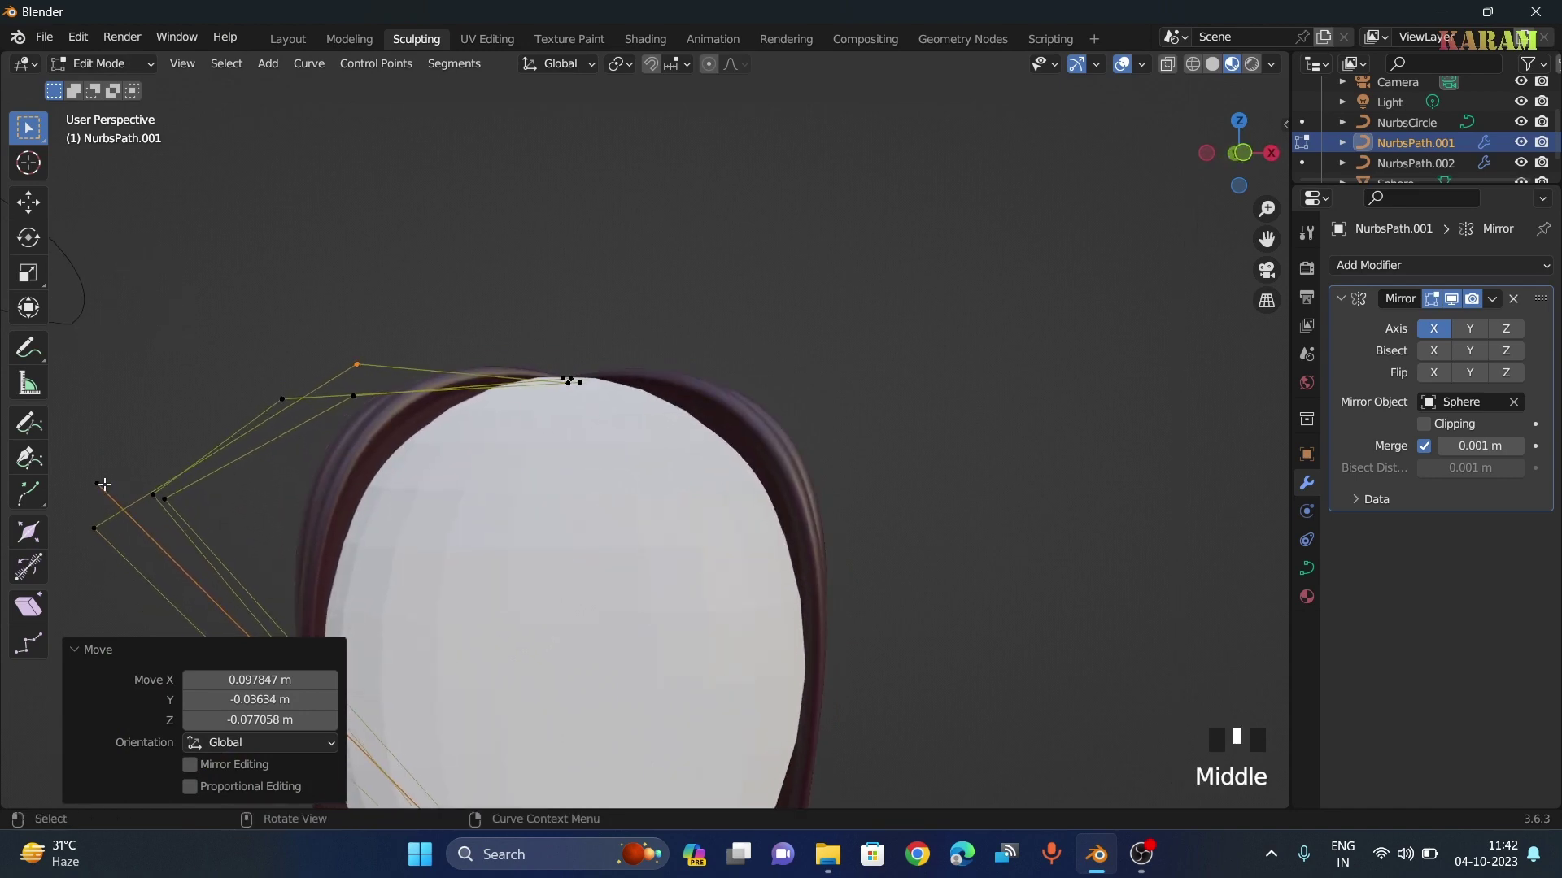
middle_click_drag(280, 485, 763, 480)
scroll(762, 479, "down", 1)
scroll(763, 480, "down", 3)
scroll(899, 460, "up", 3)
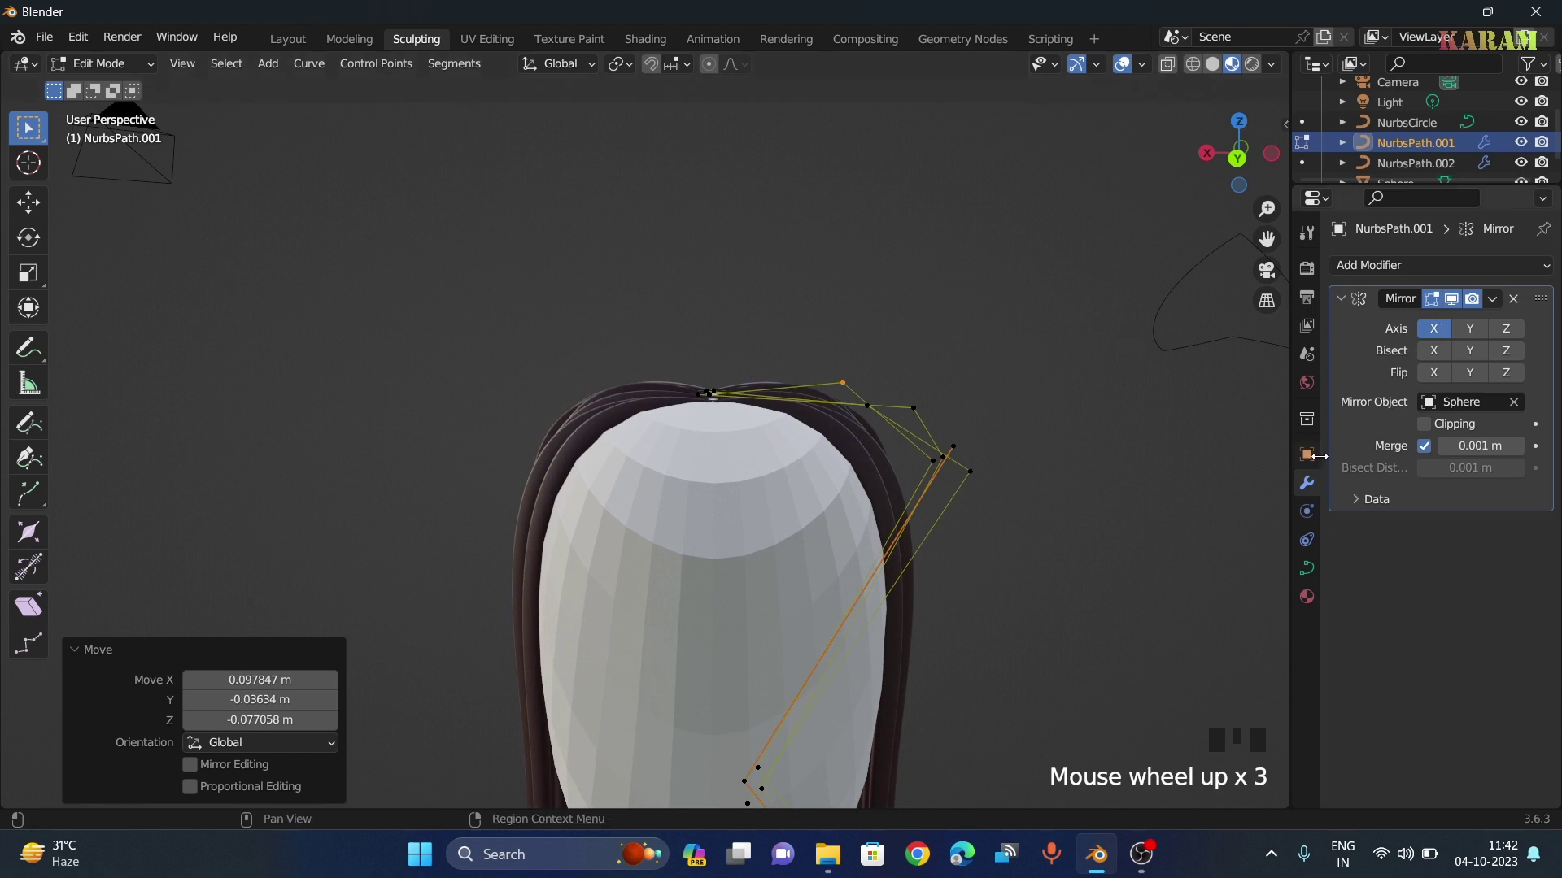
left_click_drag(715, 359, 1030, 818)
scroll(1070, 607, "down", 1)
scroll(1069, 601, "down", 2)
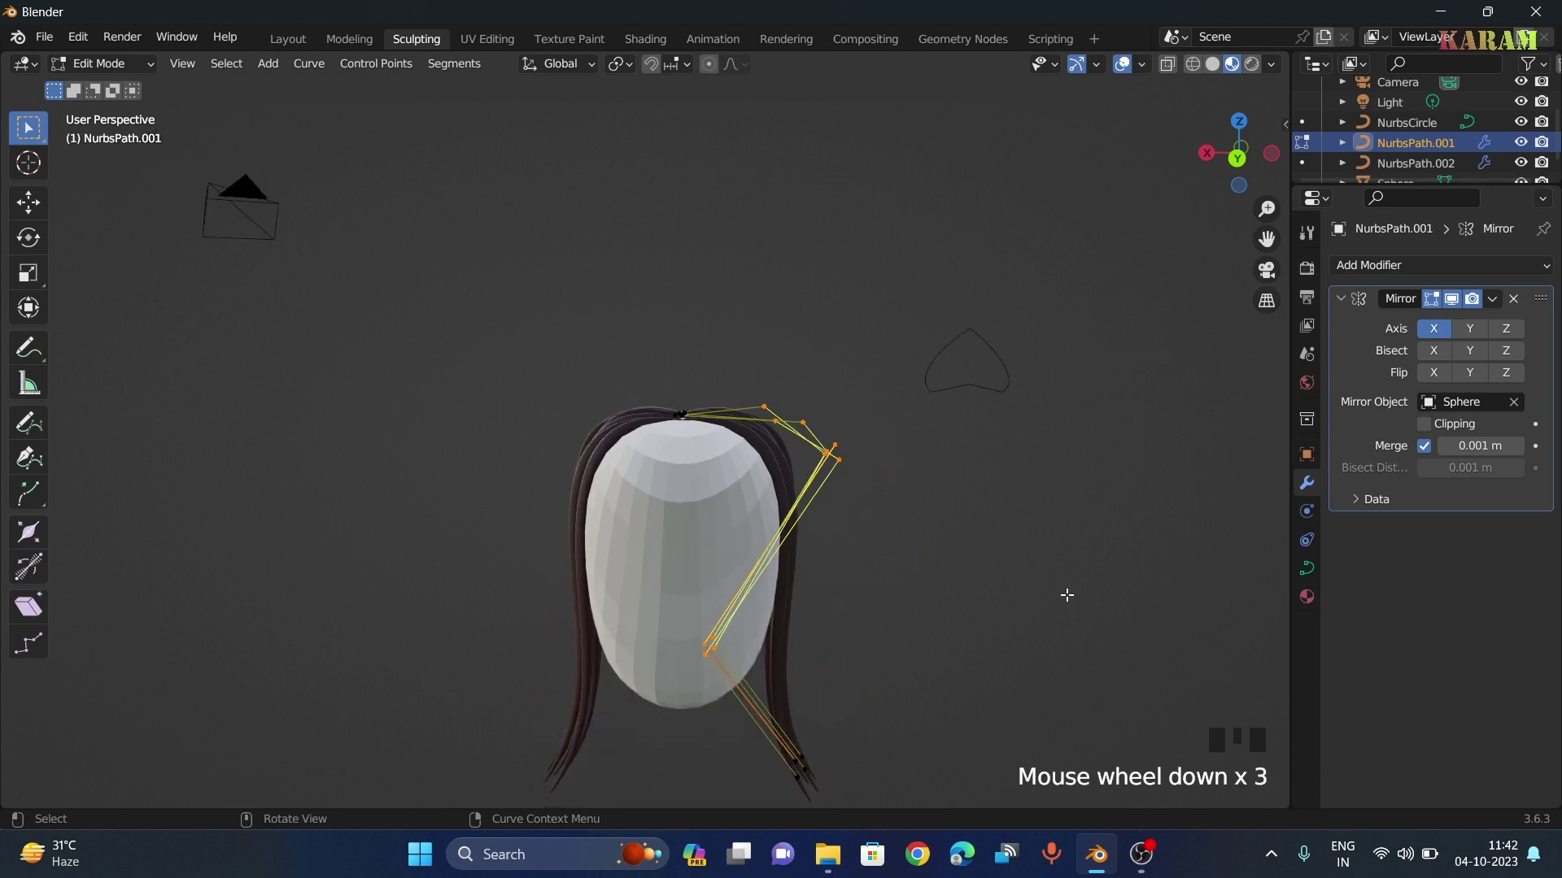
Clear the Mirror modifier's mirror object and pick the head sphere for it again
left_click(1315, 485)
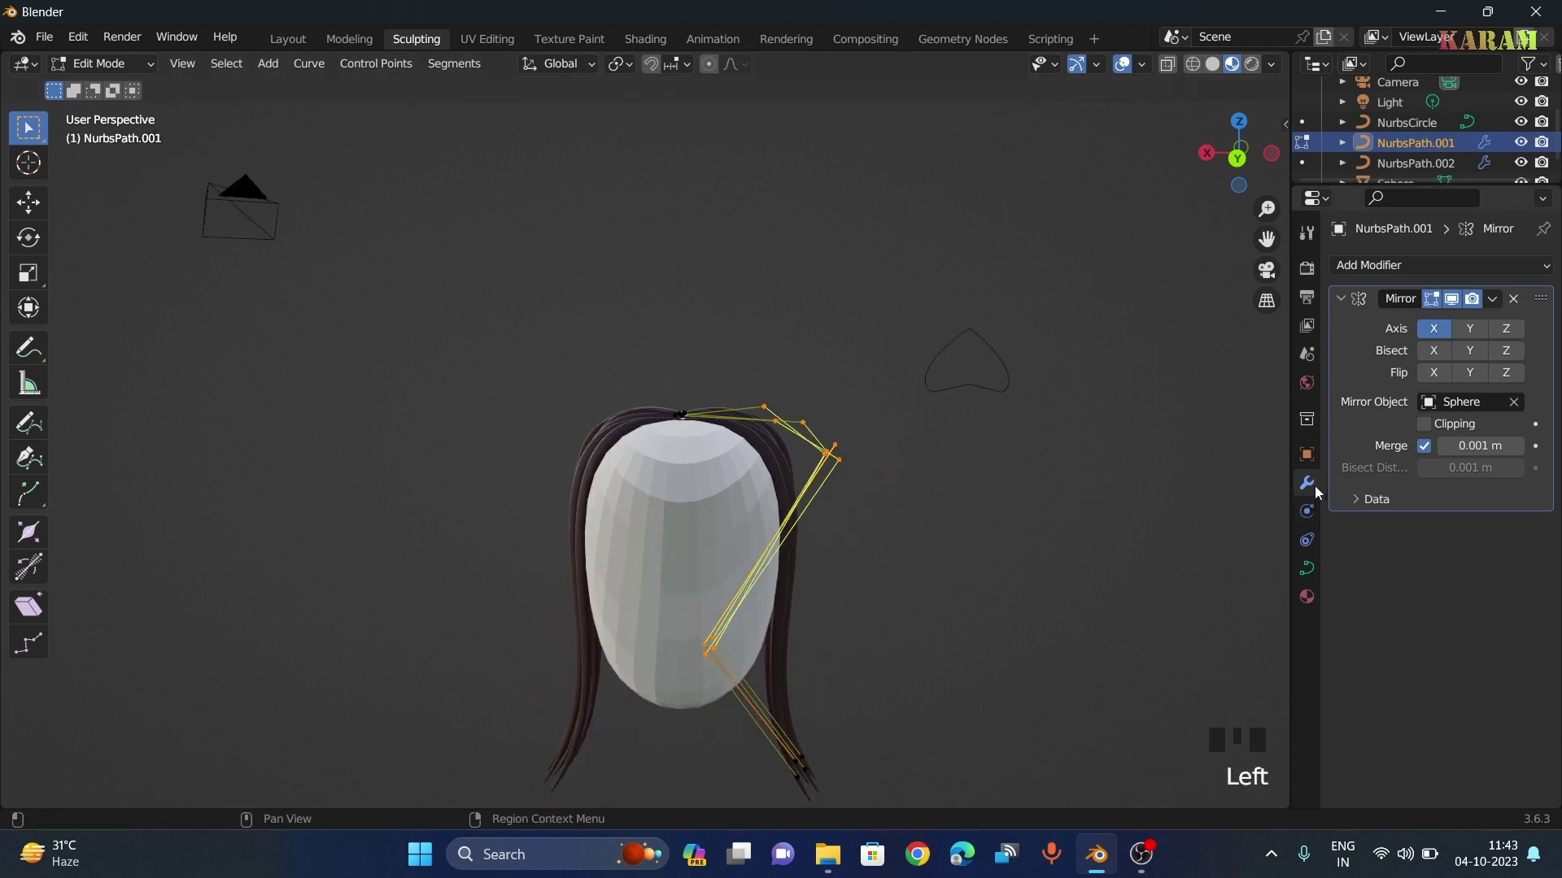
left_click(1449, 266)
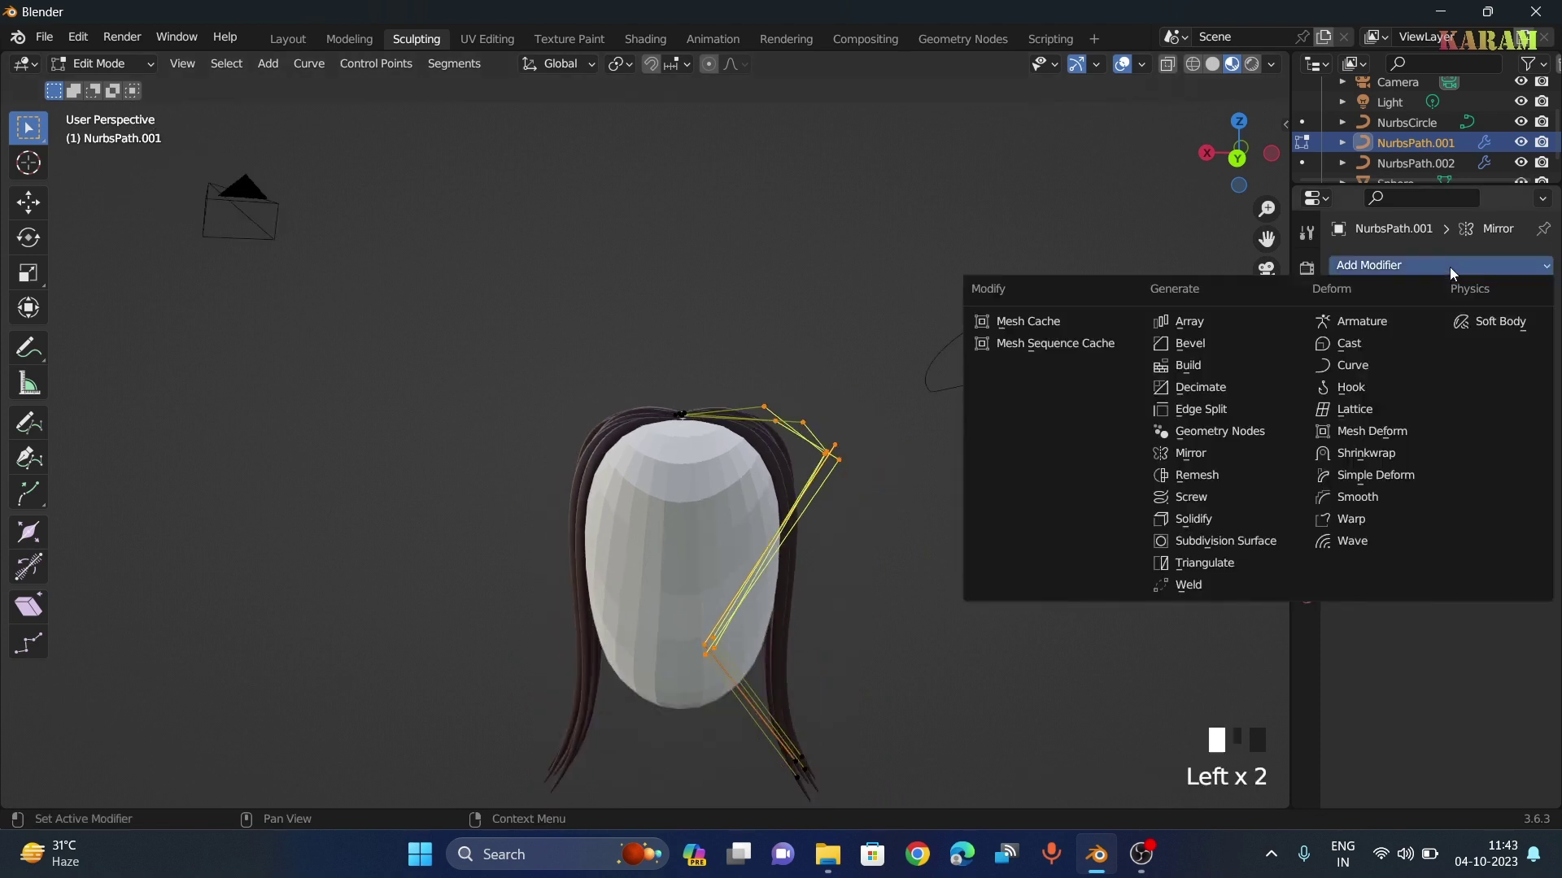
left_click(1202, 452)
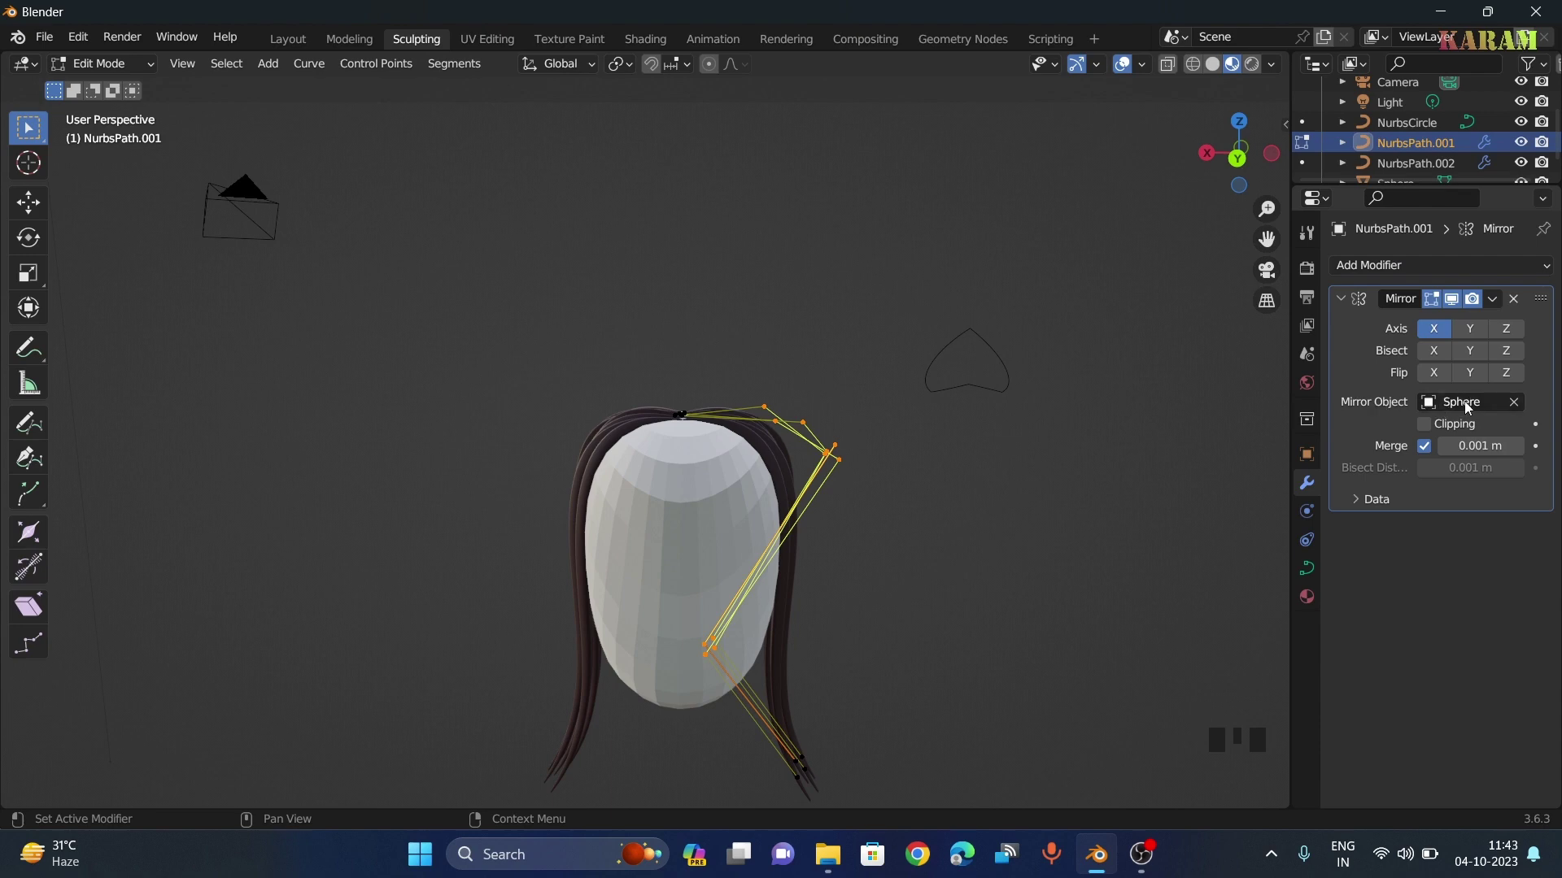
left_click(1515, 403)
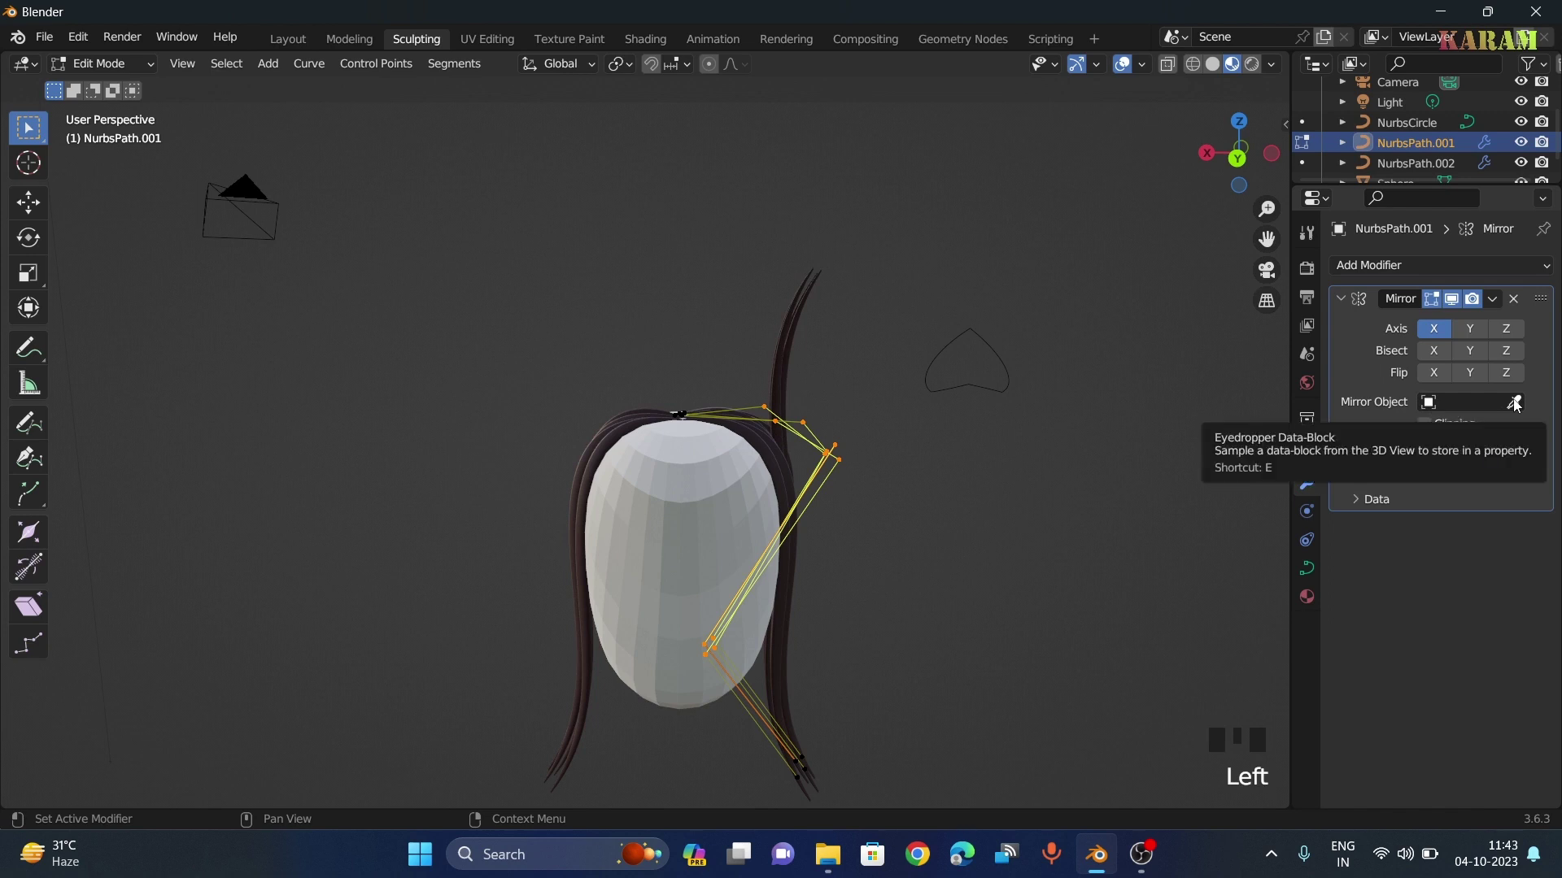
left_click(1515, 403)
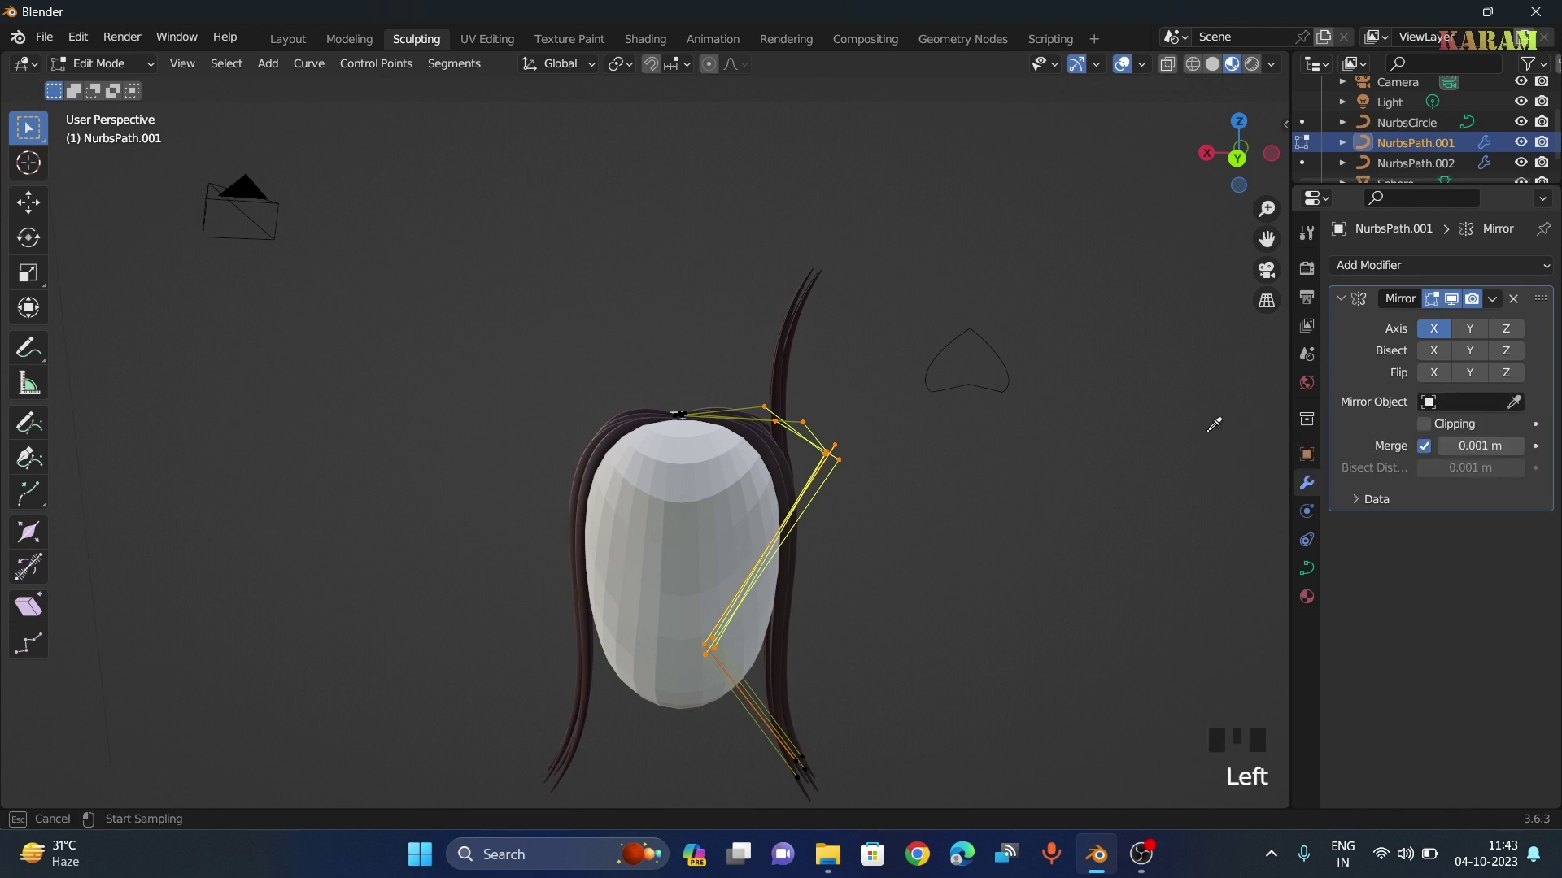
left_click(693, 481)
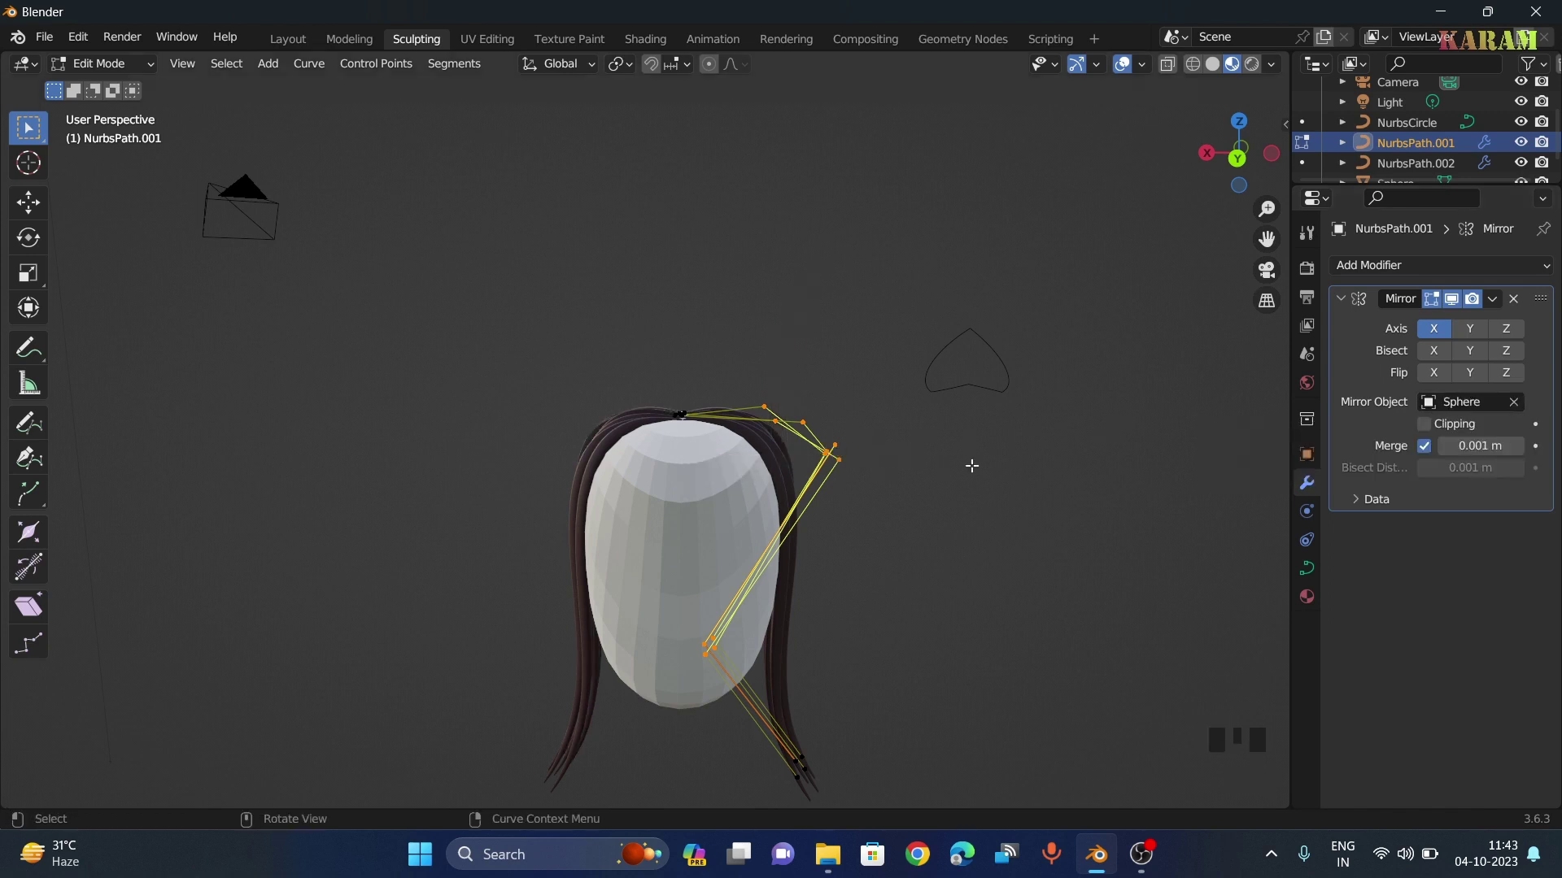
Move the copied strands' frontmost top endpoint near the parting about -0.013 m in X, 0.005 m in Y and -0.012 m in Z
middle_click_drag(1086, 422, 846, 523)
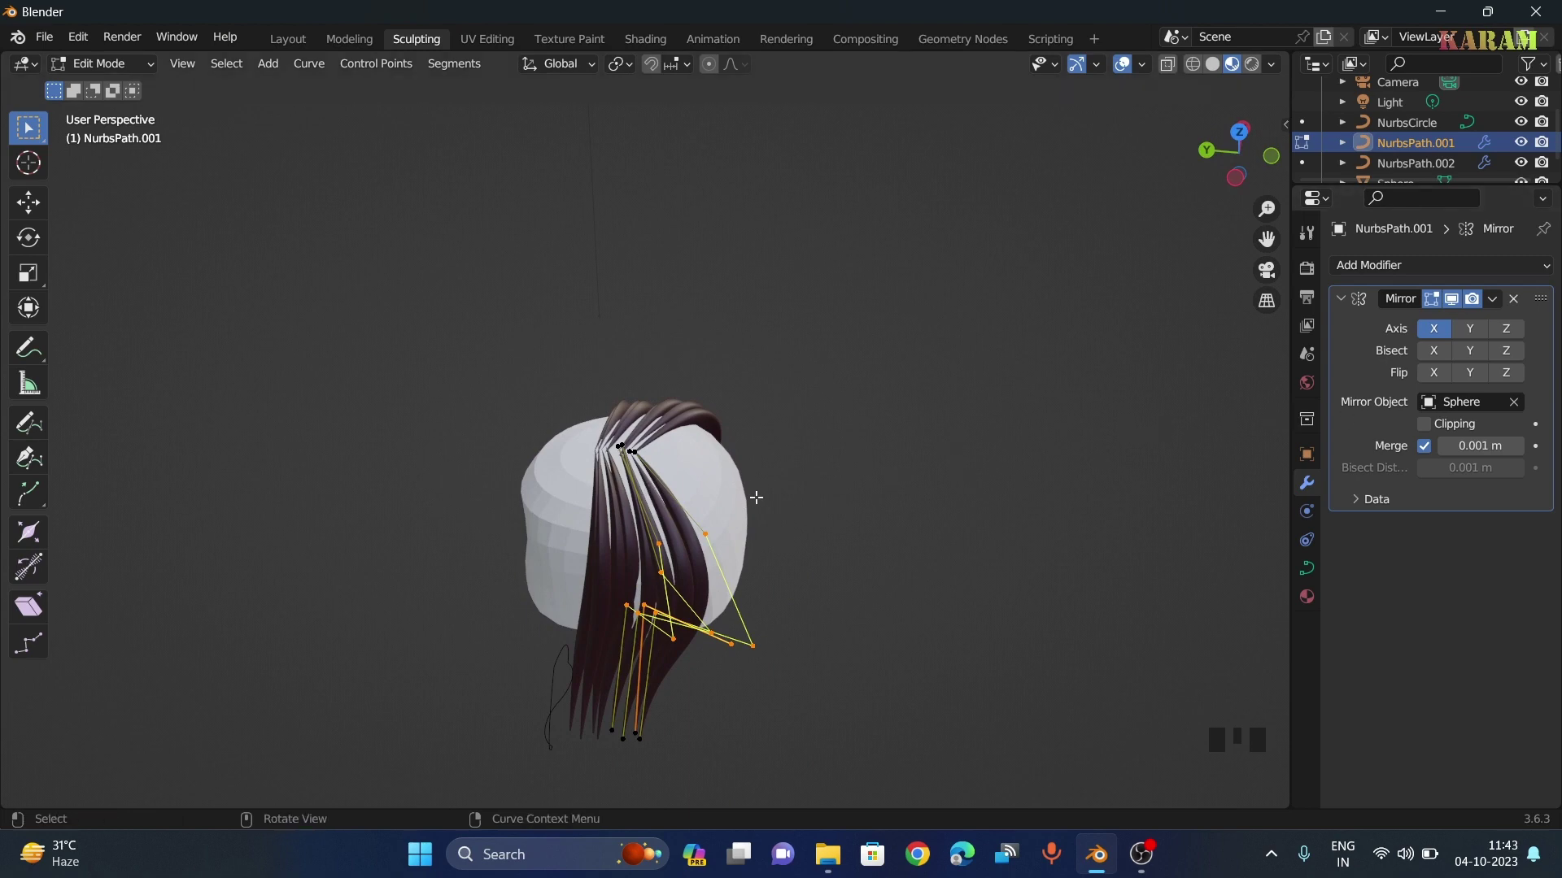
middle_click_drag(756, 498, 1049, 423)
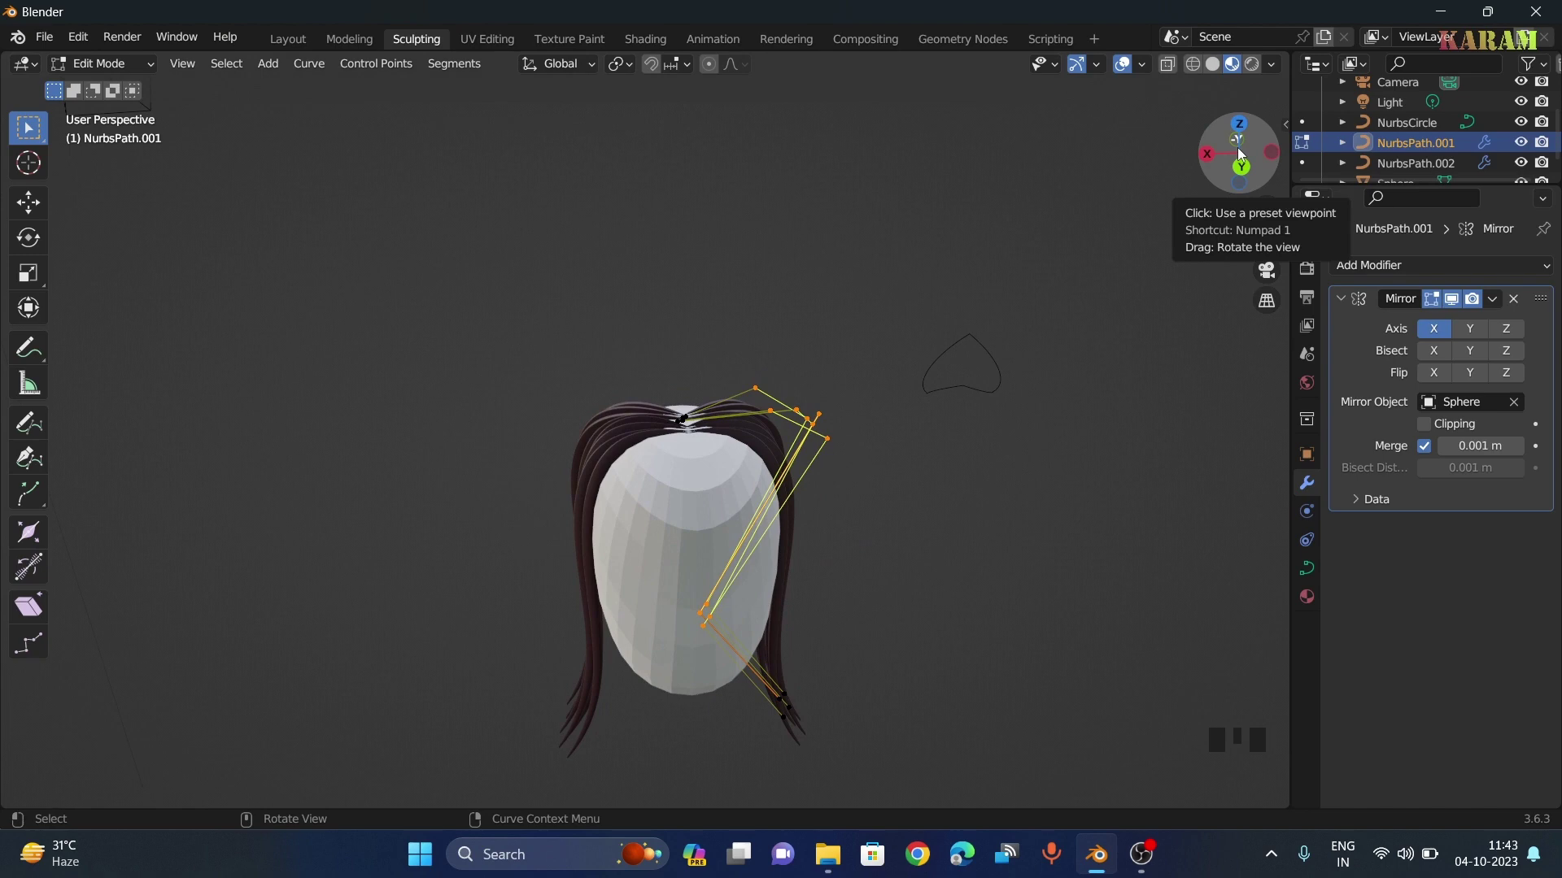
scroll(841, 352, "up", 4)
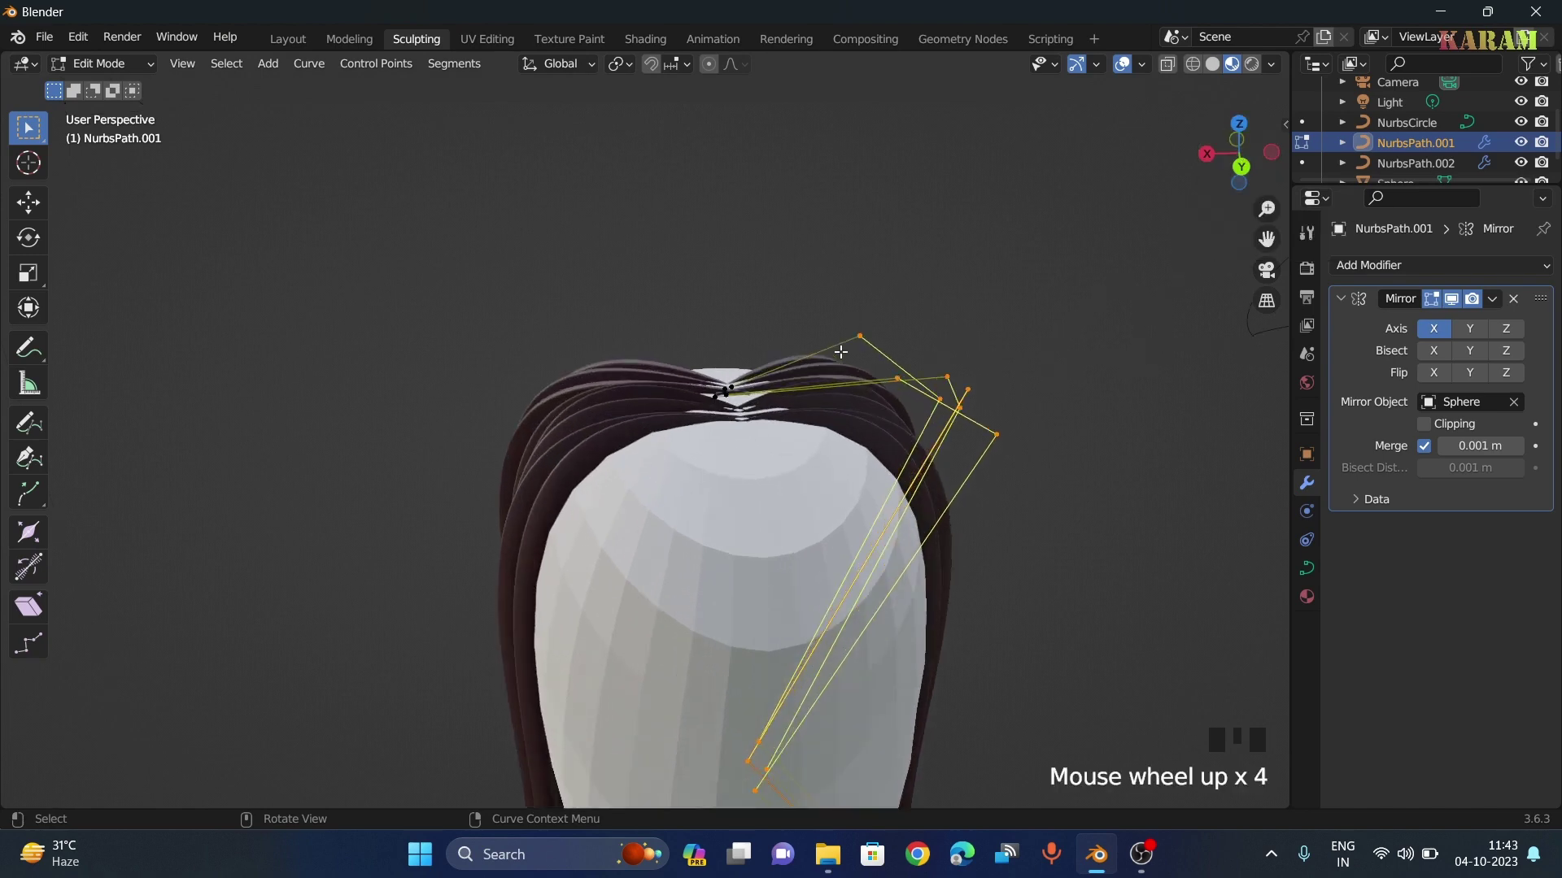
scroll(945, 371, "up", 3)
middle_click_drag(945, 371, 666, 485)
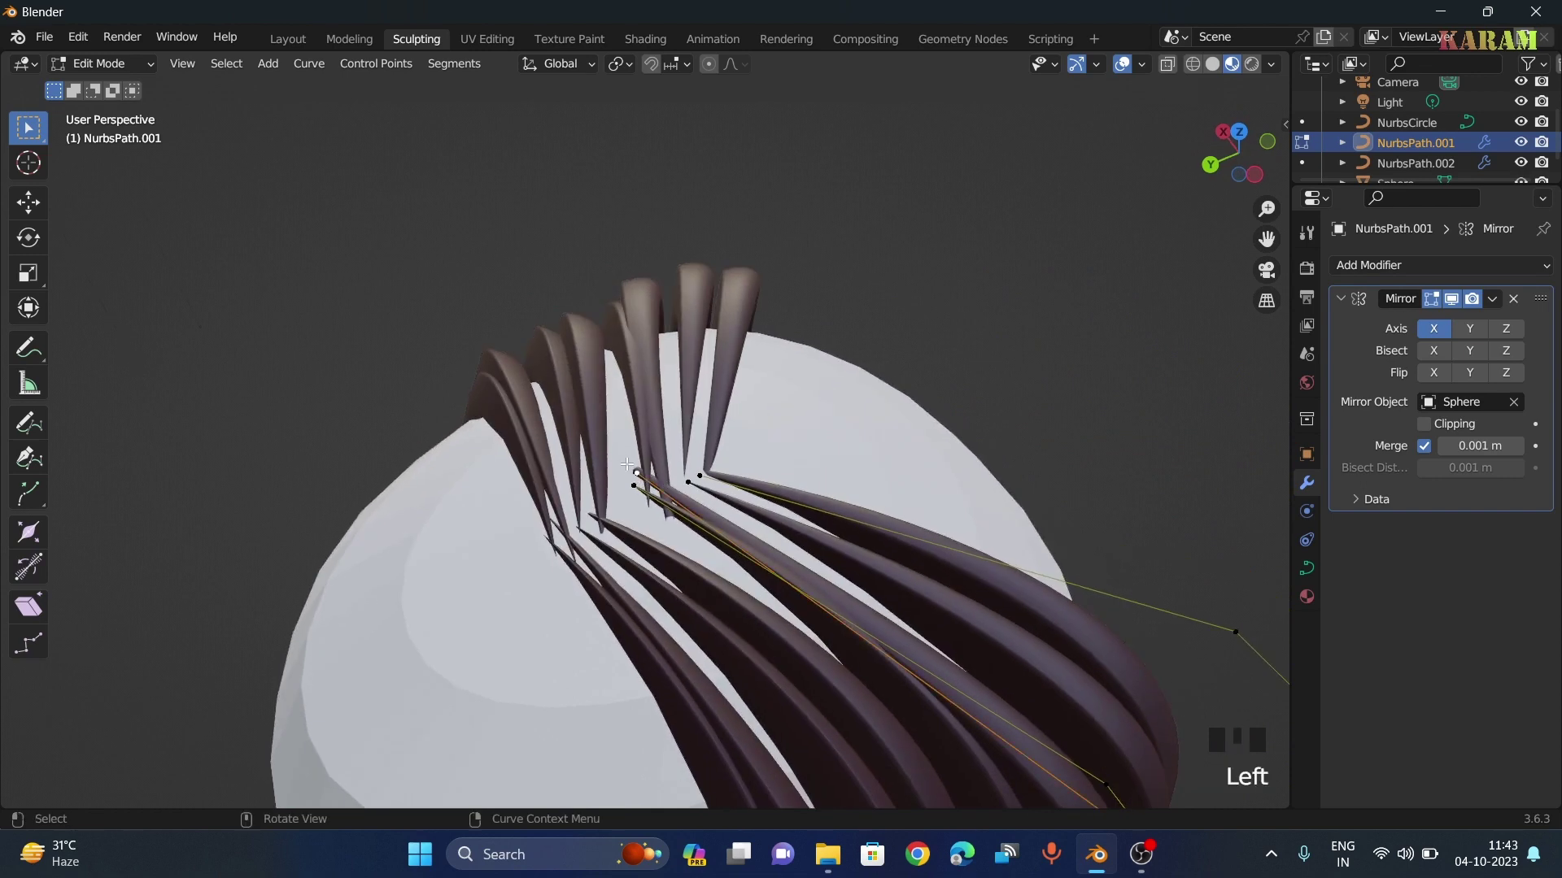
left_click(635, 480)
key("g")
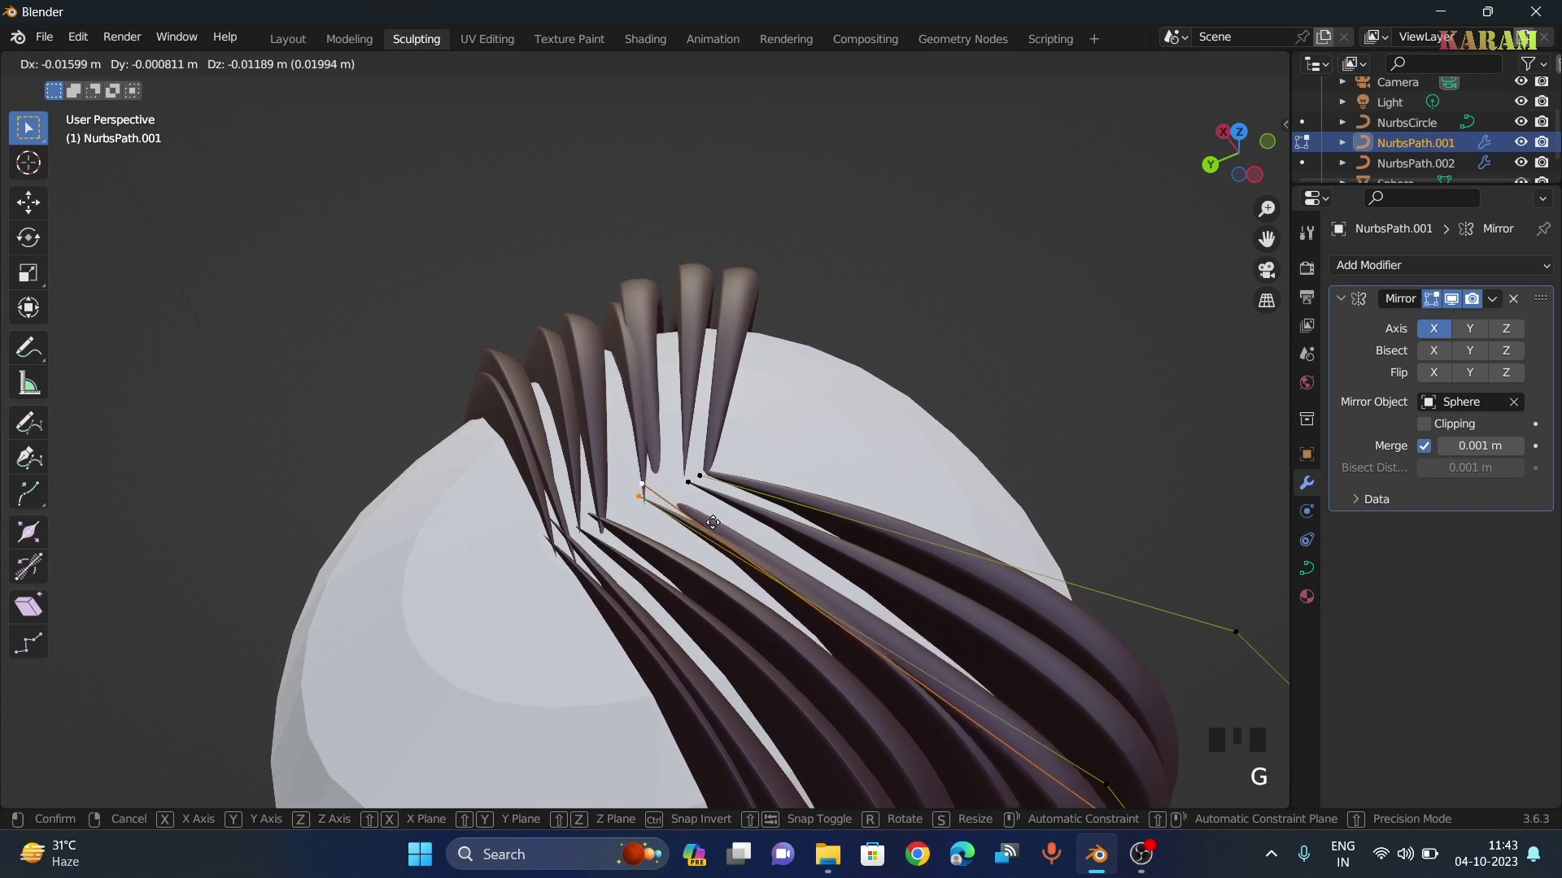
left_click(714, 520)
Shift the same top endpoint further forward, about -0.019 m in X, 0.024 m in Y and 0.002 m in Z
middle_click_drag(789, 503, 520, 463)
key("g")
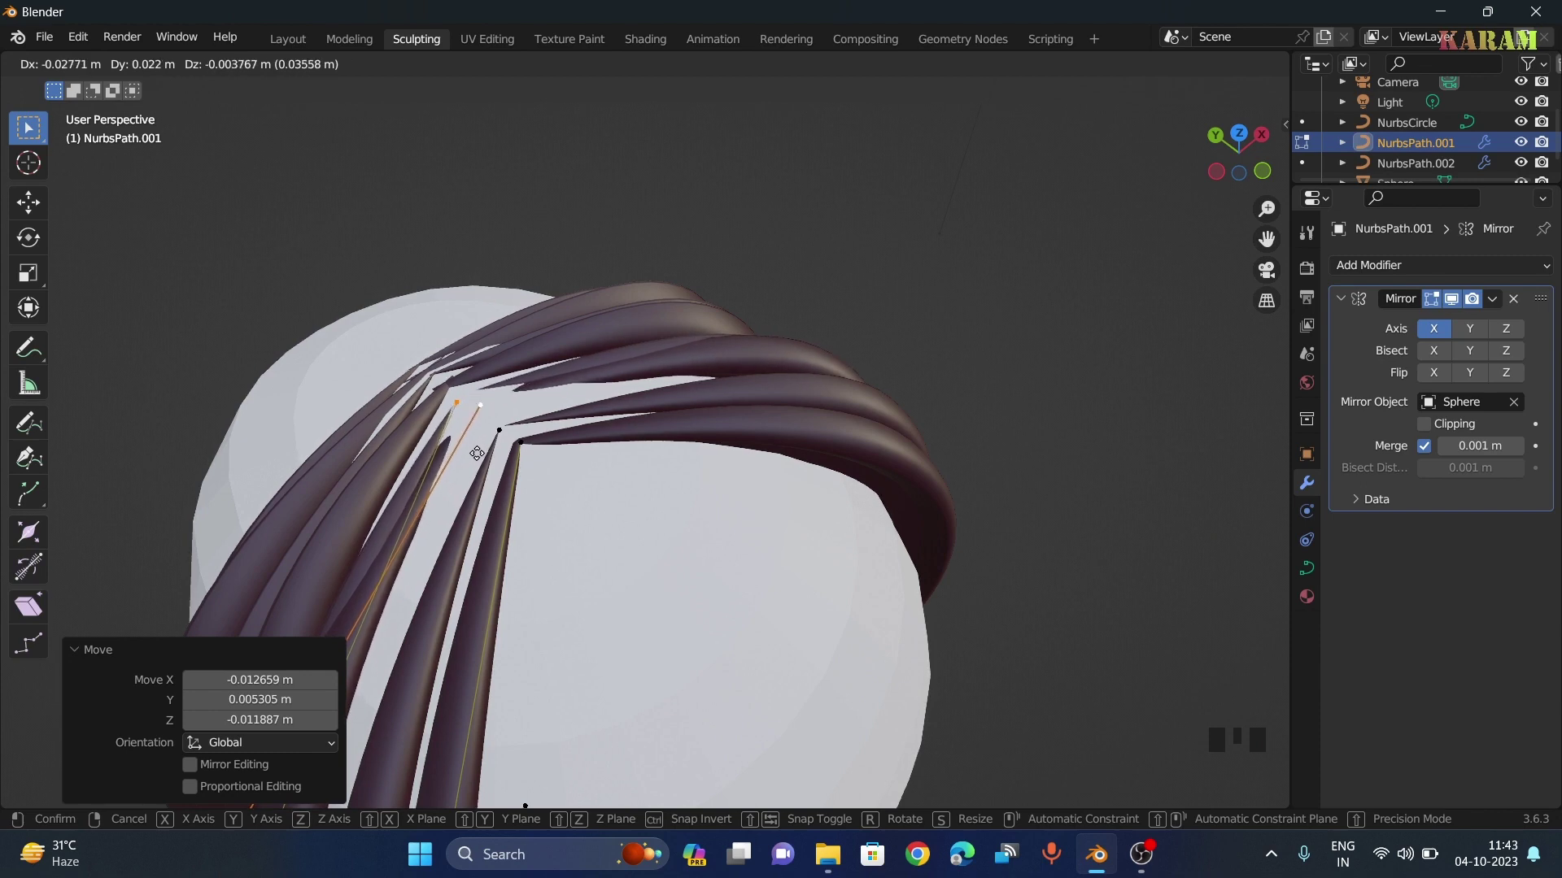
left_click(512, 457)
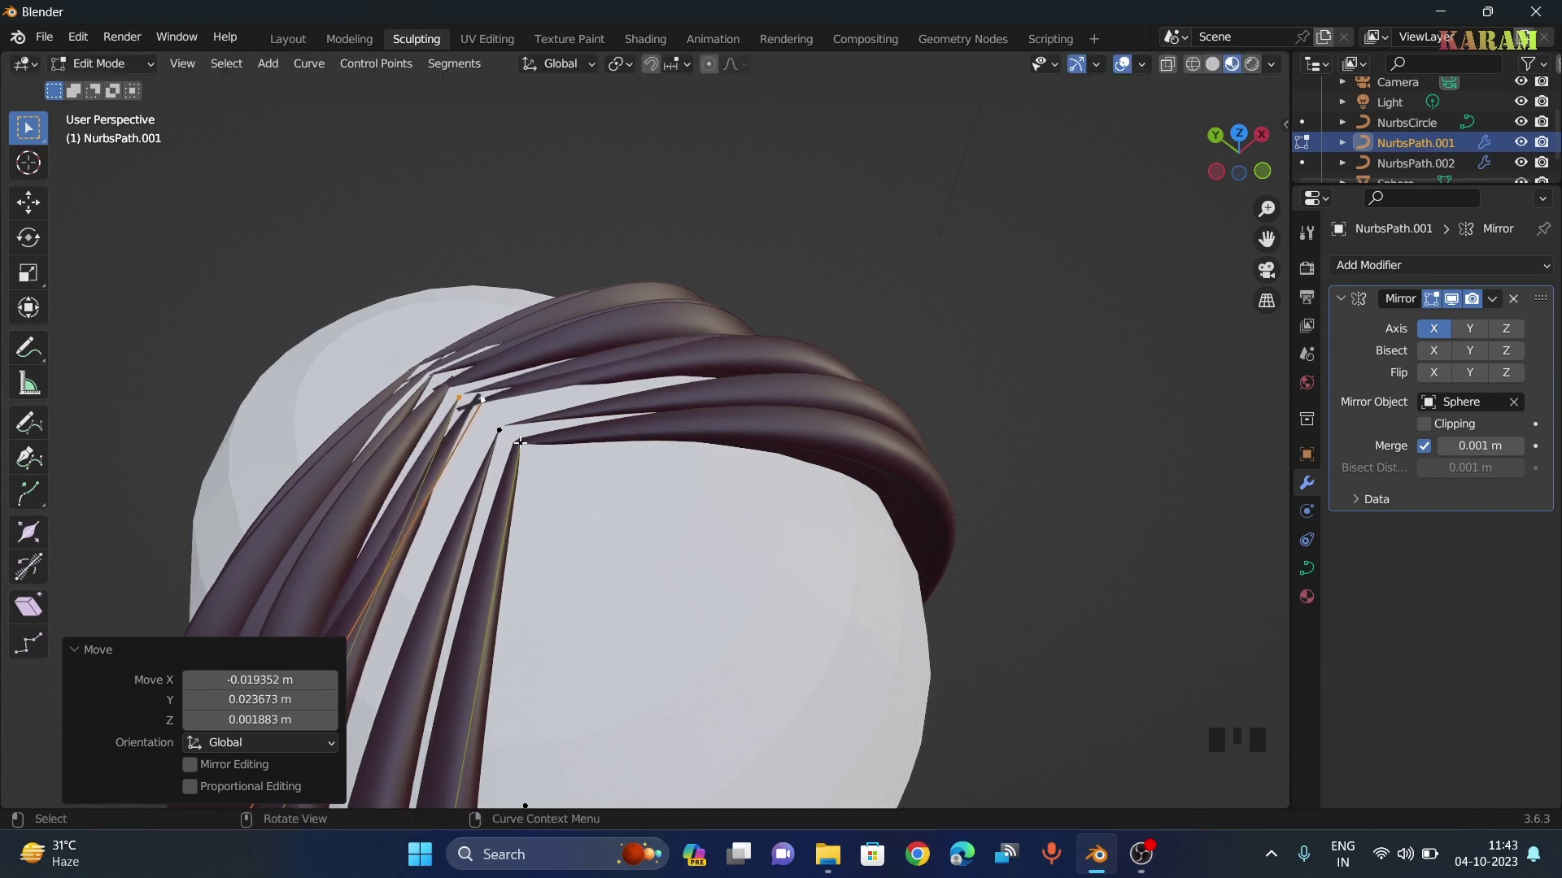
Move the top endpoint of the second strand from the back toward the parting, about 0.010 m in X and -0.004 m in Y
left_click(506, 427)
key("g")
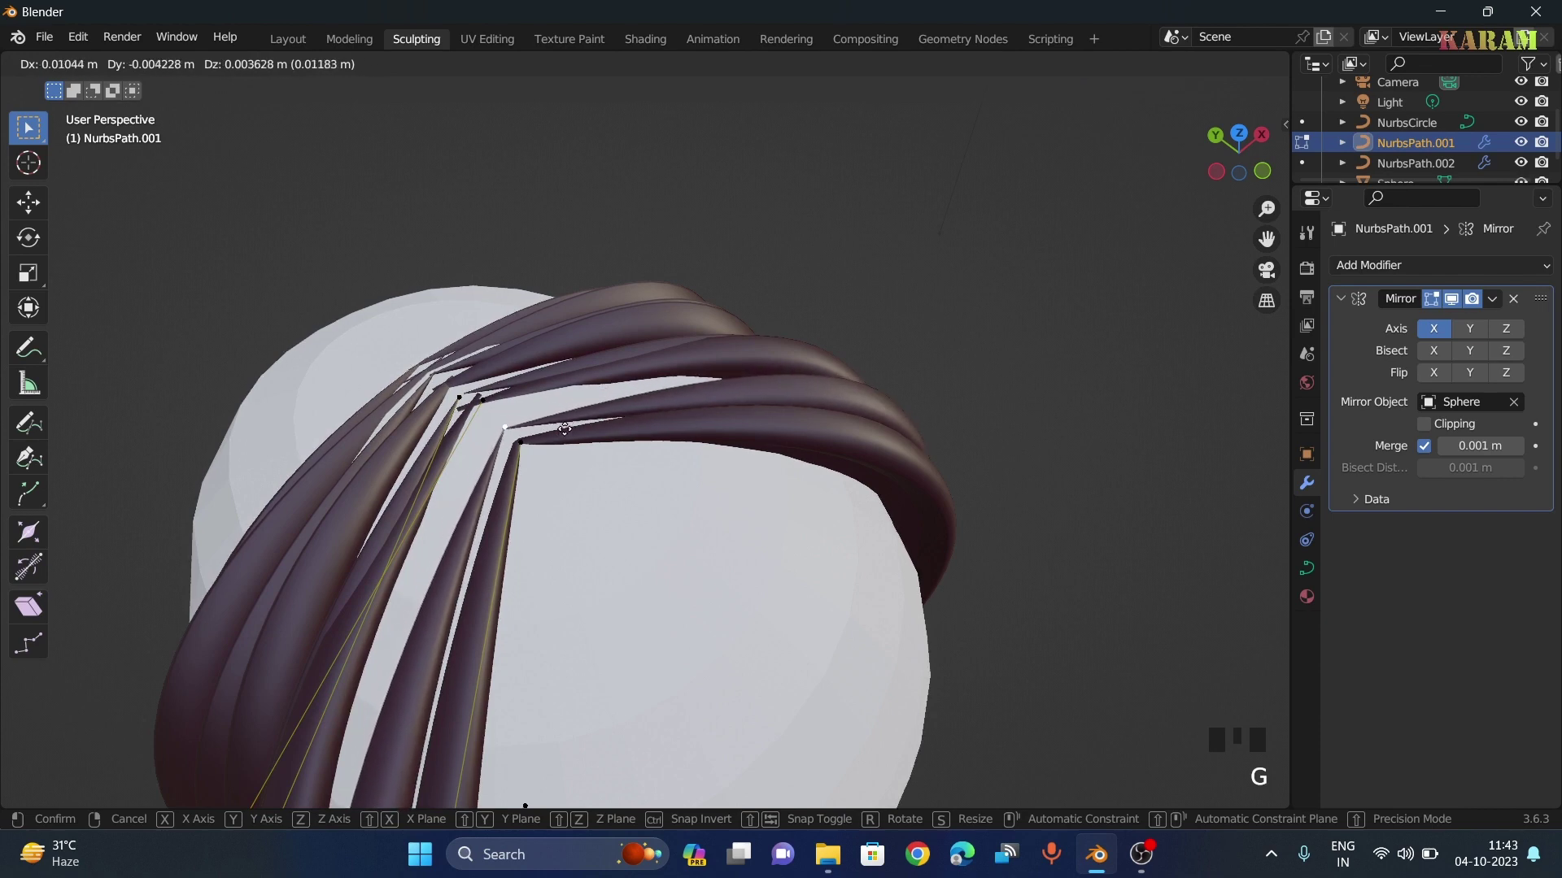
left_click(565, 428)
Move the second top endpoint from the front back along the parting, about 0.018 m in X and -0.019 m in Y
left_click(521, 445)
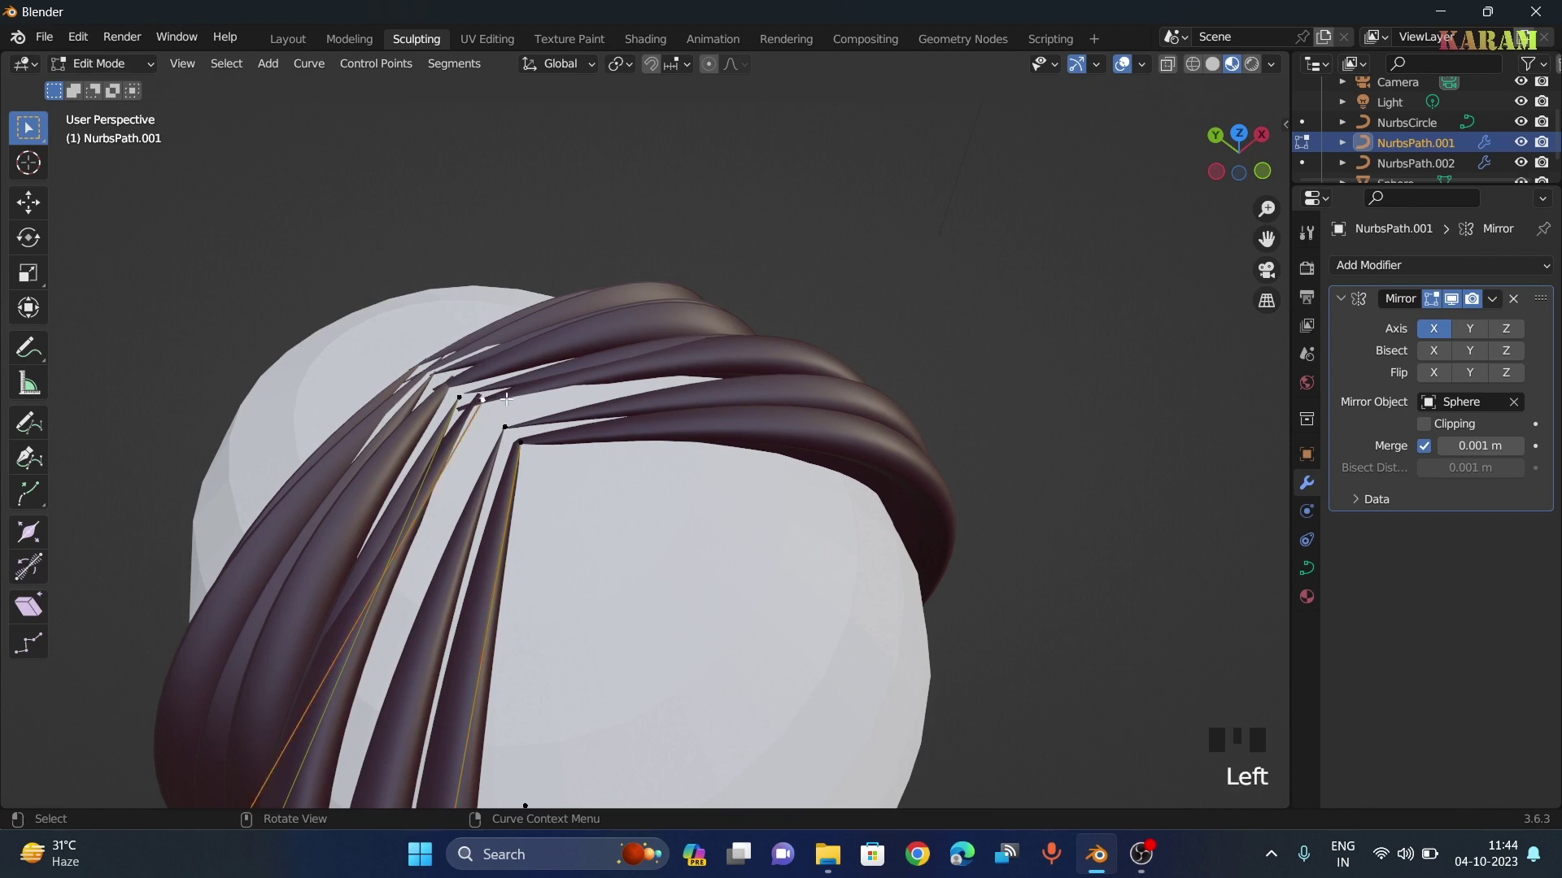
key("g")
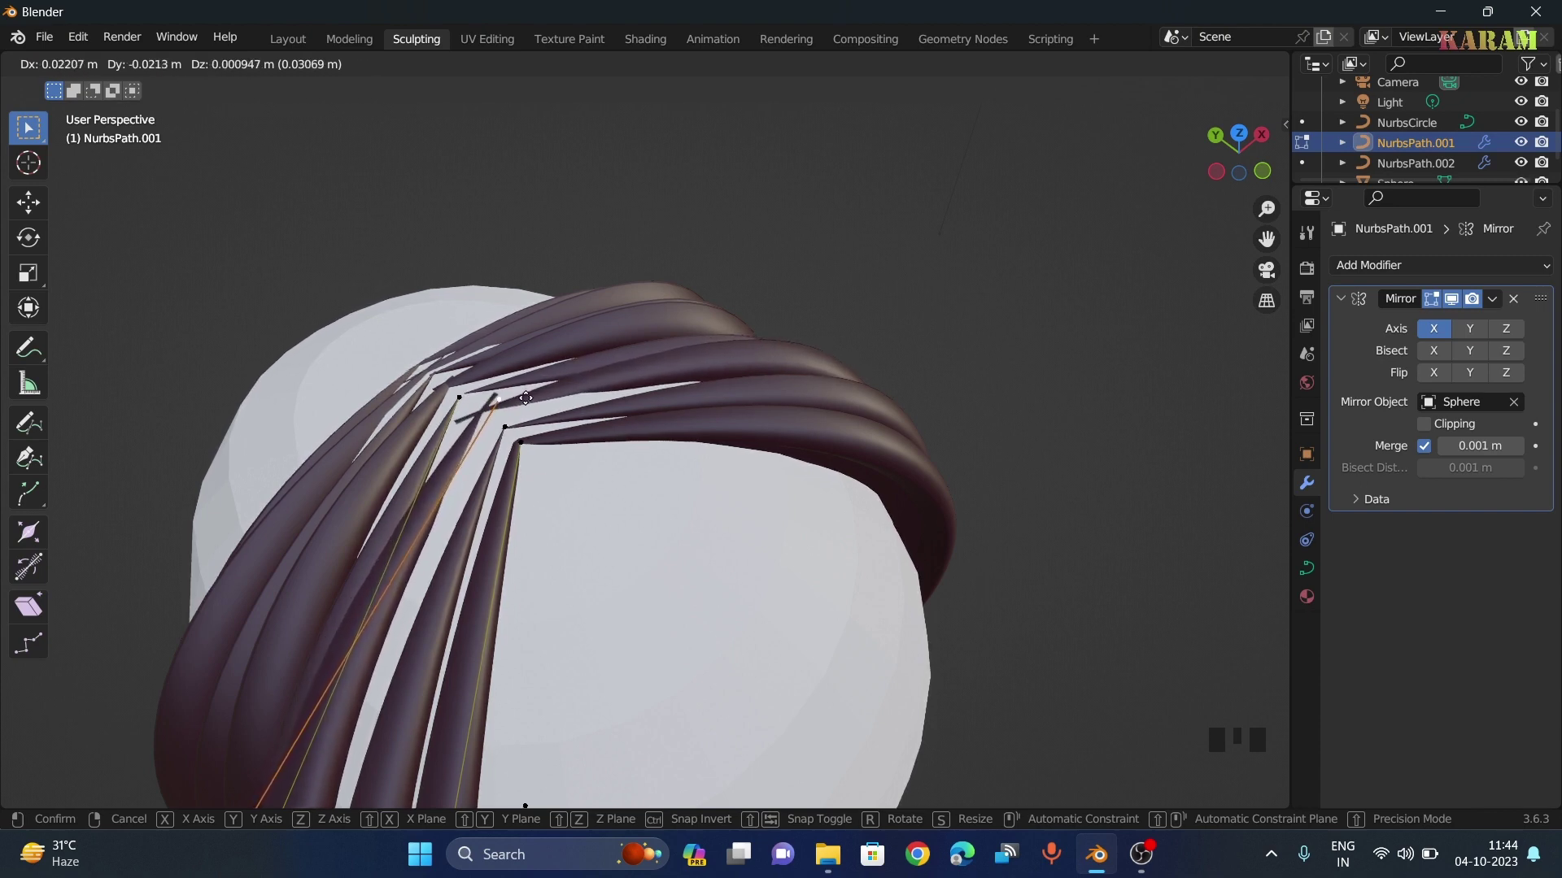
left_click(525, 399)
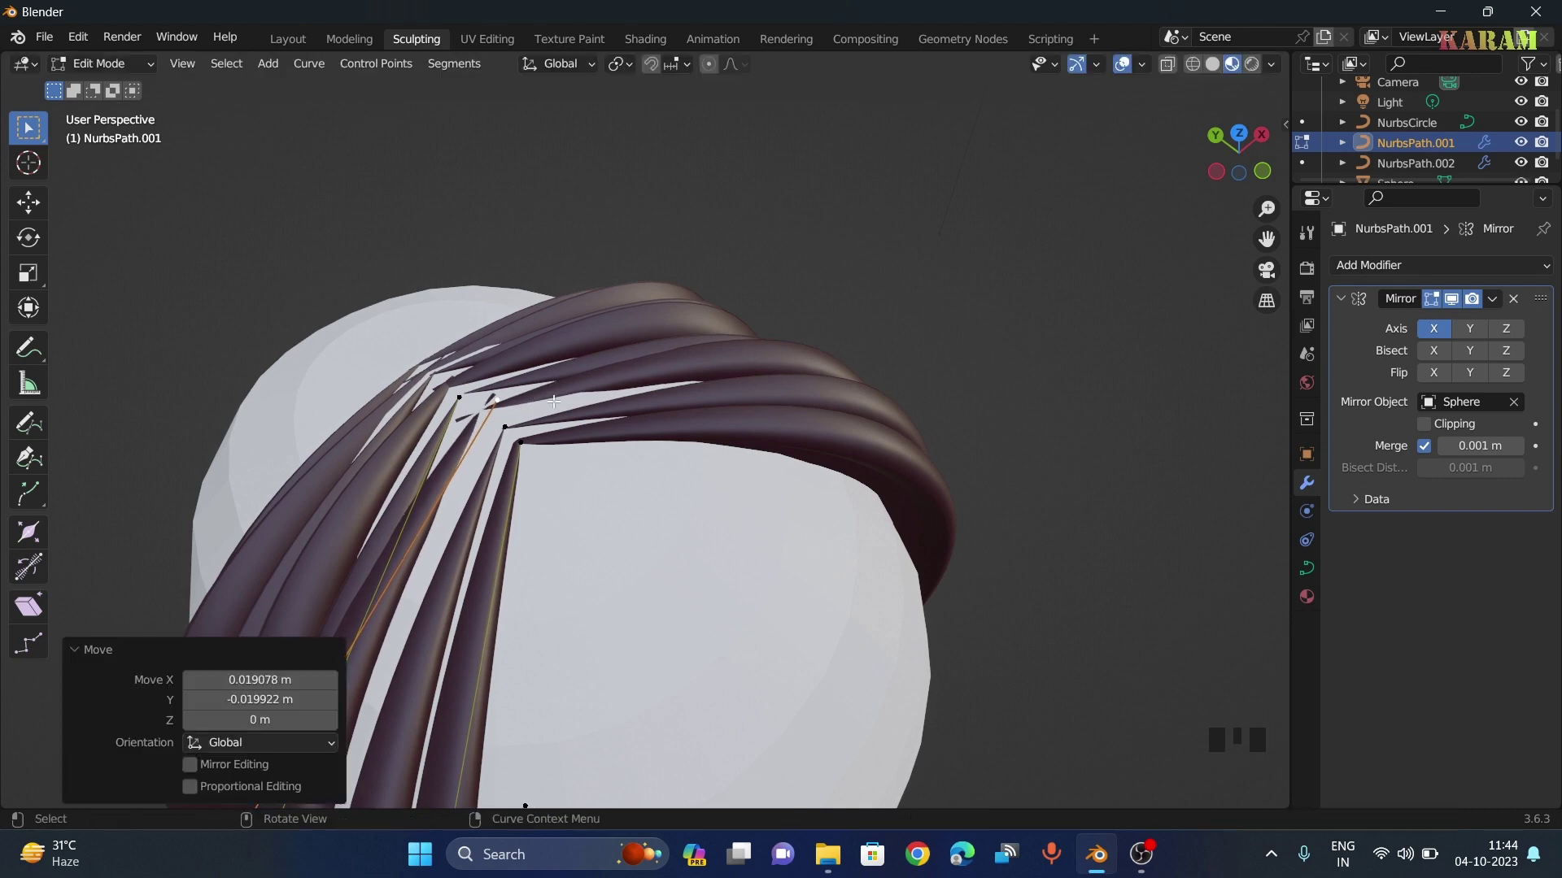
key("g")
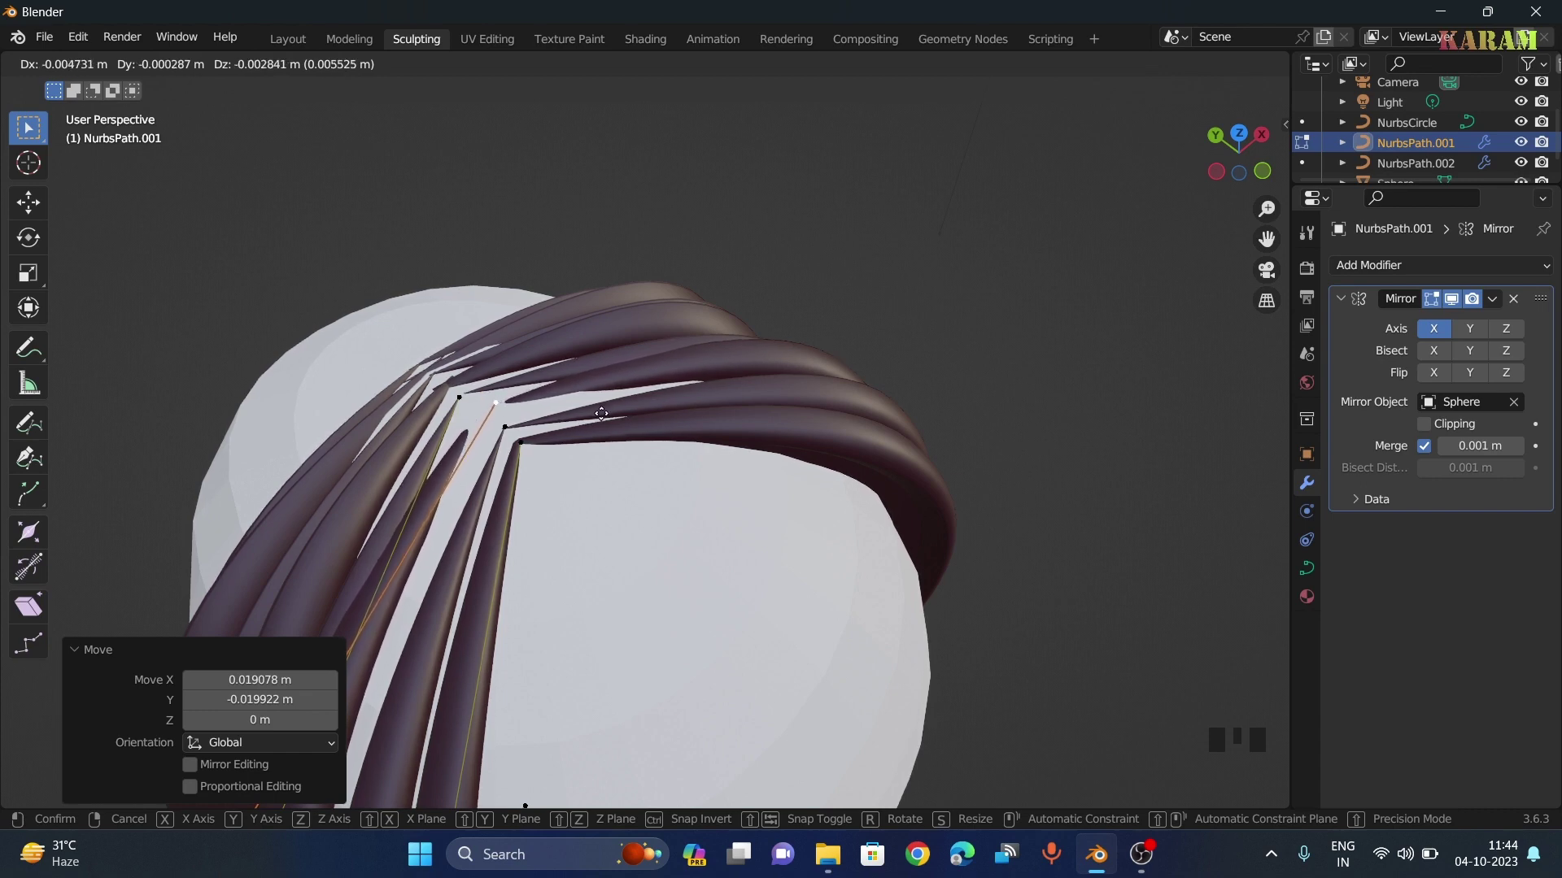
left_click(601, 411)
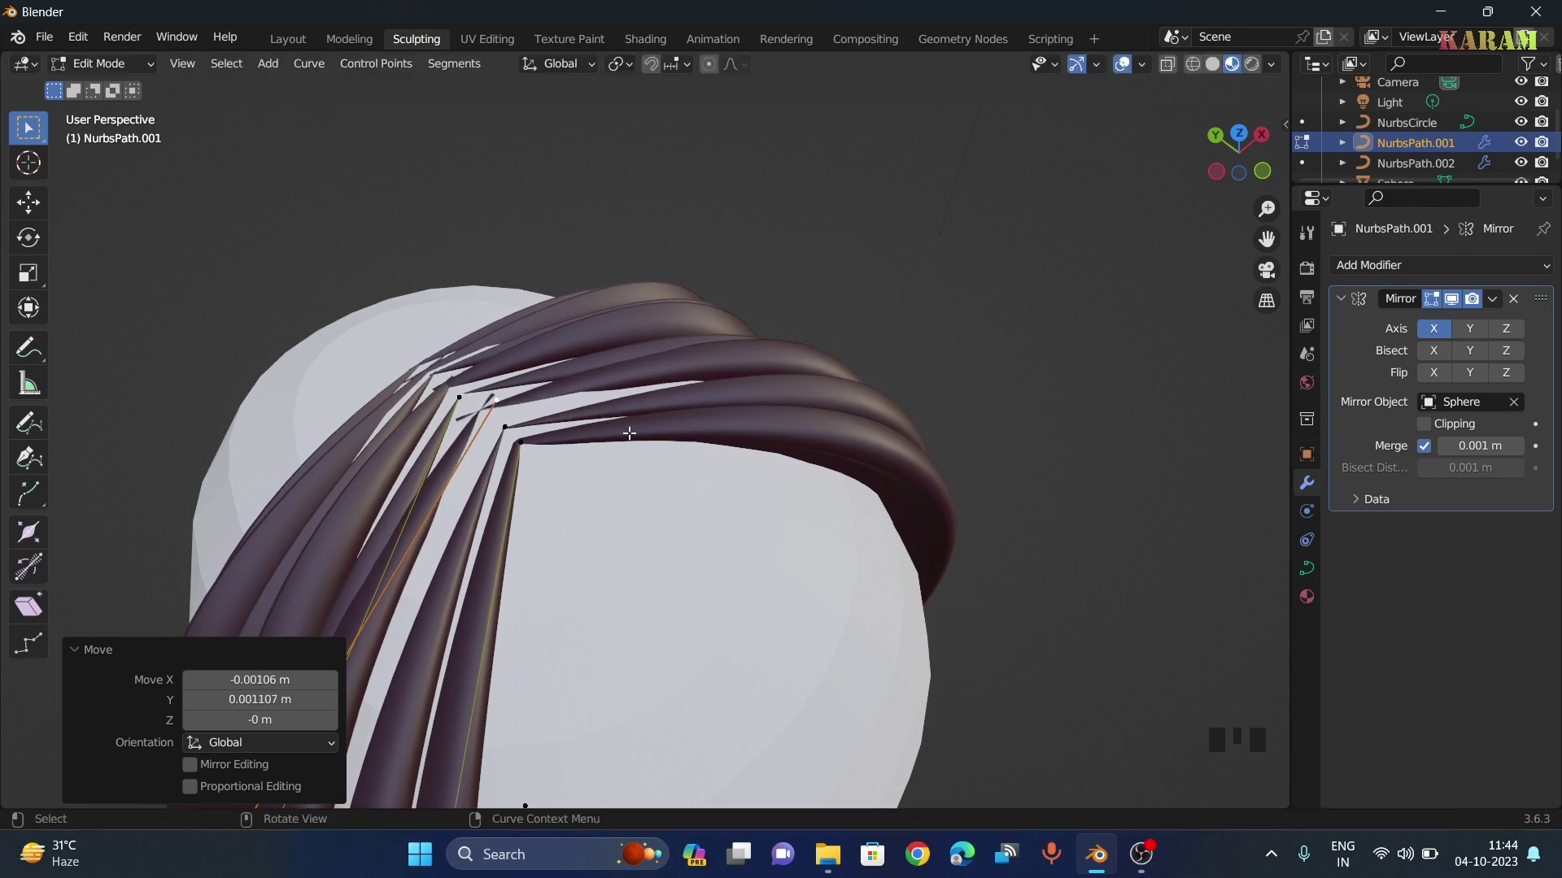
Examine the mirrored strands' coverage and the parting at the crown from the front, side and back of the head
middle_click_drag(629, 433, 963, 359)
scroll(1071, 426, "down", 4)
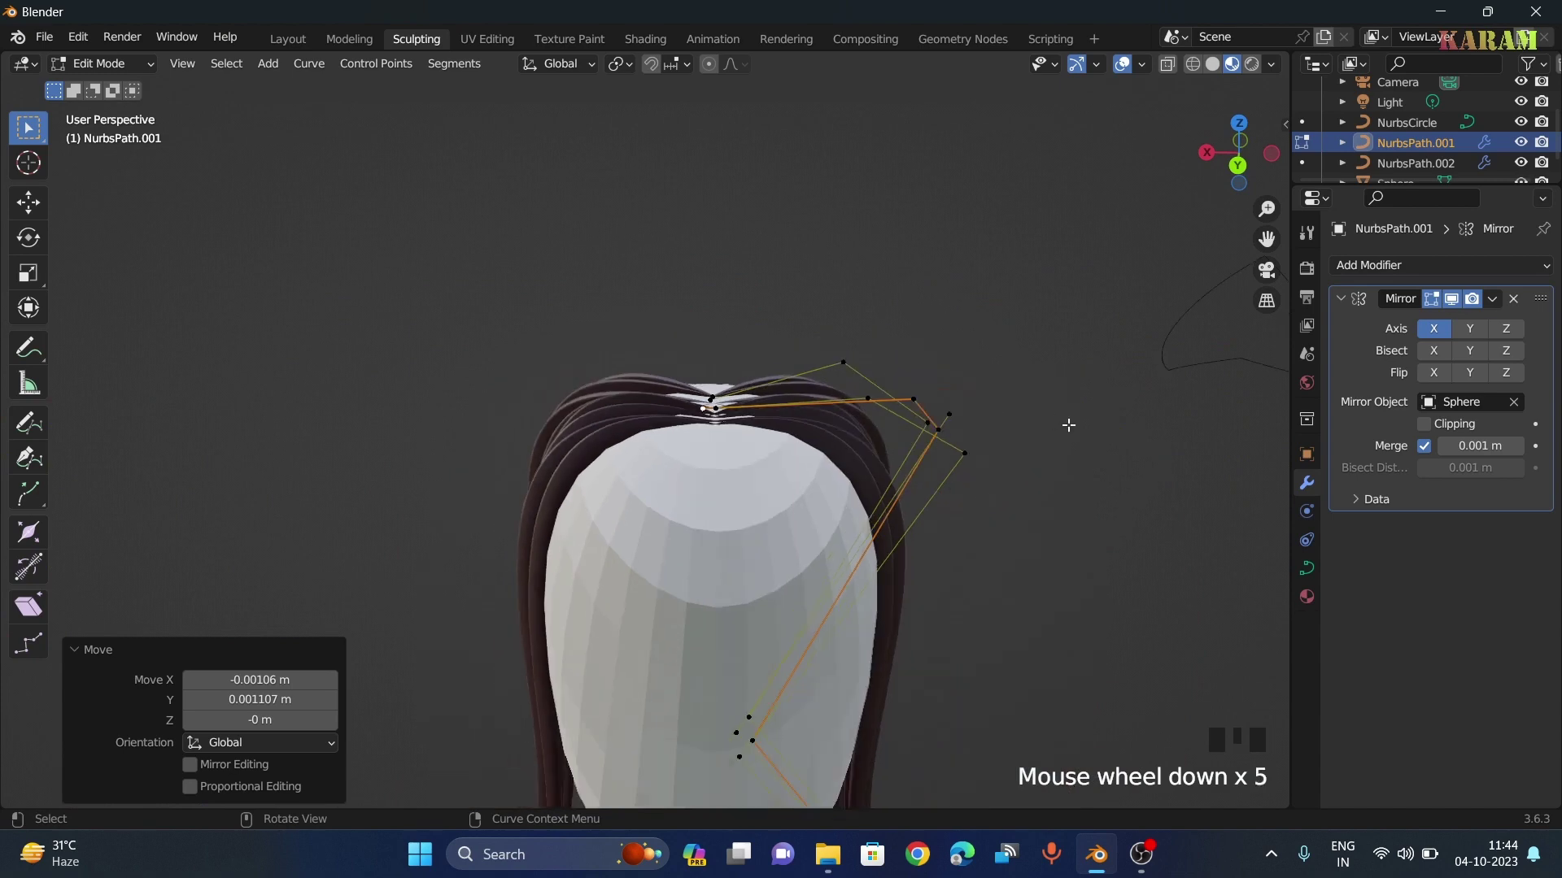
middle_click_drag(1036, 453, 900, 509)
scroll(903, 511, "down", 3)
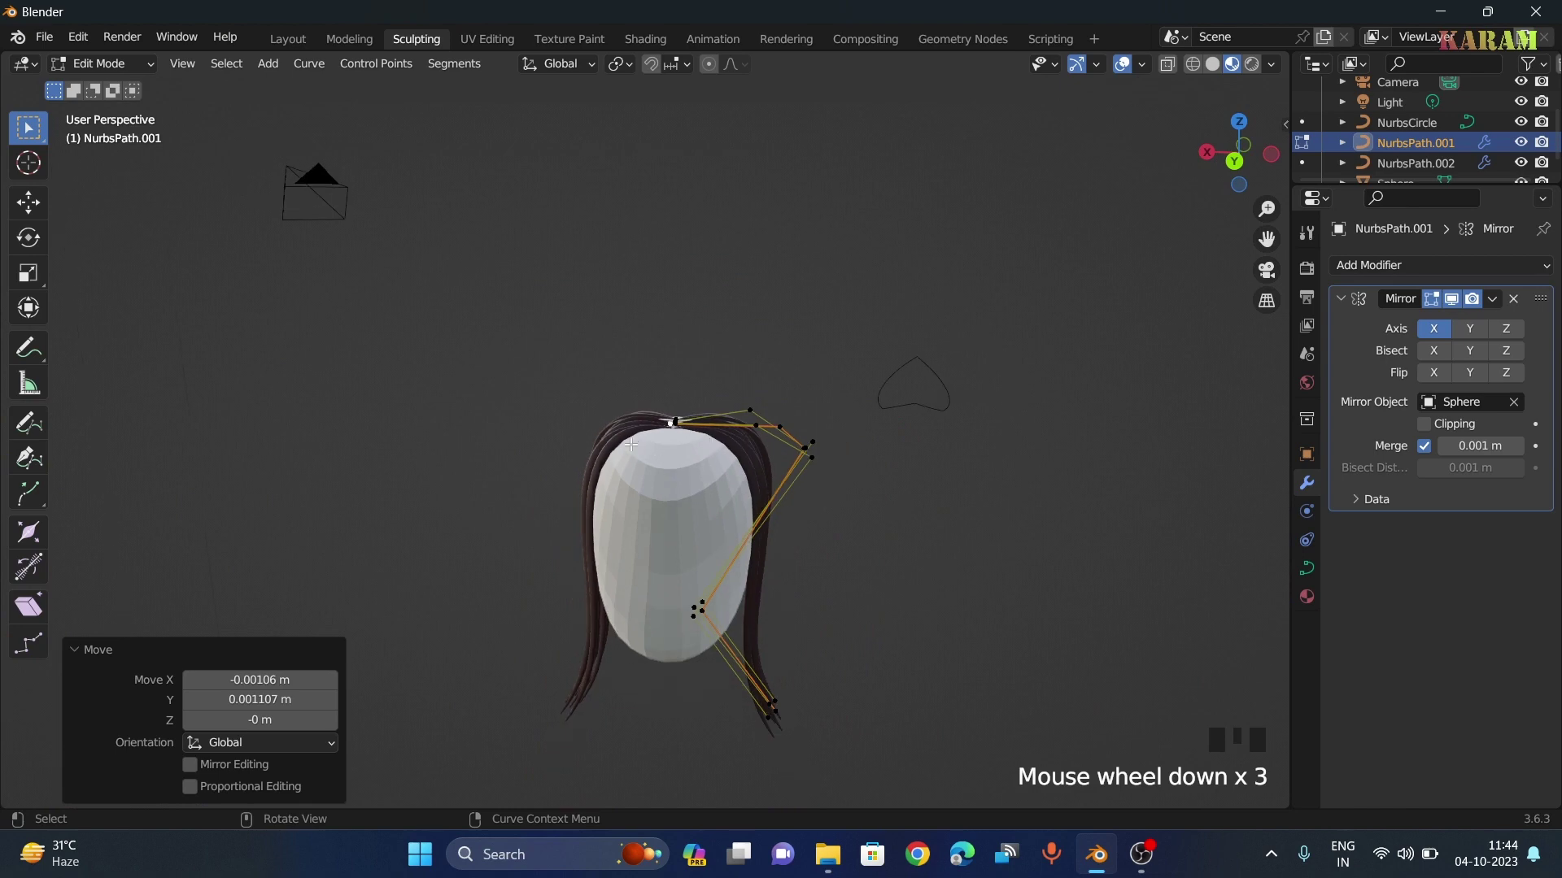
scroll(744, 463, "up", 2)
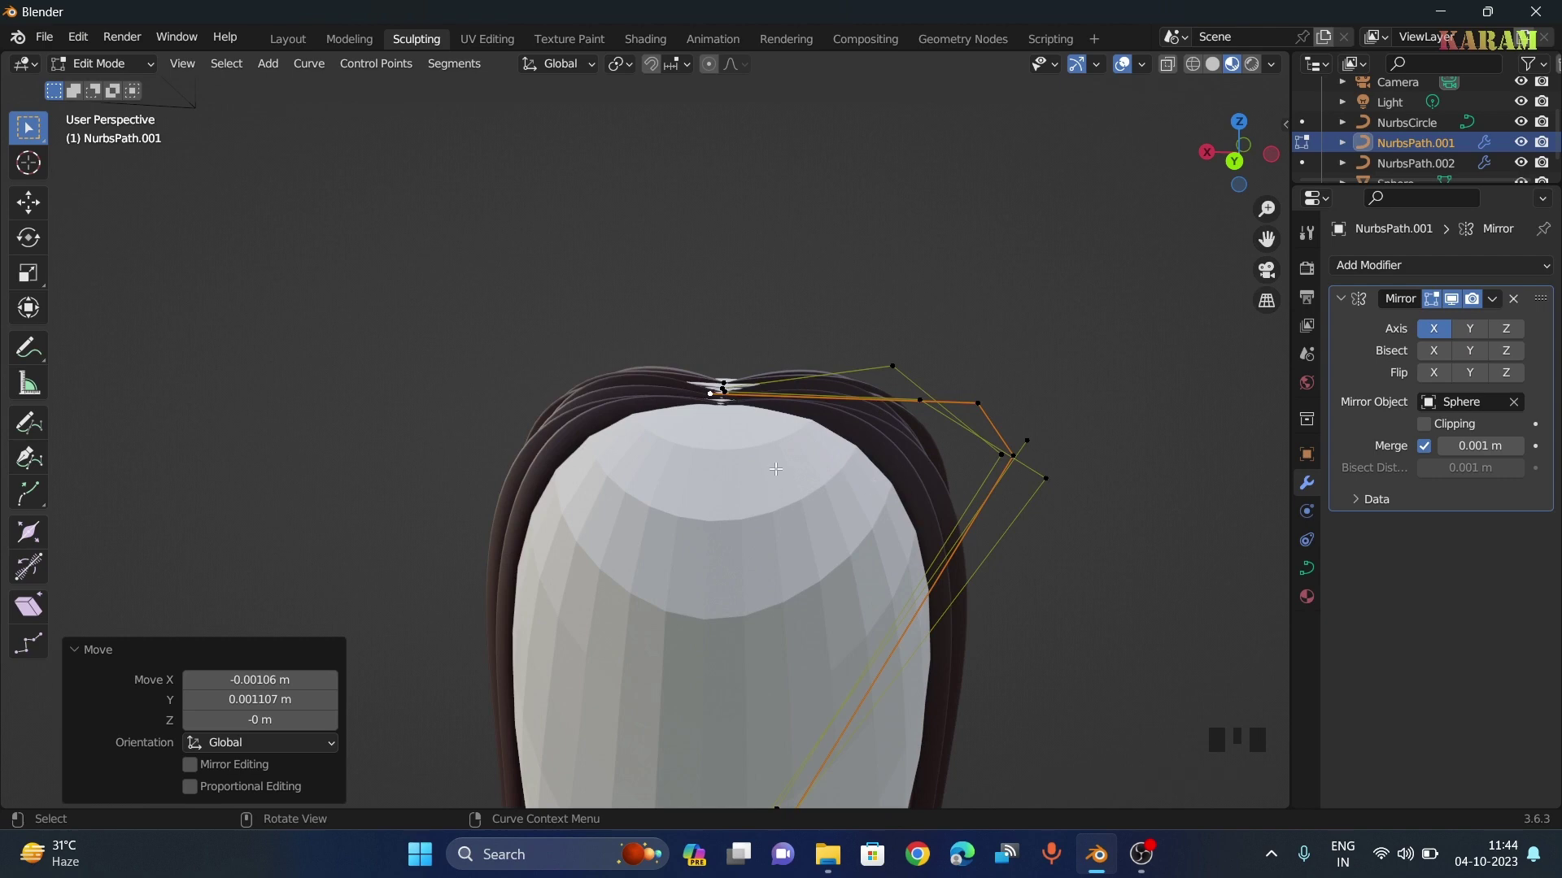
middle_click_drag(781, 462, 967, 595)
scroll(984, 554, "down", 4)
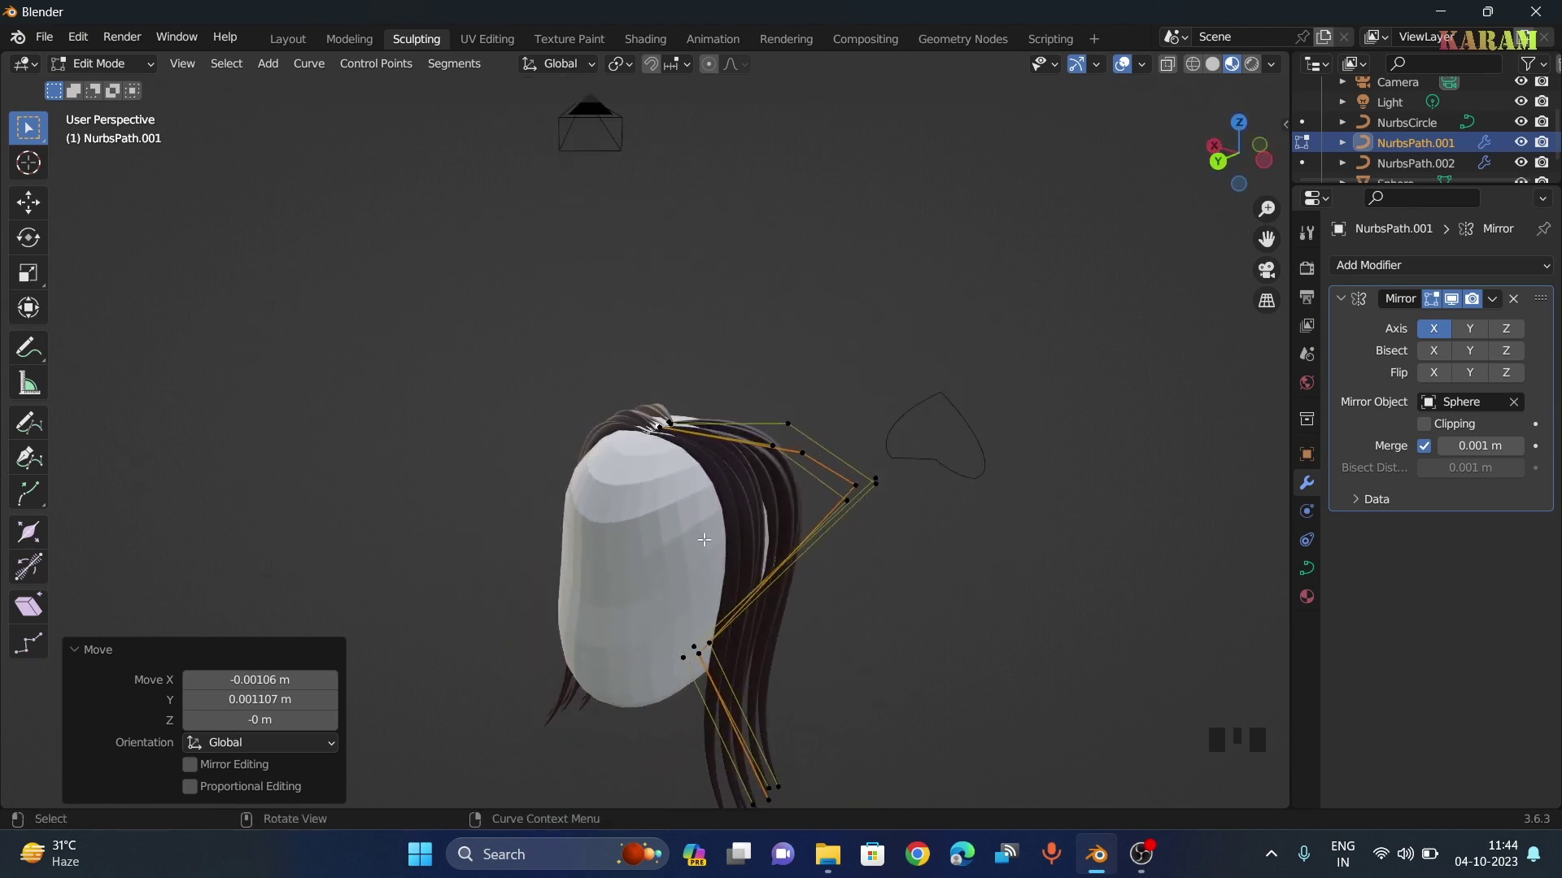
scroll(753, 486, "up", 4)
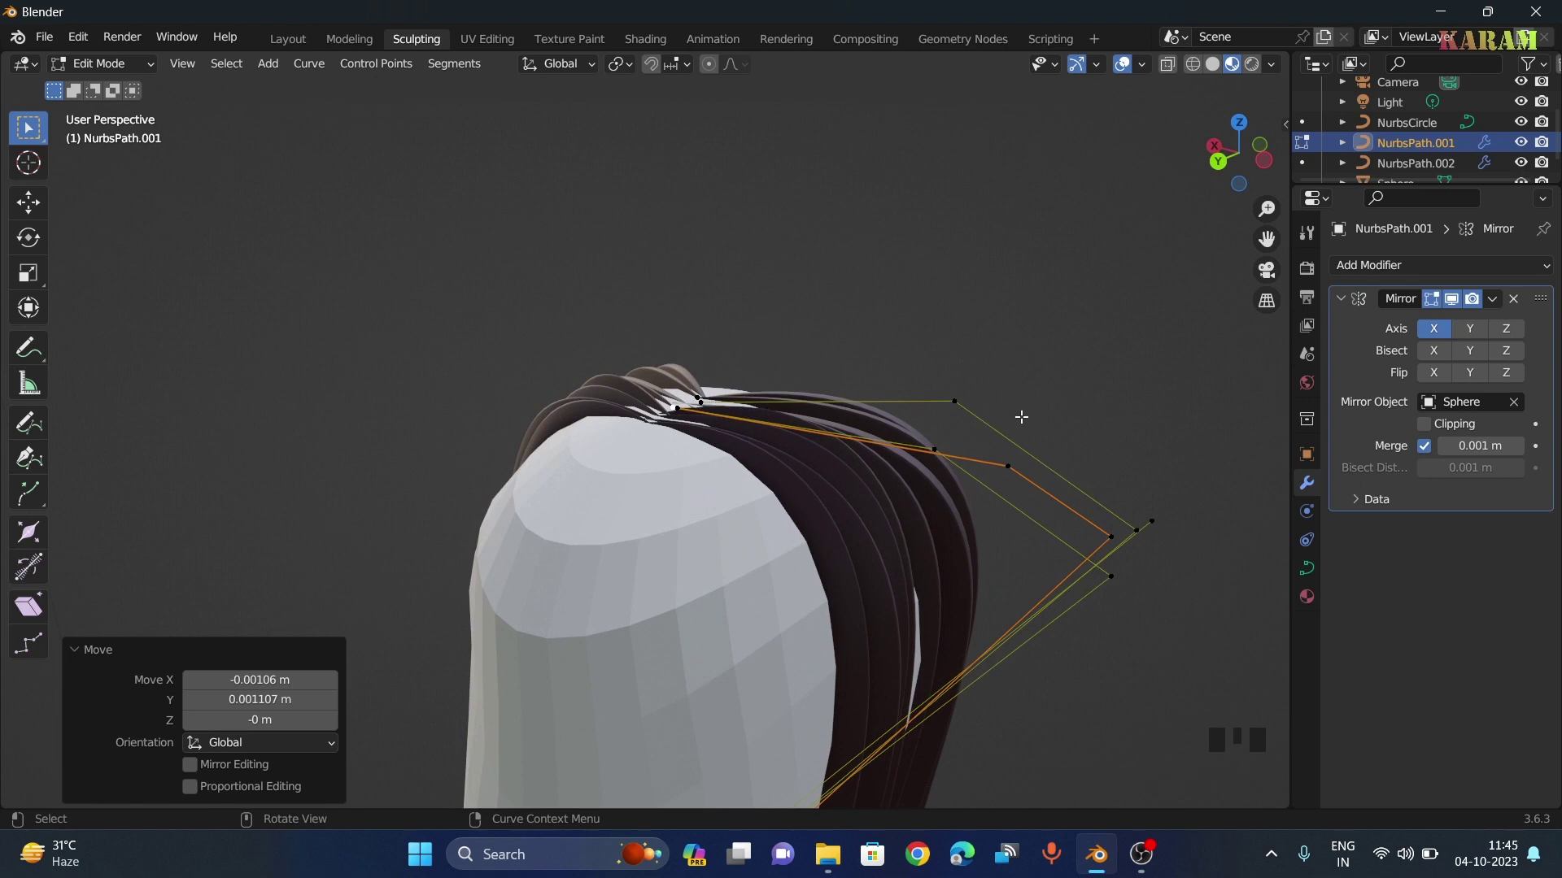
middle_click_drag(1083, 337, 837, 321)
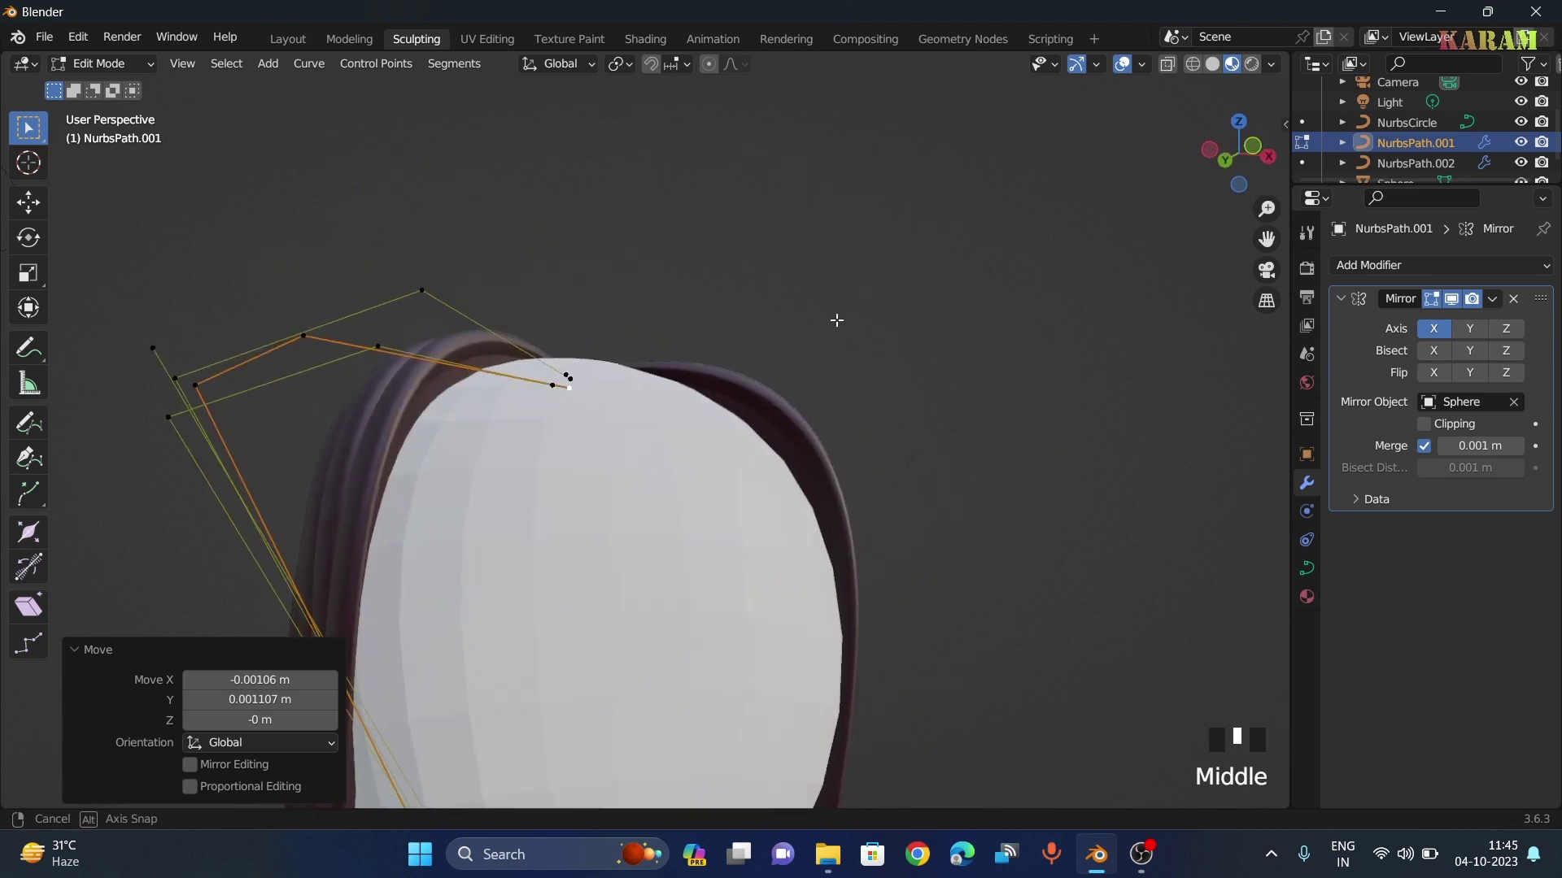
Move the second control point of the strand bordering the bare face area, about 0.030 m in X, -0.018 m in Y and -0.002 m in Z
scroll(662, 358, "up", 2)
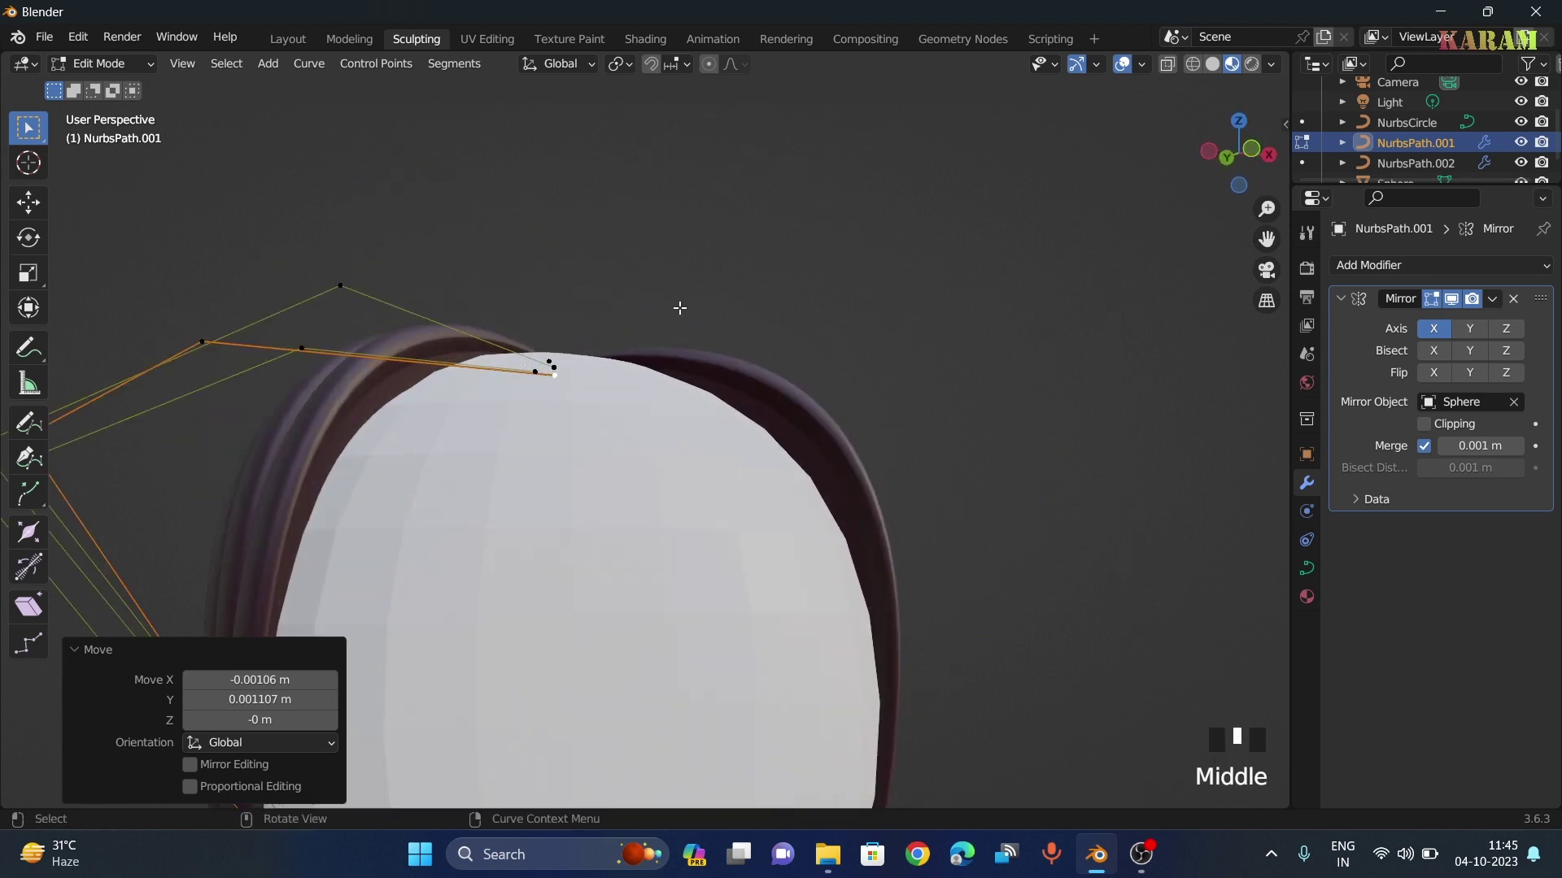
mouse_move(679, 307)
middle_mouse_down()
mouse_move(760, 369)
mouse_move(692, 316)
middle_mouse_up()
middle_click_drag(637, 388, 647, 445)
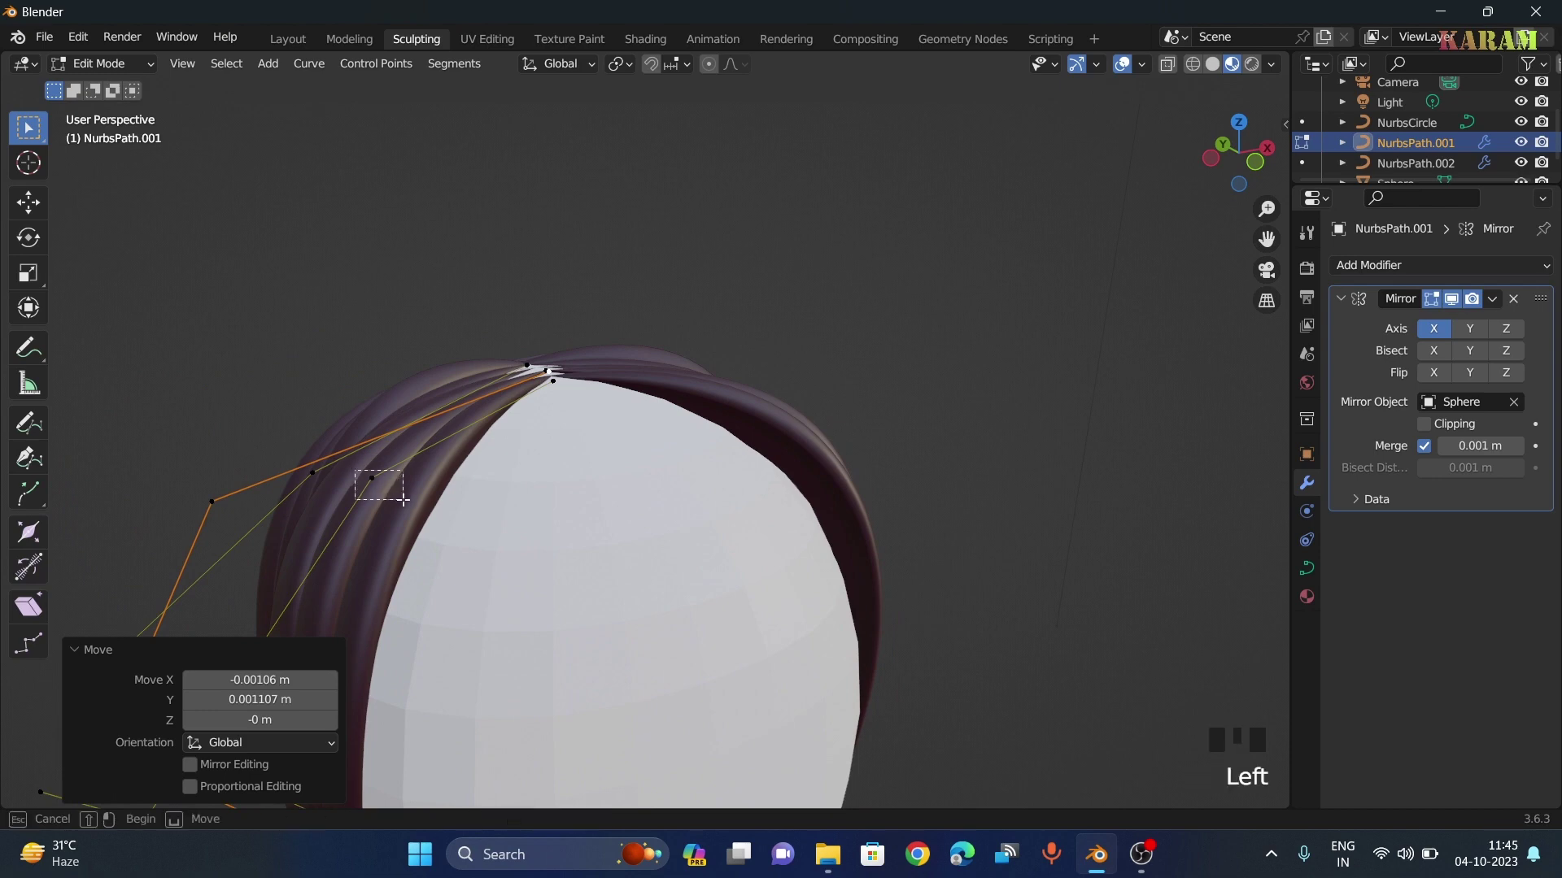
left_click_drag(403, 500, 409, 503)
key("g")
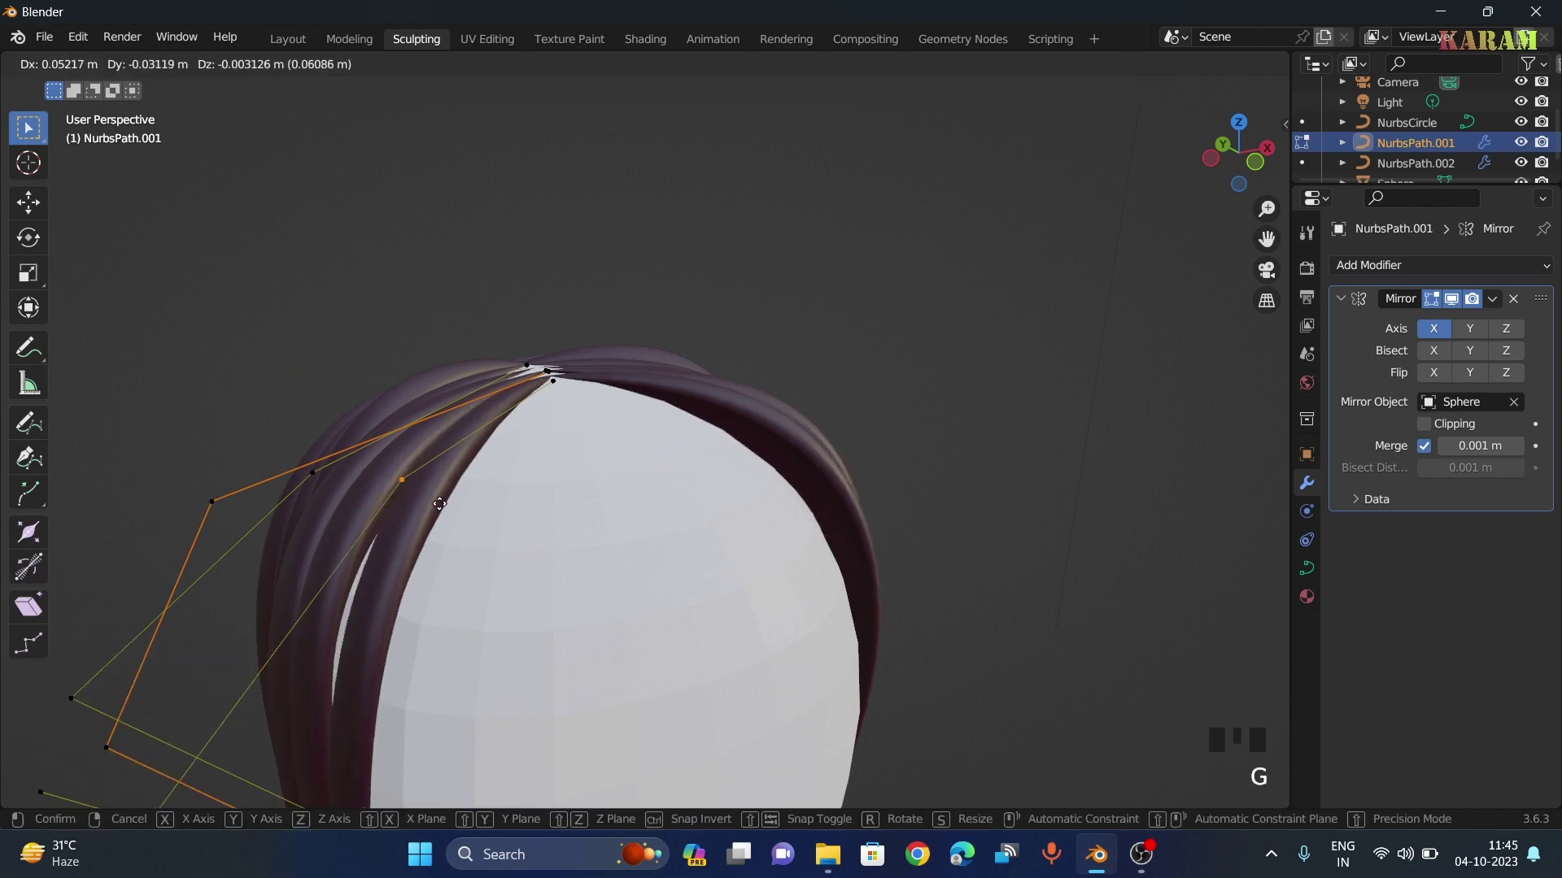
left_click(426, 503)
Lower the next control point down the same strand, about 0.004 m in X, -0.001 m in Y and -0.017 m in Z
middle_click_drag(431, 505, 497, 440)
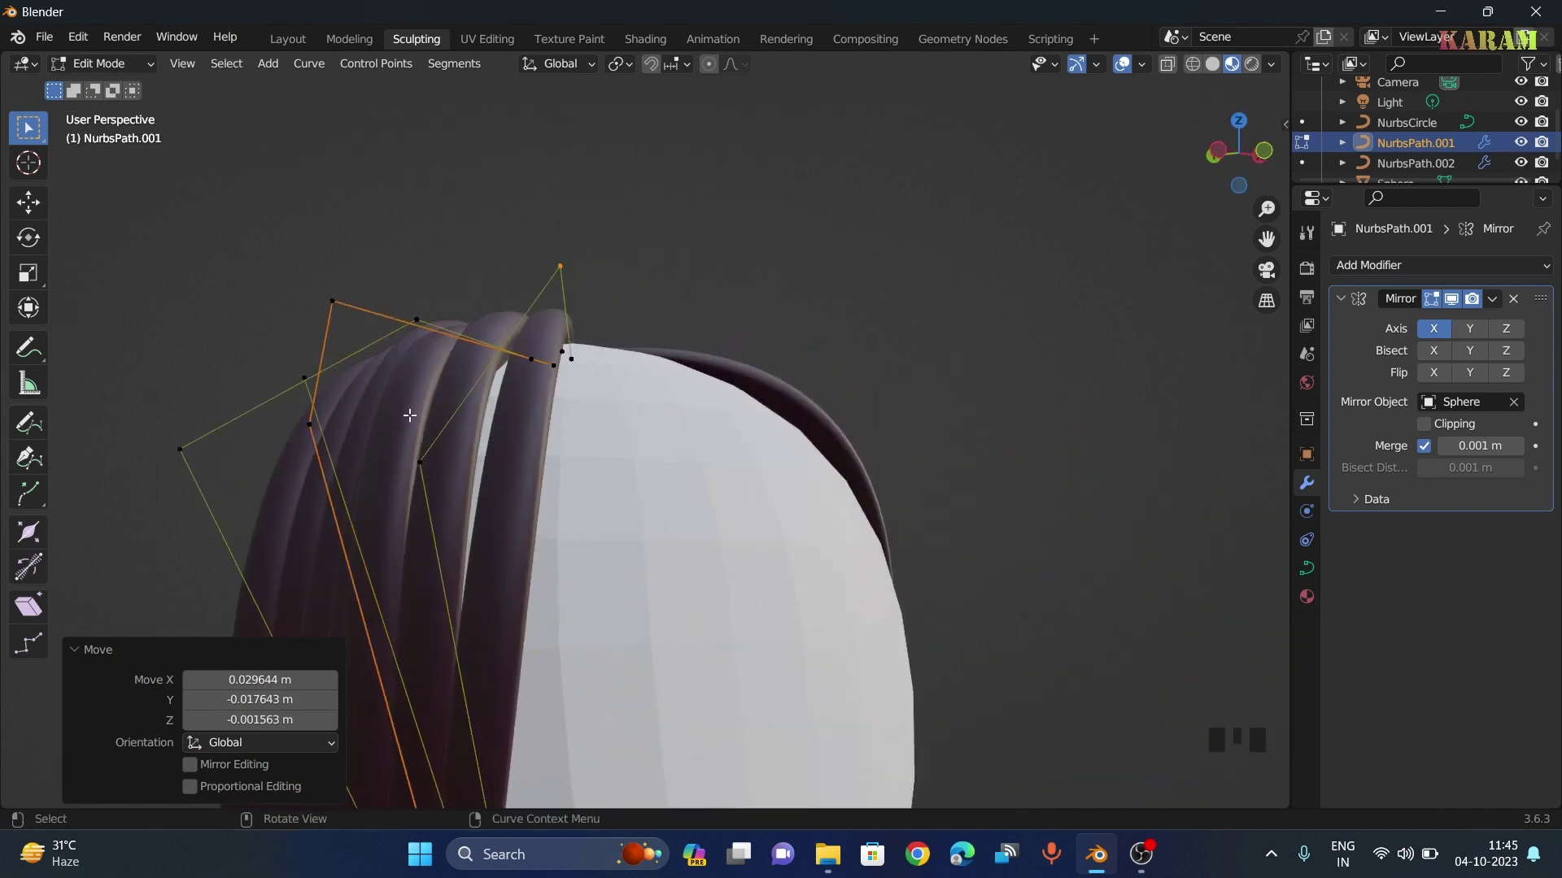
left_click_drag(452, 496, 452, 497)
key("g")
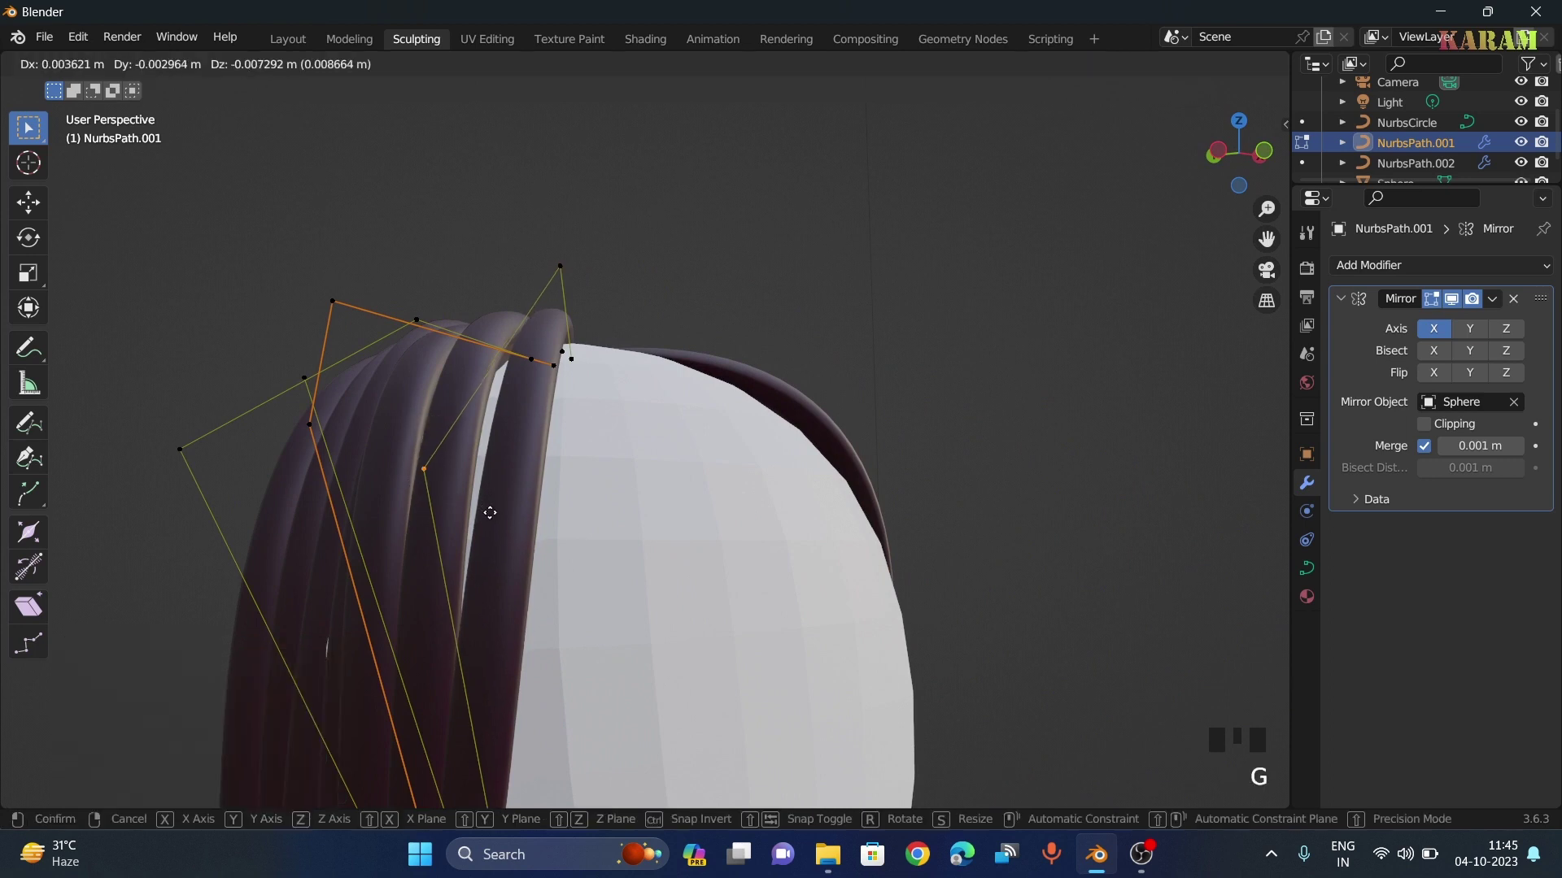
left_click(489, 519)
Examine the reshaped mirrored strands around the whole head, from crown to tips, and clear the control point selection
middle_click_drag(489, 518, 502, 513)
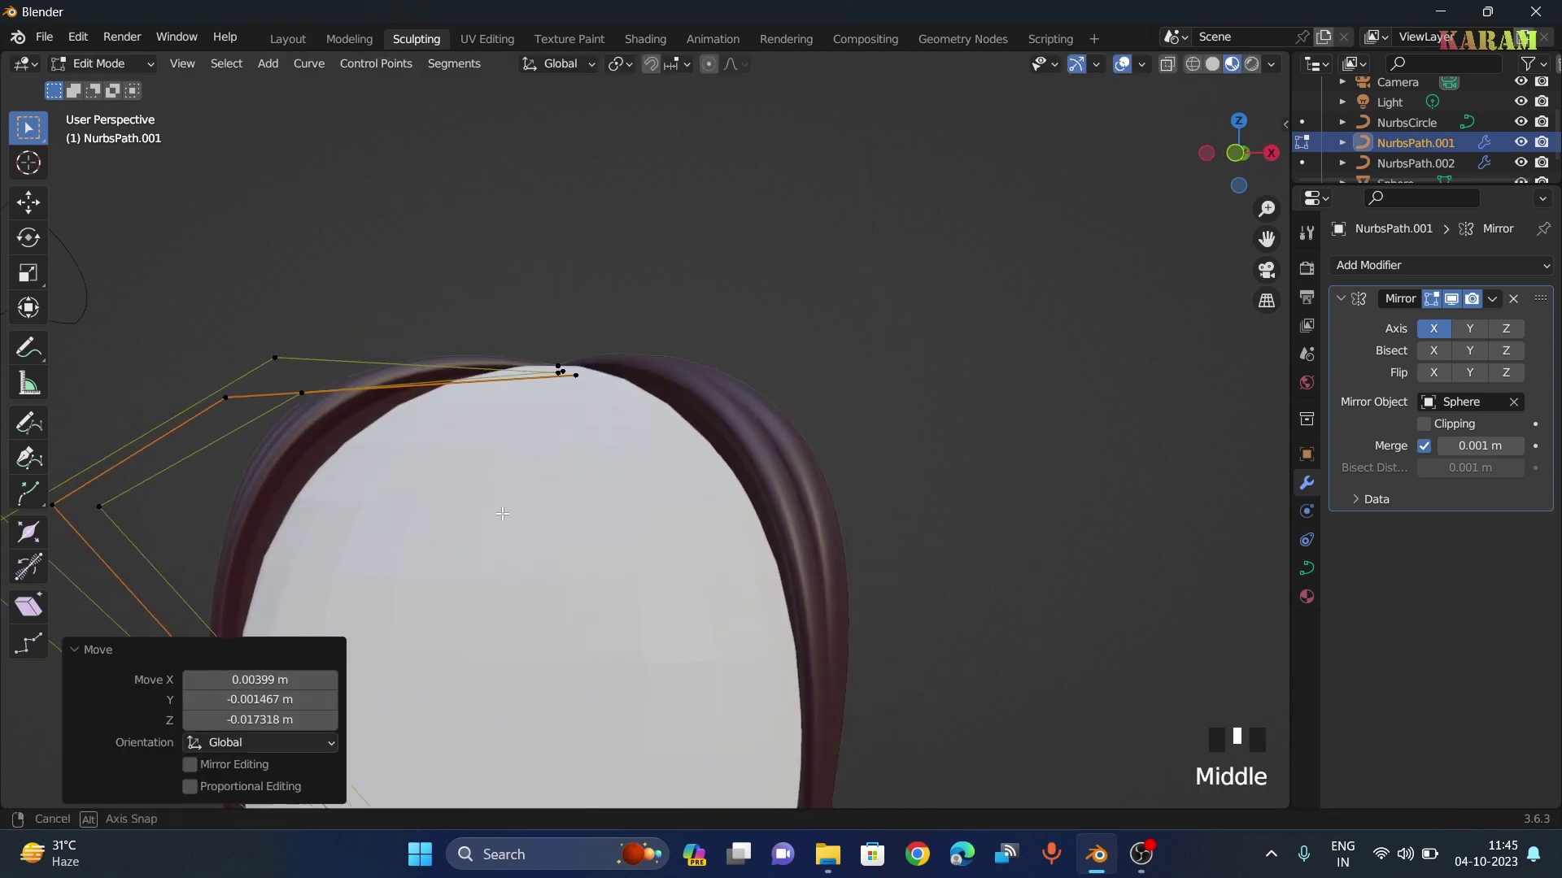
middle_click_drag(357, 463, 890, 564)
scroll(885, 488, "down", 4)
scroll(945, 543, "down", 2)
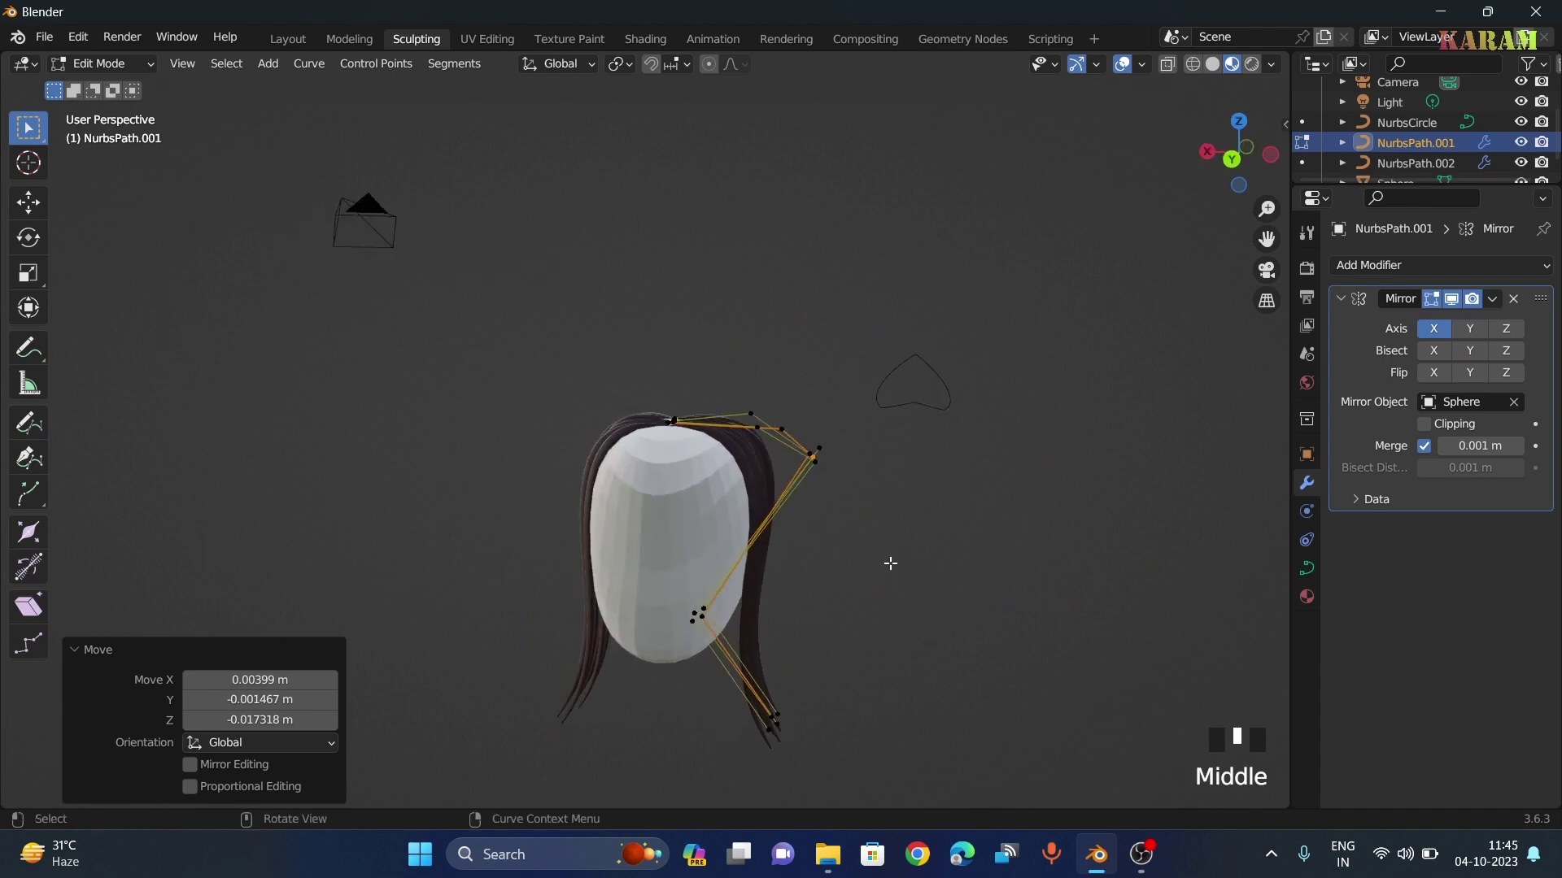
left_click_drag(1272, 240, 1249, 13)
scroll(1095, 443, "up", 3)
mouse_move(1095, 444)
middle_mouse_down()
mouse_move(1074, 398)
mouse_move(1086, 427)
middle_mouse_up()
left_click_drag(1267, 239, 1259, 591)
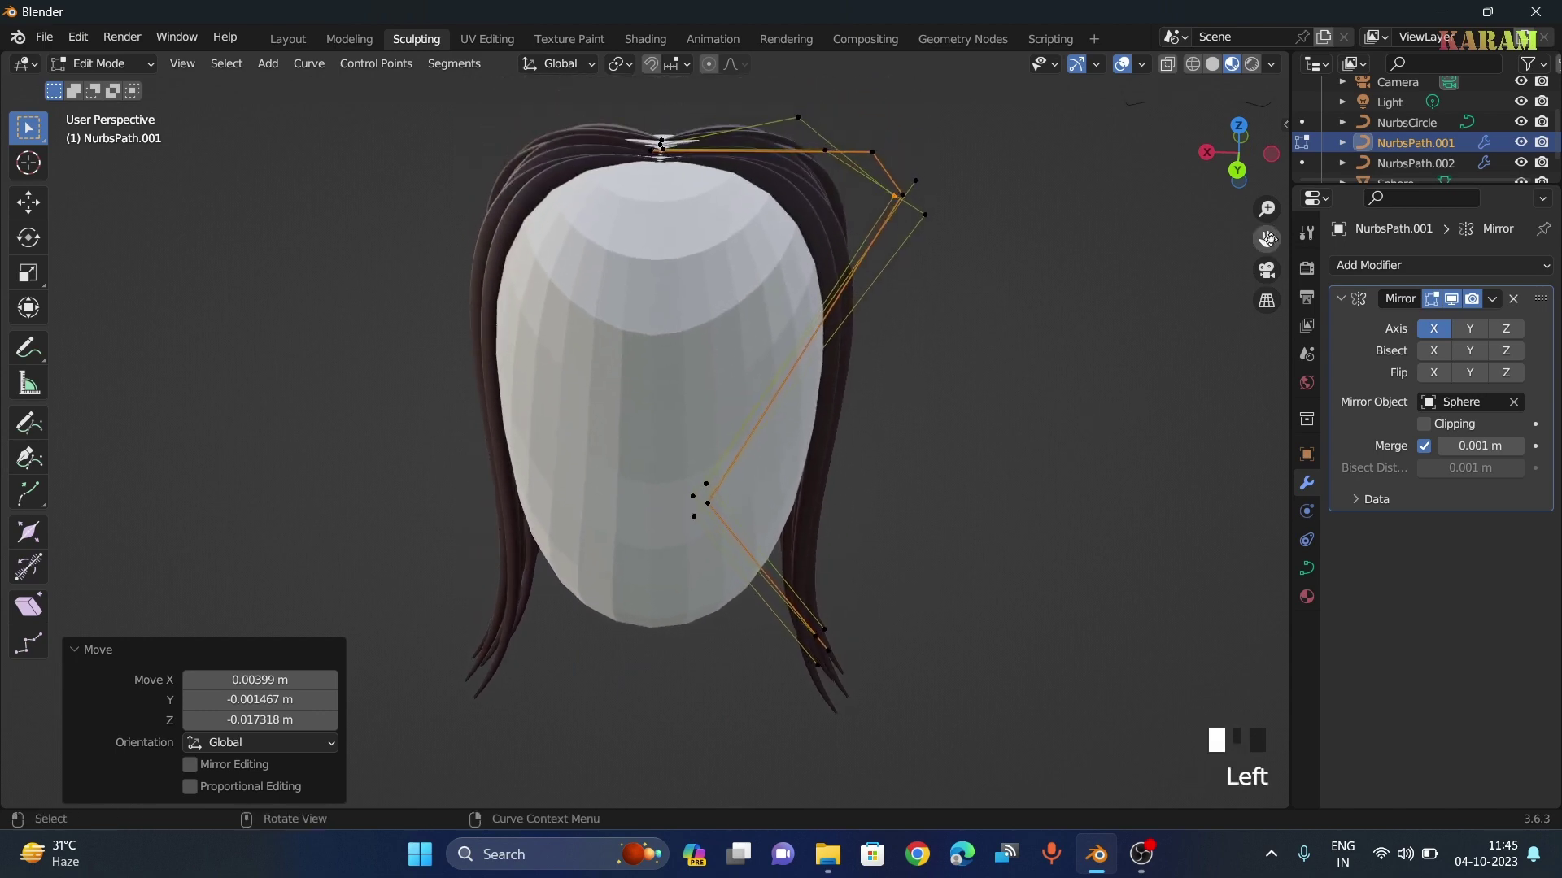
middle_click_drag(1105, 295, 1105, 281)
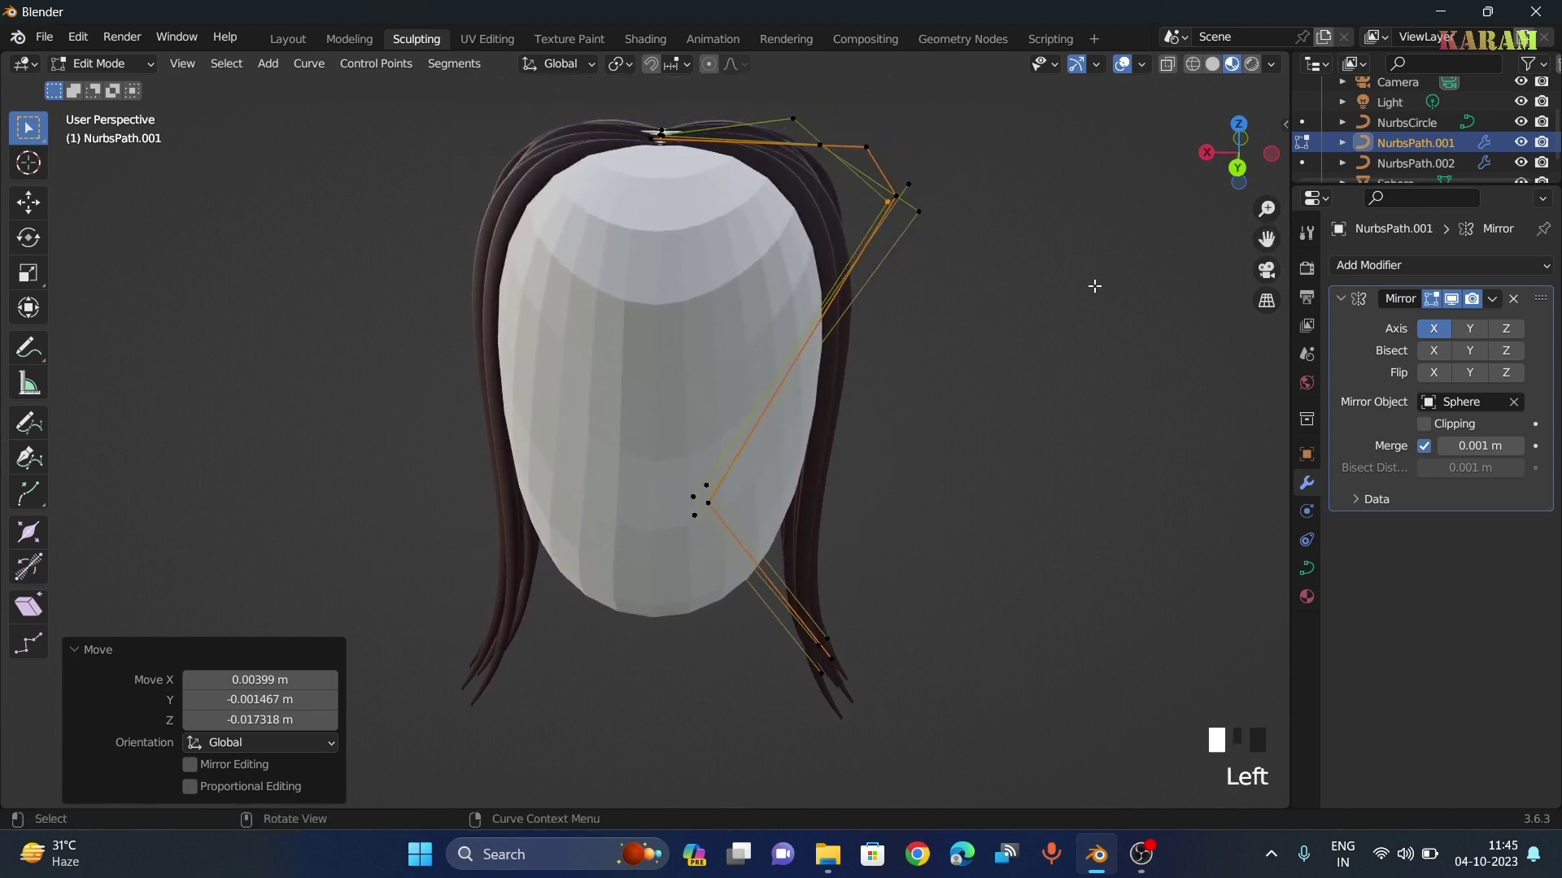
left_click(1094, 286)
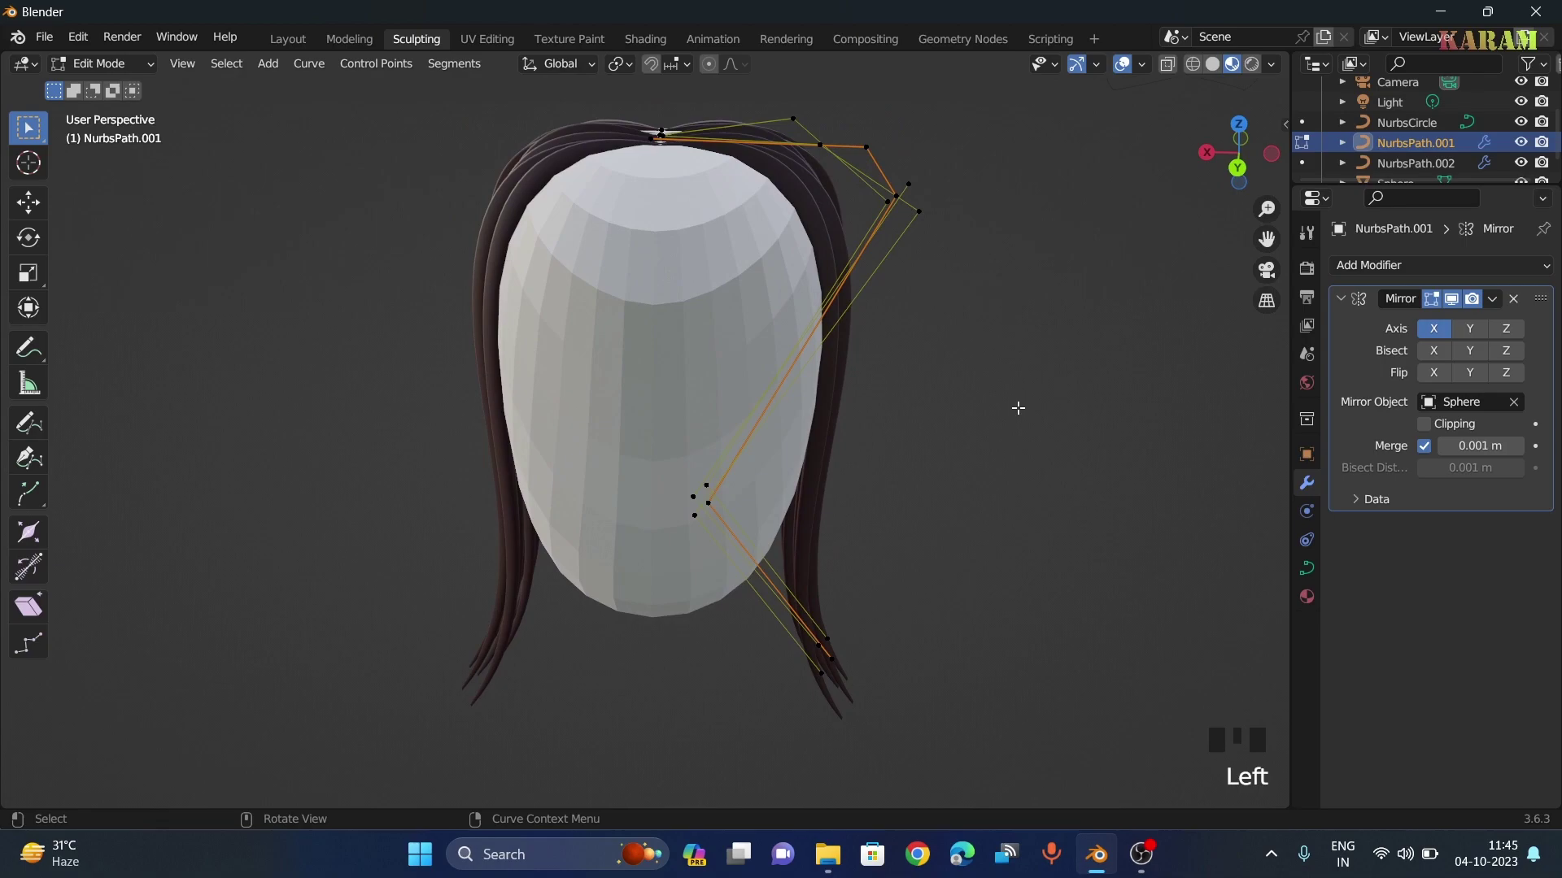